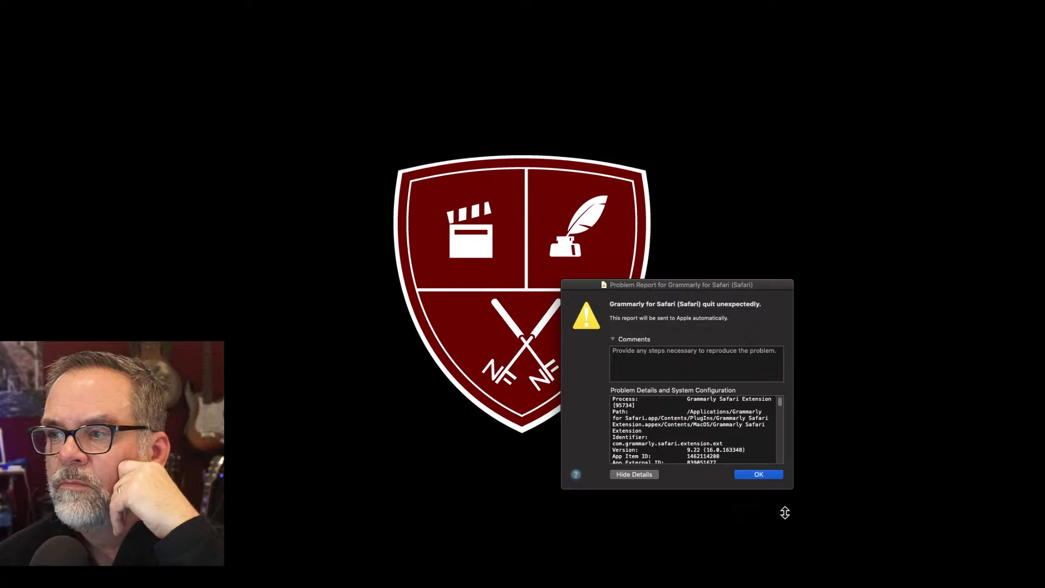
- Dismiss the Grammarly problem report and look through the manuscript's title, copyright, blurb and dedication pages
click(762, 475)
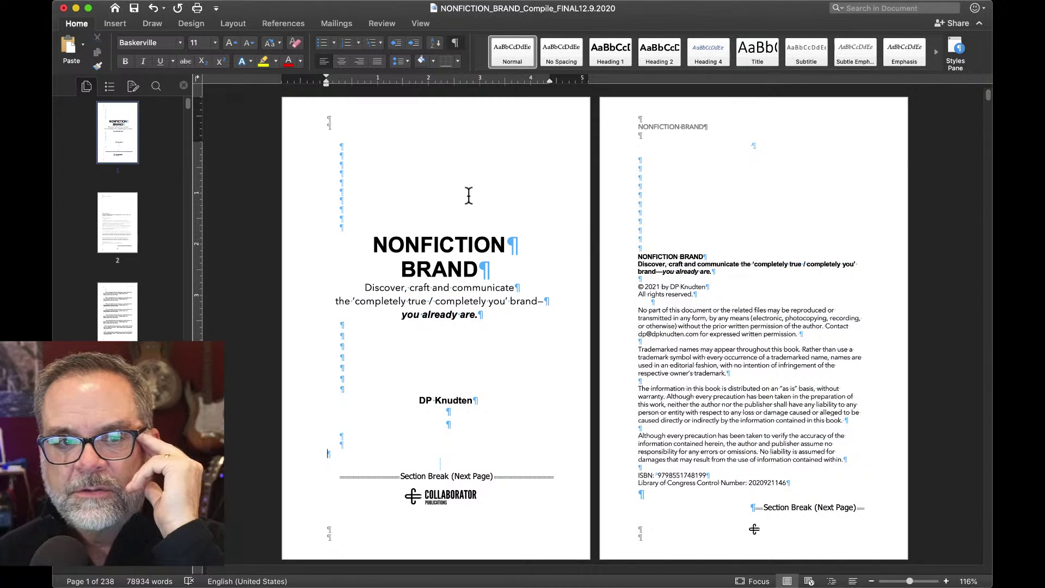
click(124, 209)
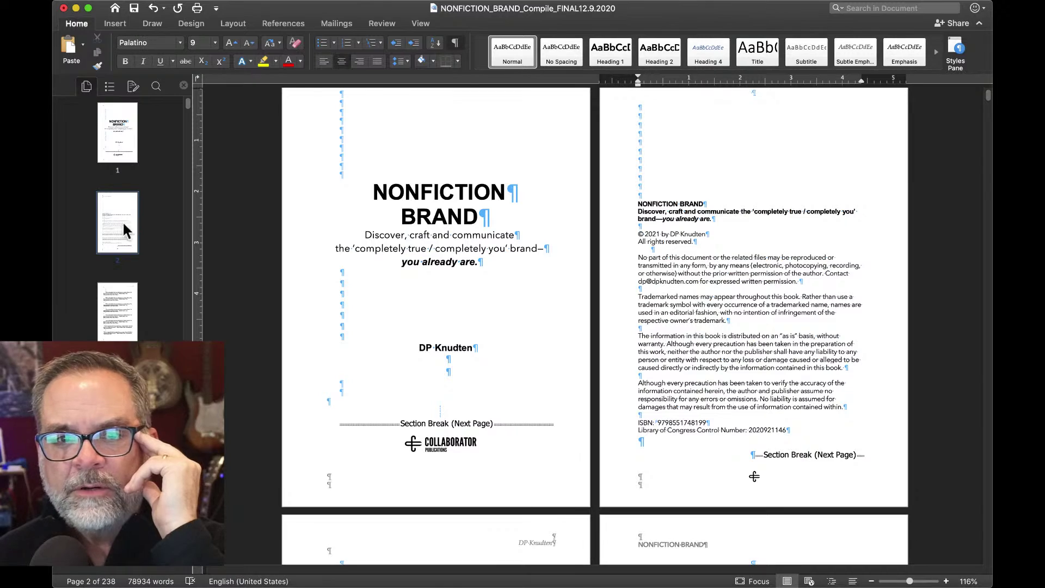
scroll(411, 321, down, 6)
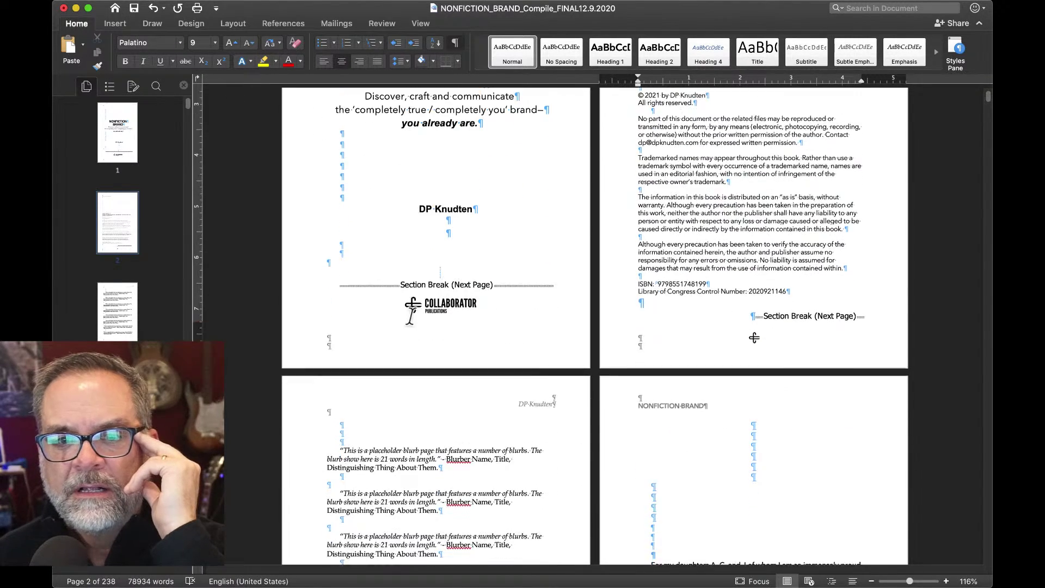
scroll(411, 315, down, 2)
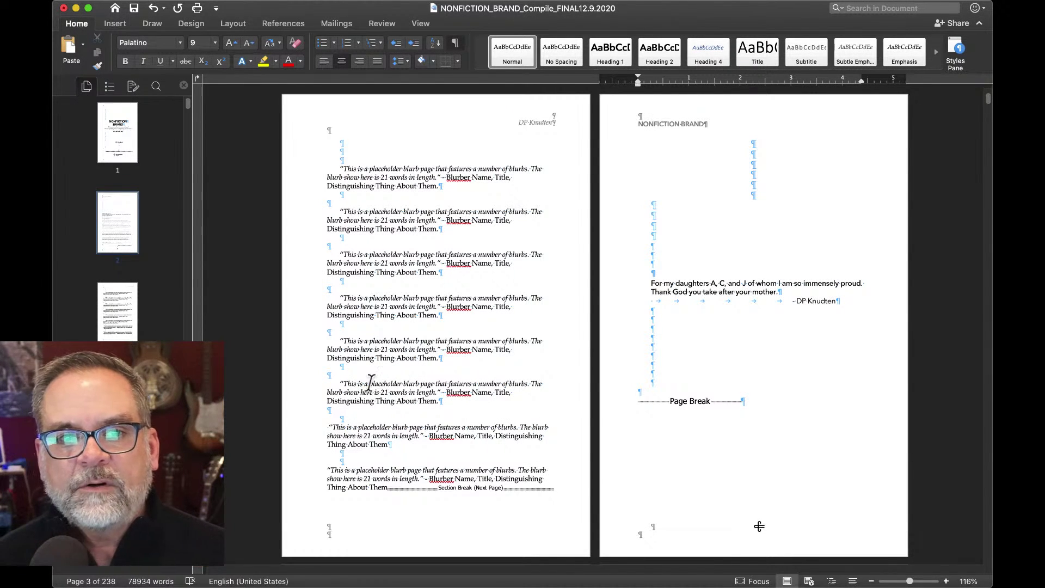
- Insert a text box about 4.85 by 4.86 inches over the title page, reading "GALLEY PROOF" and "NOT FOR PUBLICATION" on two lines
click(114, 158)
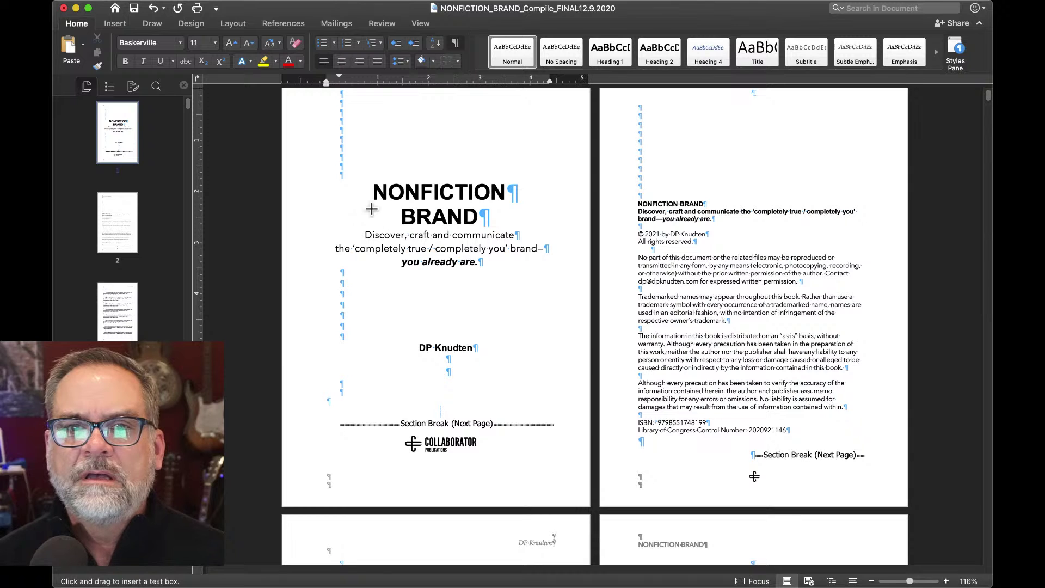
drag(326, 163, 576, 412)
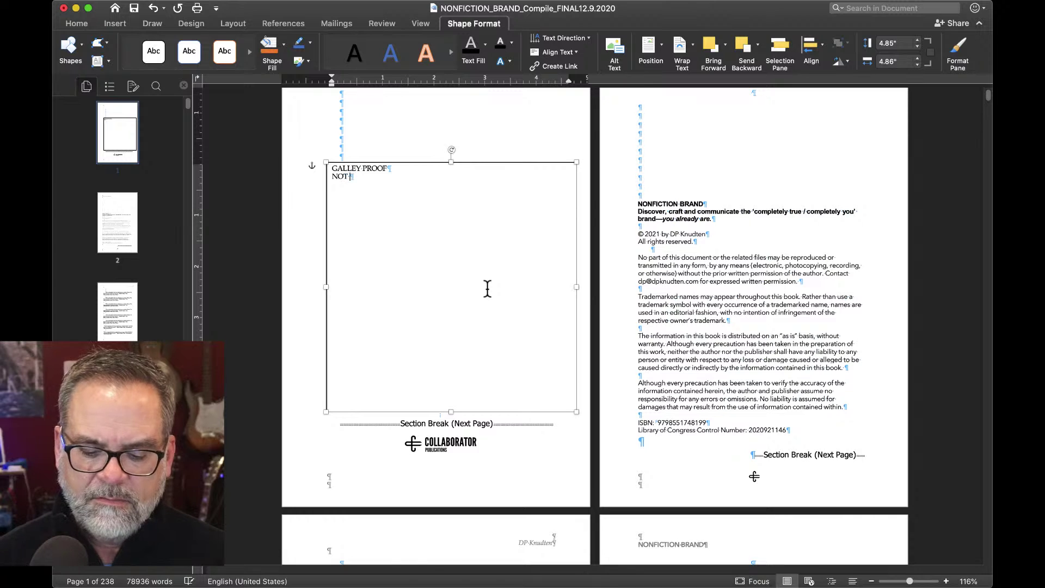
text(FOR PUBLICATION)
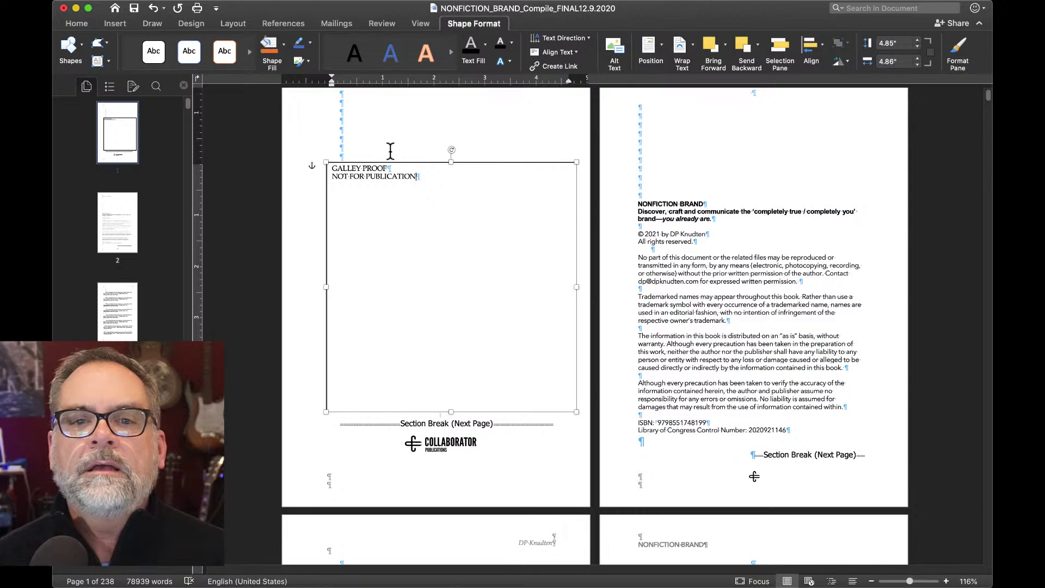
- Set the font of both lines in the text box to Impact
drag(419, 177, 337, 172)
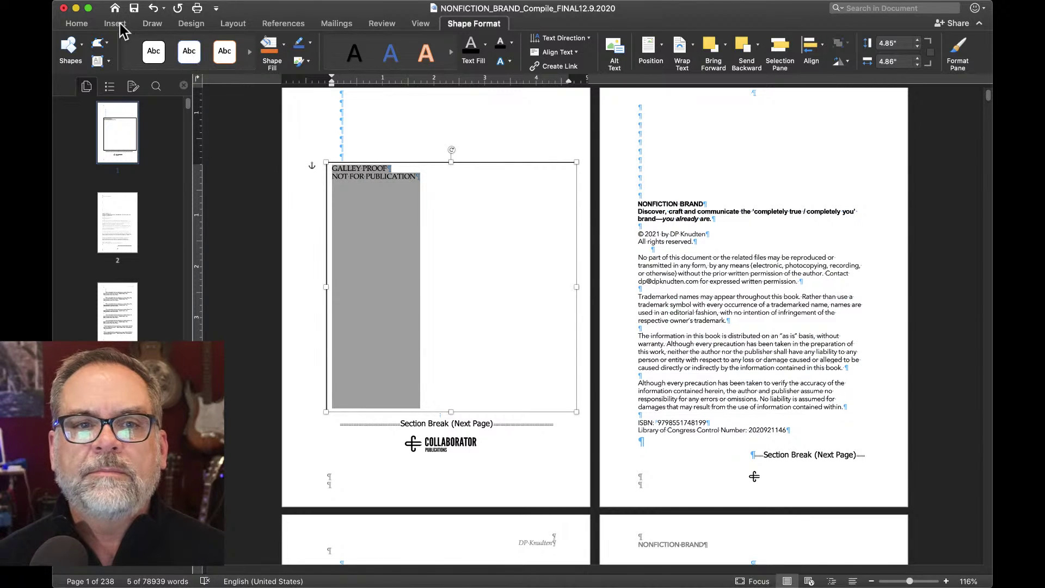
click(77, 23)
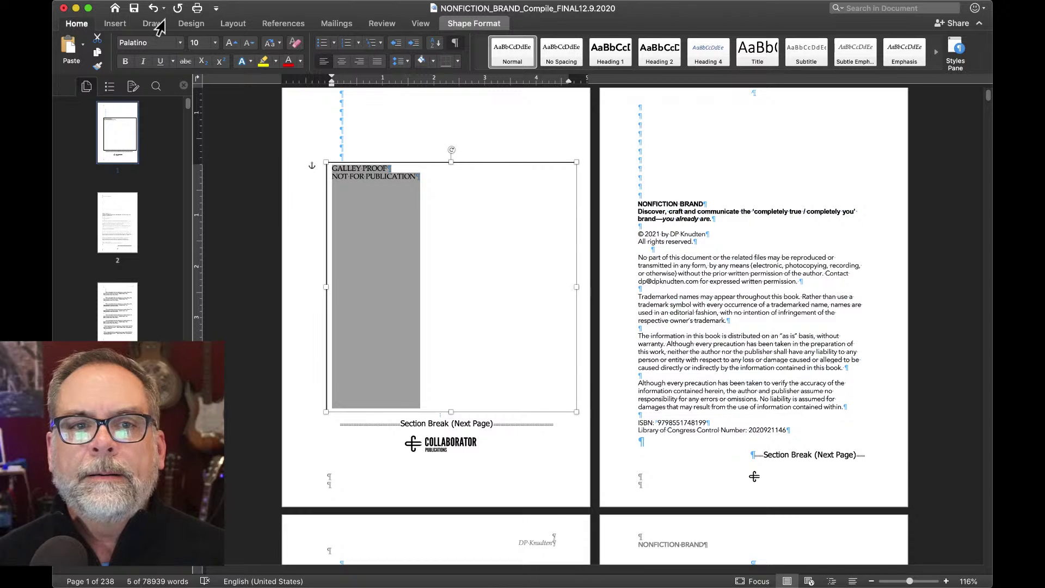
click(180, 44)
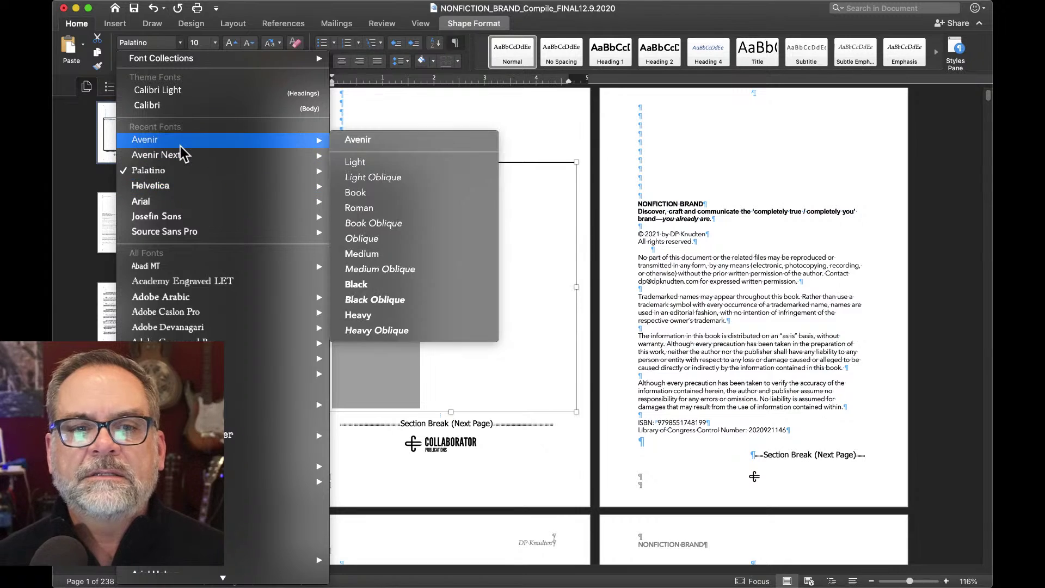
scroll(182, 164, down, 15)
scroll(163, 144, down, 20)
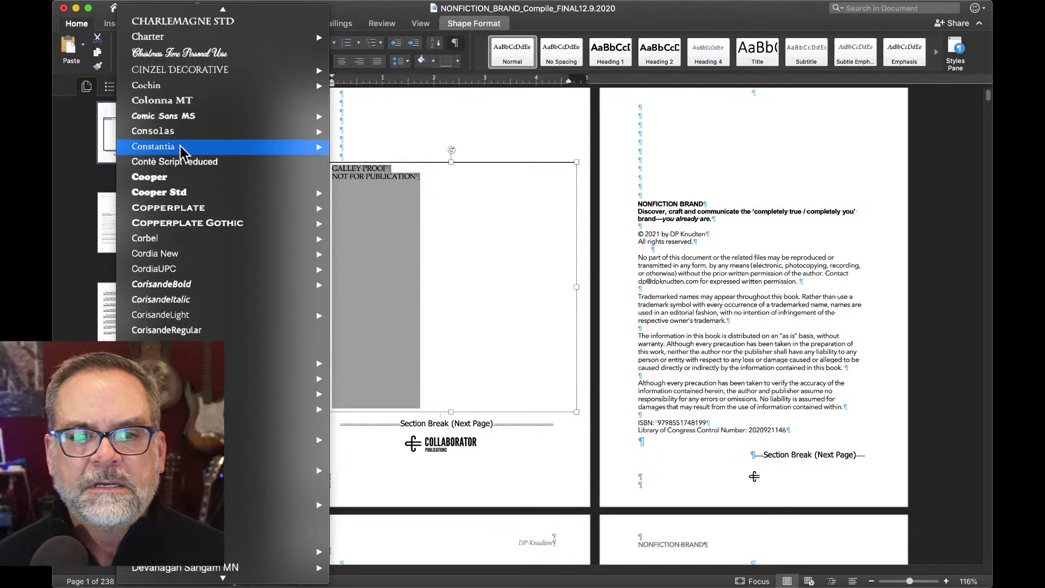
scroll(199, 564, down, 20)
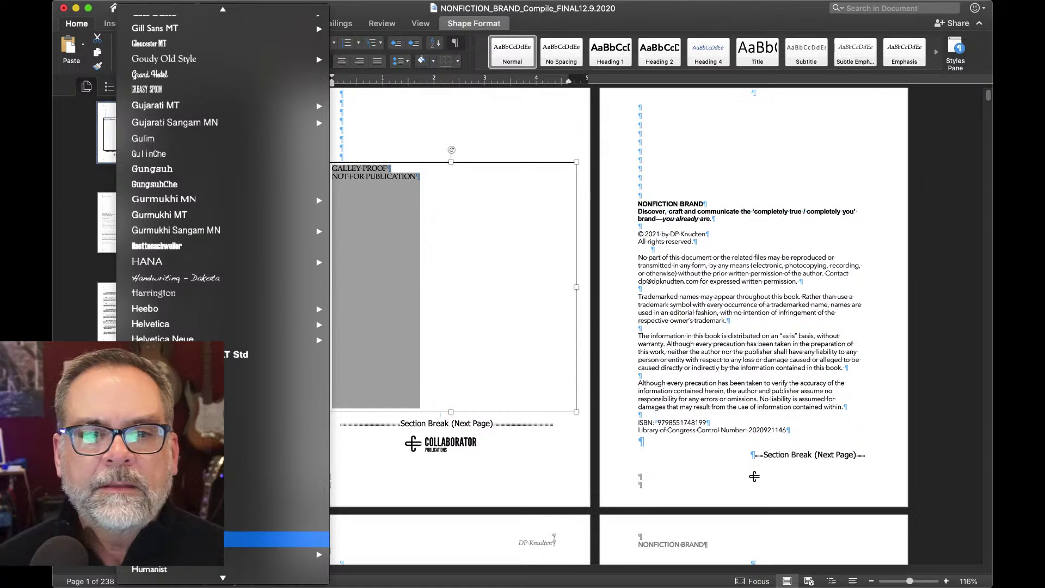
scroll(218, 539, down, 8)
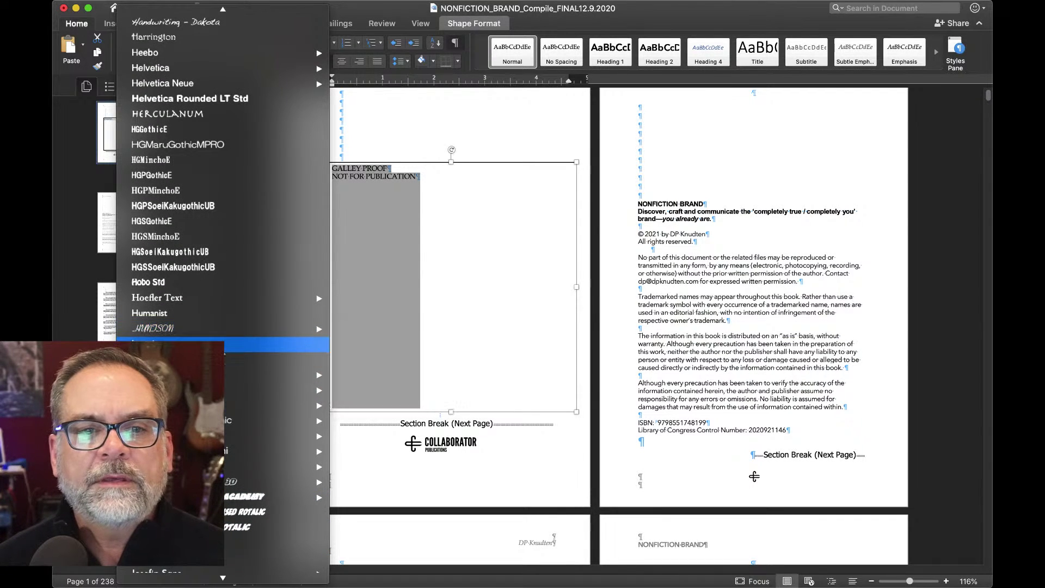
click(213, 344)
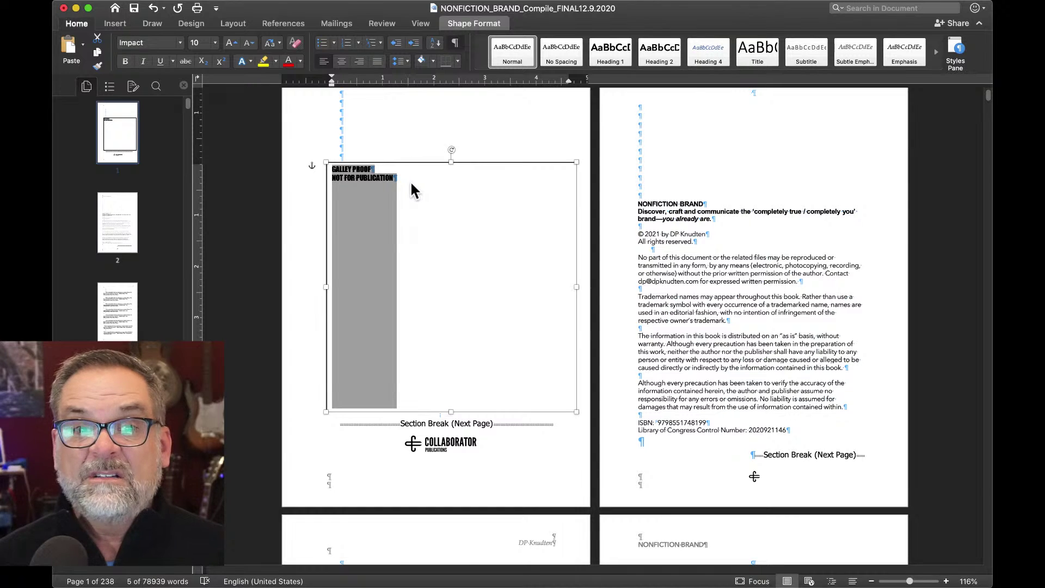
- Colour both lines of the text box light grey
click(301, 62)
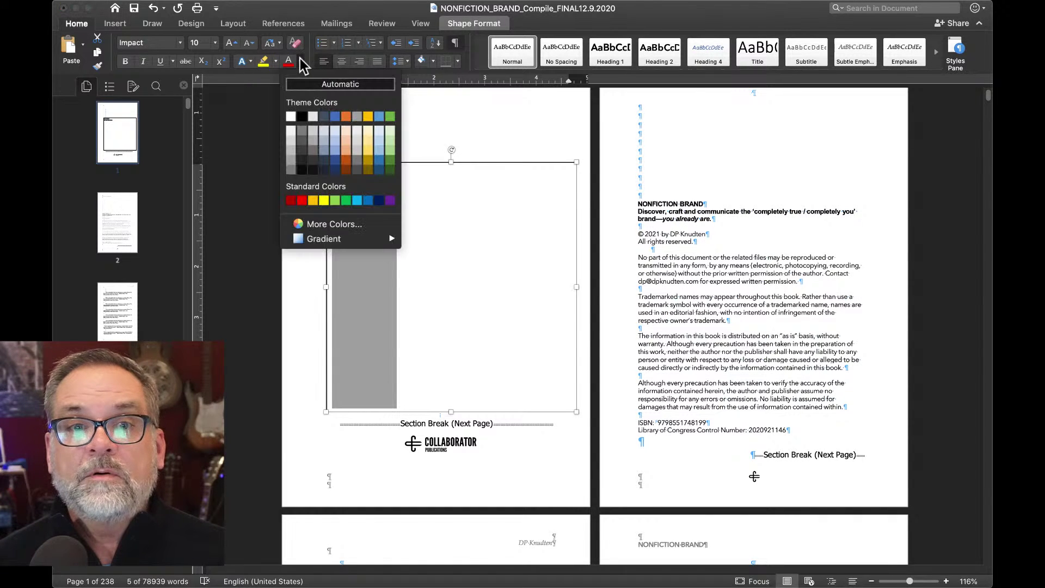
click(291, 161)
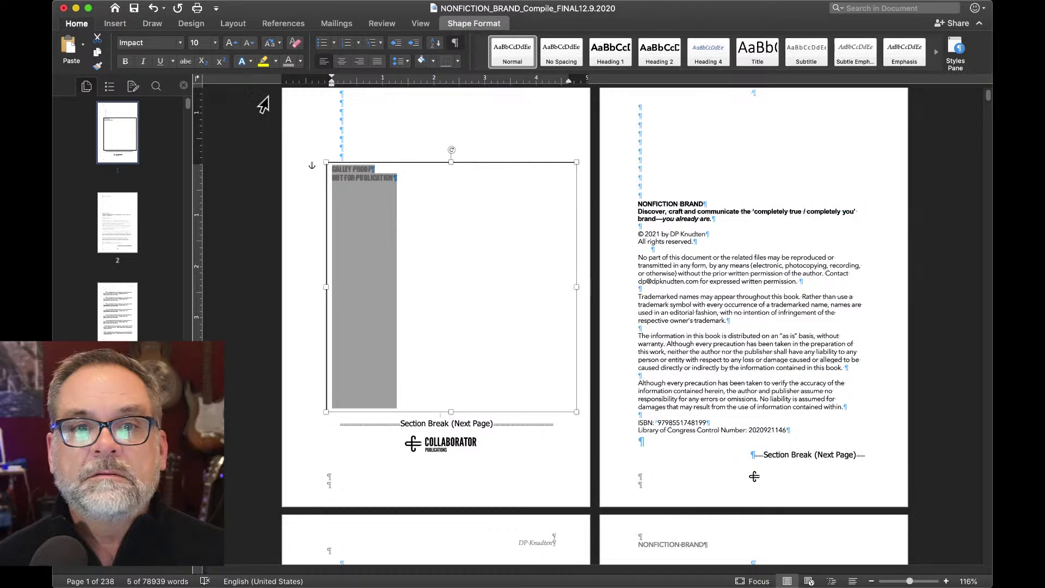
click(300, 61)
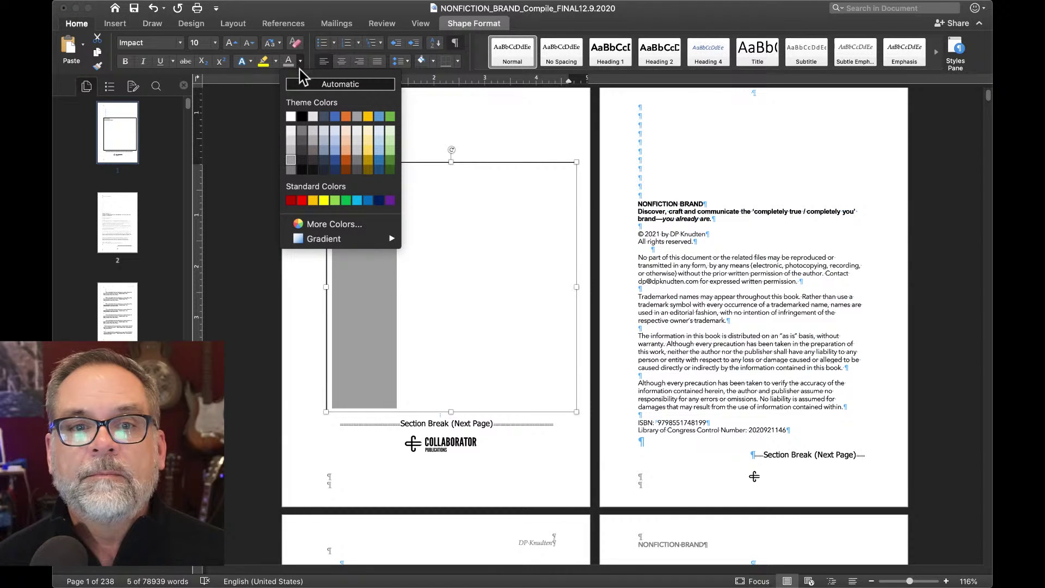
click(289, 148)
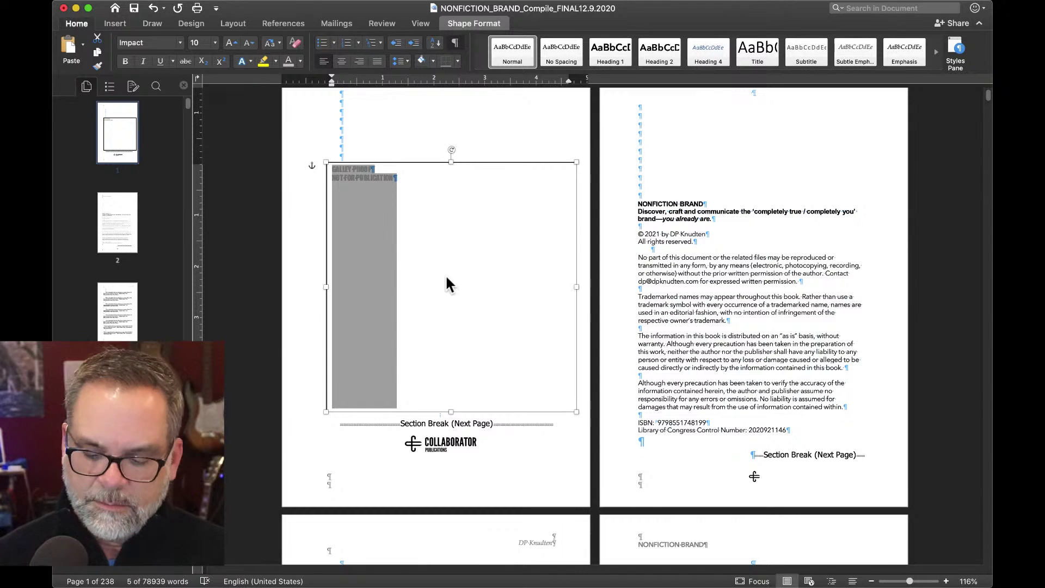
- Enlarge both lines of the text box to 48 pt
key(super+shift+period)
key(super+shift+period)
key(super+shift+period)
key(super+shift+period)
key(super+shift+period)
key(super+shift+period)
key(super+shift+period)
key(super+shift+period)
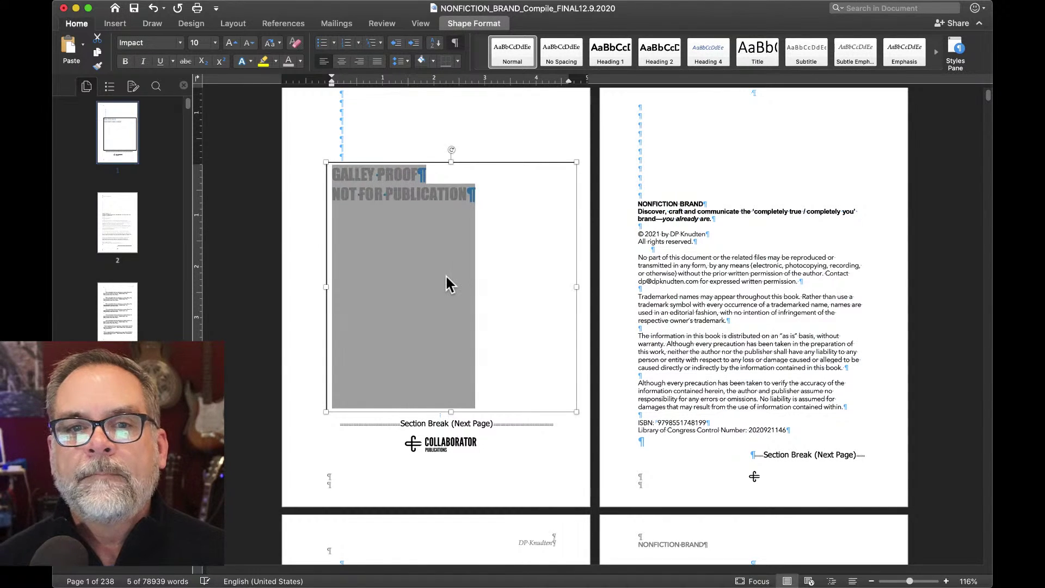
key(super+shift+period)
key(super+shift+period)
key(super+shift+comma)
key(super+shift+comma)
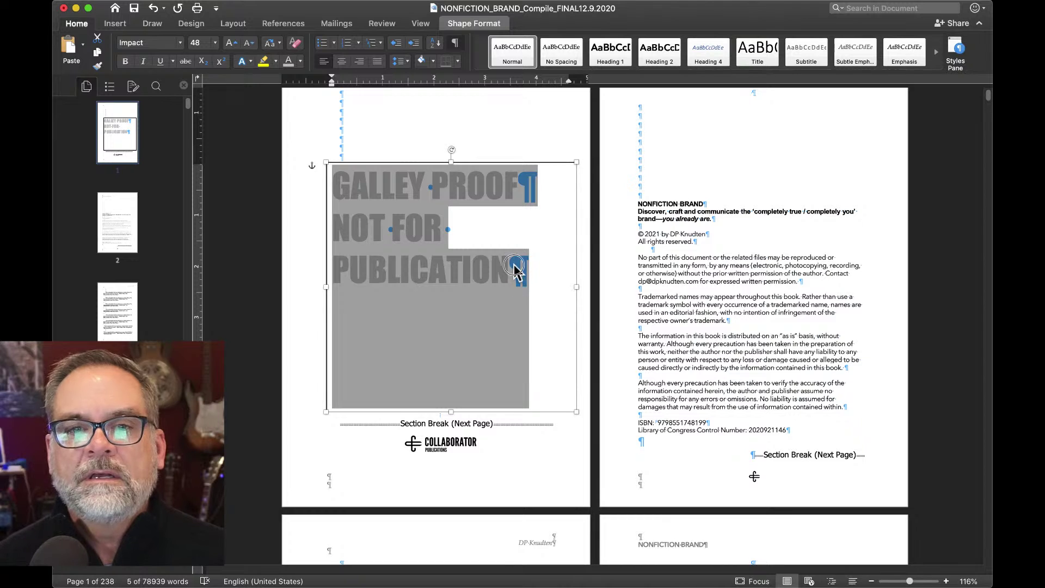
- Reduce "NOT FOR PUBLICATION" to 36 pt so it fits on a single line
drag(516, 276, 363, 218)
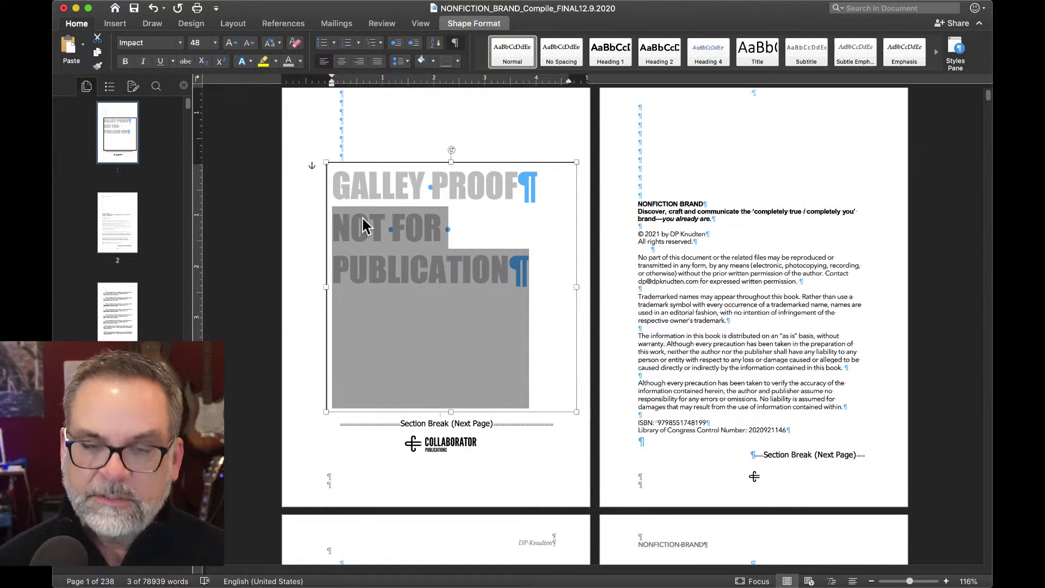
key(super+shift+comma)
key(super+shift+comma)
key(super+shift+comma)
key(super+shift+period)
key(super+shift+period)
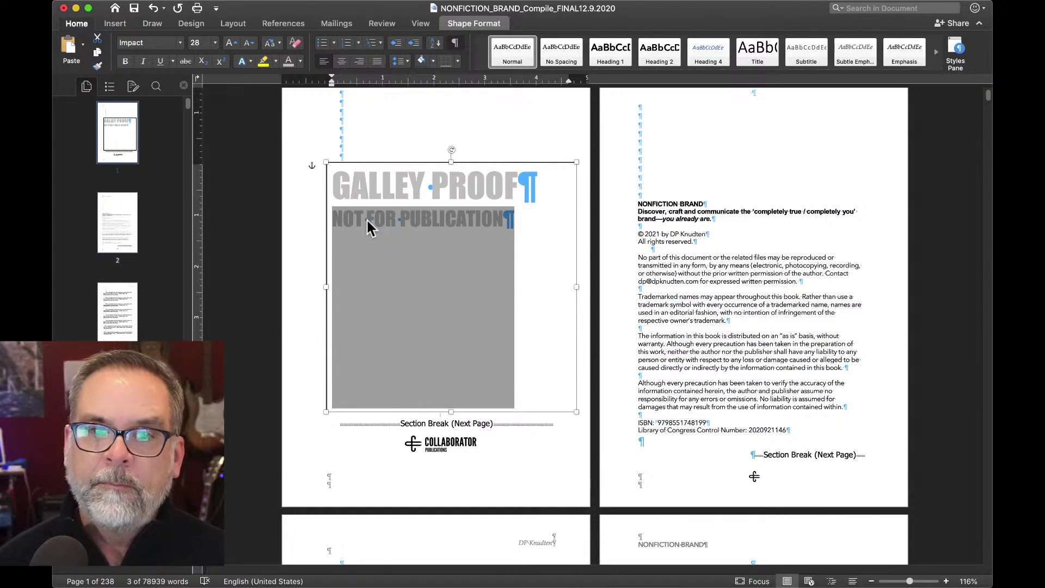
key(super+shift+period)
- Centre both lines and shorten the text box to just fit them
key(shift+Up)
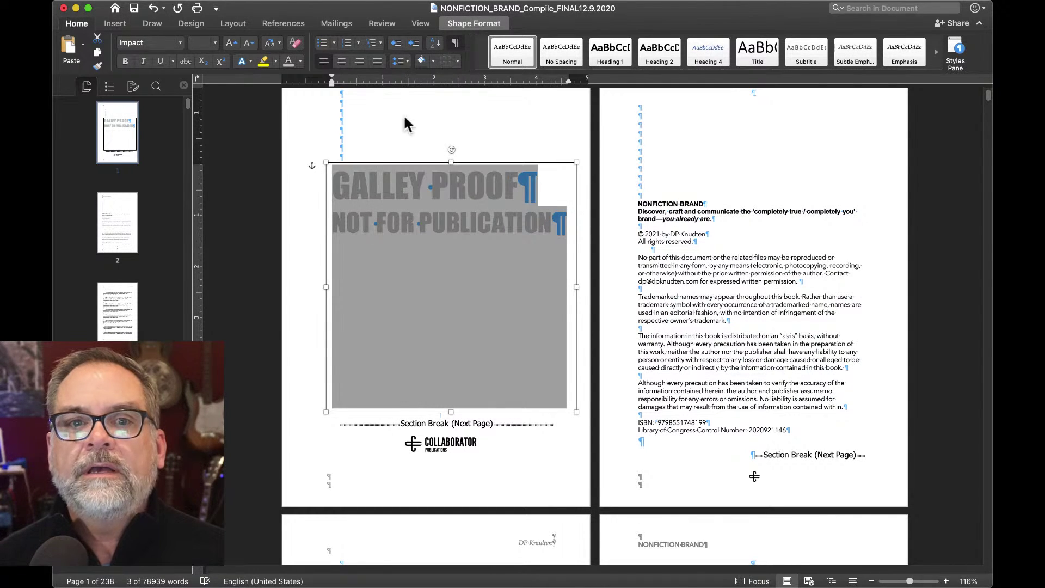
click(342, 62)
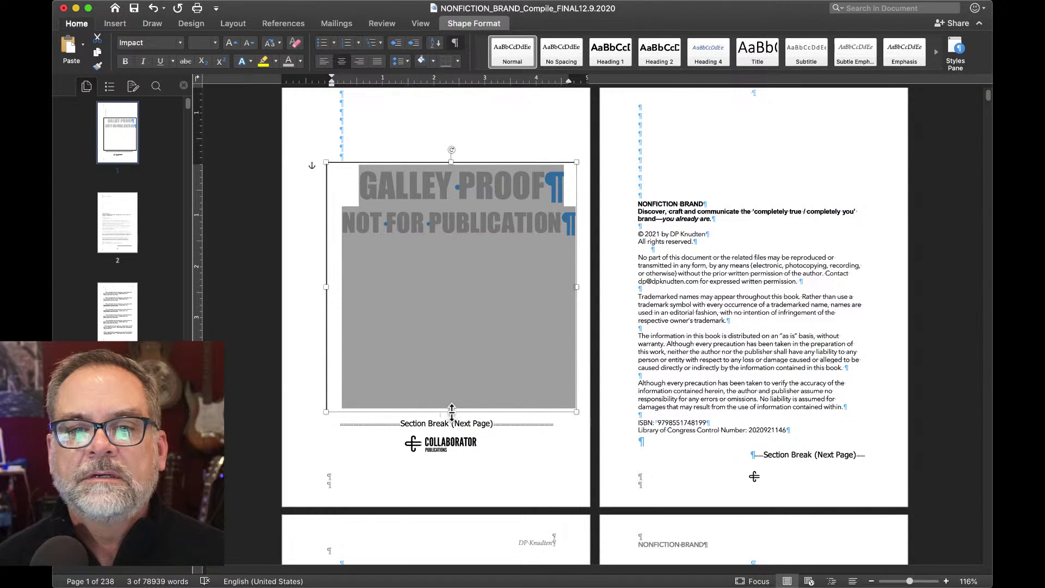
drag(450, 412, 455, 237)
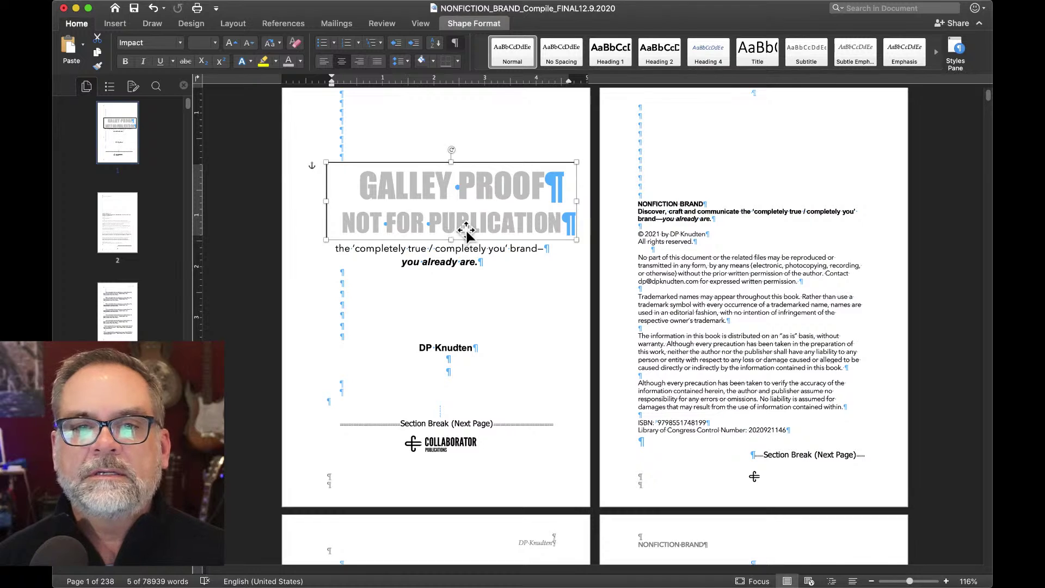
- Set the text box to No fill and move it down between the subtitle and the author name
click(575, 161)
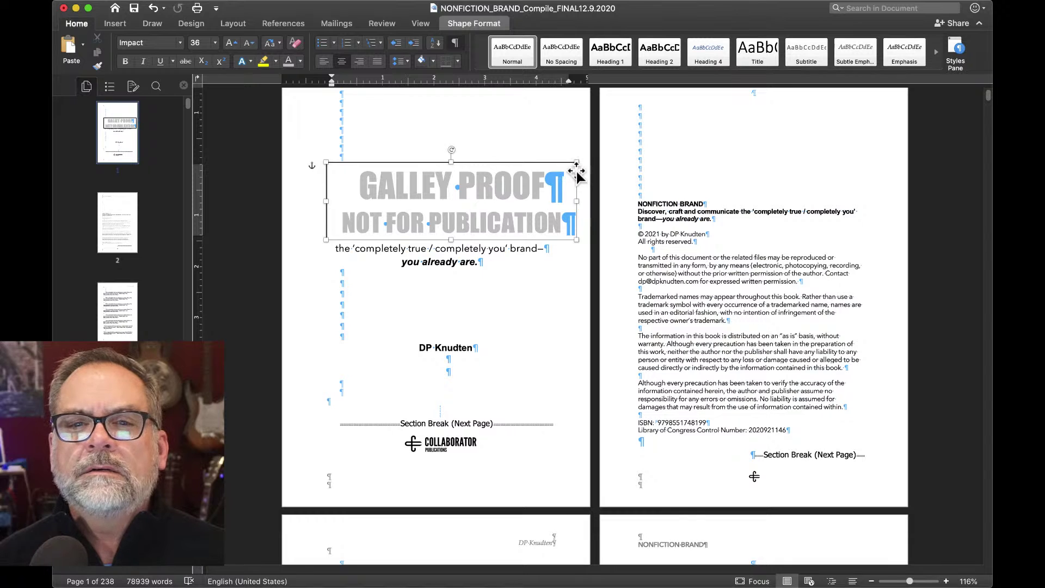
right_click(576, 164)
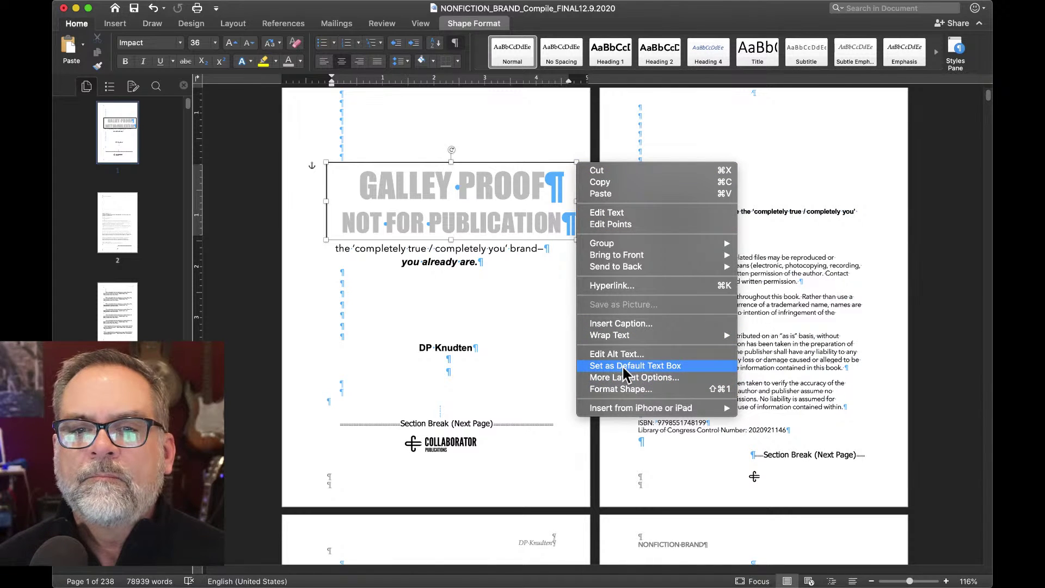
click(623, 390)
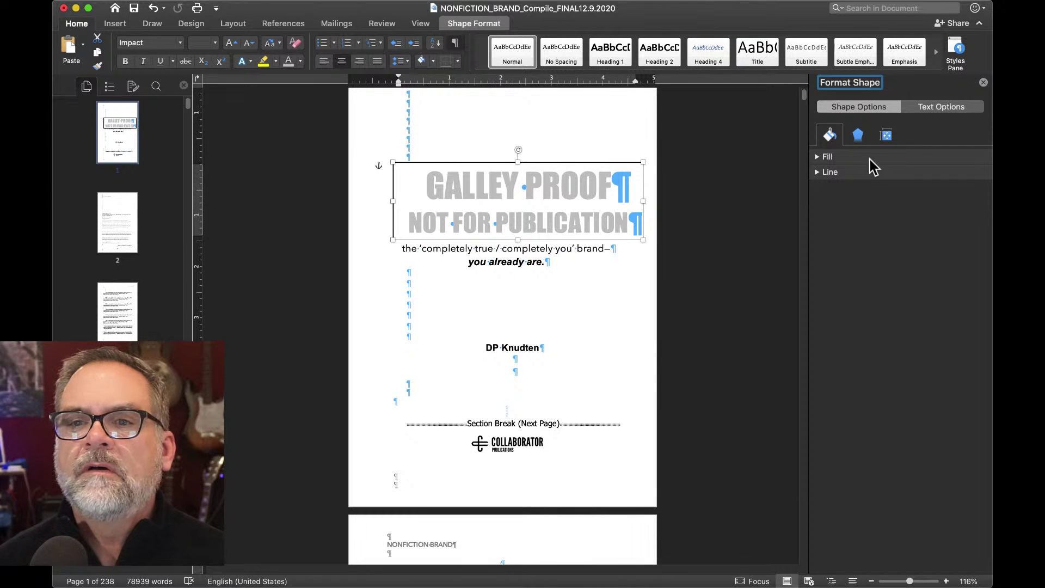
click(816, 157)
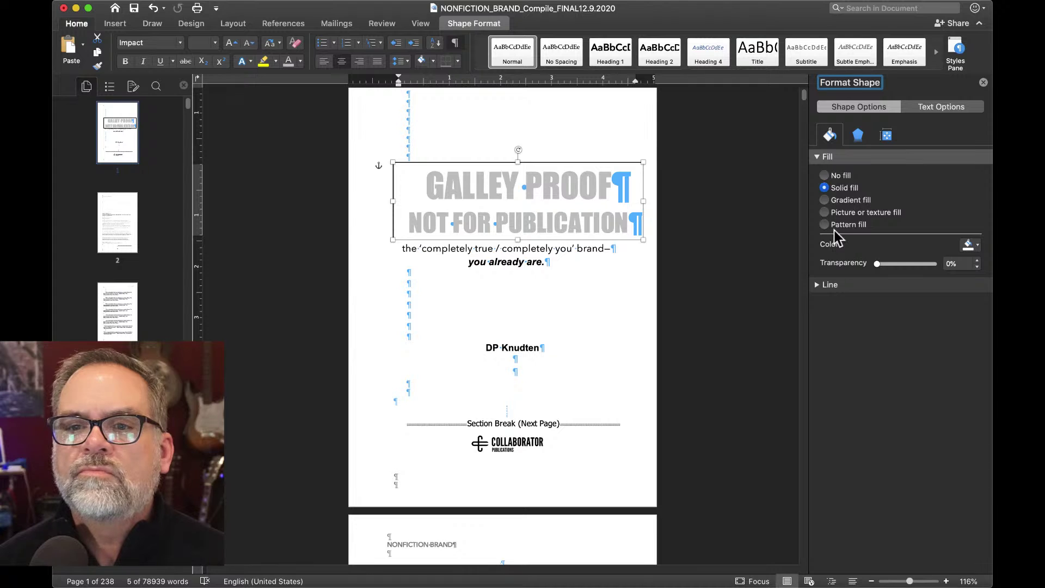
click(824, 177)
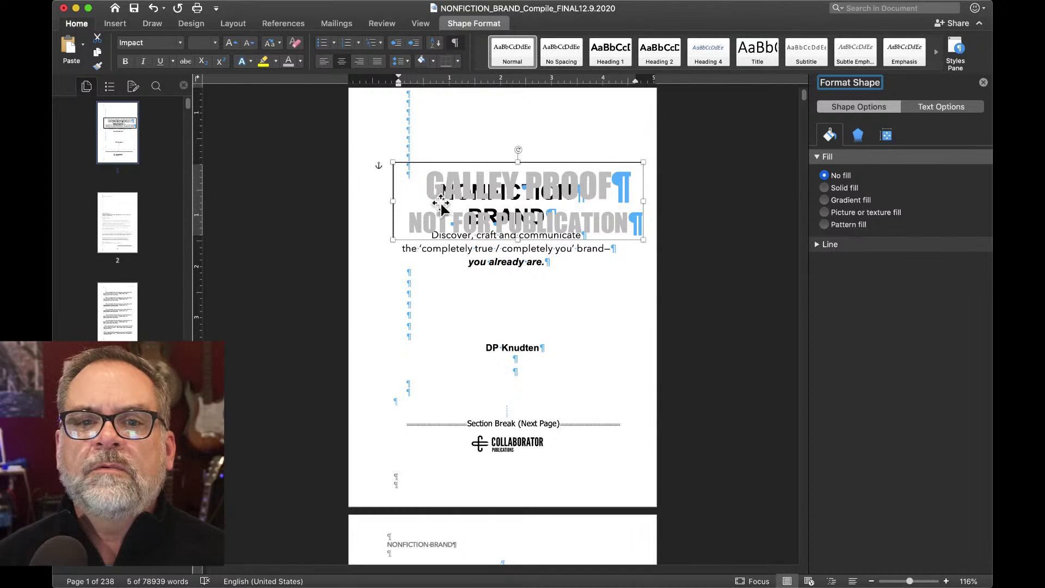
drag(446, 193, 442, 288)
right_click(442, 289)
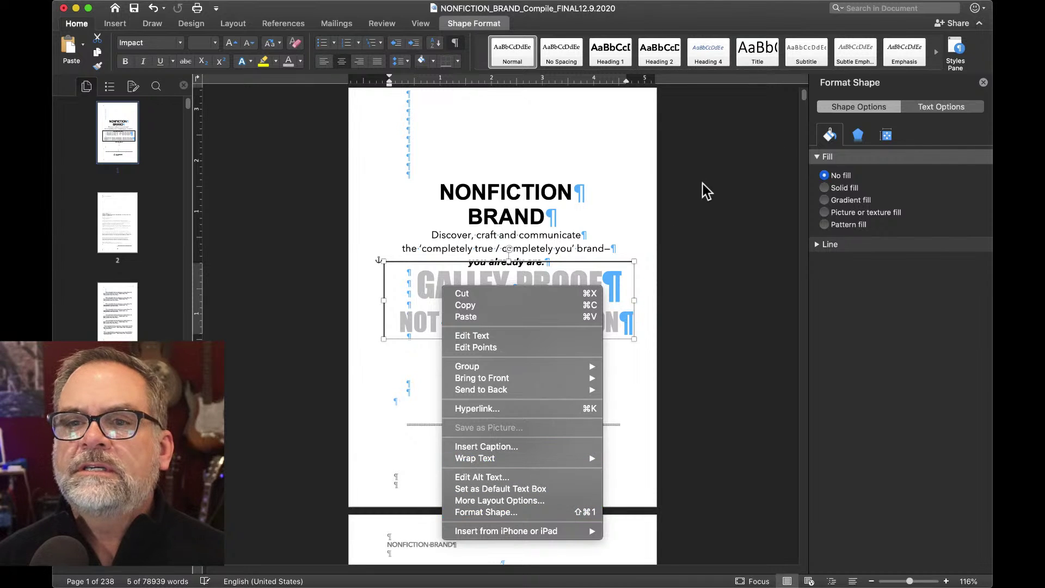
click(887, 140)
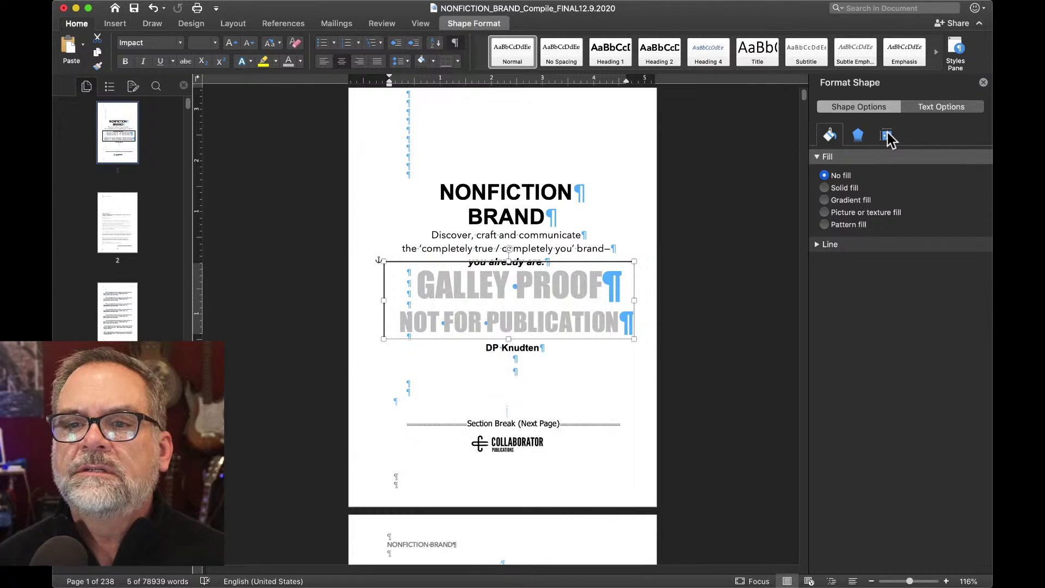
click(887, 136)
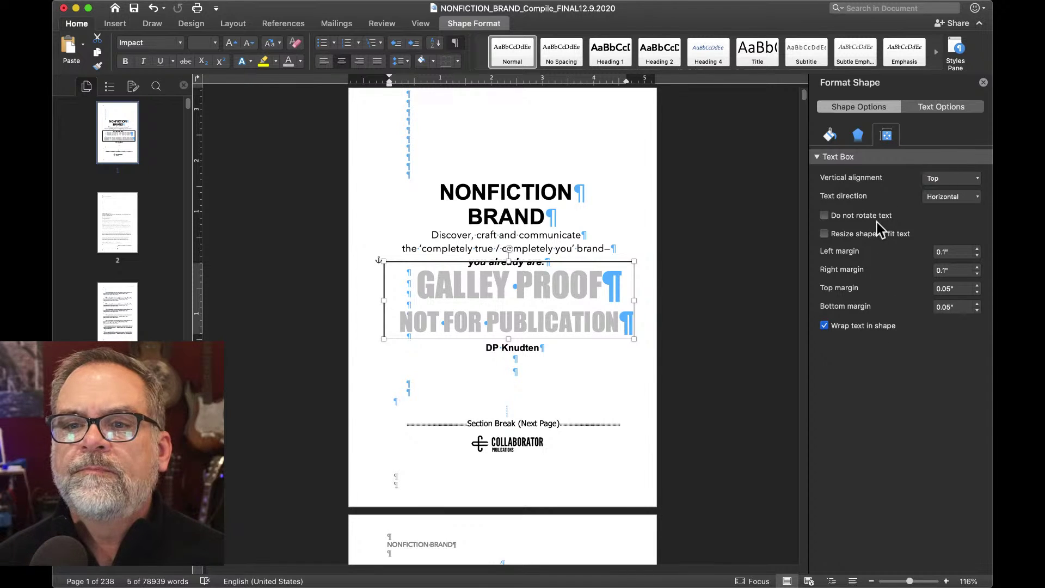
click(967, 196)
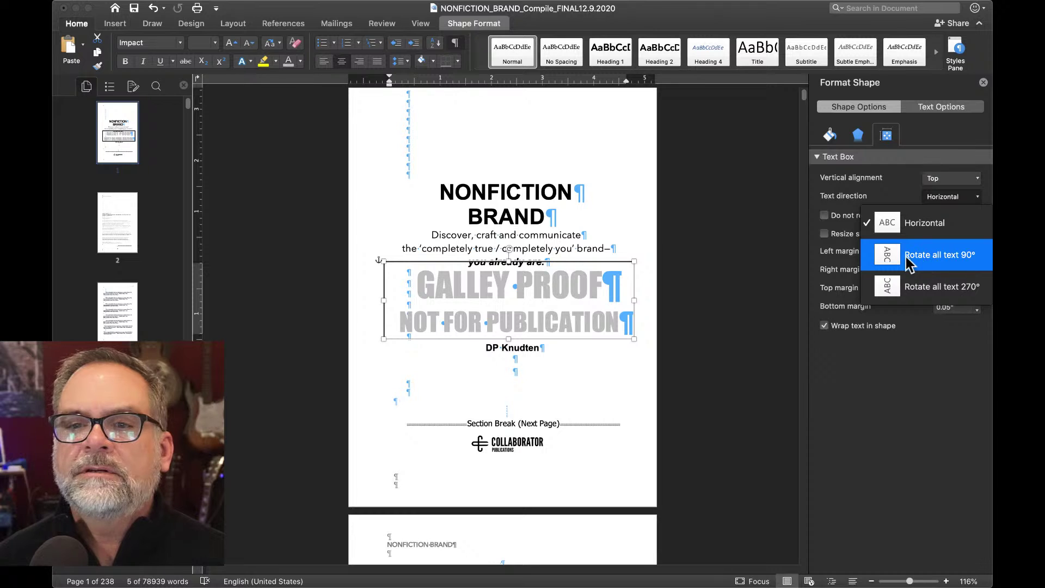
click(117, 27)
click(115, 24)
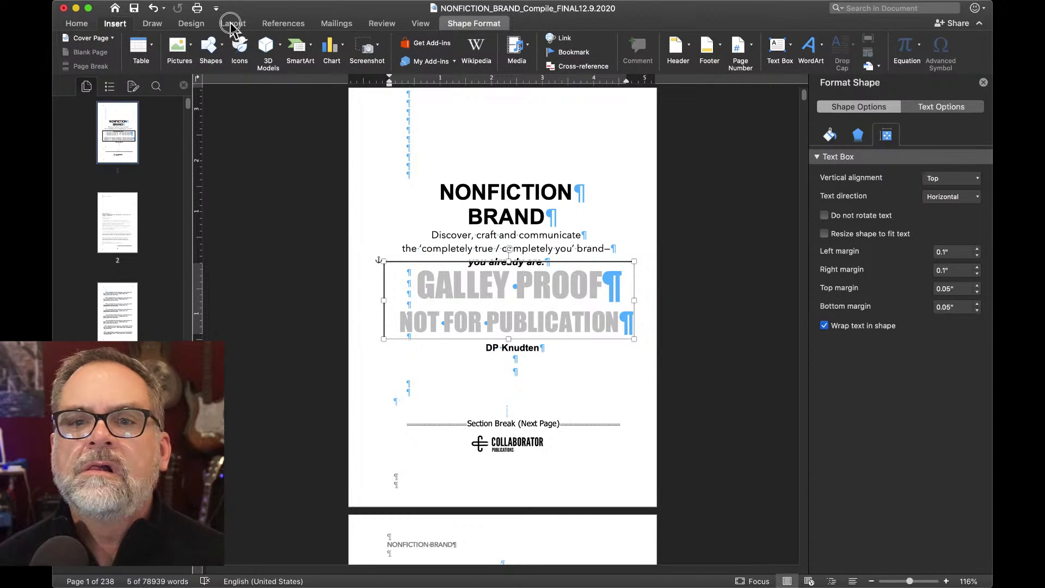
- Open the text box's advanced layout settings and choose the In front of text wrapping style
click(231, 24)
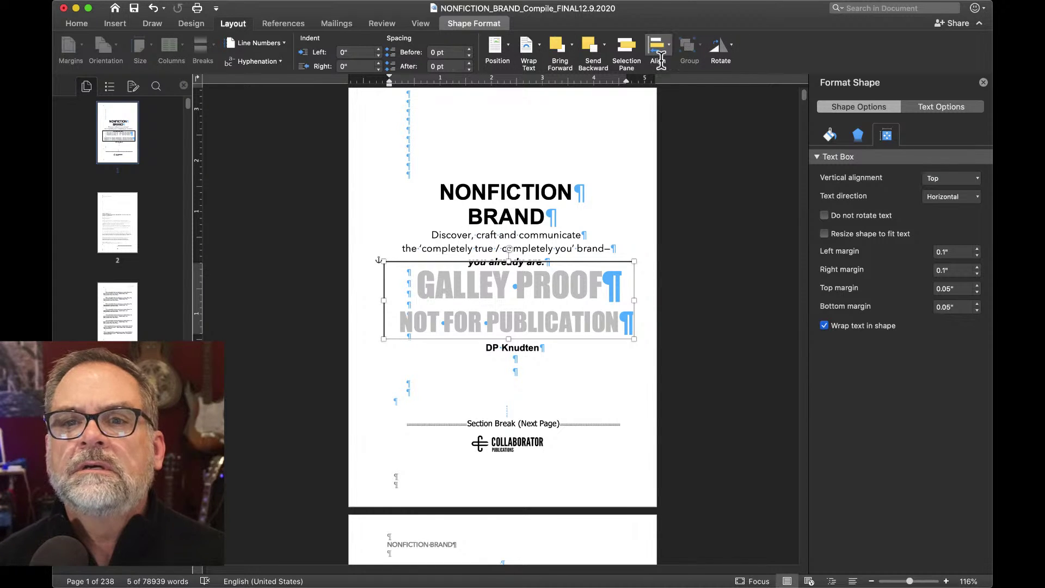
click(729, 47)
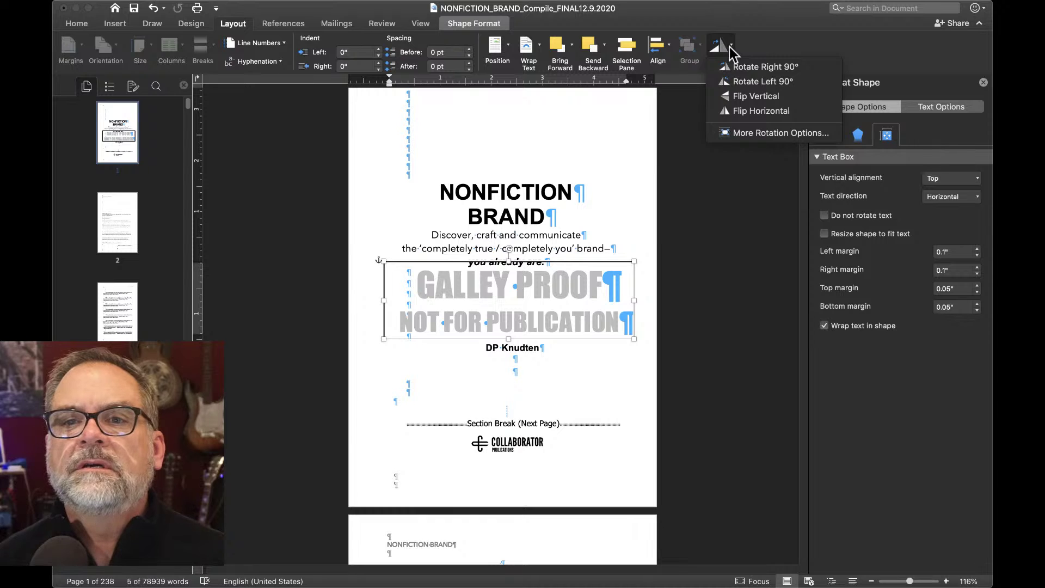
click(735, 130)
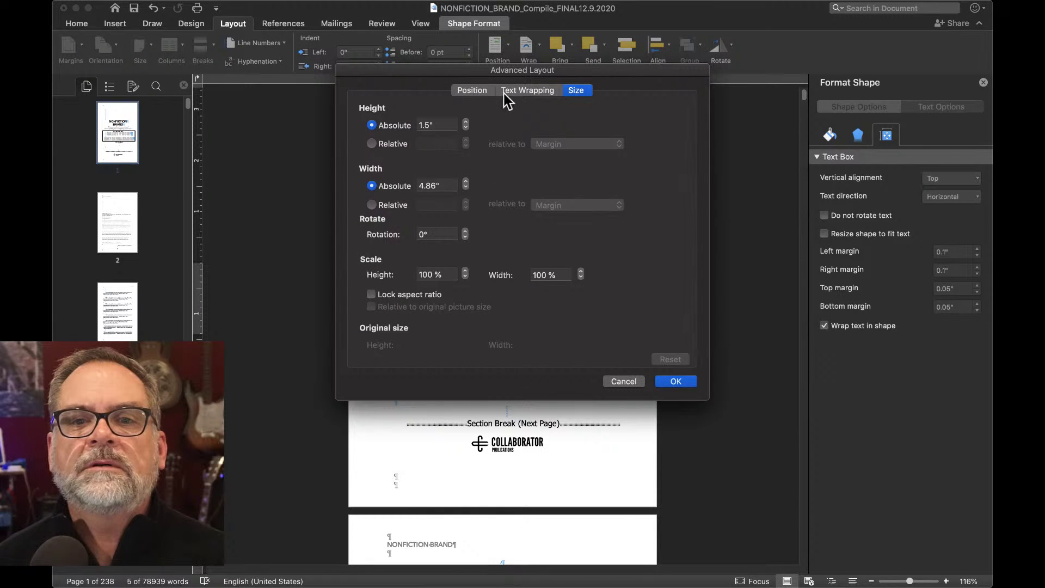
click(473, 91)
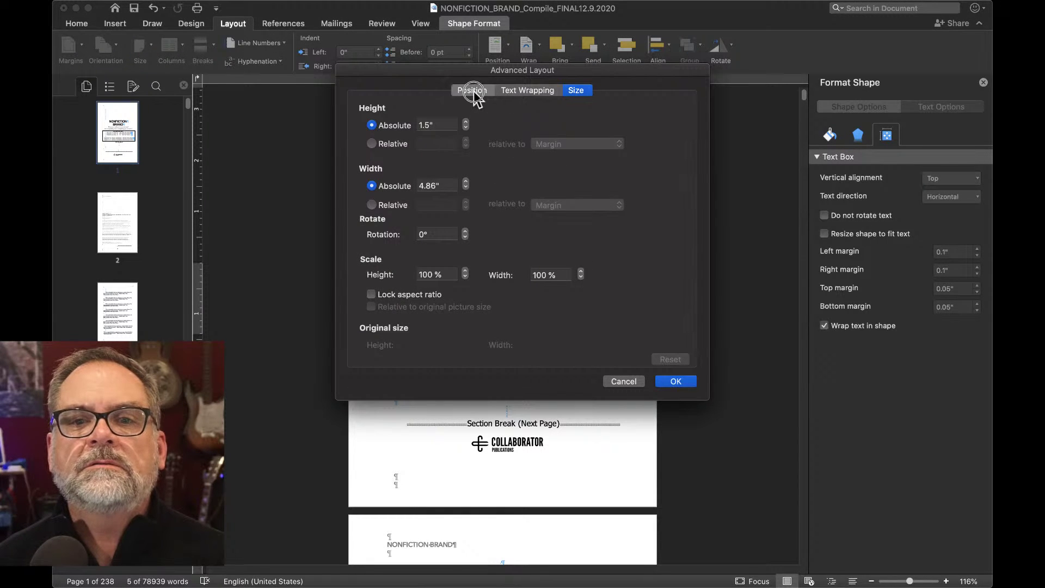
click(520, 91)
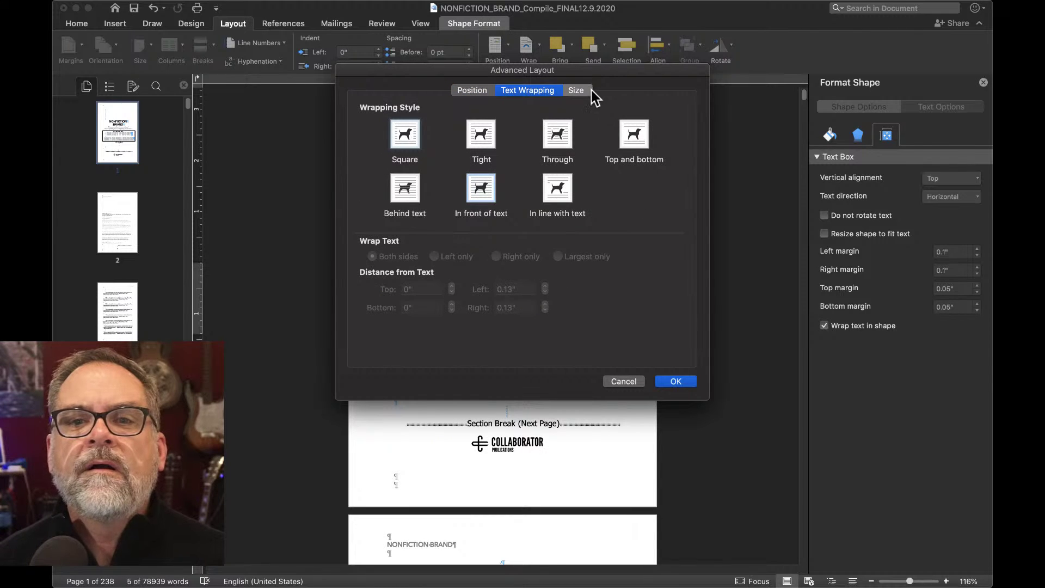
click(577, 91)
click(525, 90)
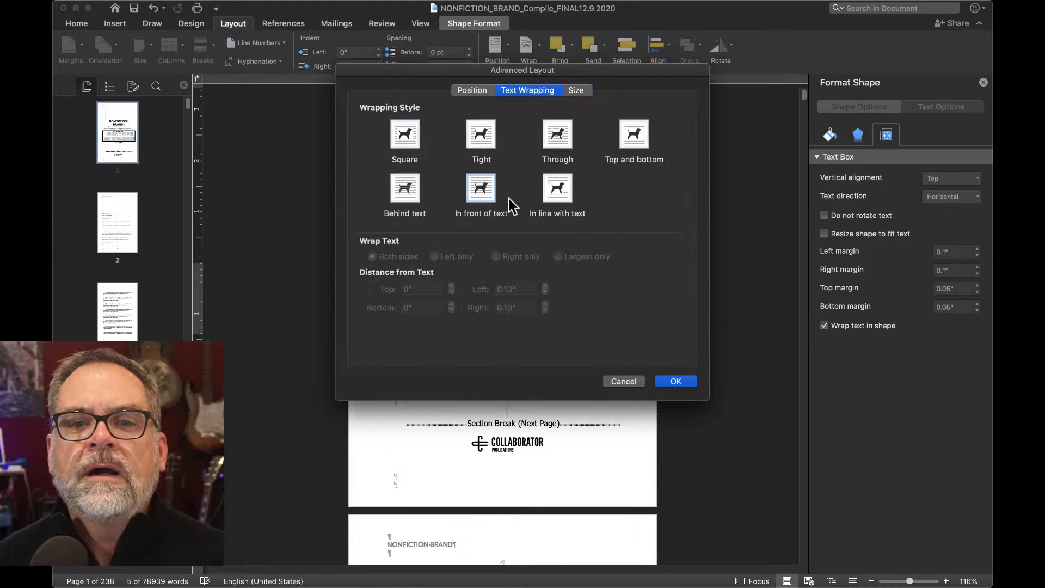
click(479, 196)
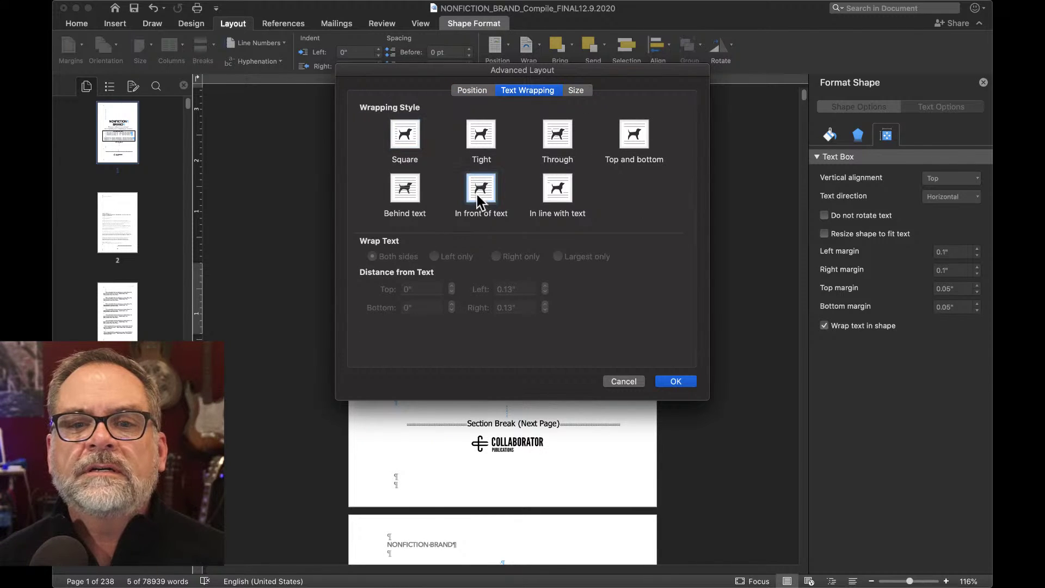
- Lock the text box's anchor, turn off Move object with text, keep overlap allowed, and nudge the box slightly down and left
click(481, 92)
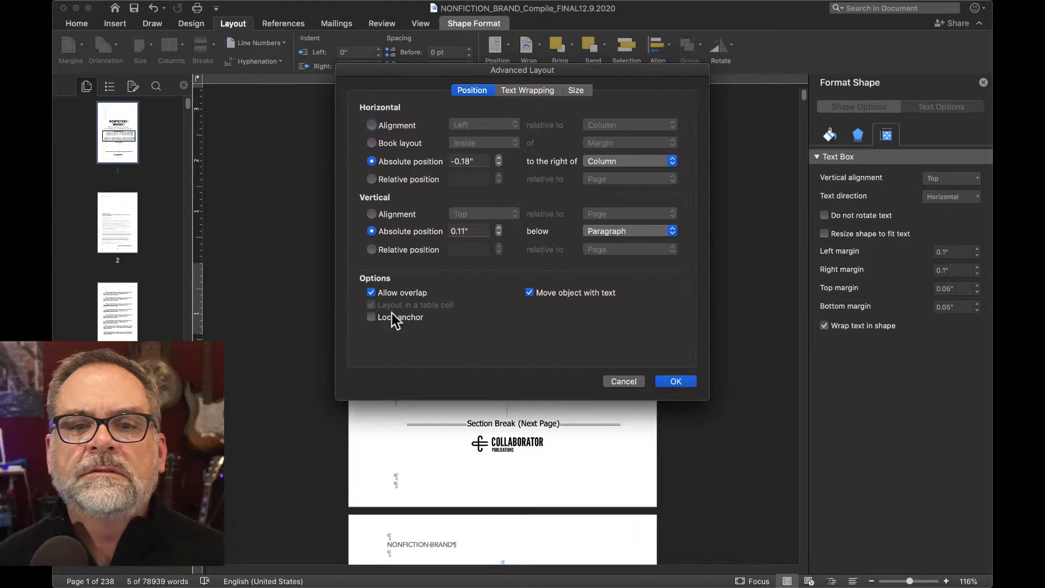
click(371, 317)
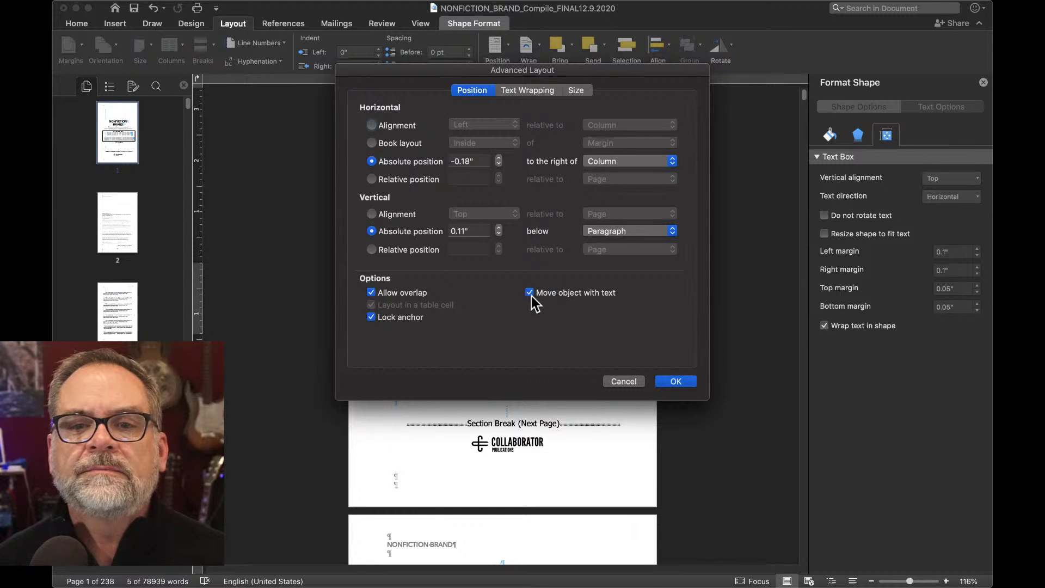
click(529, 293)
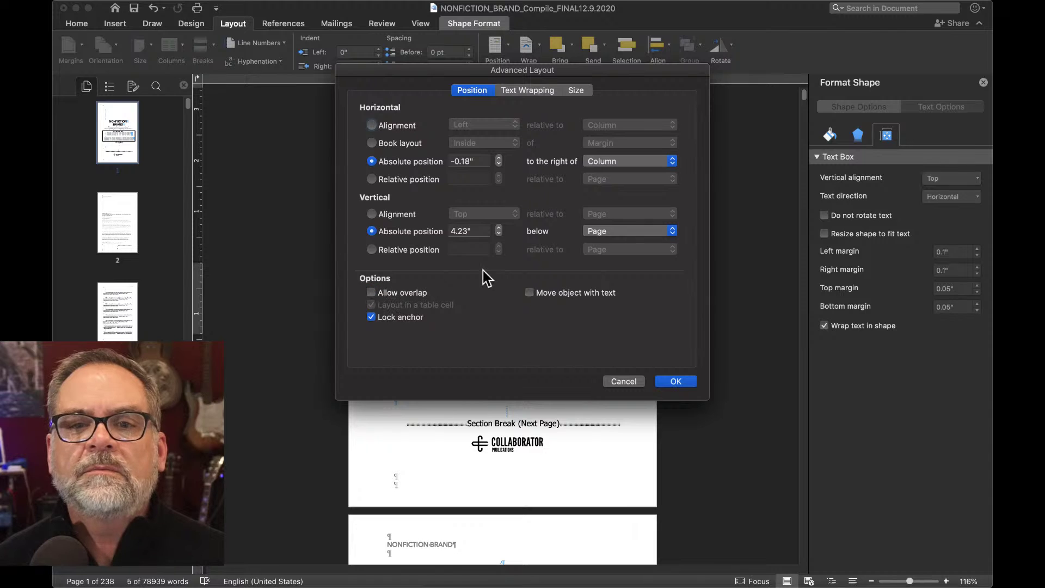
click(371, 292)
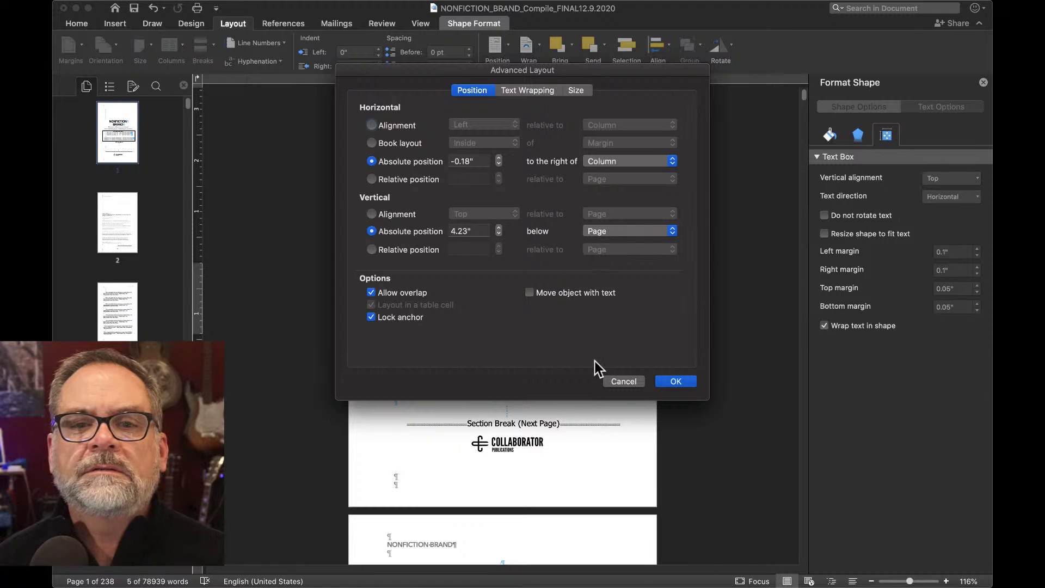
click(668, 379)
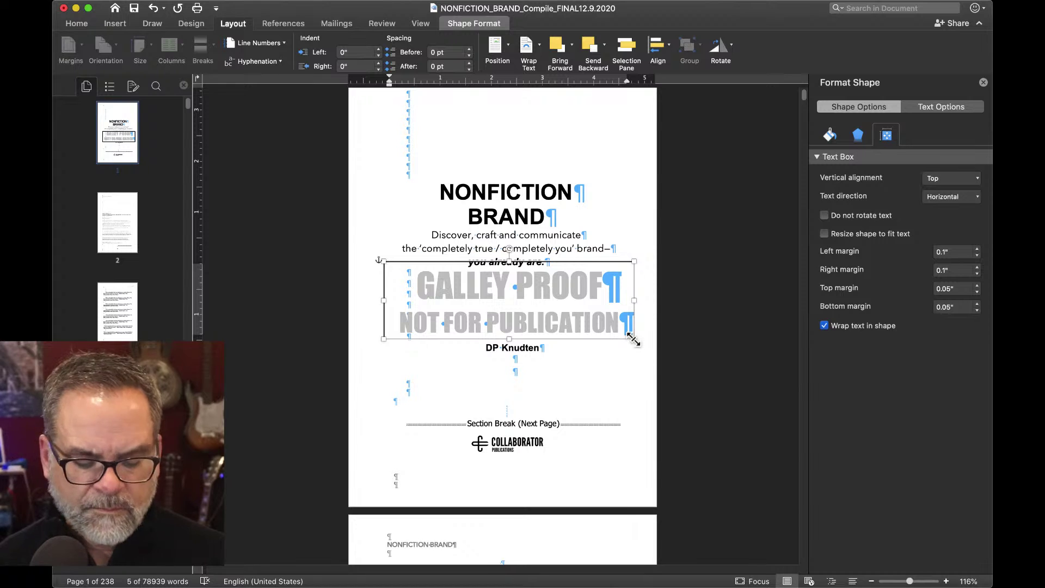
mouse_move(562, 305)
mouse_down()
mouse_move(569, 283)
mouse_move(557, 301)
mouse_up()
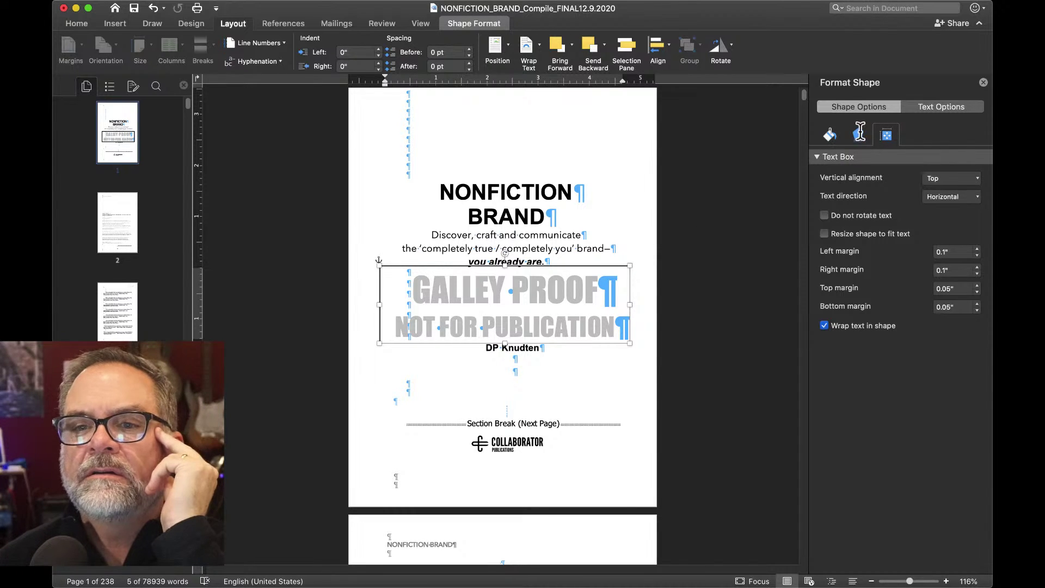
- Apply the outer shadow preset with a 45° angle to the text box and colour the shadow grey
click(858, 135)
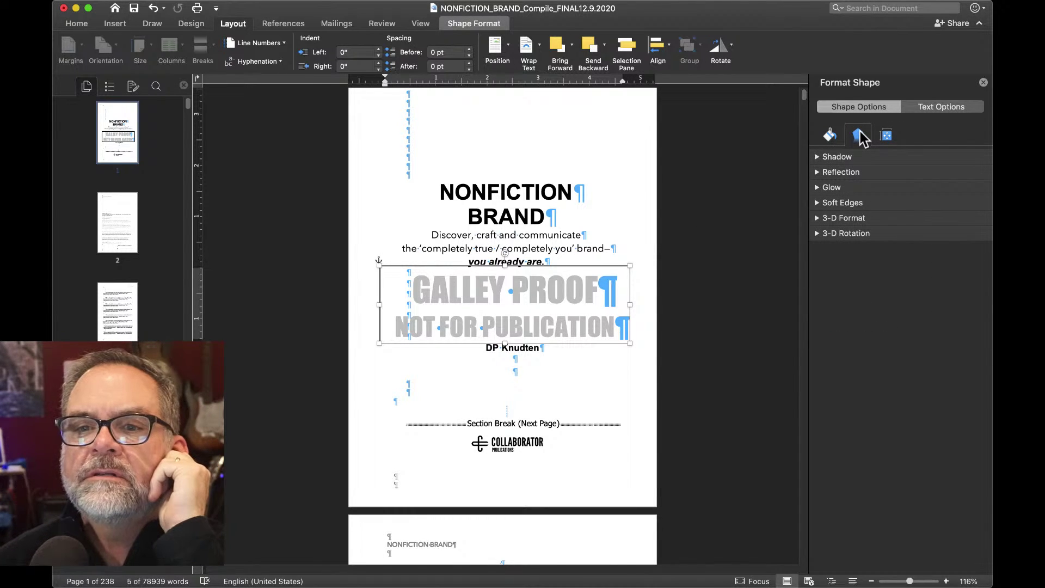
click(816, 156)
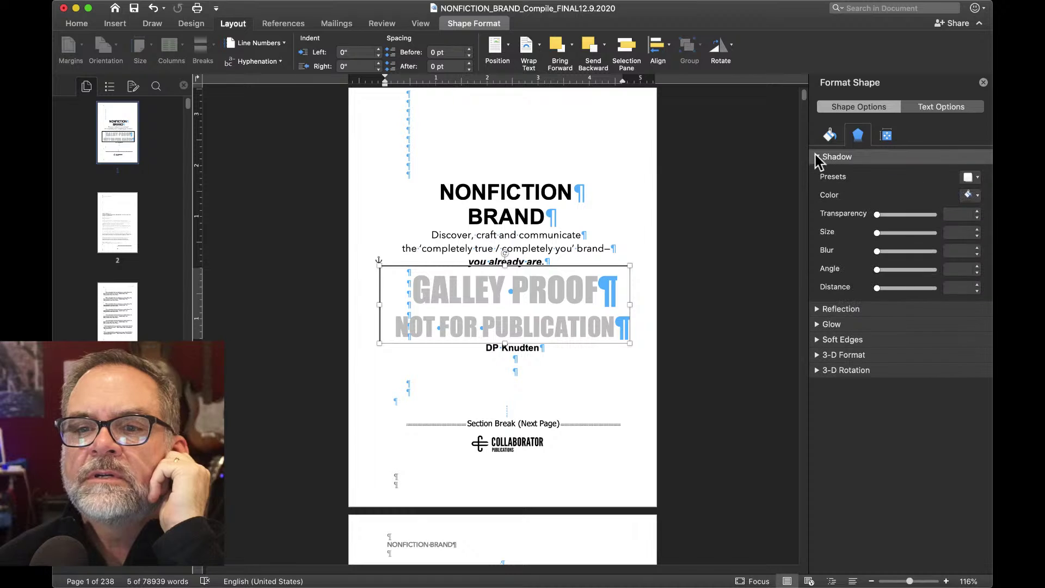
click(967, 178)
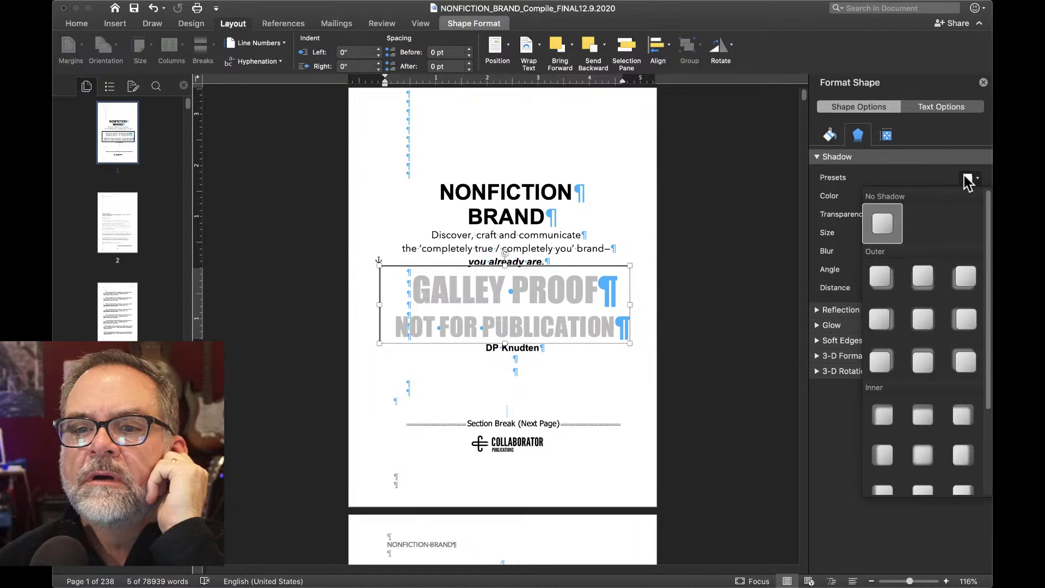
click(882, 278)
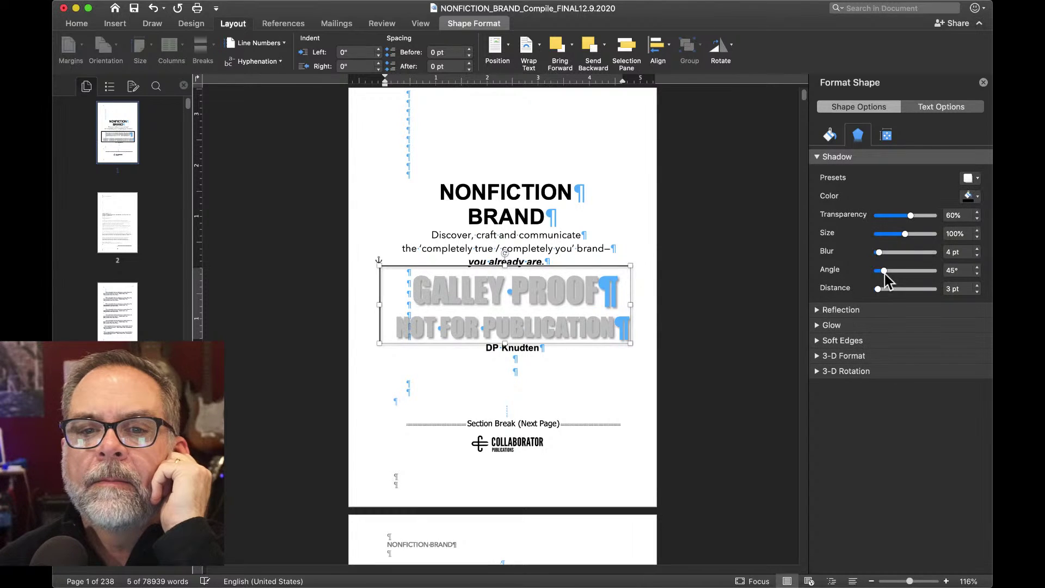
click(971, 197)
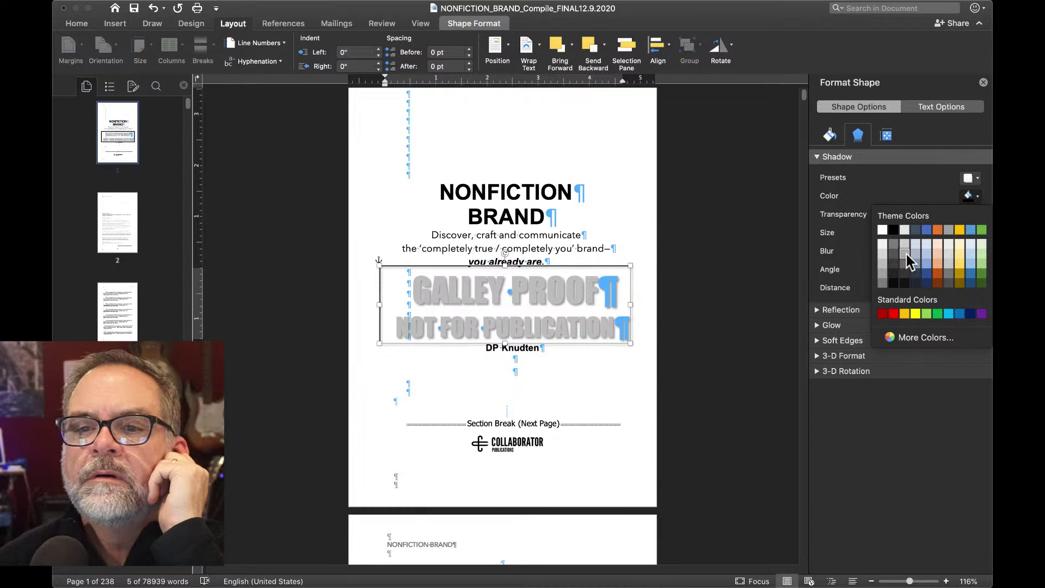
click(893, 245)
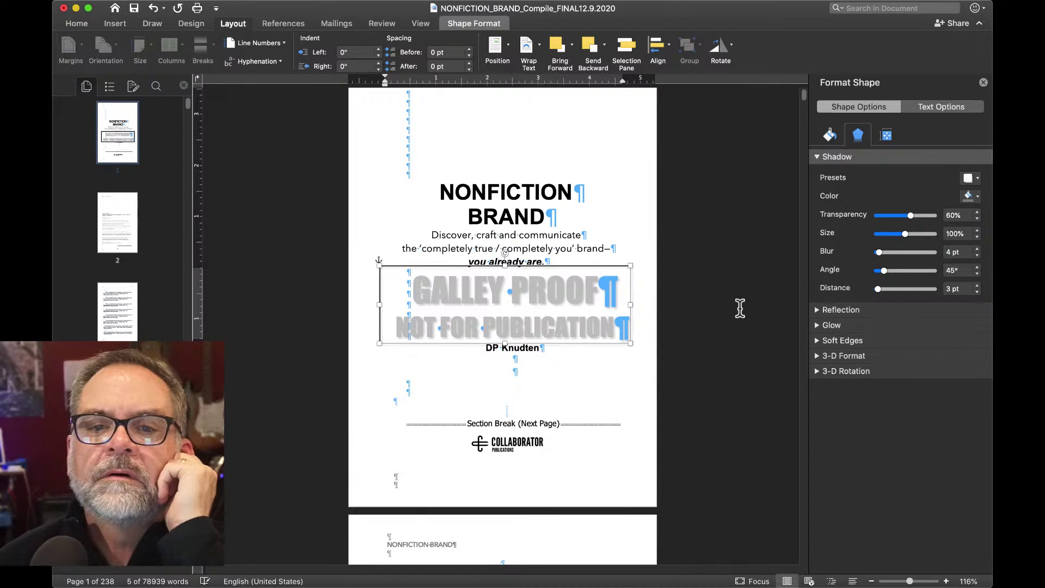
click(969, 197)
click(902, 266)
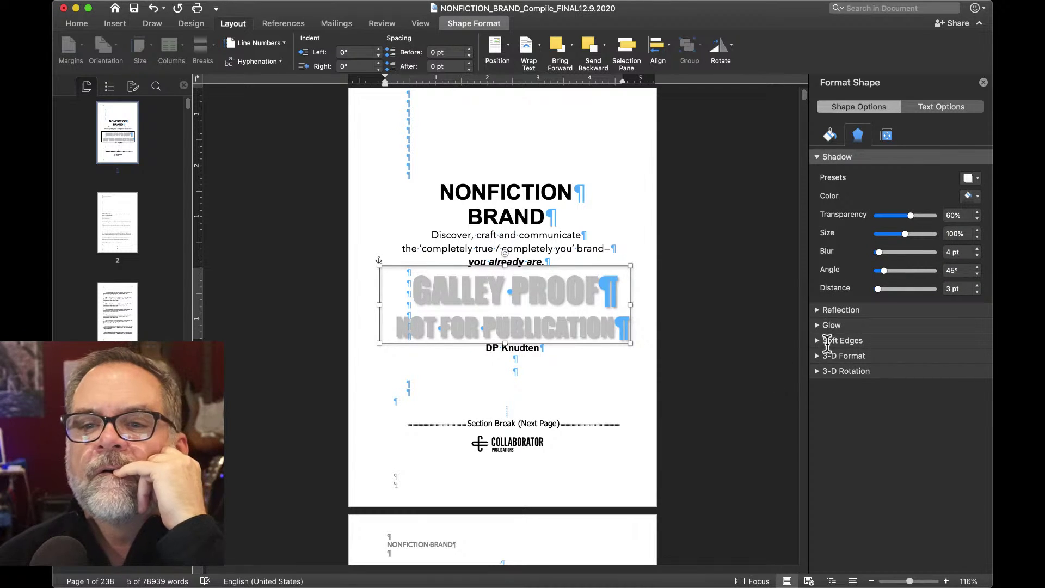
- Tilt the galley proof text box diagonally across the title page by setting its 3-D Z rotation to 30°
click(816, 372)
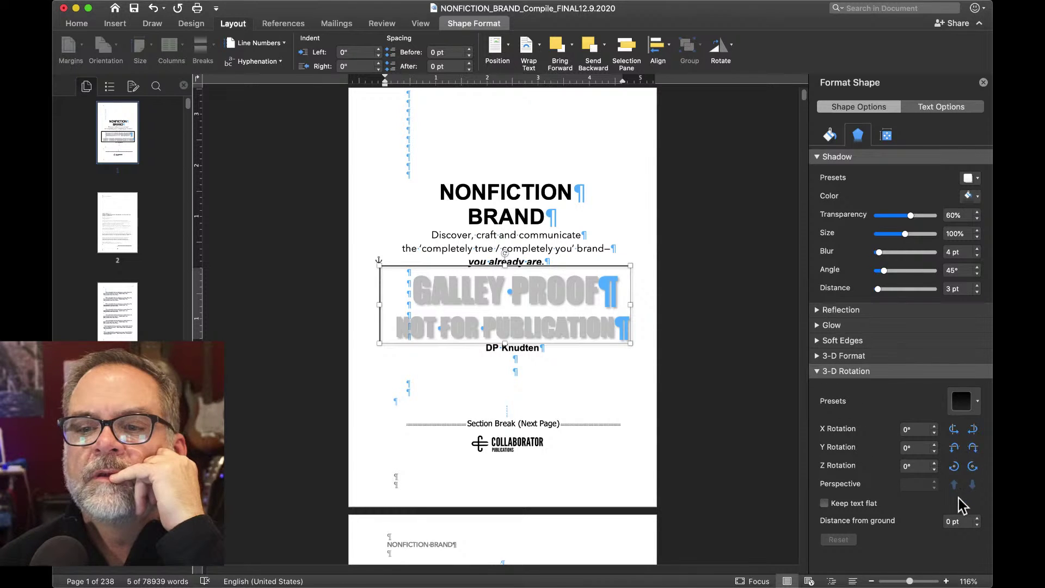
click(933, 462)
click(933, 462)
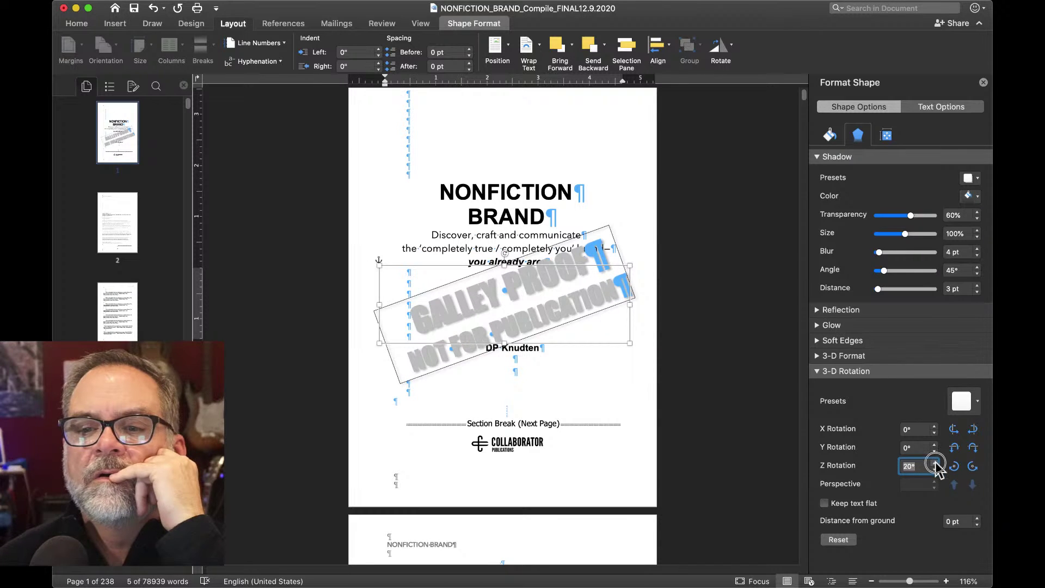
click(934, 462)
click(935, 462)
click(934, 462)
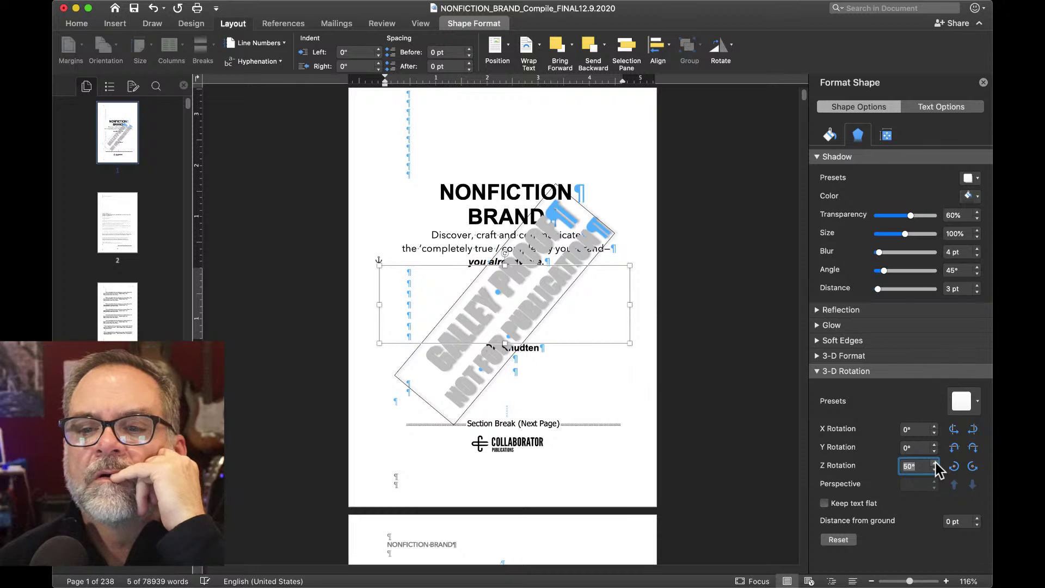
click(933, 470)
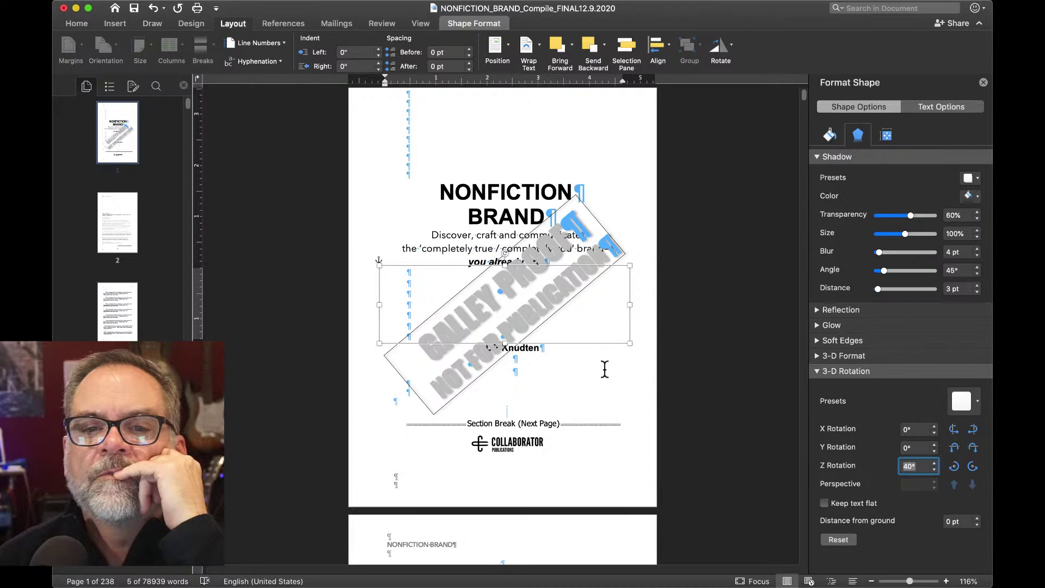
click(570, 292)
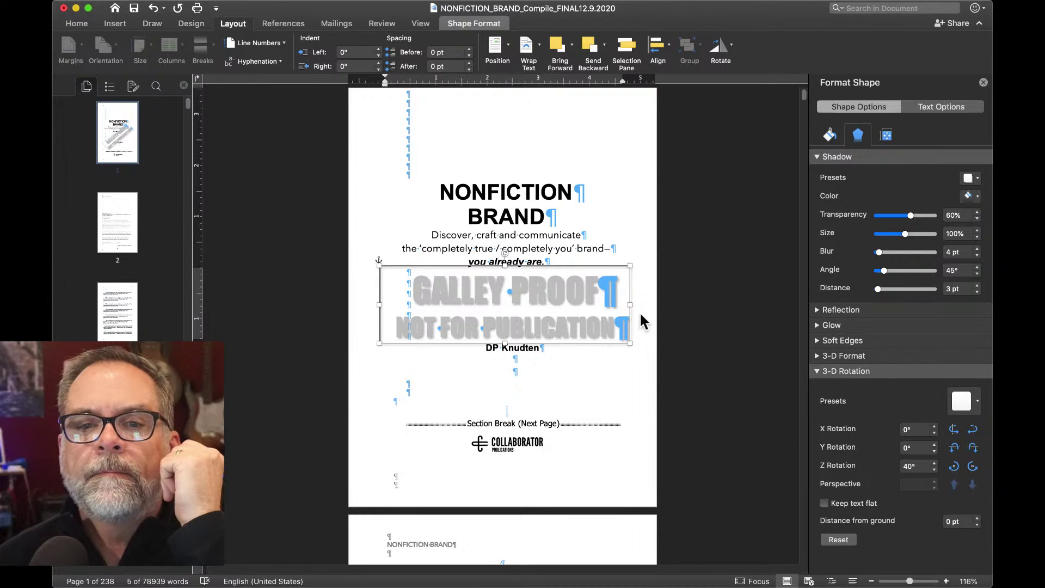
triple_click(598, 321)
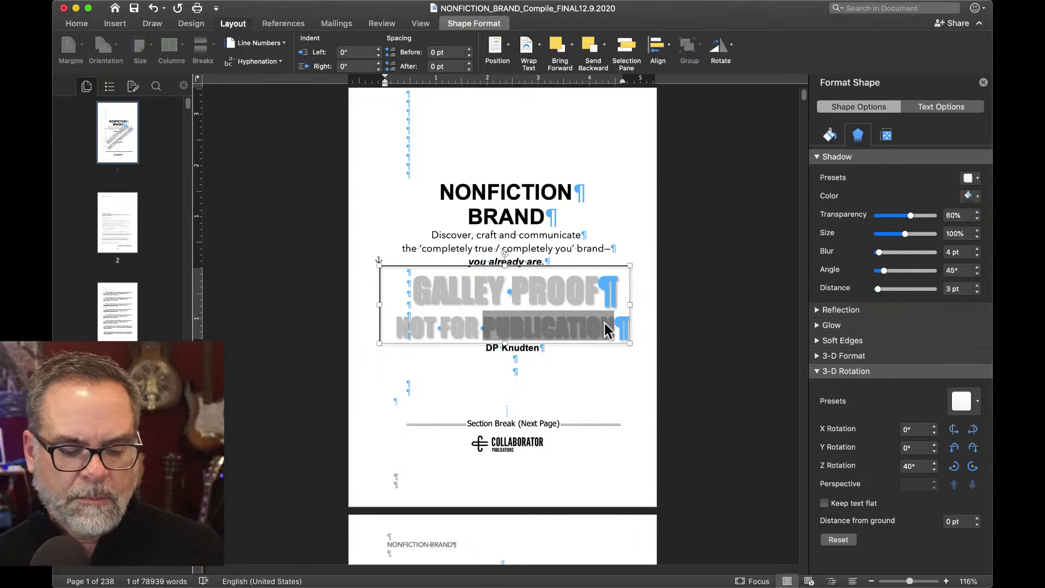
key(super+a)
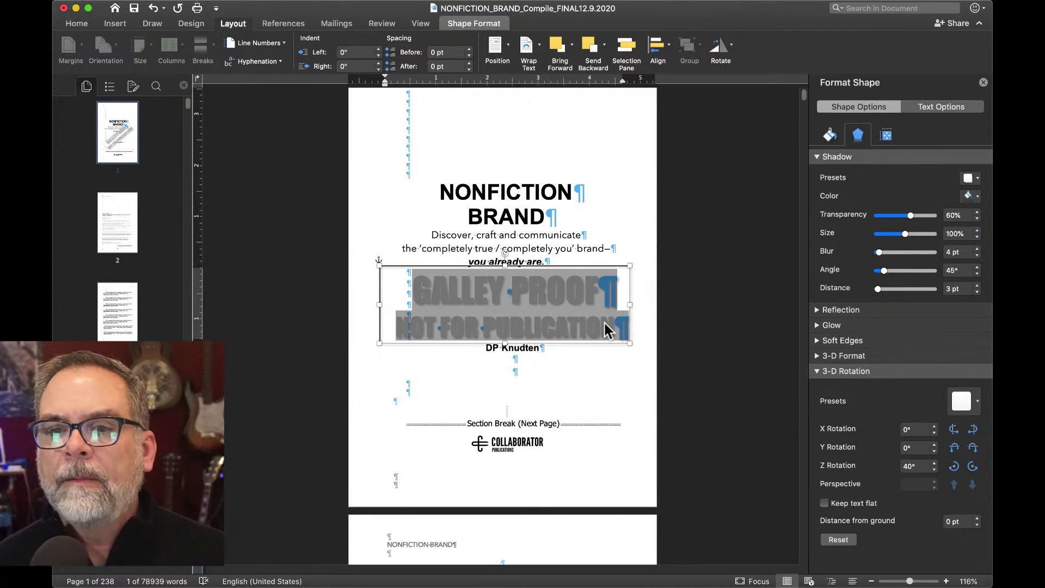
click(933, 468)
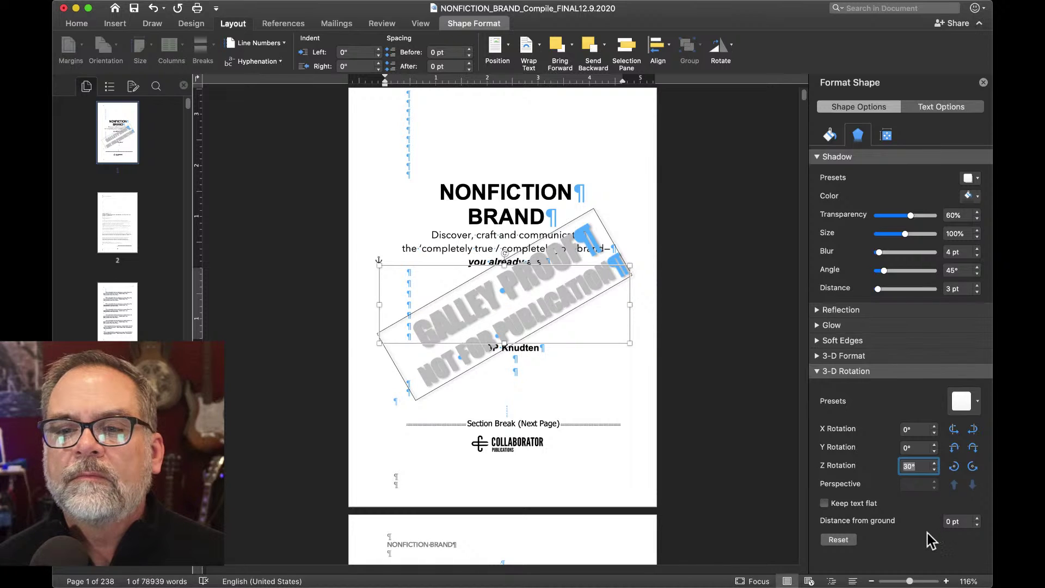
- Try the Keep text flat option on the rotated text box, and turn it back off
click(824, 503)
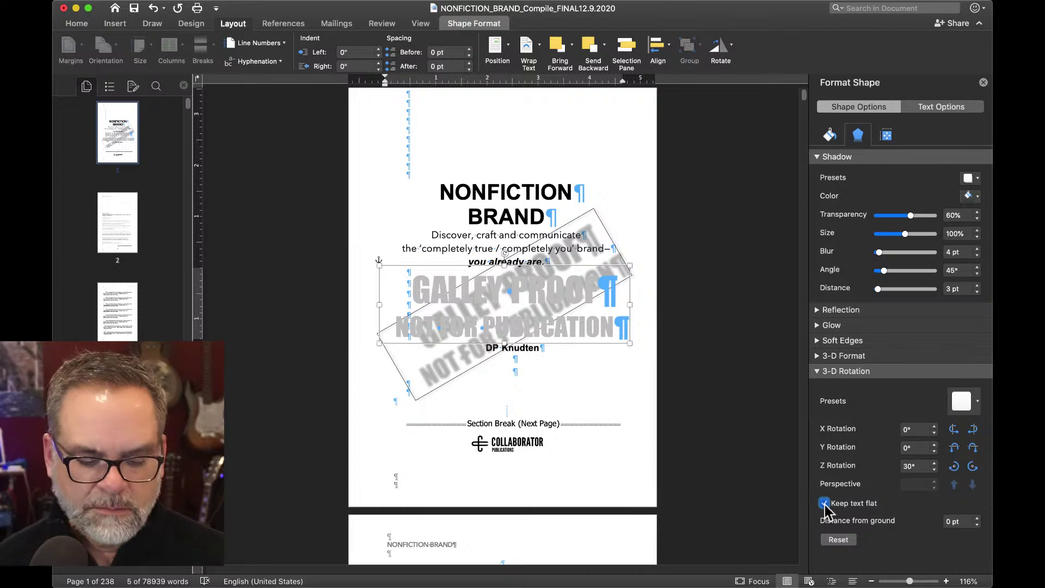
click(824, 503)
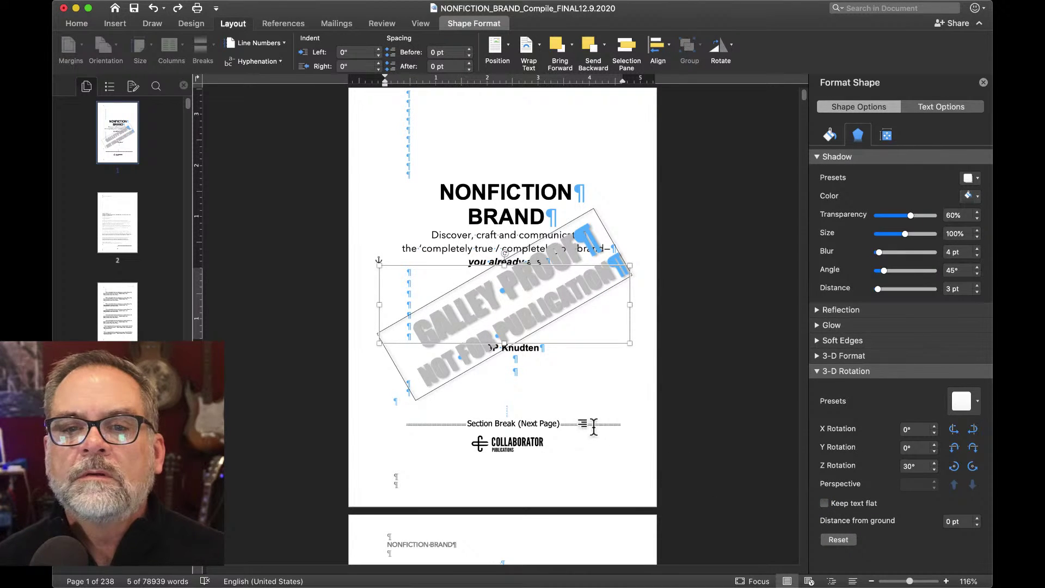
- Move the galley proof notice down over the author's name on the title page, and paste a copy near the top of the copyright page
click(577, 322)
drag(576, 321, 563, 356)
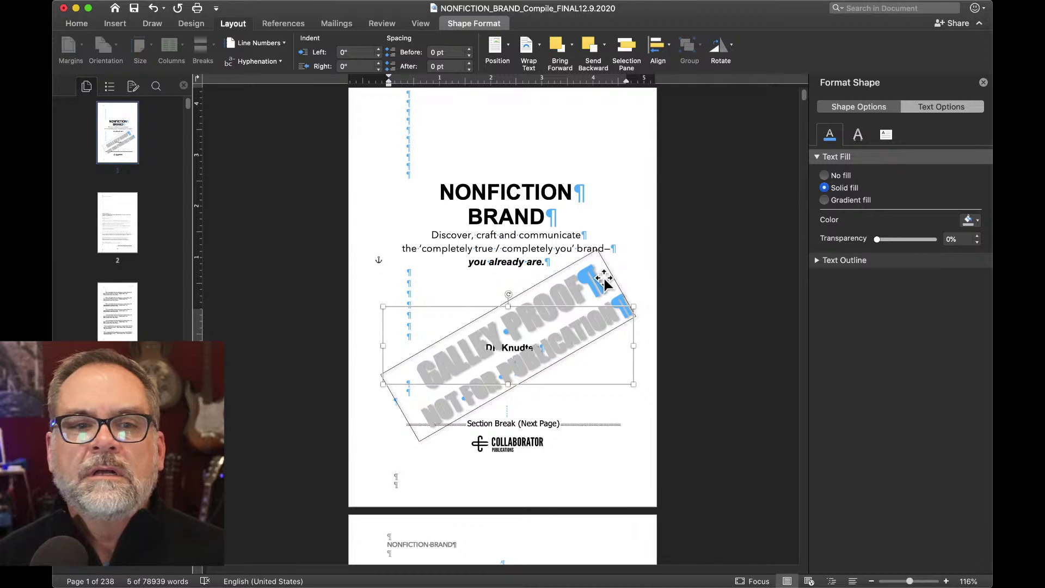
click(107, 234)
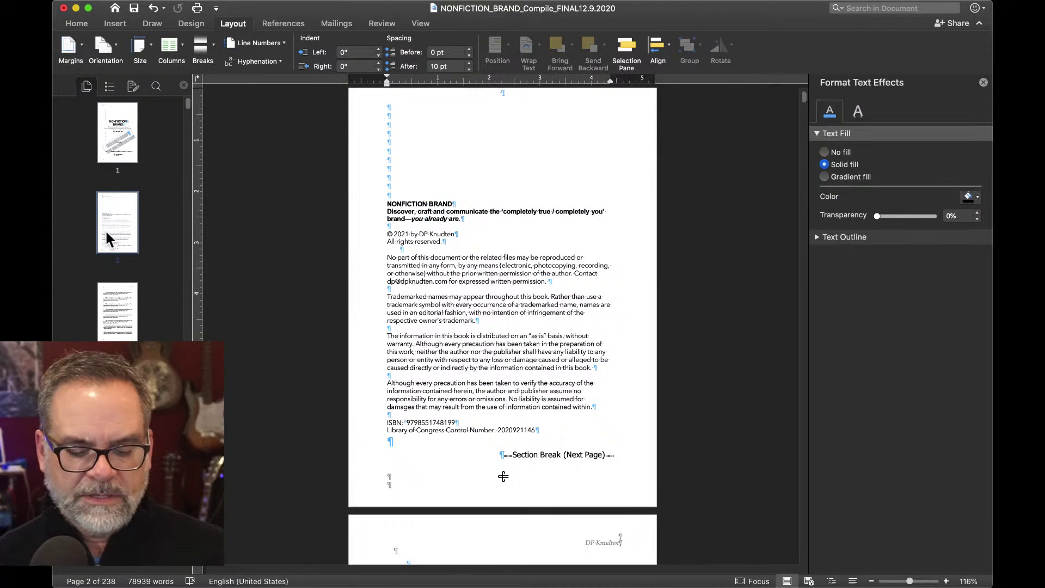
key(super+v)
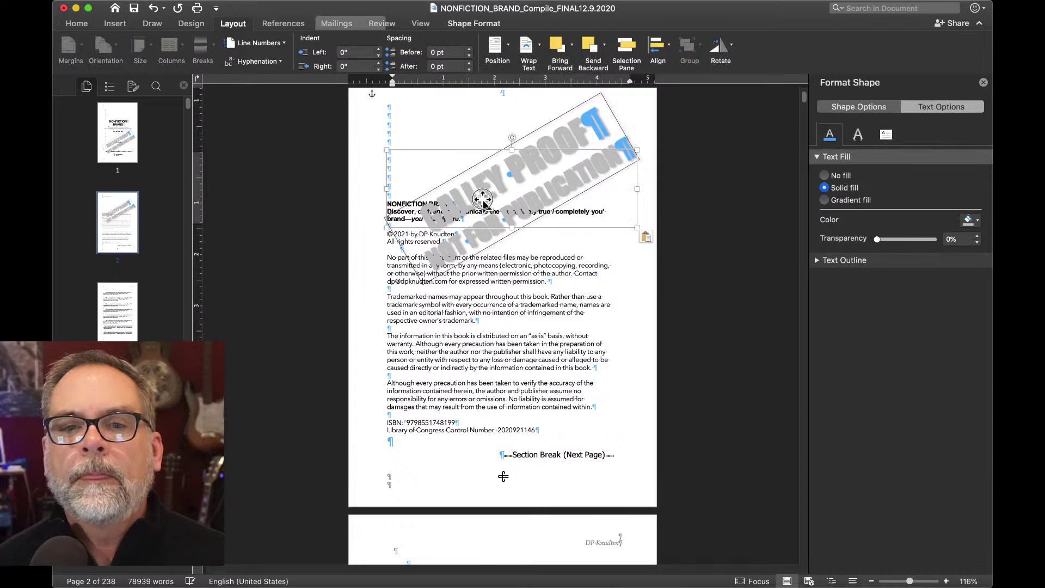
mouse_move(482, 199)
mouse_down()
mouse_move(484, 328)
mouse_move(482, 180)
mouse_move(478, 198)
mouse_up()
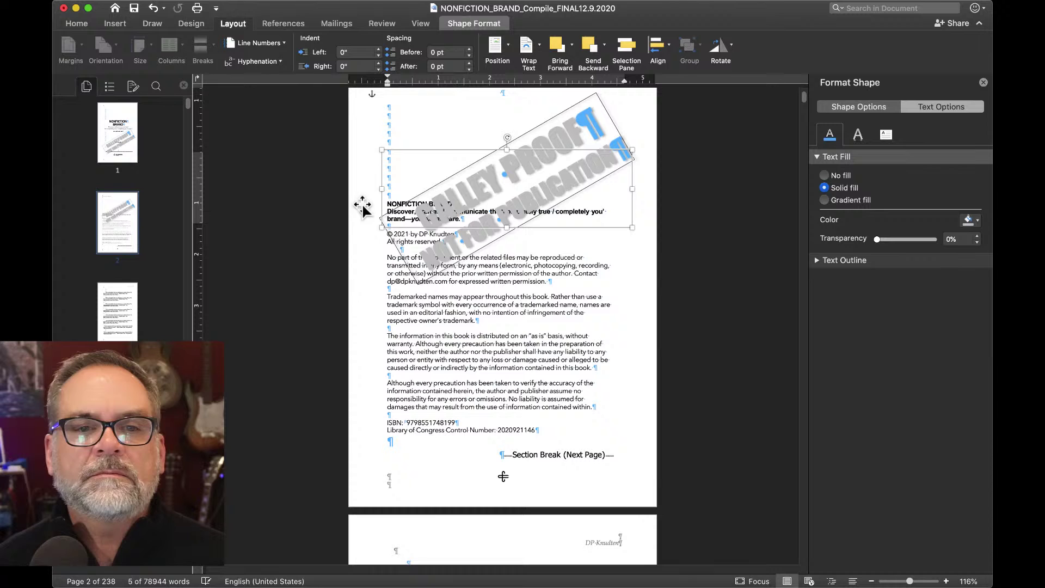
- Paste a copy of the notice onto the blurbs page and move it down to the middle of the blurbs
click(119, 313)
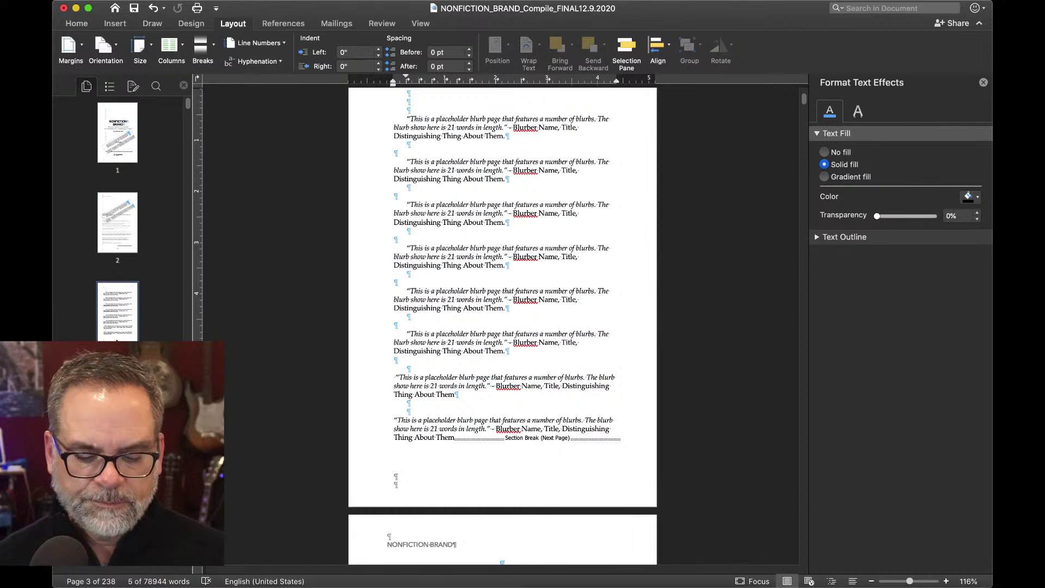
click(501, 272)
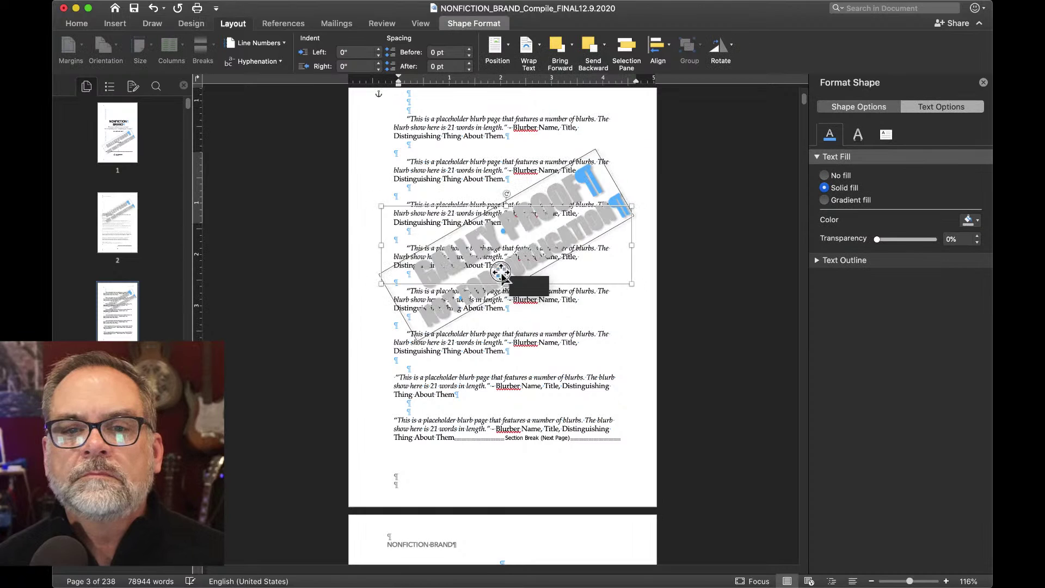
drag(501, 272, 502, 302)
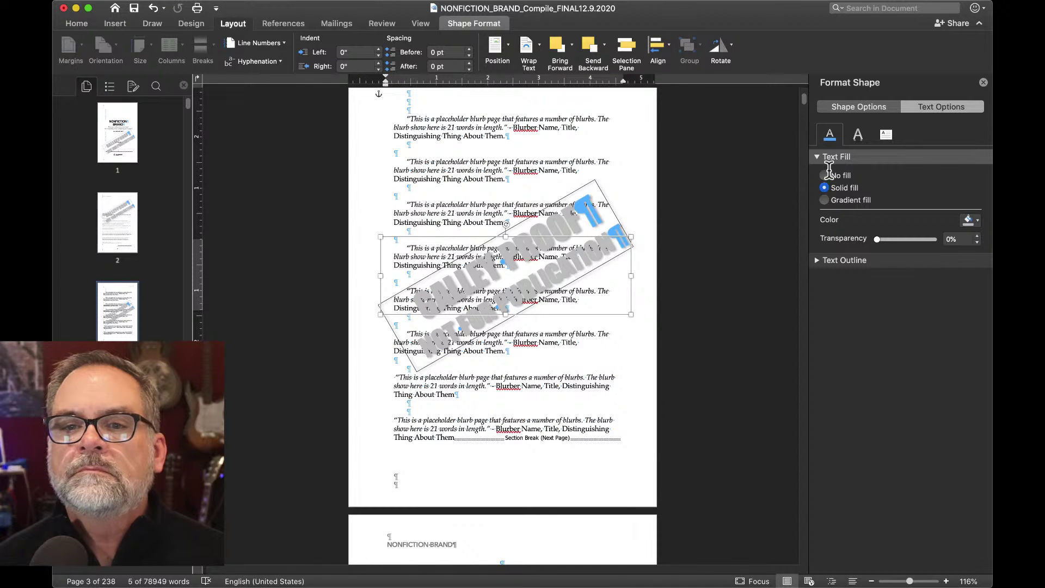
- Remove the outline from the notice's text box on the blurbs page by setting it to No line
click(675, 315)
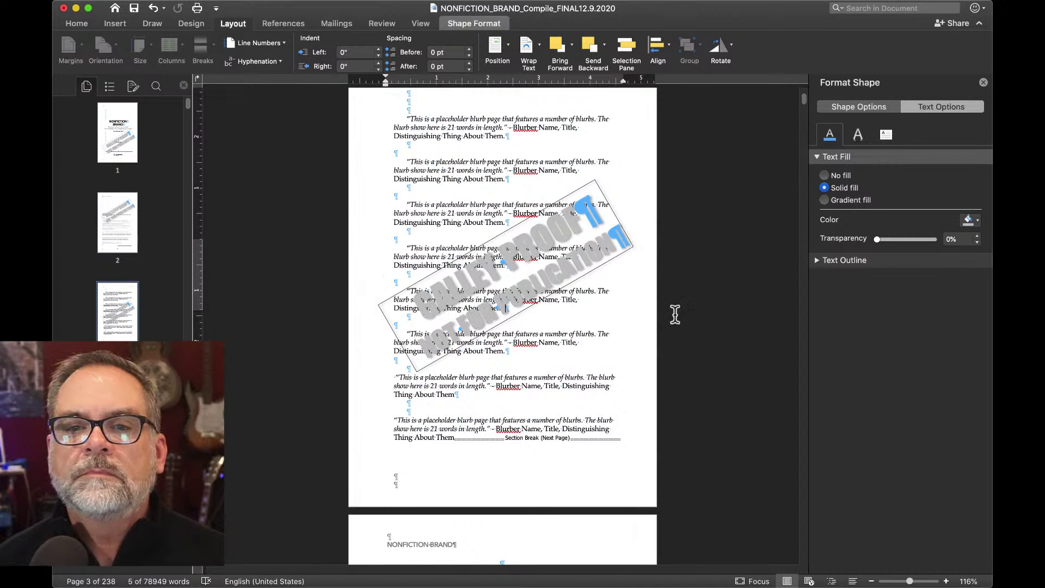
click(579, 263)
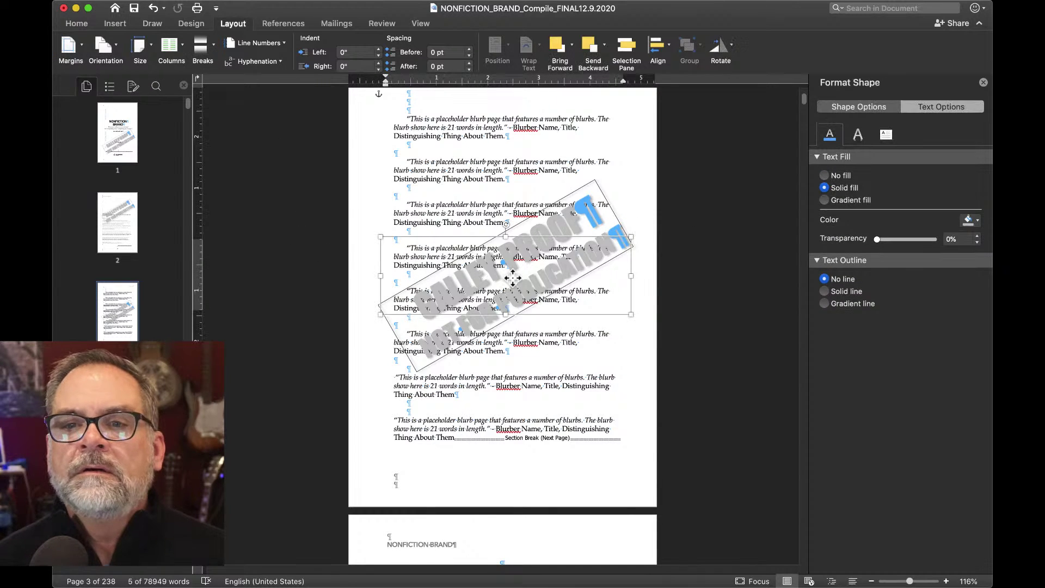
click(871, 110)
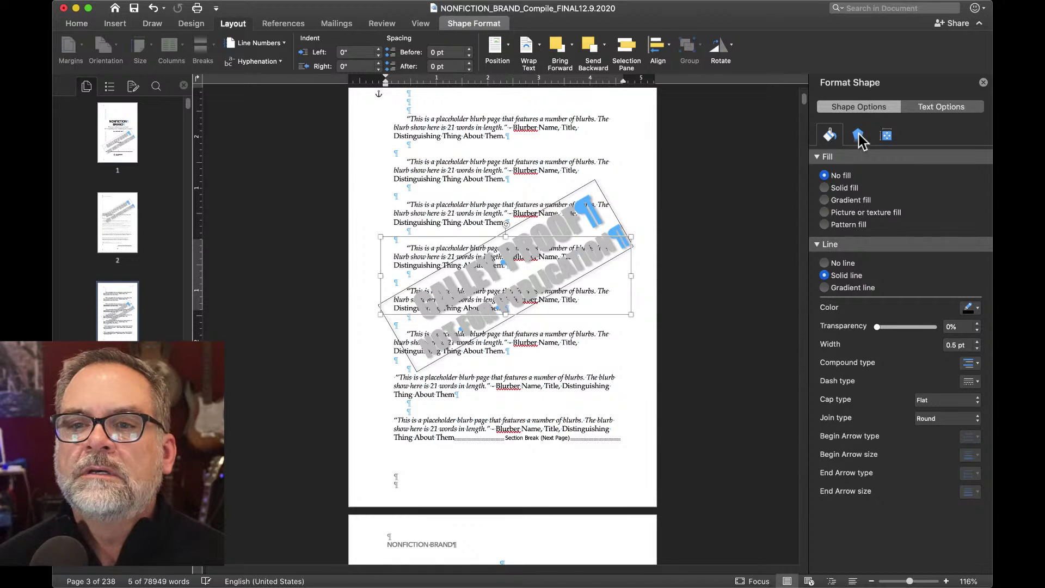
click(824, 263)
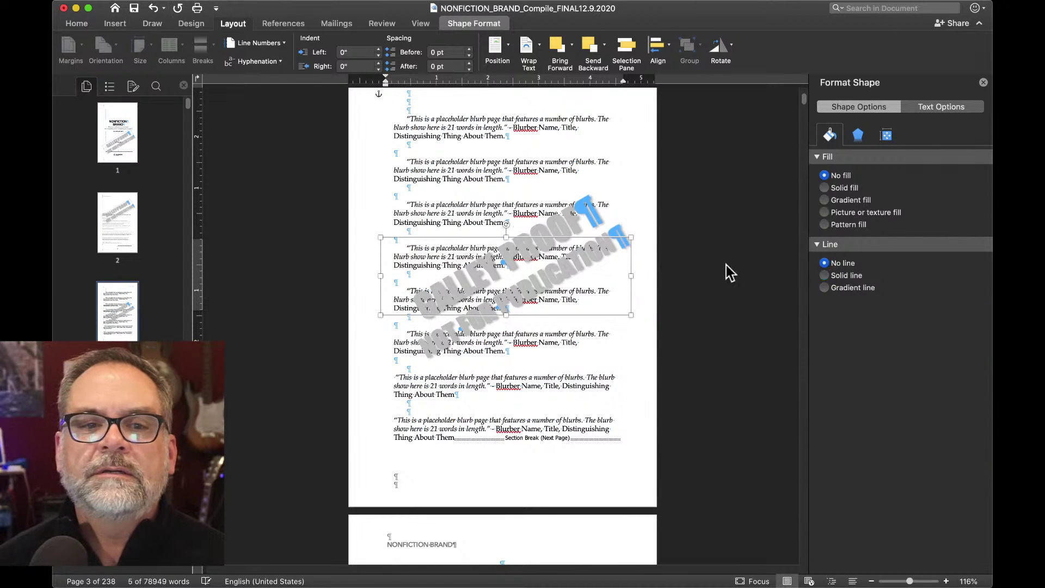
- Move the copyright page's notice down over the body text and set its outline to No line
click(117, 223)
click(504, 223)
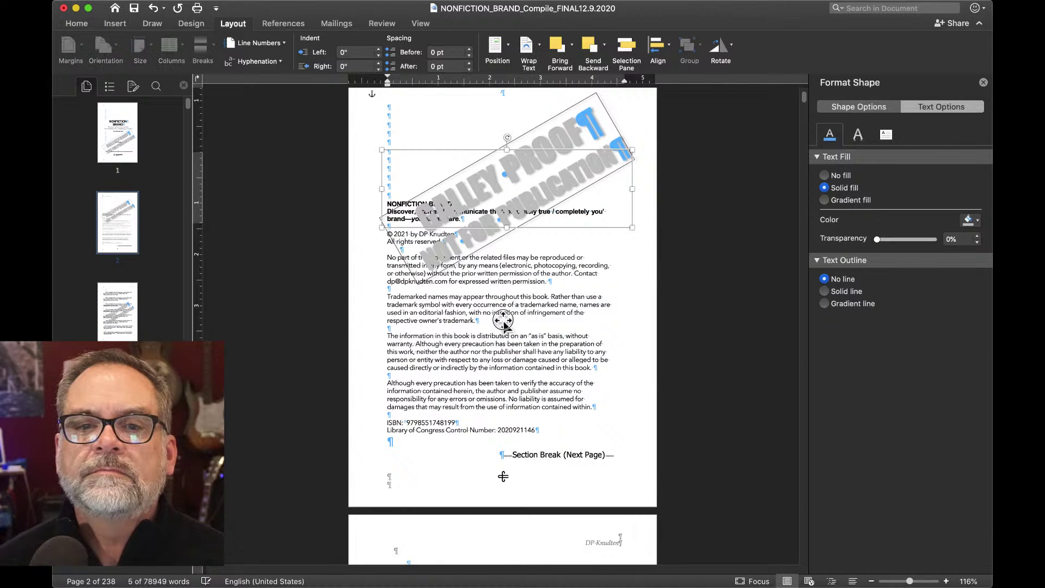
drag(539, 199, 530, 334)
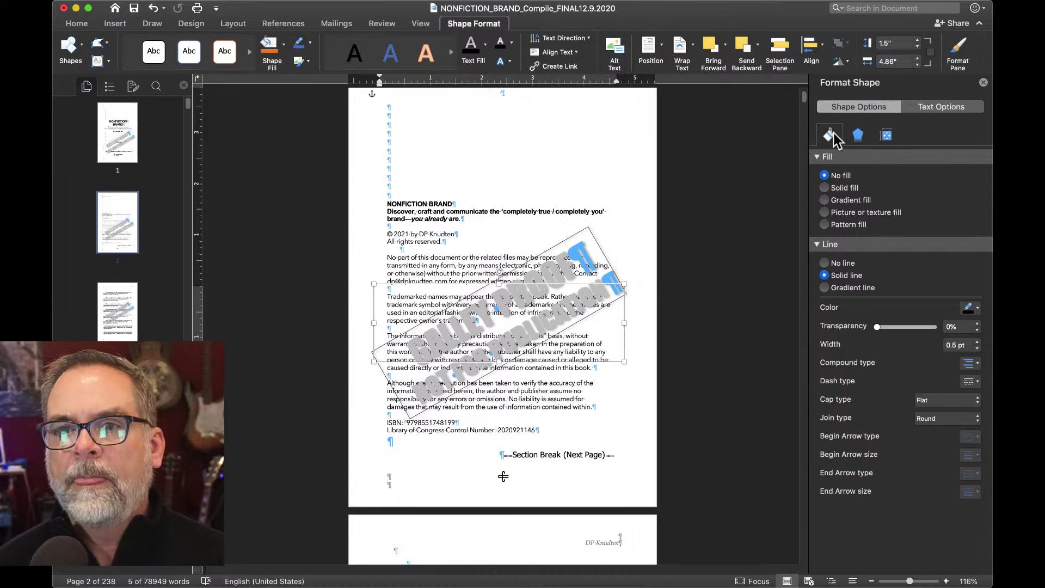
click(823, 262)
- Set the title page notice's outline to No line, and shift the copyright page's notice up toward the middle of the page
click(116, 136)
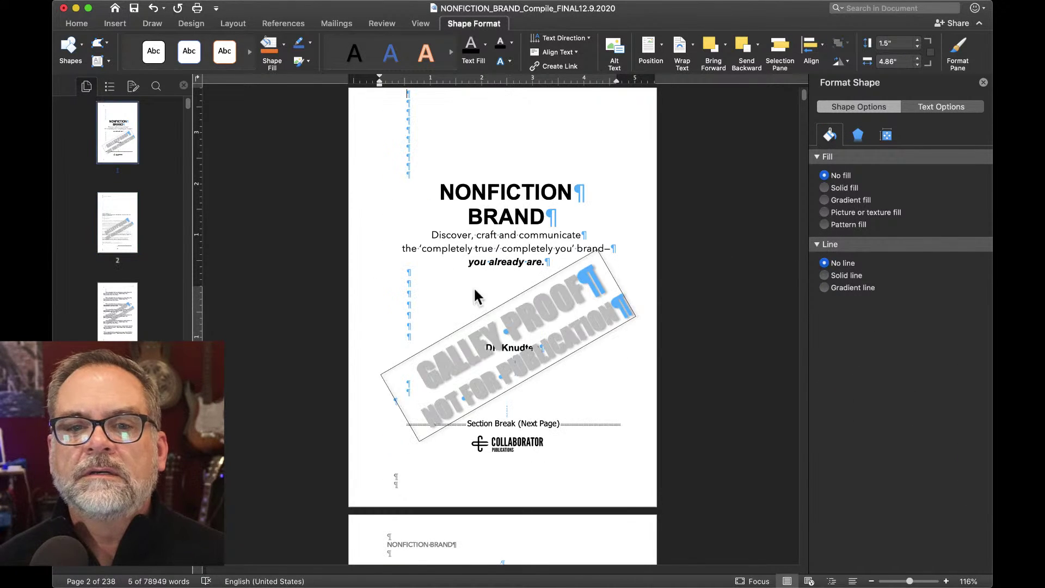
click(493, 334)
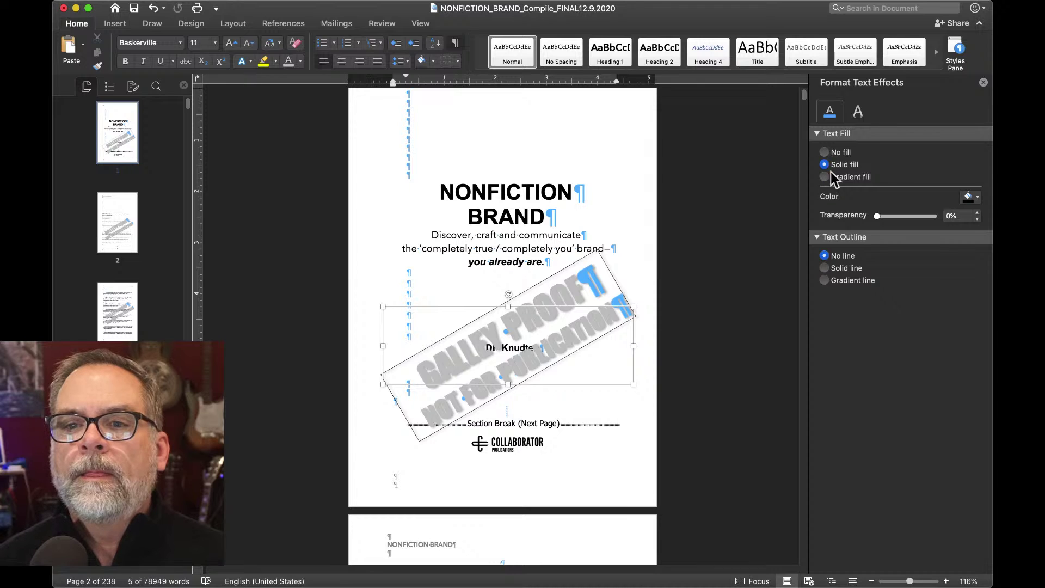
click(844, 109)
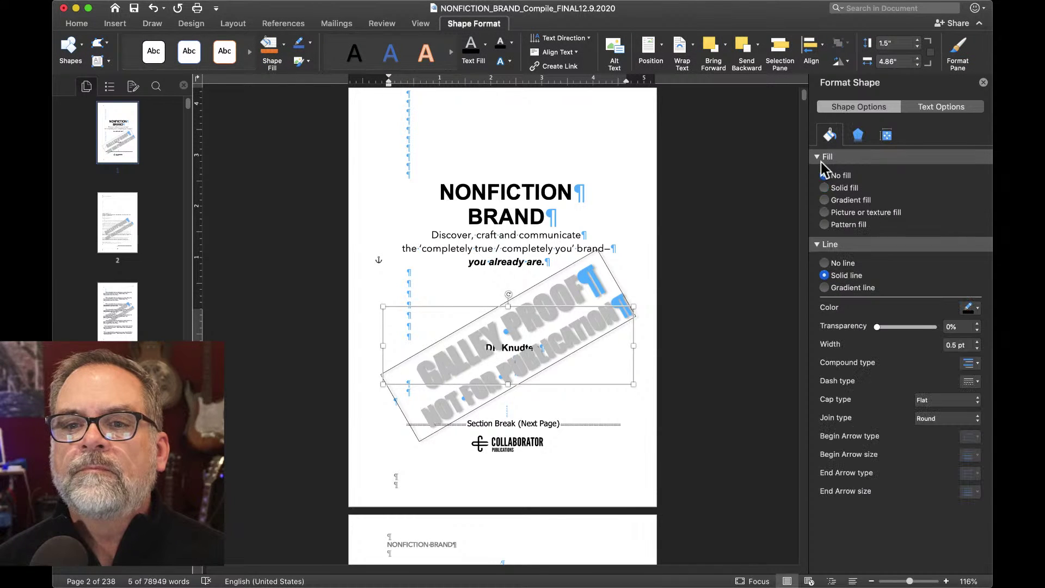
click(830, 262)
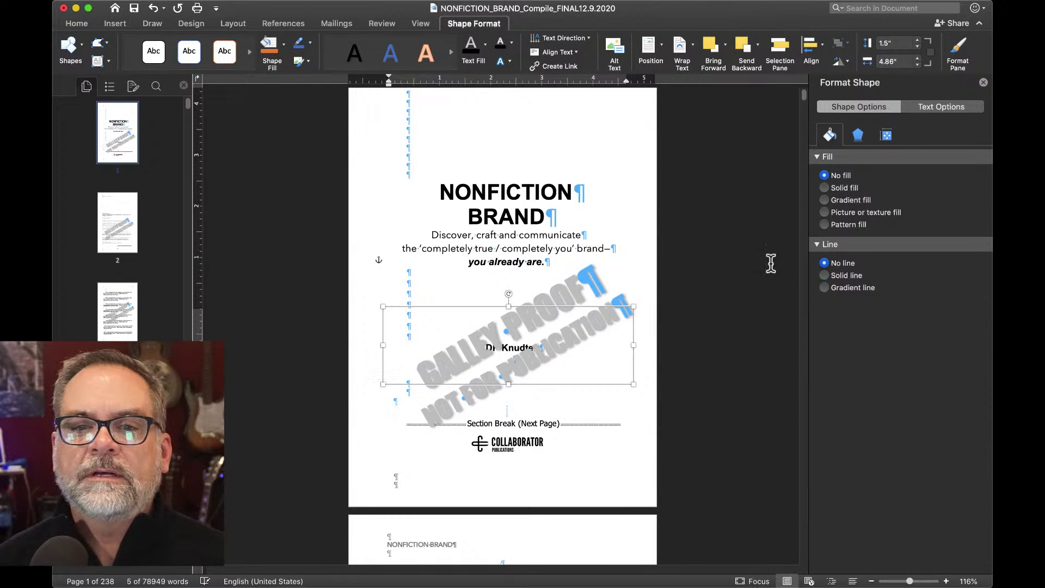
drag(554, 342, 486, 275)
click(113, 226)
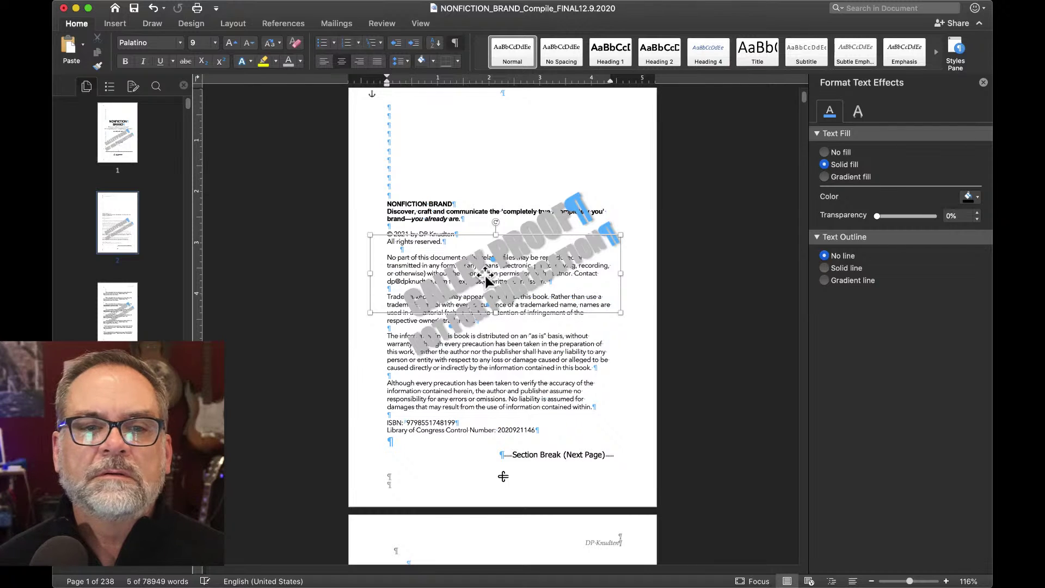
- Paste a copy of the notice onto the last page and move it down over the author biography and photo
click(124, 310)
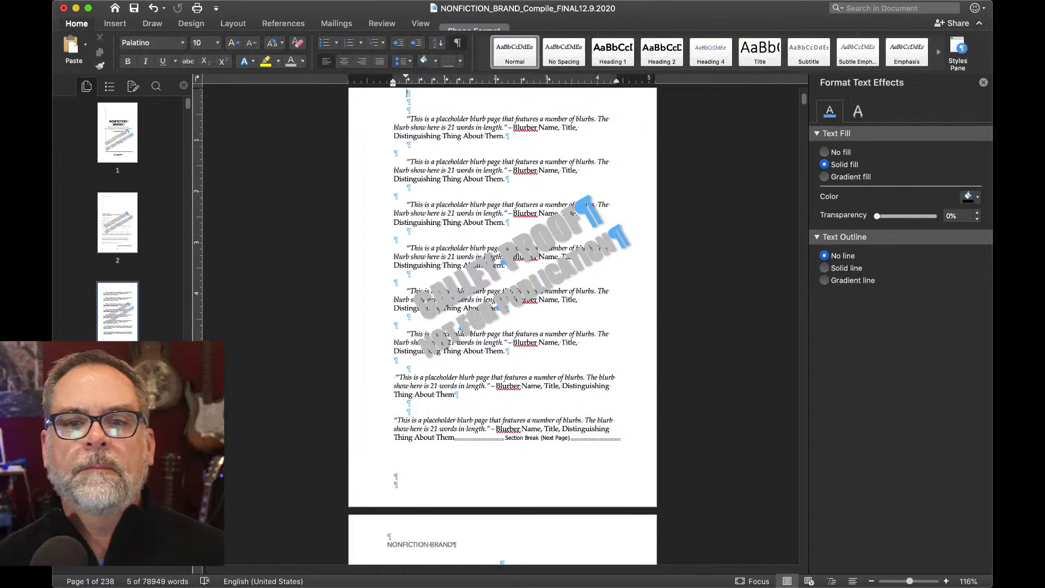
key(Down)
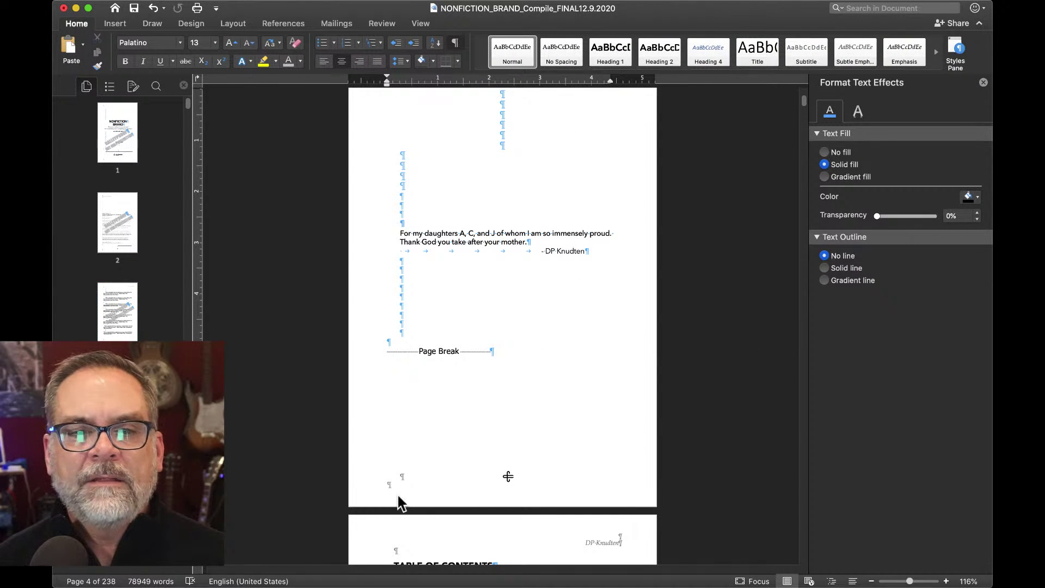
drag(187, 109, 190, 581)
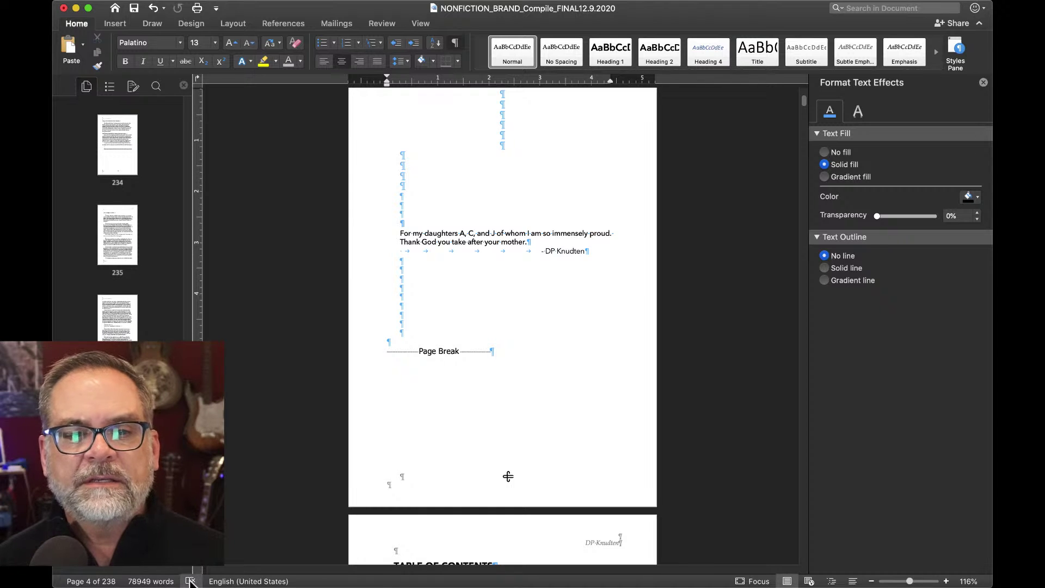
scroll(507, 476, down, 8)
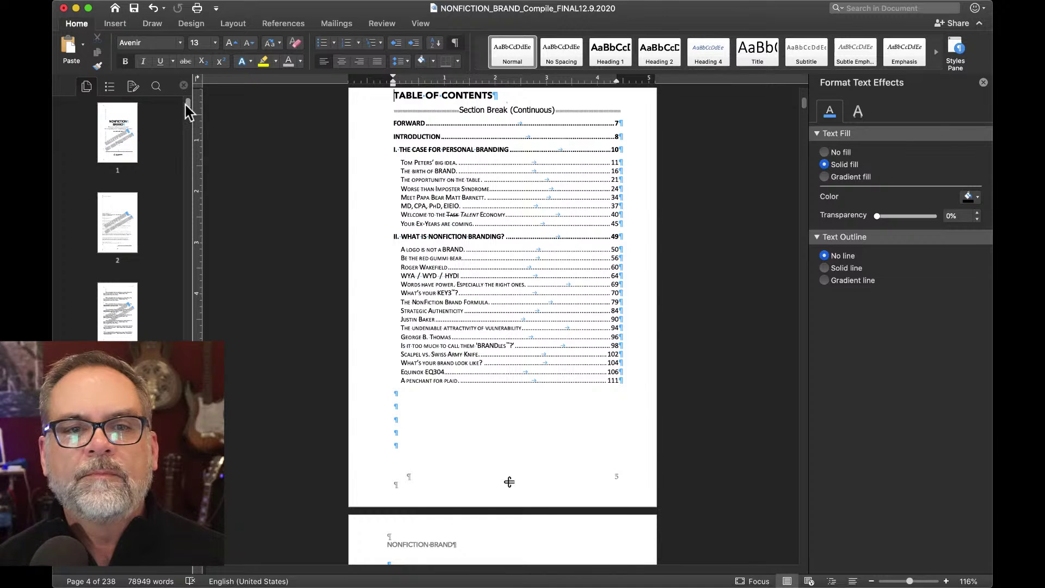
drag(187, 109, 190, 310)
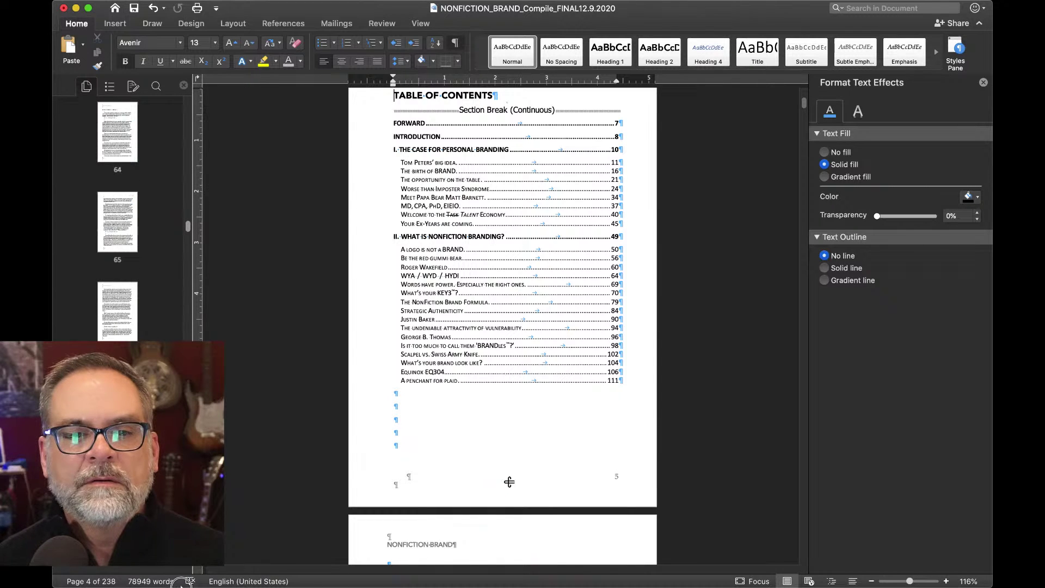
drag(181, 581, 193, 582)
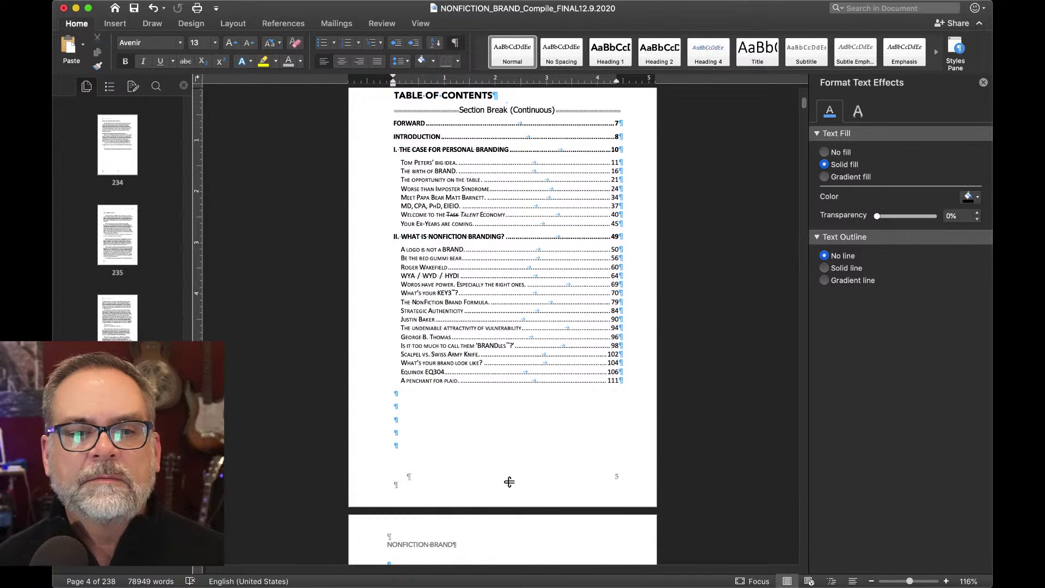
click(509, 481)
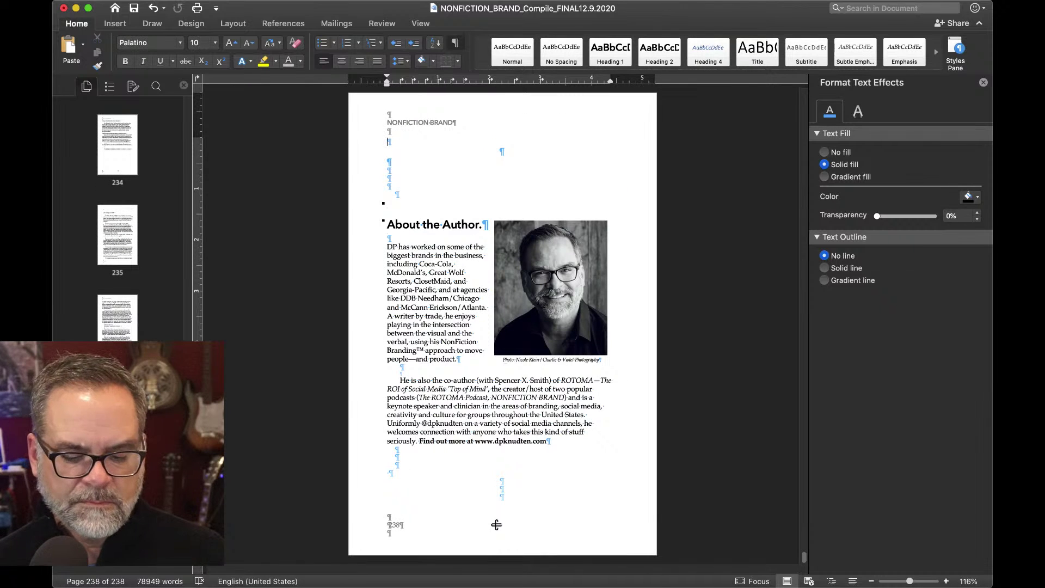
key(super+v)
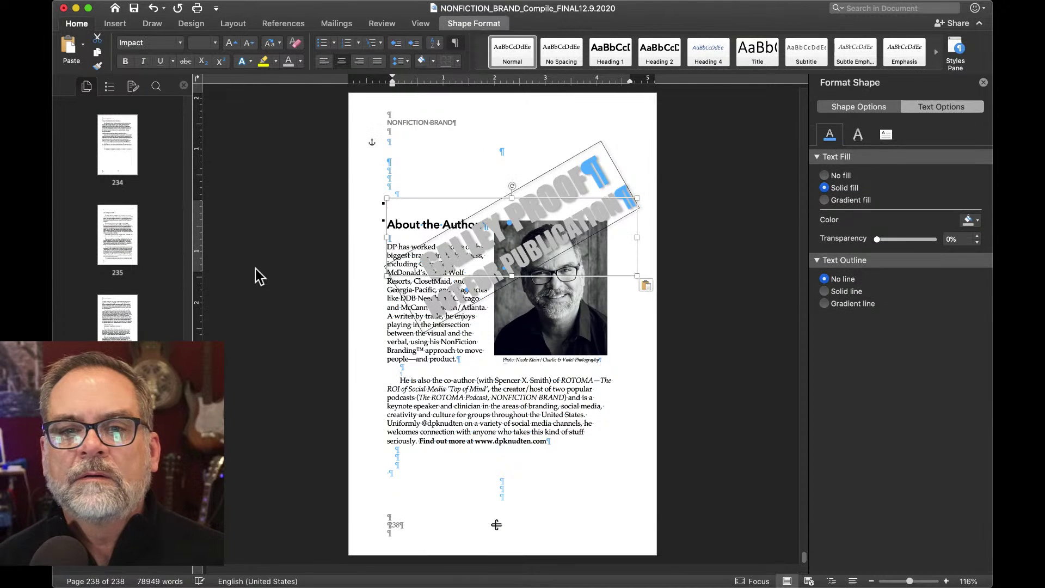
drag(498, 246, 483, 306)
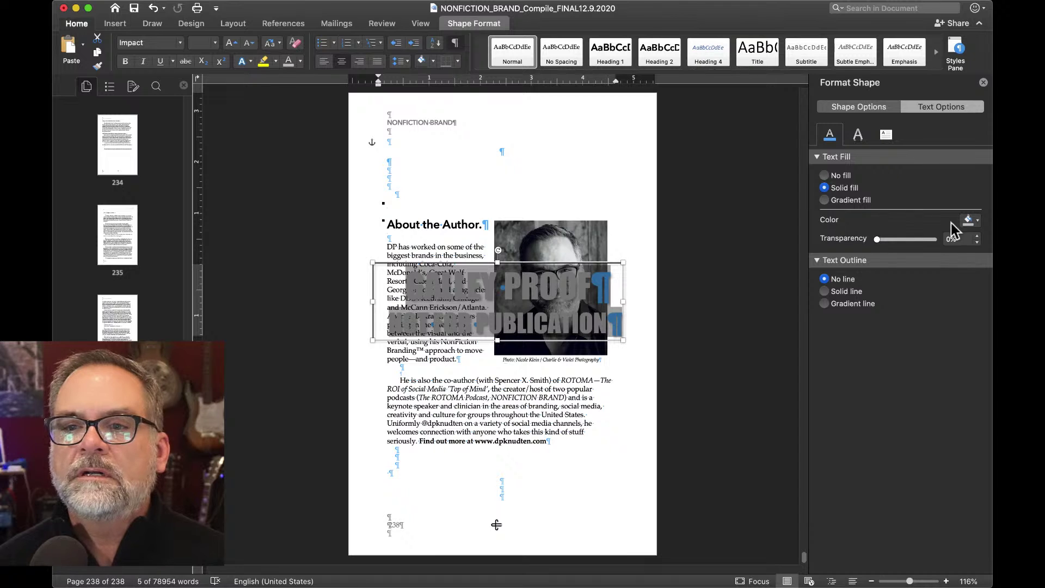
- Recolour the last-page notice's text fill, trying a dark blue theme shade and settling on the standard light blue
click(975, 220)
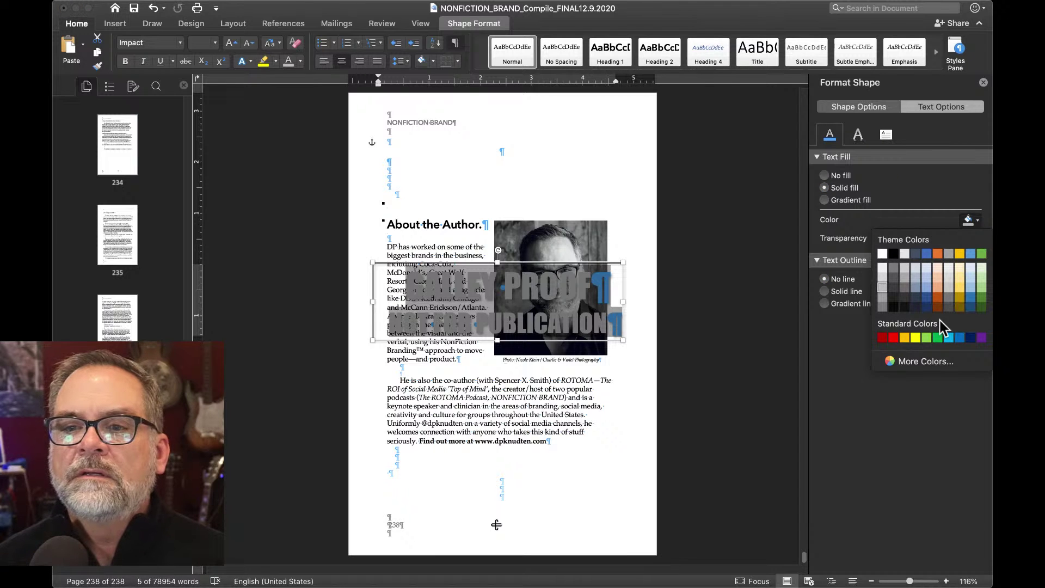
click(927, 297)
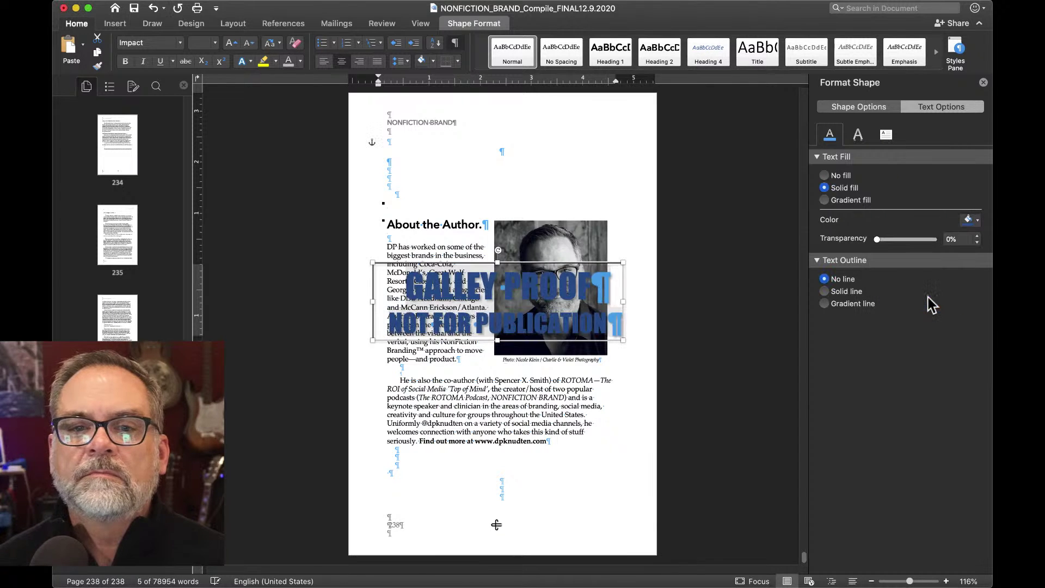
click(974, 221)
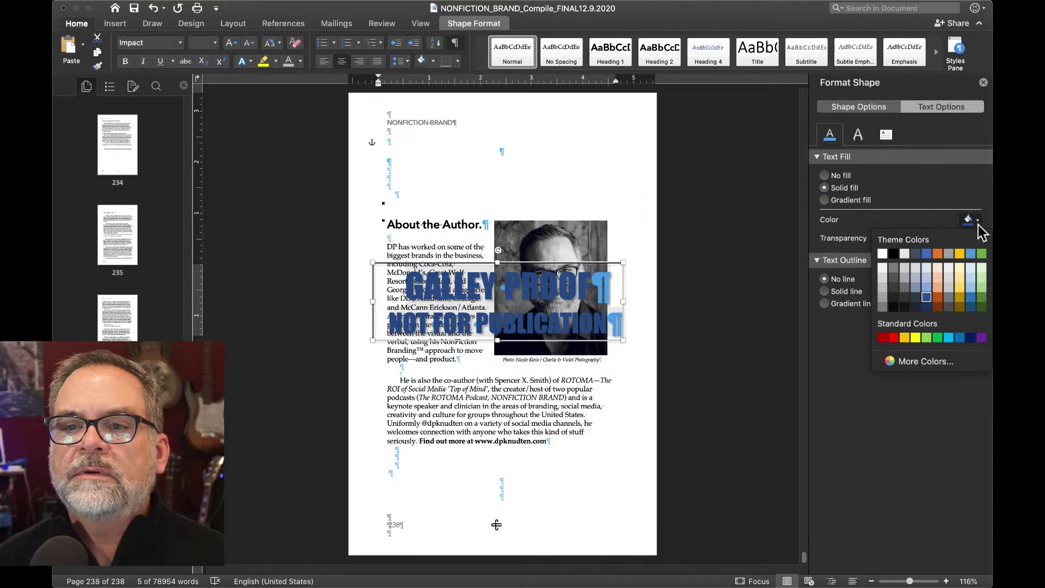
click(950, 337)
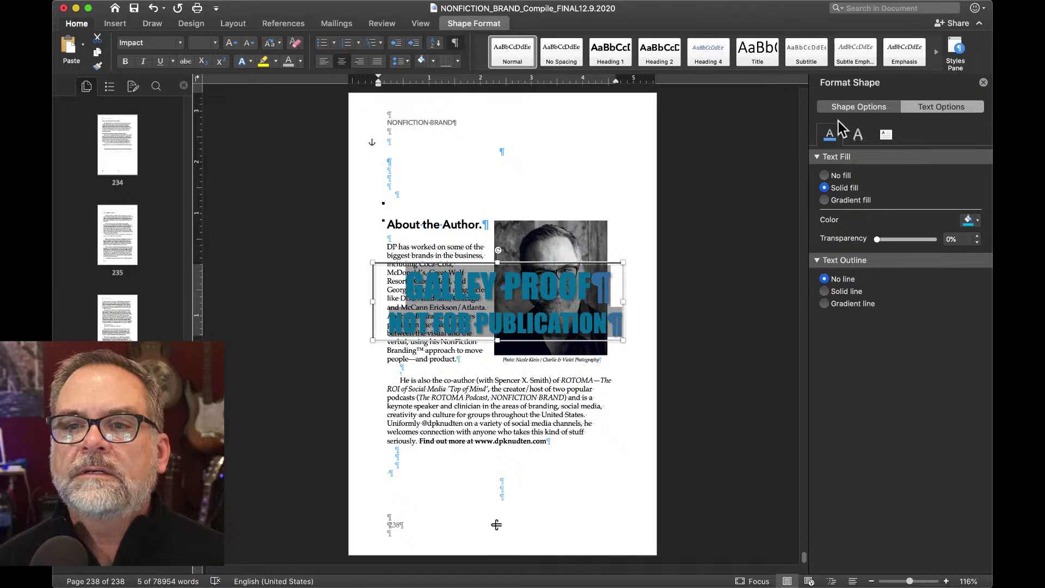
- Review the last-page notice's fill and line settings, its text box layout settings, and the available text directions
click(876, 107)
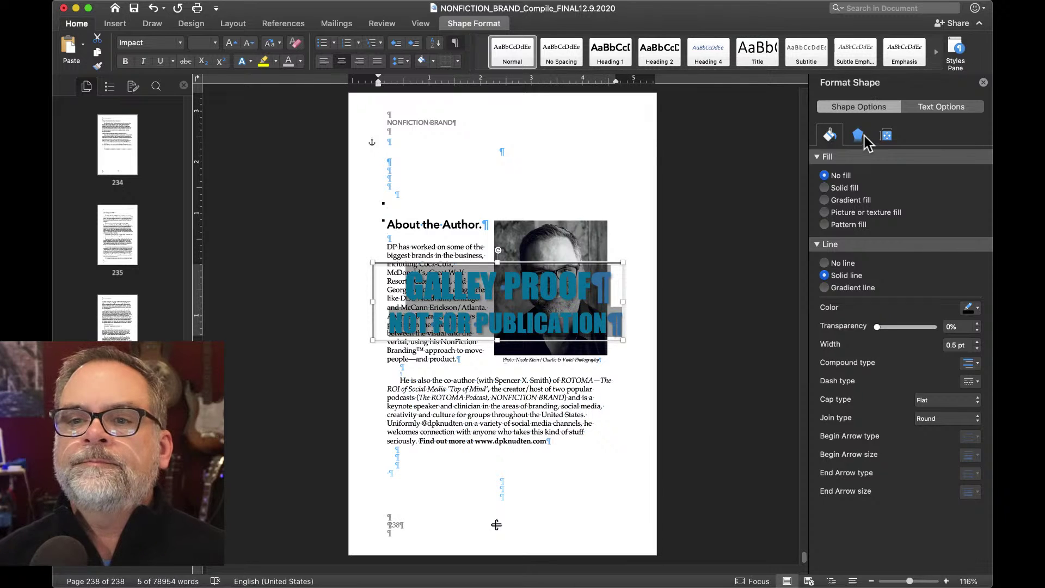
click(886, 135)
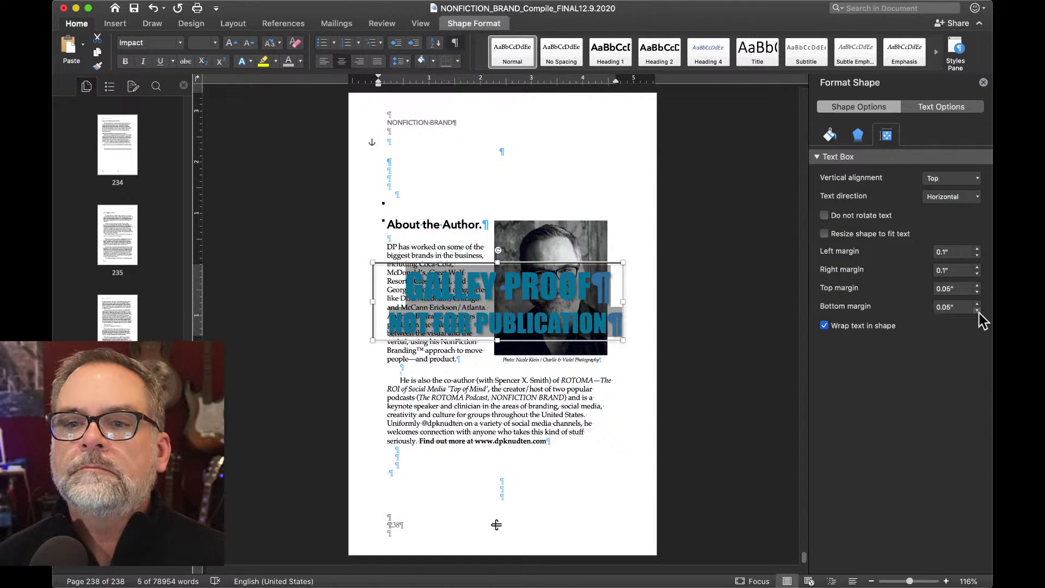
click(972, 196)
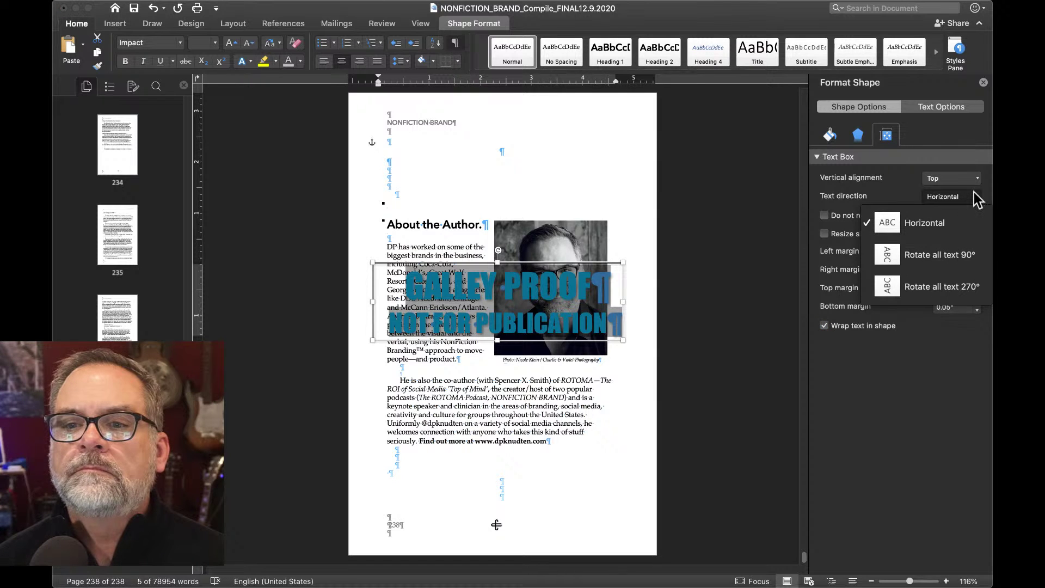
click(974, 191)
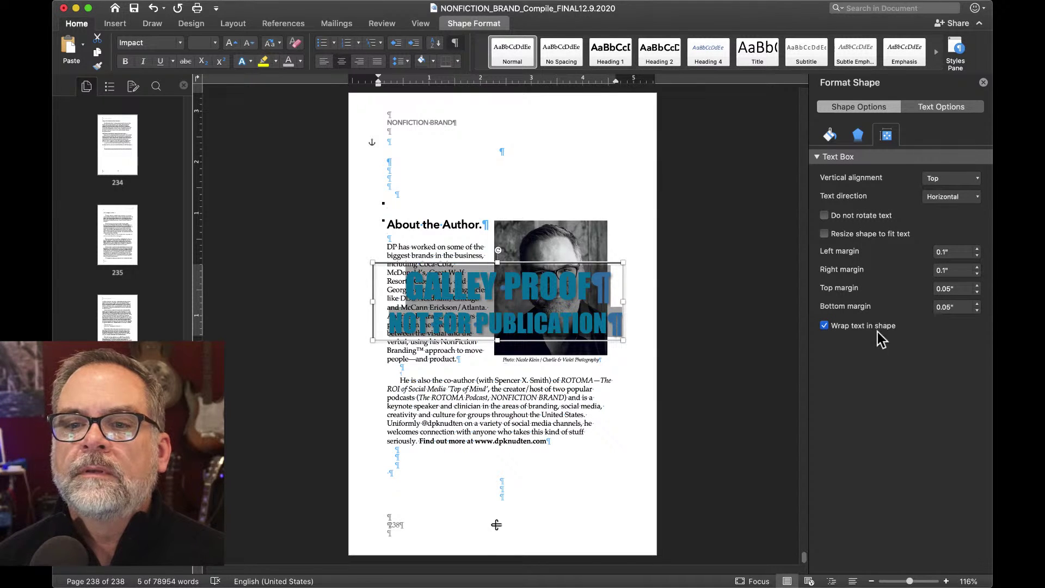
- Set the 3-D Z rotation of the last-page notice to 40°
click(857, 136)
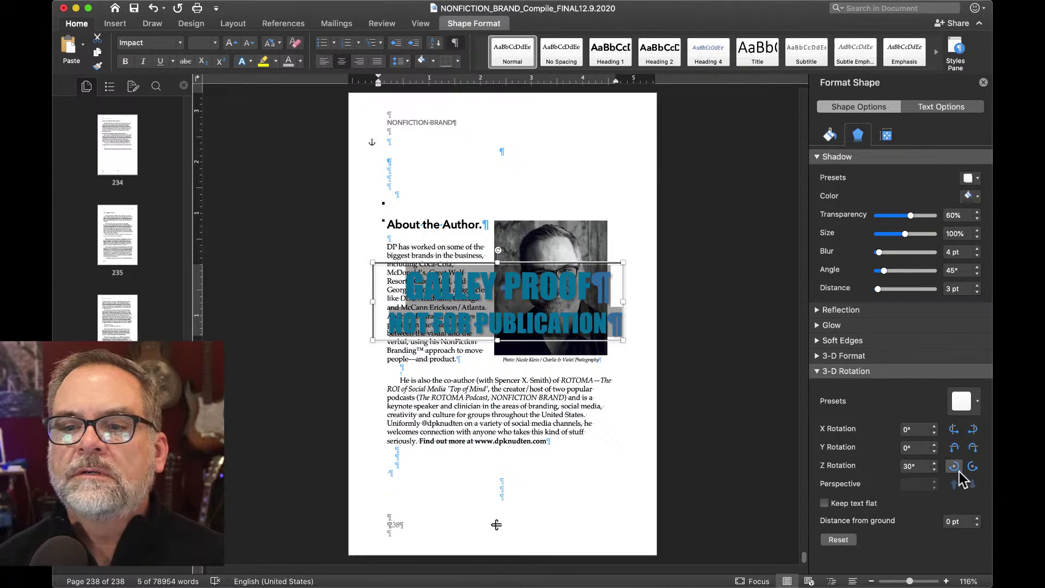
click(933, 463)
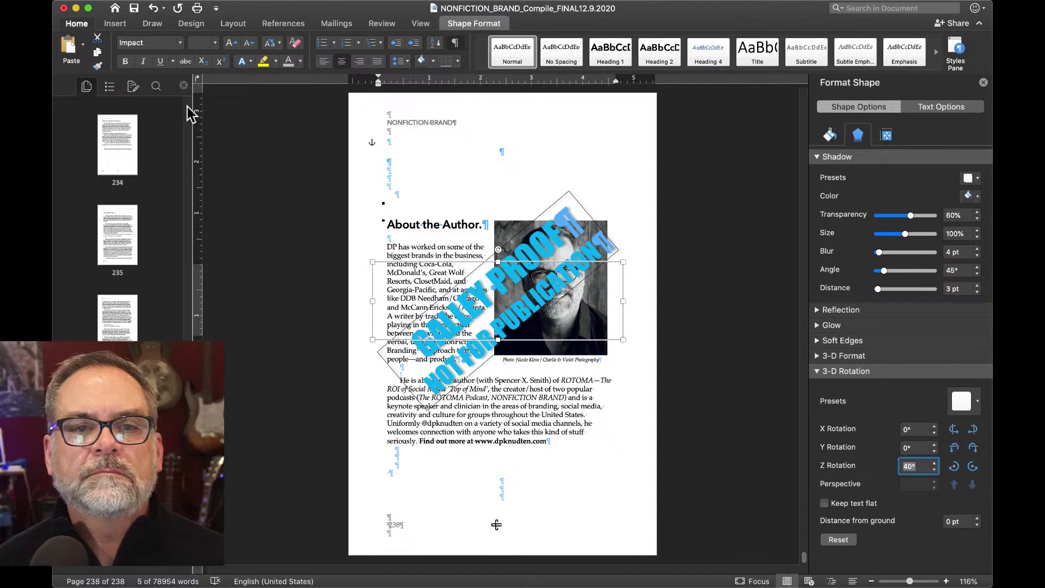
- Delete the old grey notice from the title page
drag(187, 105, 186, 89)
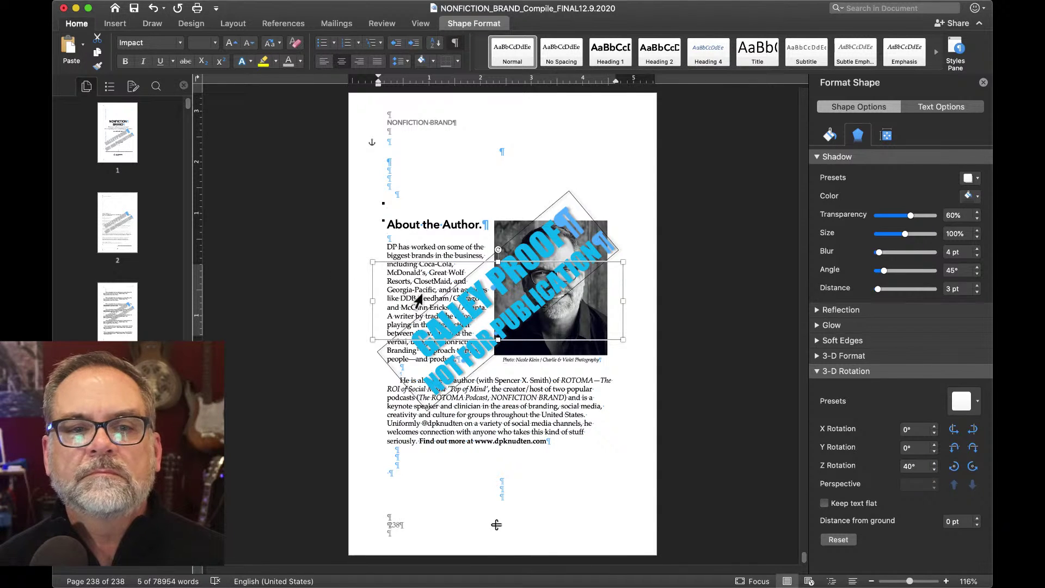
click(116, 135)
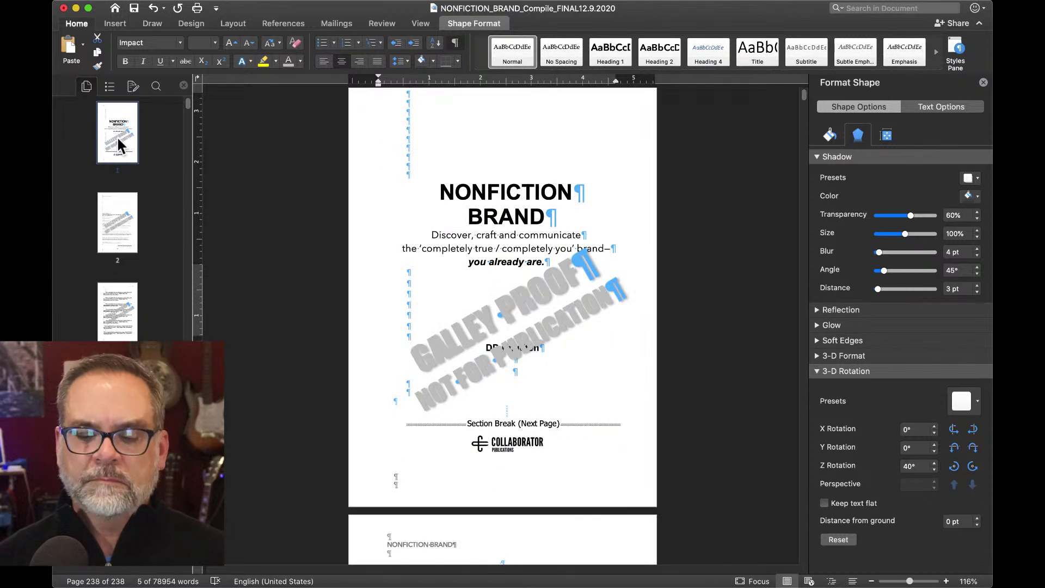
click(492, 353)
key(Delete)
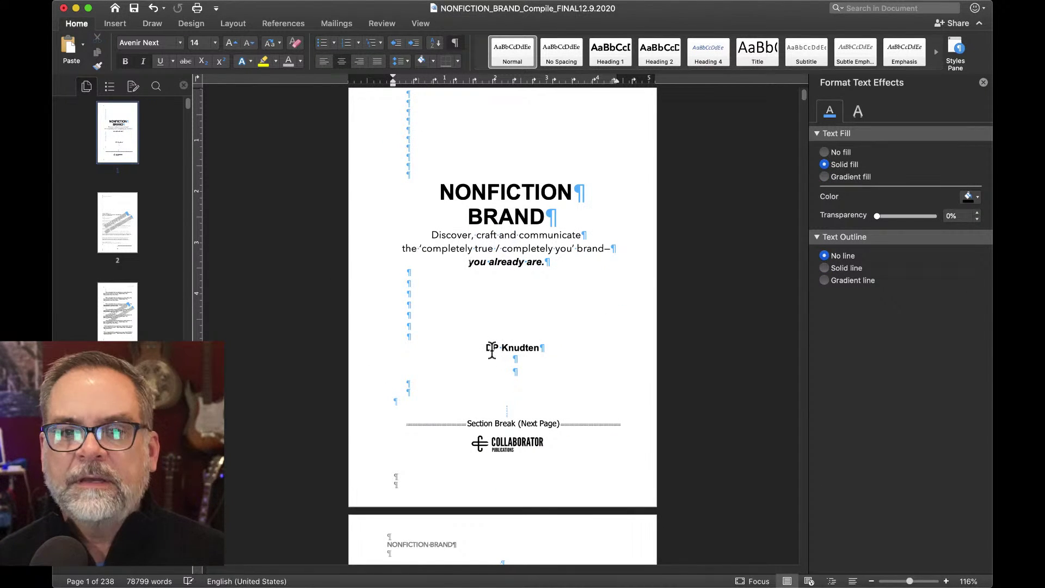
key(super+z)
key(super+y)
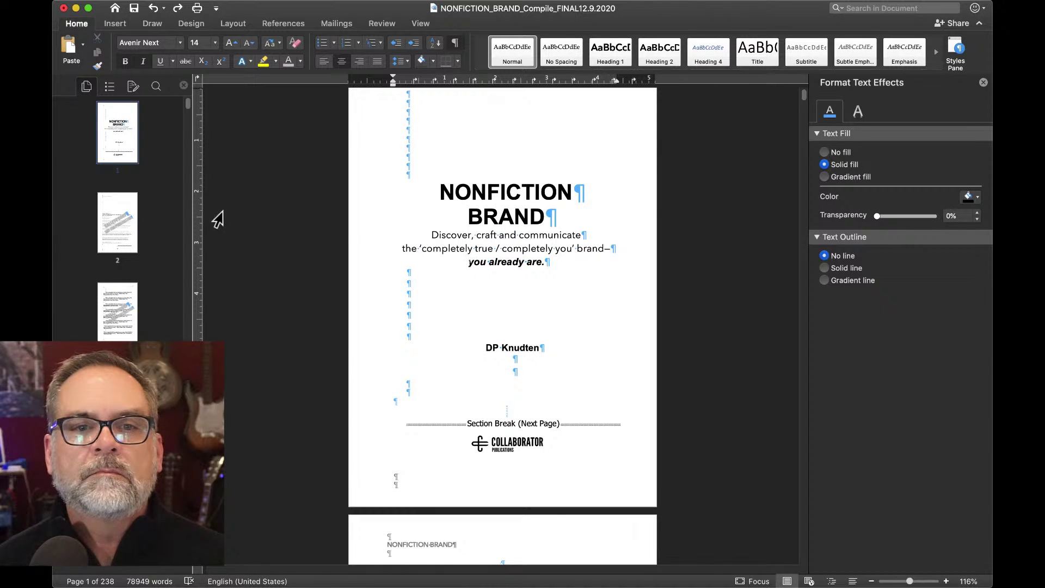
- Return to the author biography page and copy its light blue rotated notice
drag(188, 106, 205, 268)
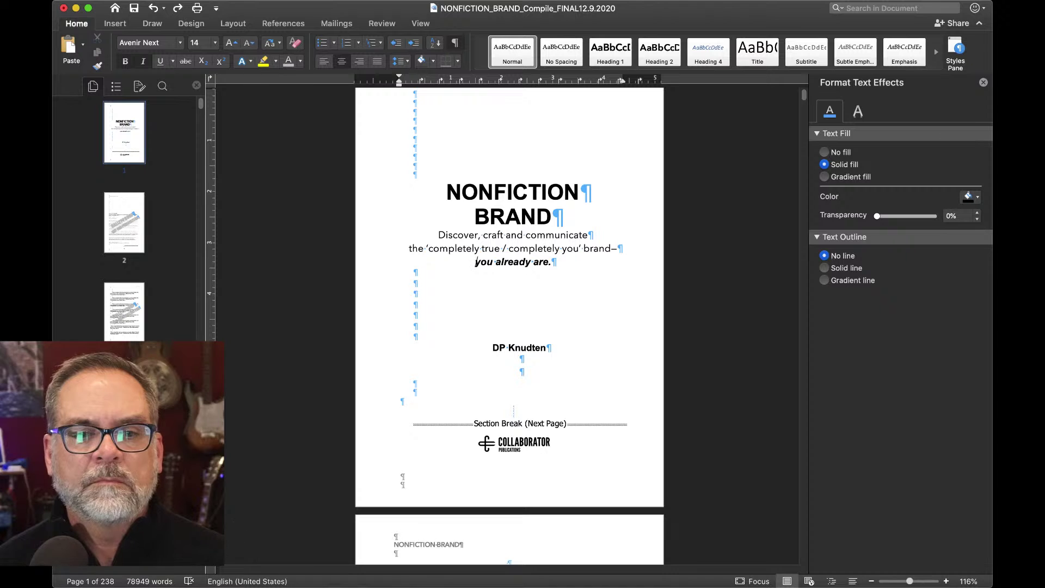
scroll(124, 218, down, 20)
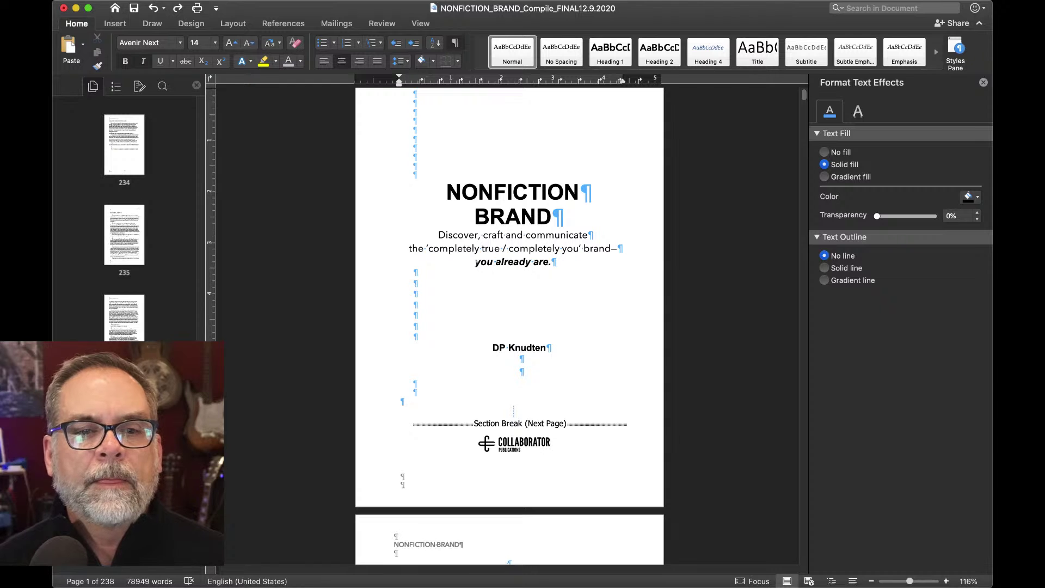
key(super+End)
click(479, 335)
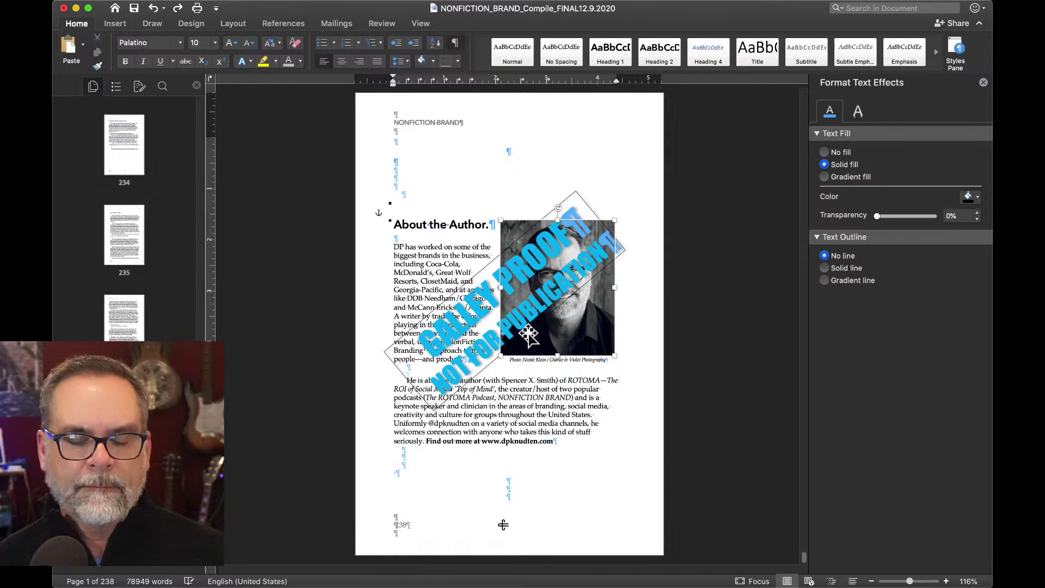
click(479, 335)
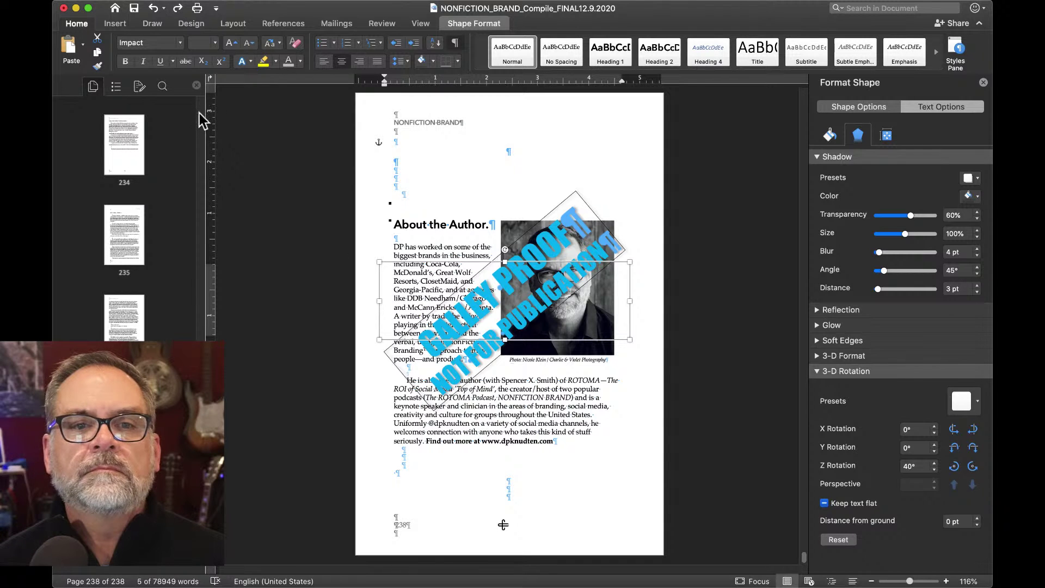
- Replace the copyright page's grey notice with the copied light blue one and move it down over the middle of the text
scroll(201, 119, up, 20)
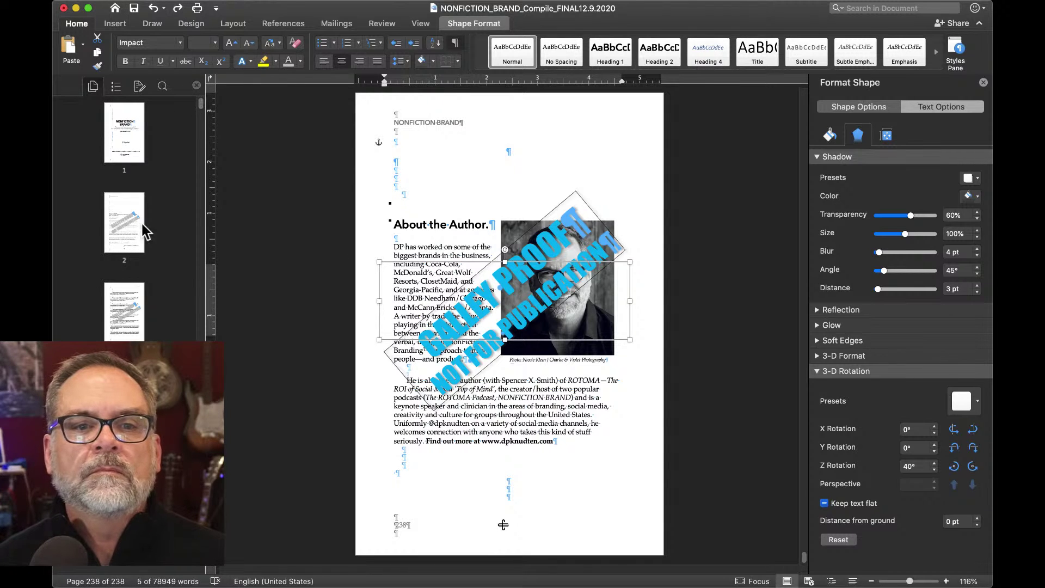
click(122, 228)
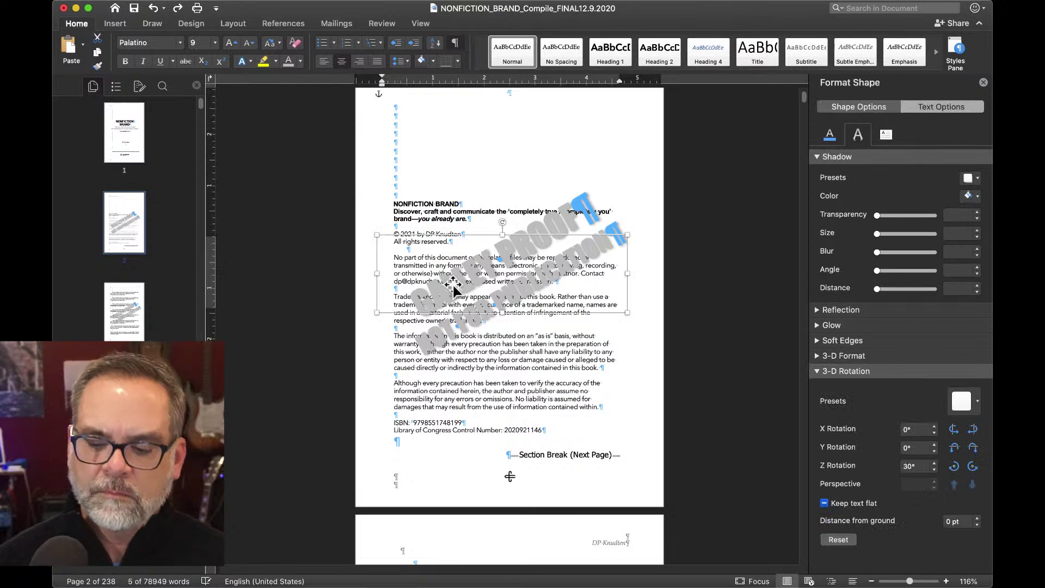
key(Delete)
key(super+z)
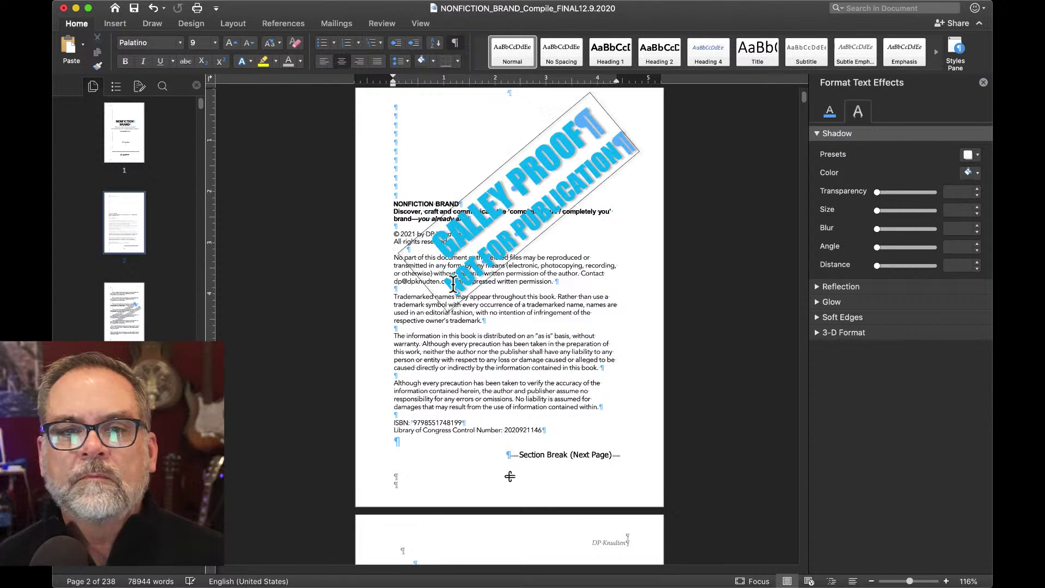
drag(499, 209, 504, 301)
- Replace the blurb page's grey notice with the light blue copy and move it down to the middle of the page
click(143, 298)
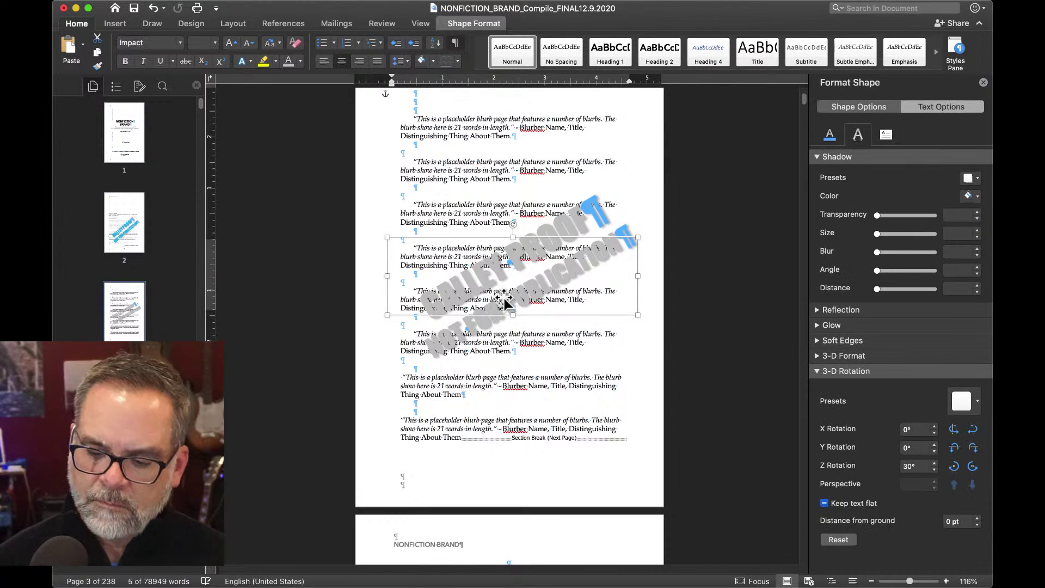
click(504, 299)
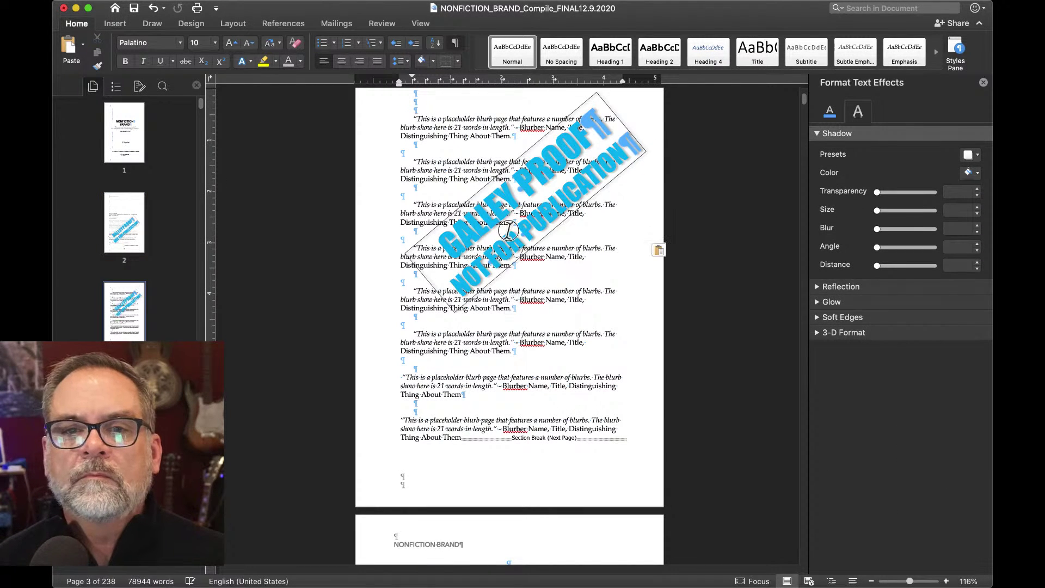
drag(509, 222, 496, 319)
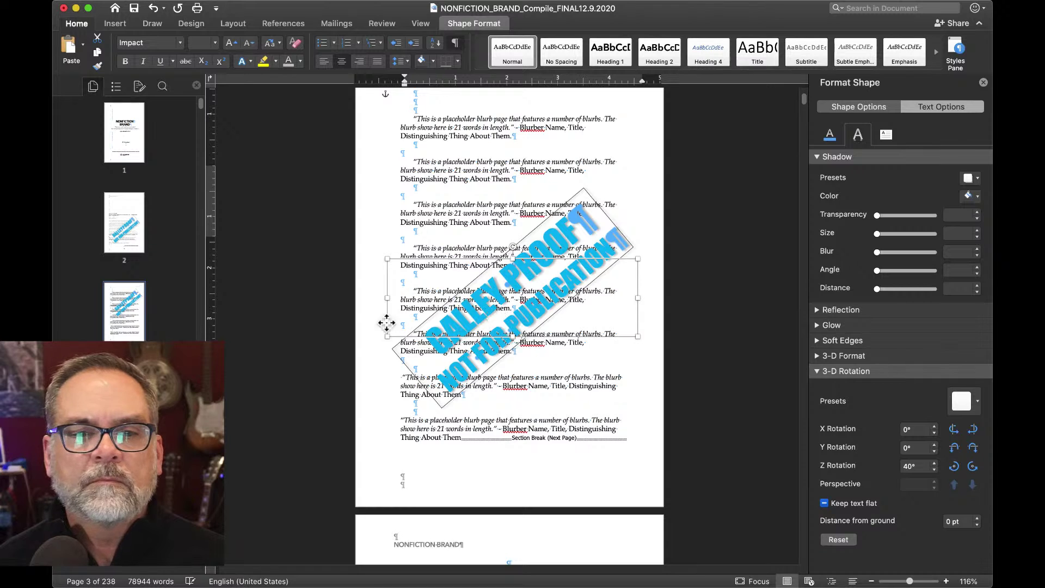
- Paste the light blue notice onto the dedication page and move it down to the middle of the page
scroll(514, 476, down, 8)
click(514, 477)
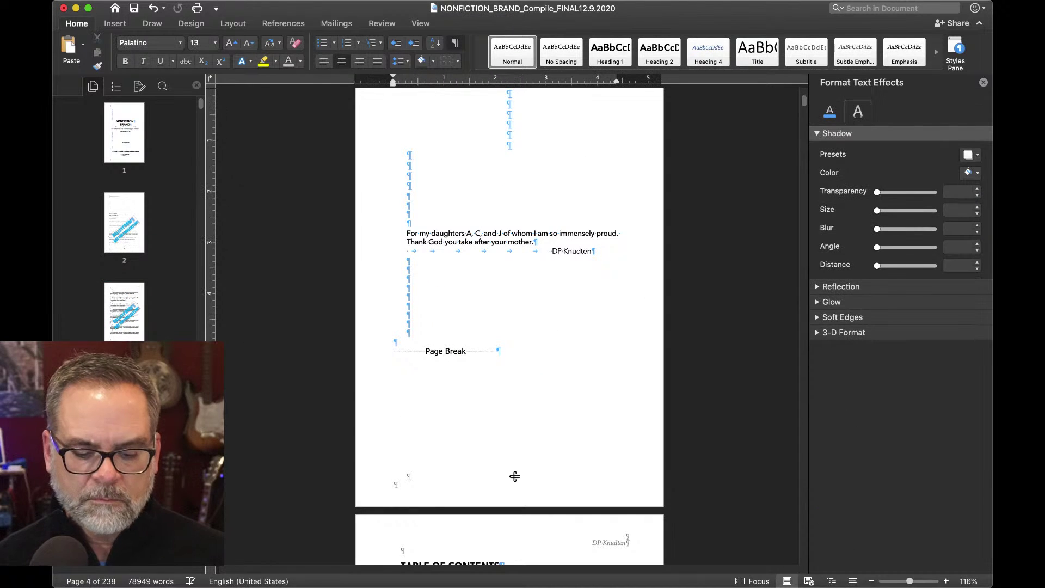
key(cmd+v)
drag(466, 217, 467, 282)
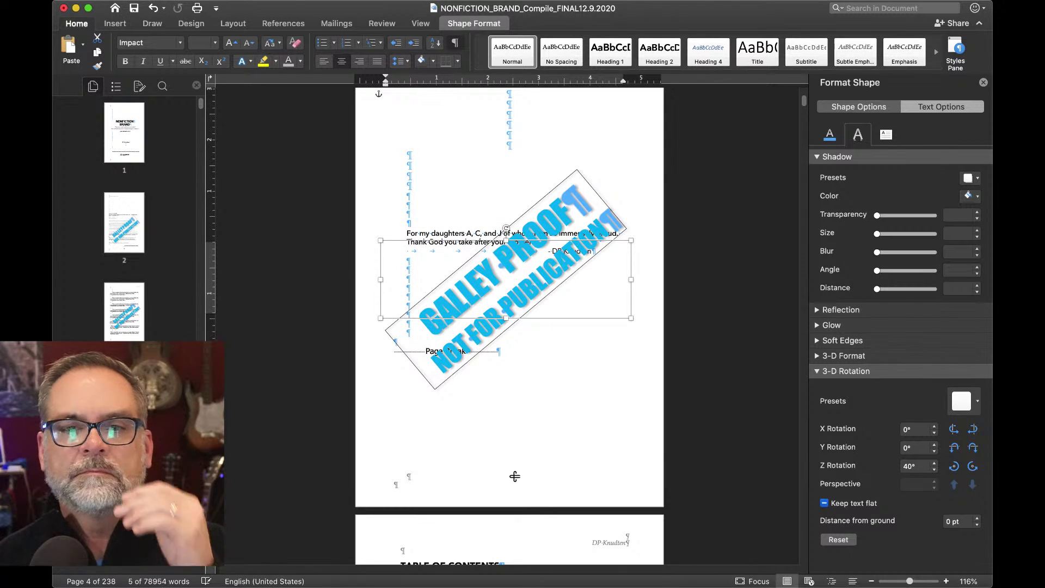
- Paste the light blue notice onto the title page and move it down below the subtitle, over the author's name
scroll(515, 479, down, 10)
click(516, 482)
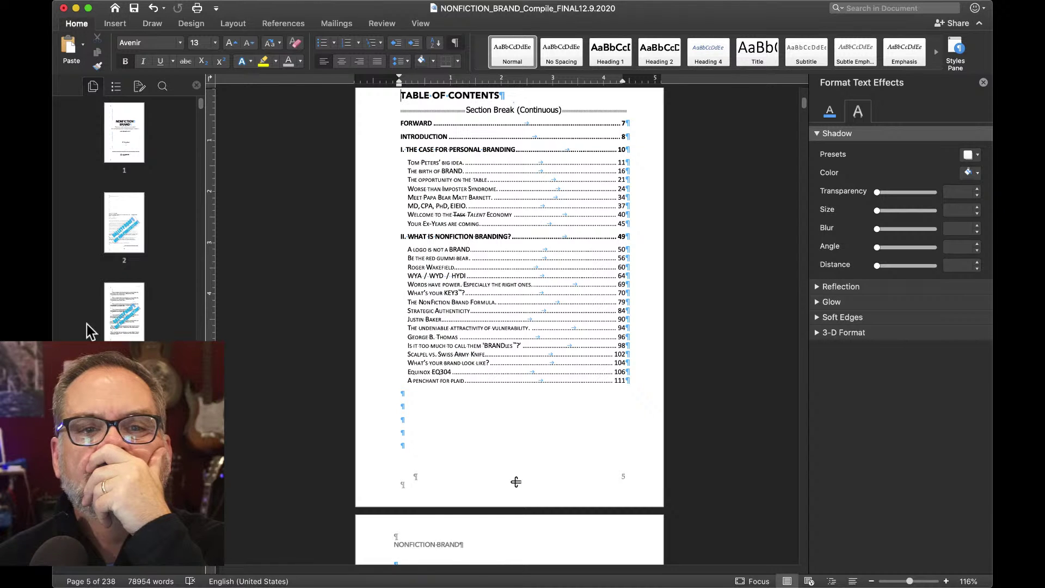
click(129, 135)
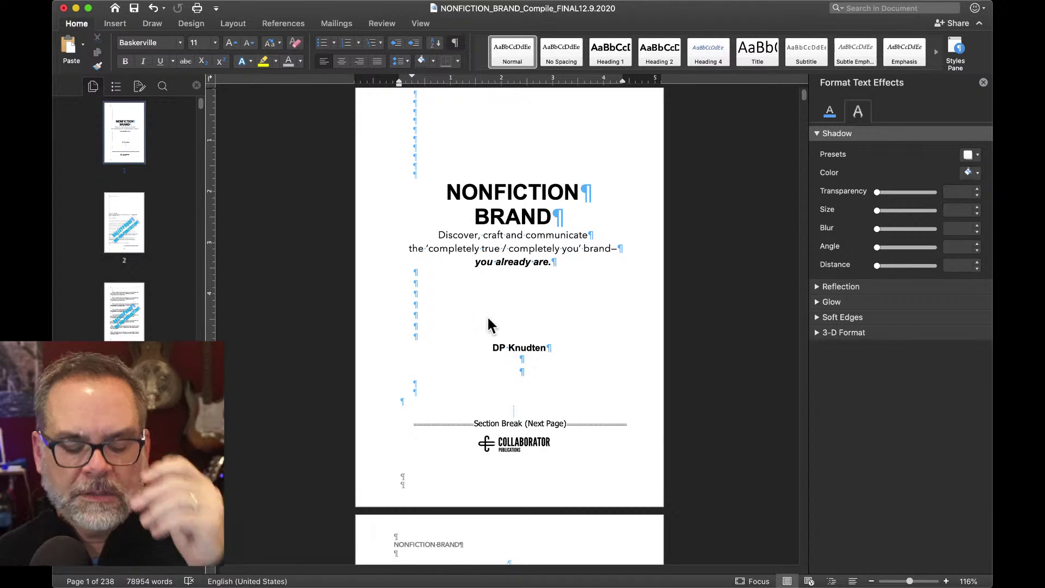
key(super+v)
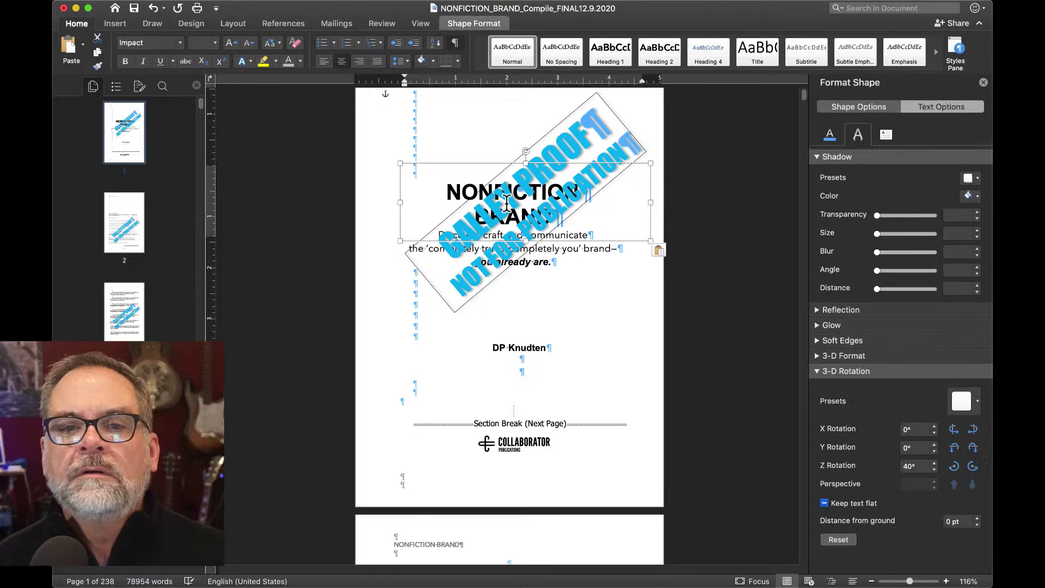
drag(517, 191, 492, 369)
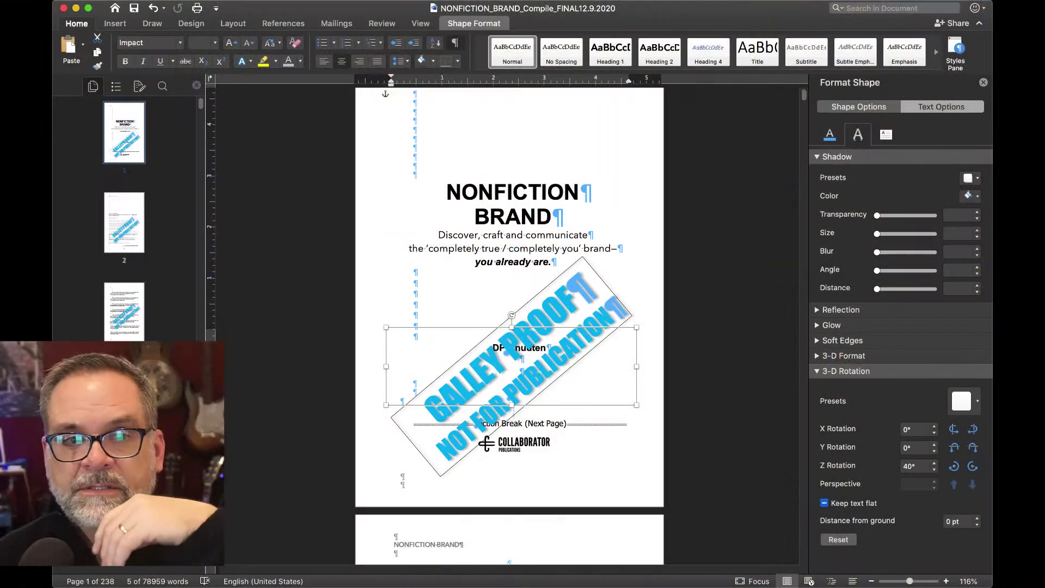
- Close the formatting pane and correct "show" to "shown" in the first three placeholder blurbs on page 3
click(126, 322)
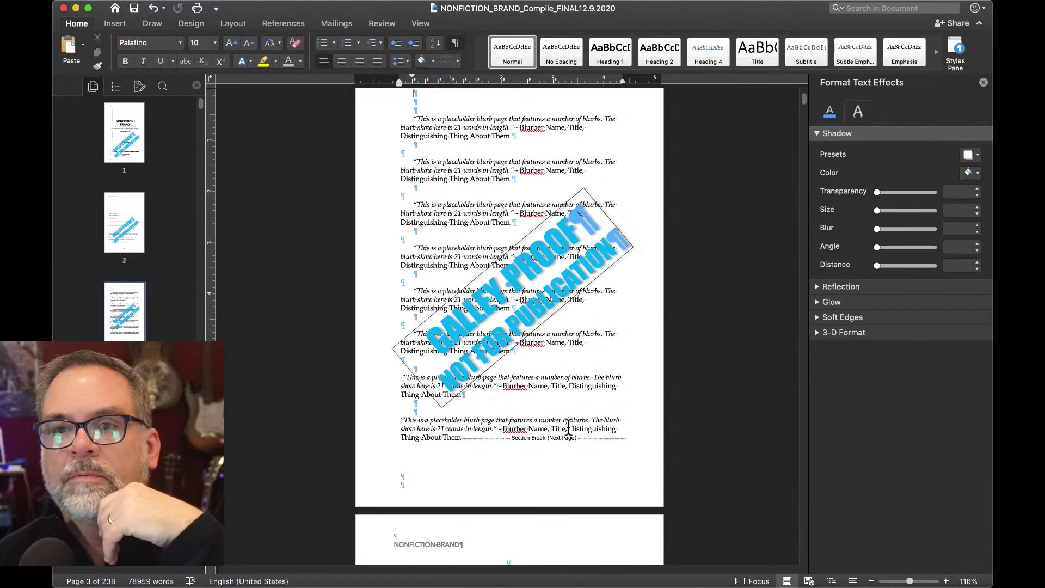
click(983, 83)
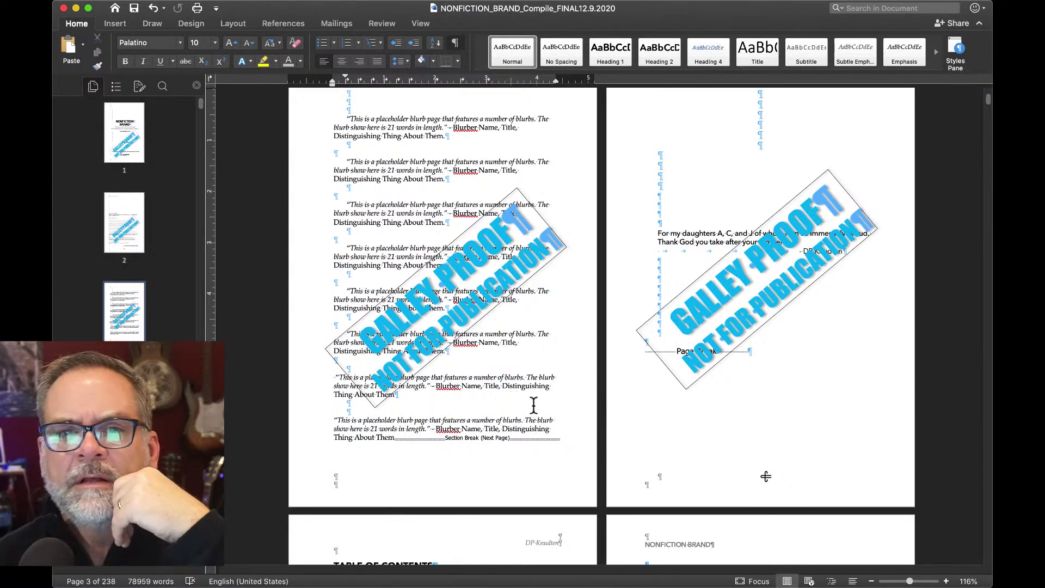
scroll(511, 396, up, 5)
scroll(511, 396, up, 6)
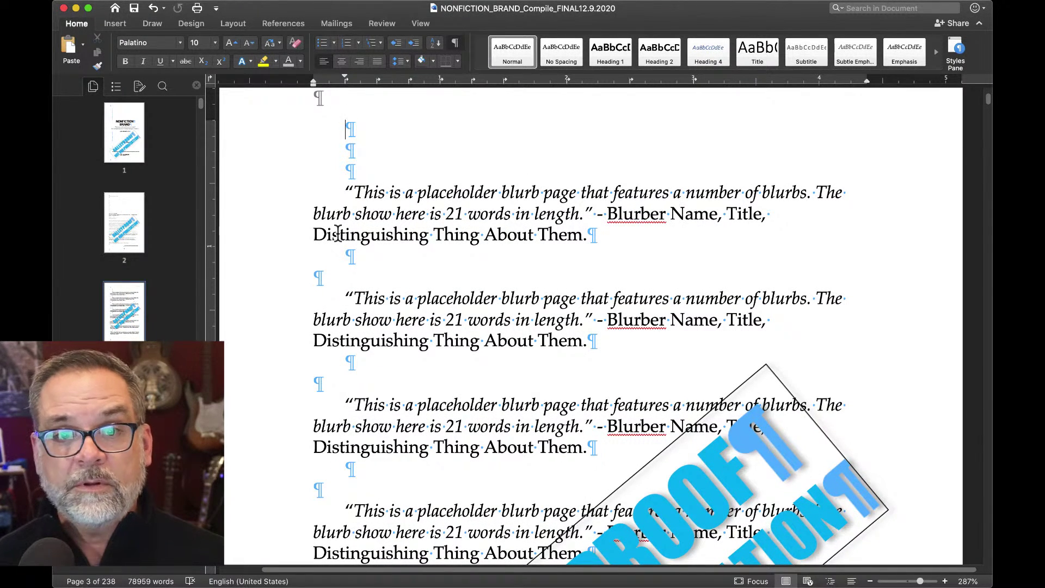
click(395, 213)
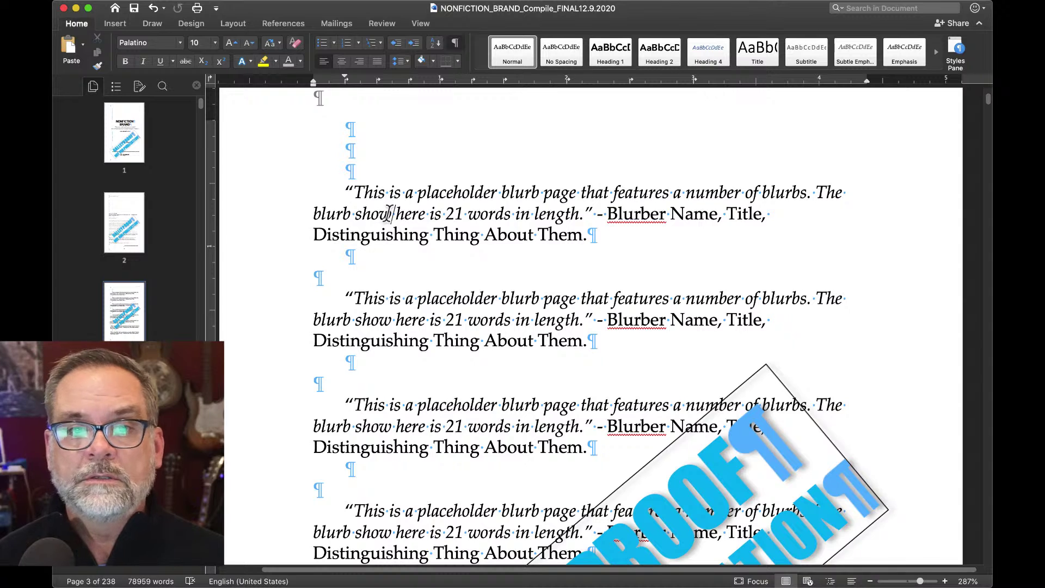
text(n)
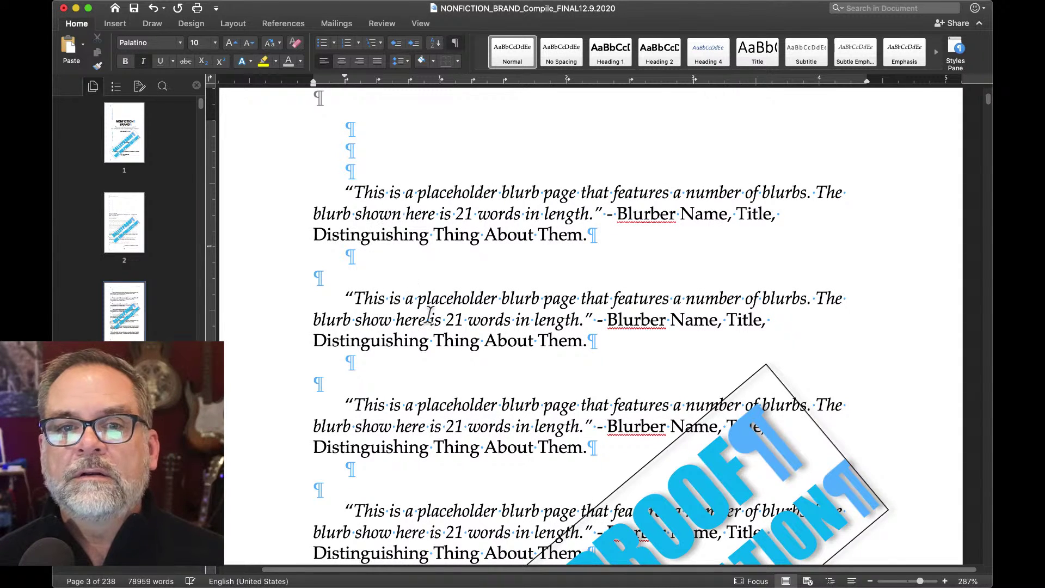
click(392, 320)
text(n)
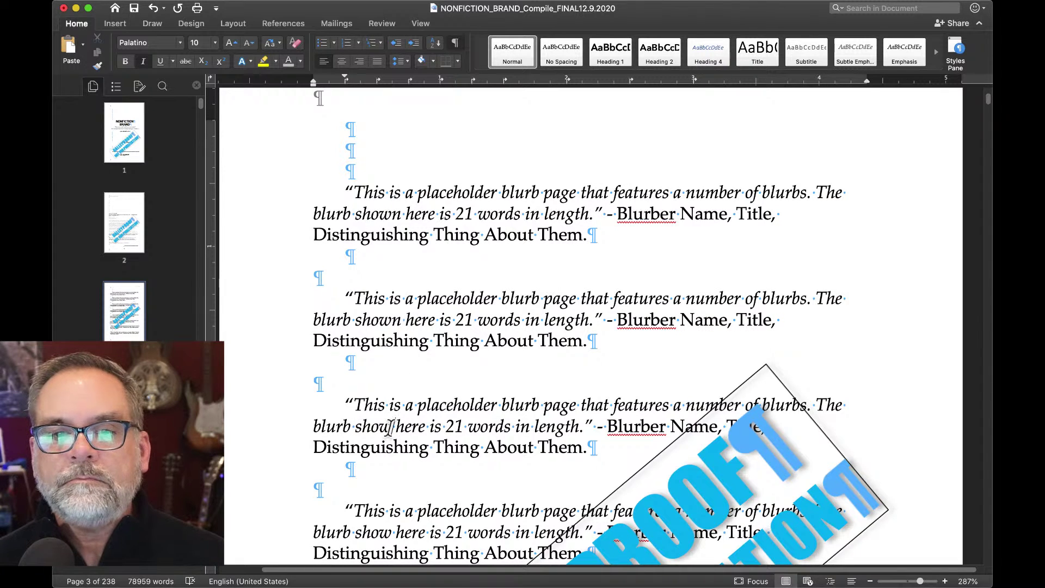
click(391, 427)
text(n)
- Correct "show" to "shown" in the fourth and fifth placeholder blurbs
scroll(422, 362, down, 3)
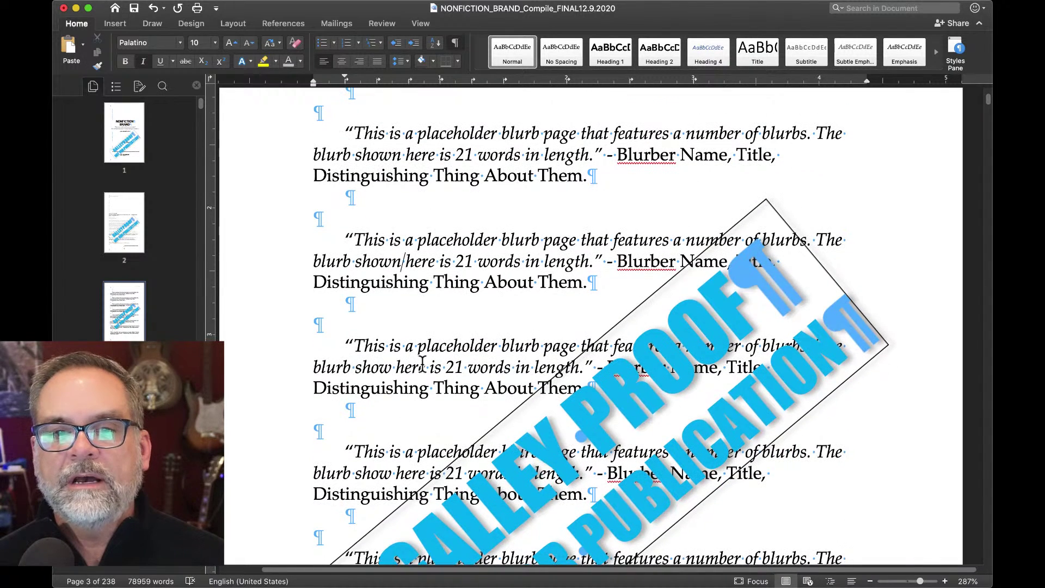
click(392, 368)
text(n)
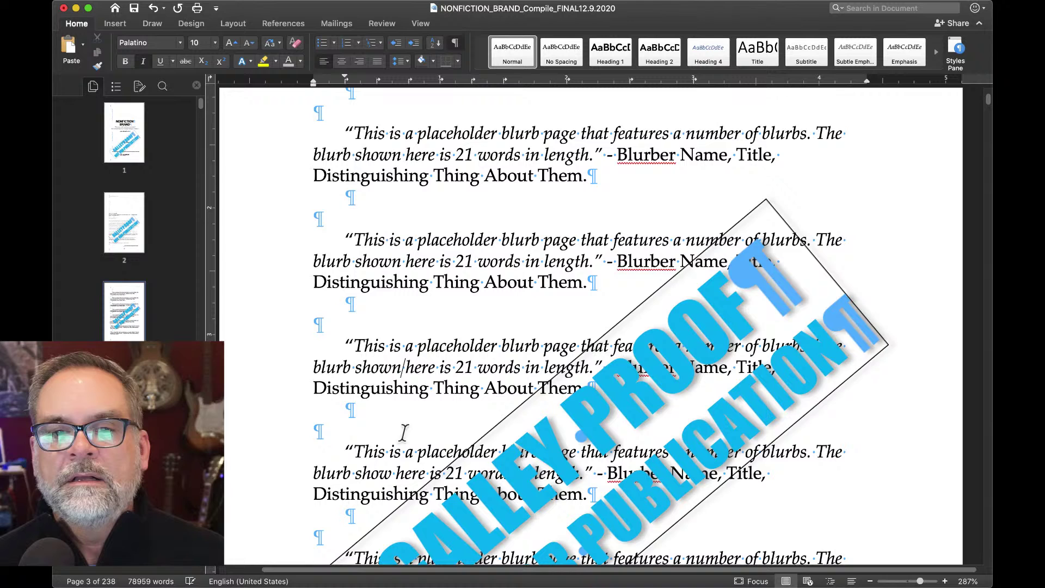
click(400, 472)
text(n)
- Move the blurb page's notice down and to the right off the text, and correct "show" to "shown" in the sixth and seventh blurbs
scroll(390, 472, down, 5)
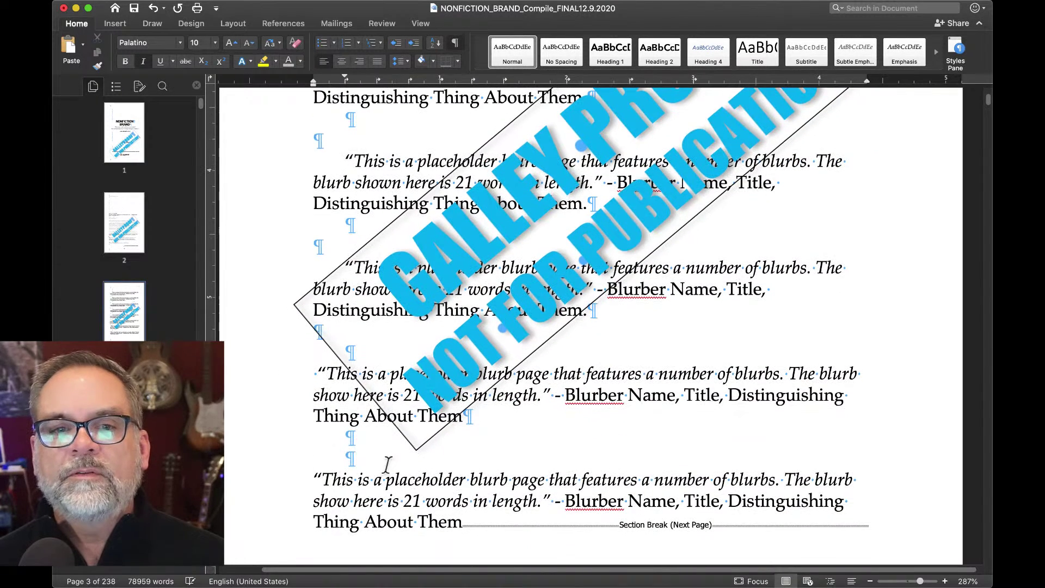
click(527, 394)
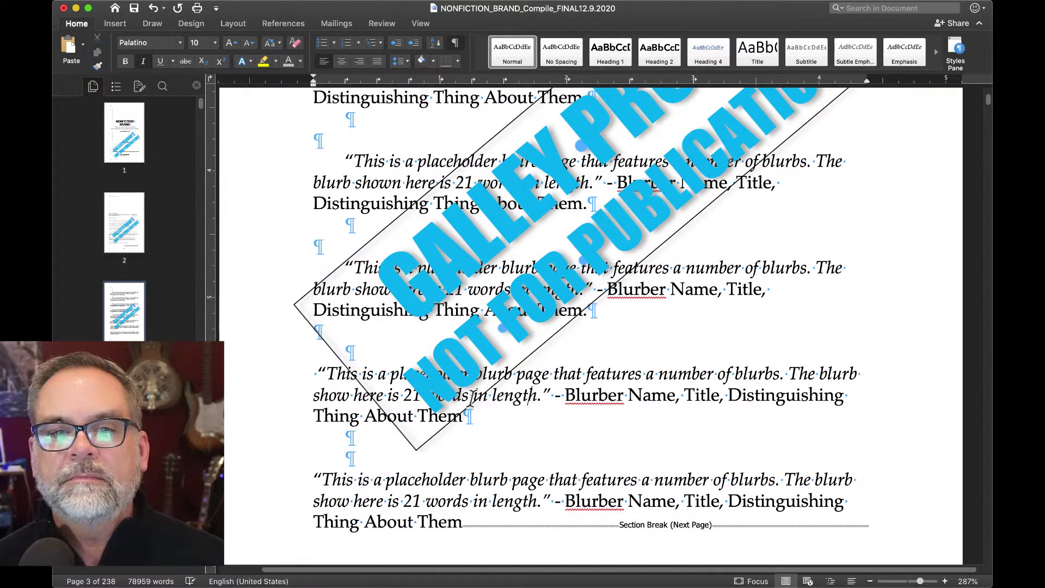
drag(472, 272, 620, 468)
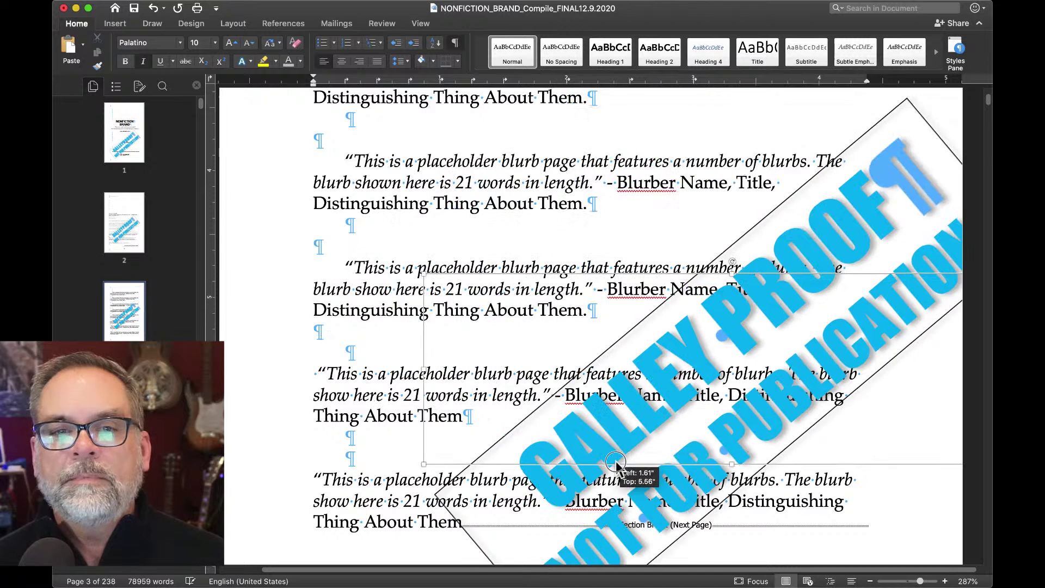
click(394, 288)
text(n)
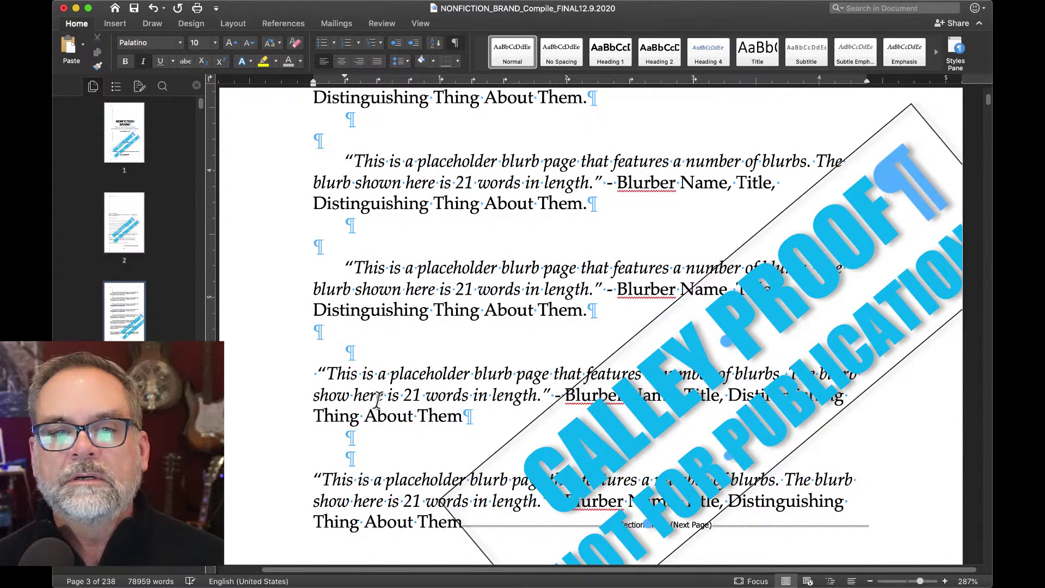
click(351, 394)
text(n)
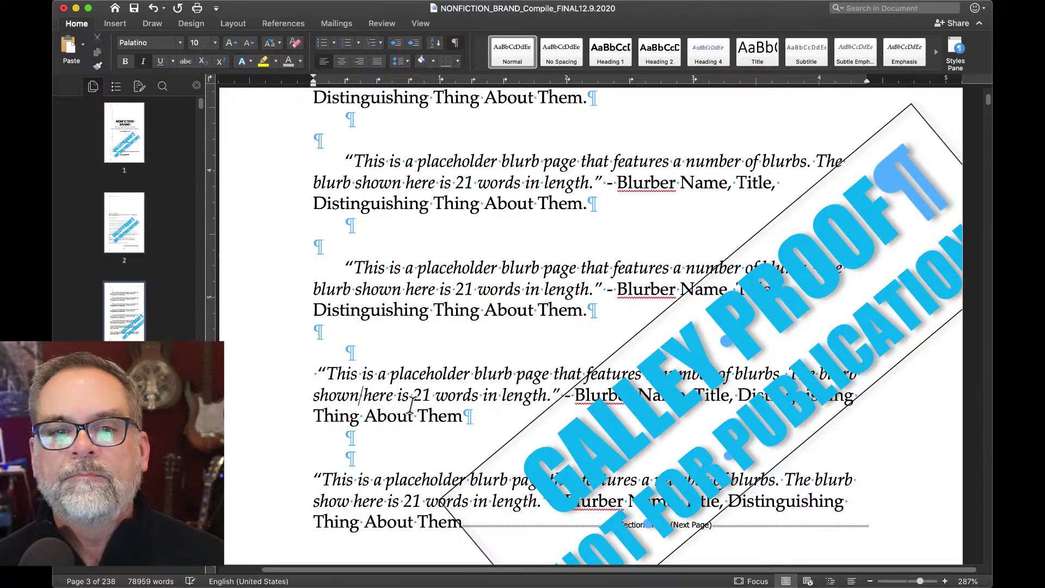
- Correct "show" to "shown" in the last placeholder blurb and move the page's notice back to the middle of the blurbs
click(353, 501)
text(n)
scroll(351, 499, down, 5)
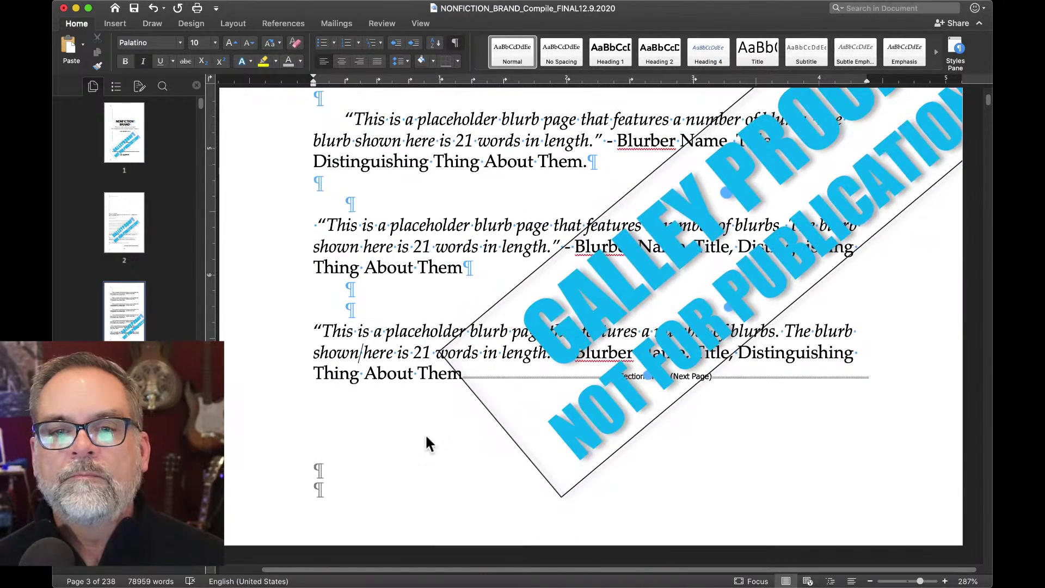
scroll(577, 324, down, 5)
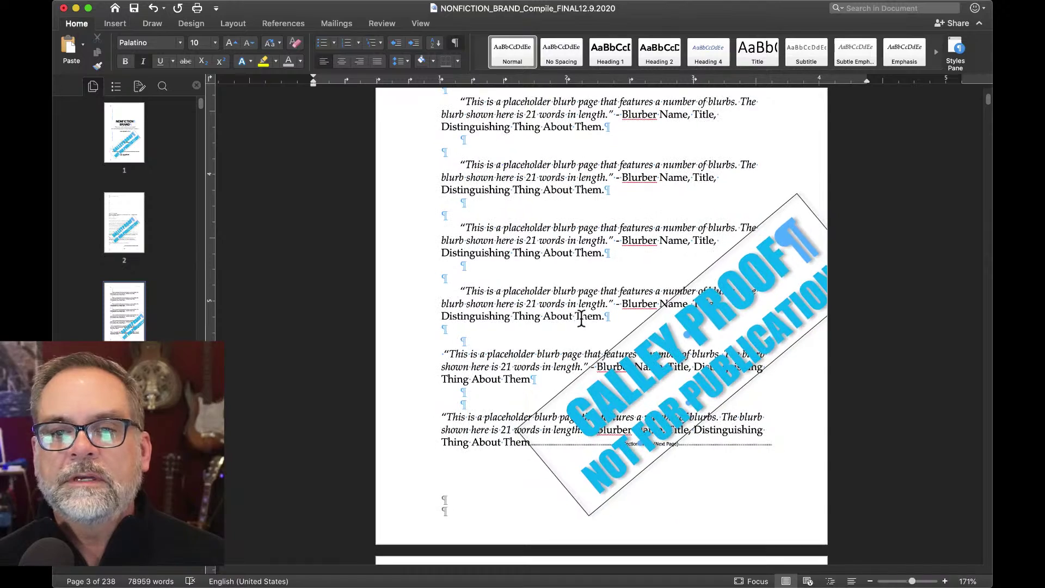
scroll(621, 198, down, 4)
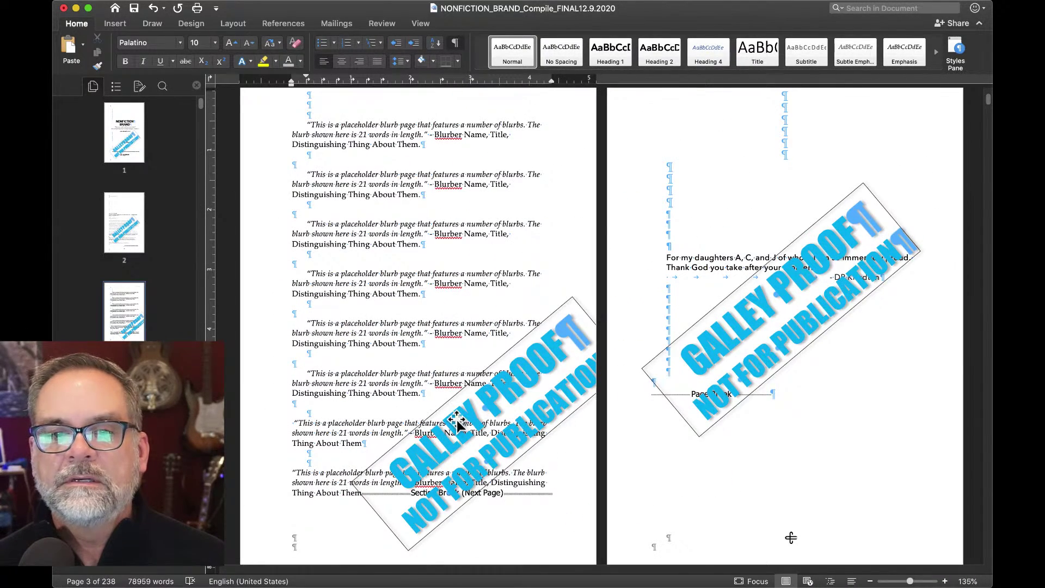
drag(455, 419, 382, 298)
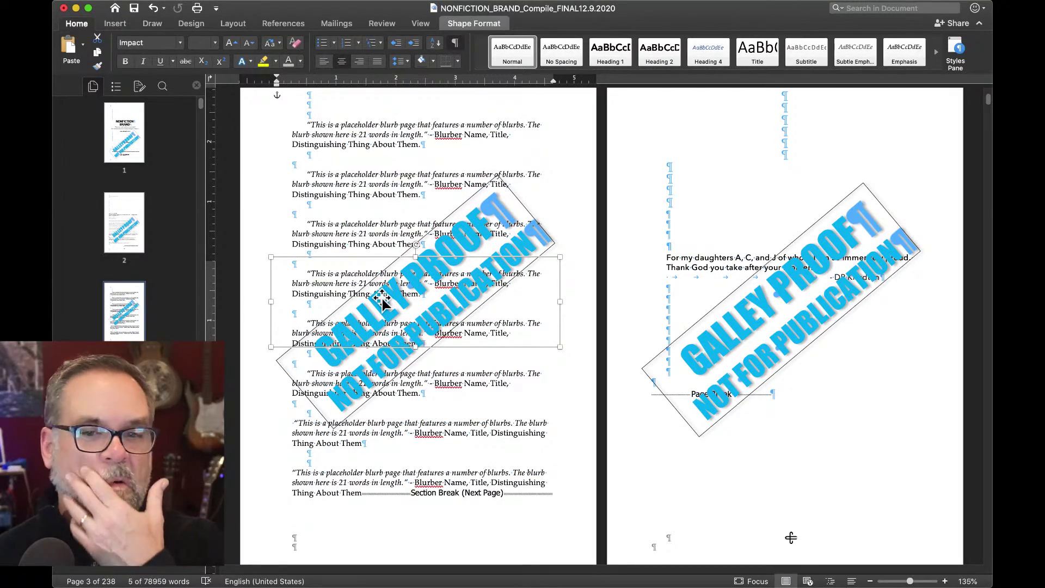
- Set the font color of the entire document's text to the darkest shade in the black theme color column
scroll(381, 298, down, 10)
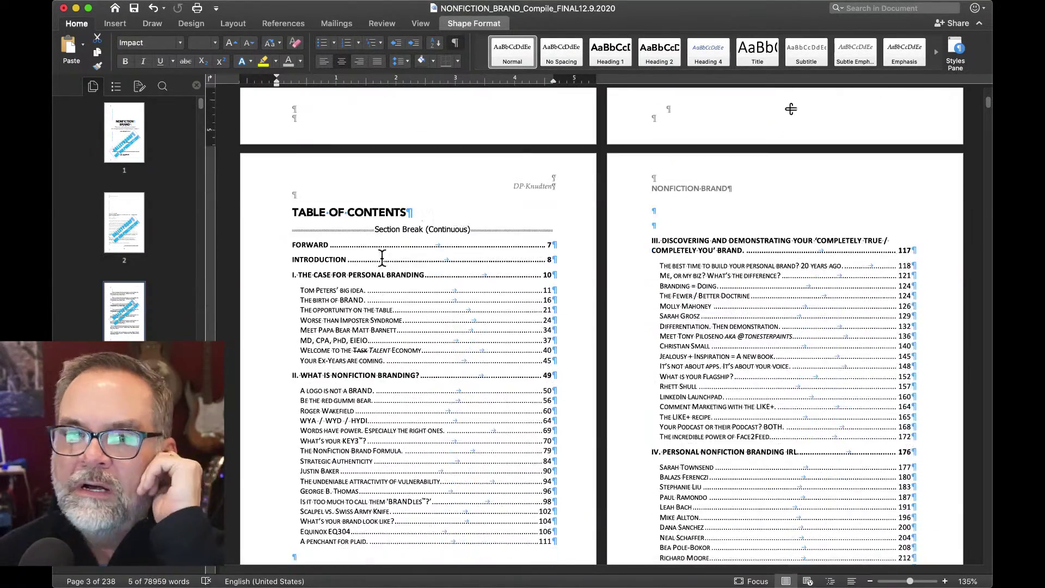
scroll(382, 256, down, 3)
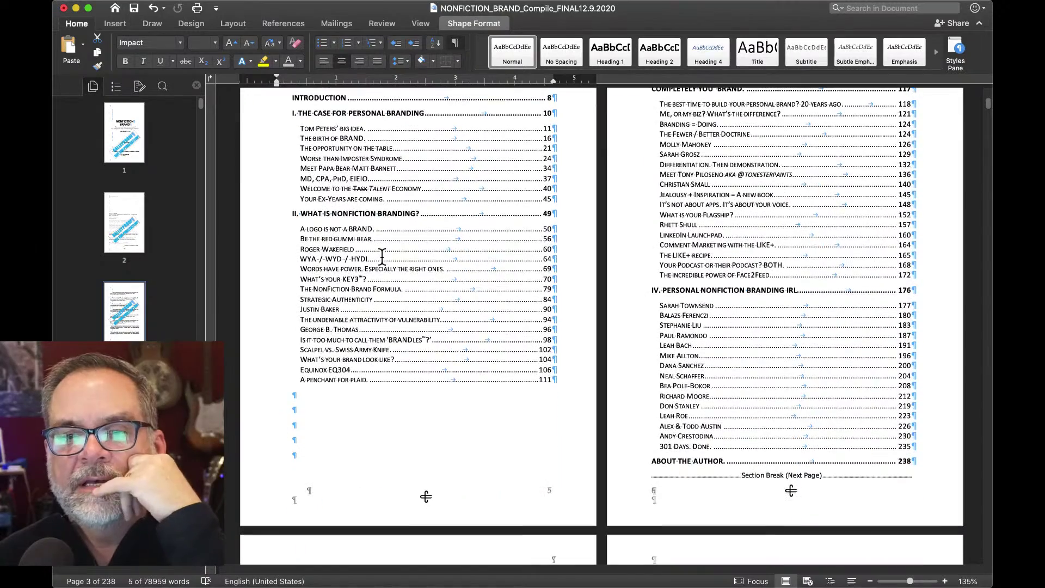
scroll(382, 256, up, 2)
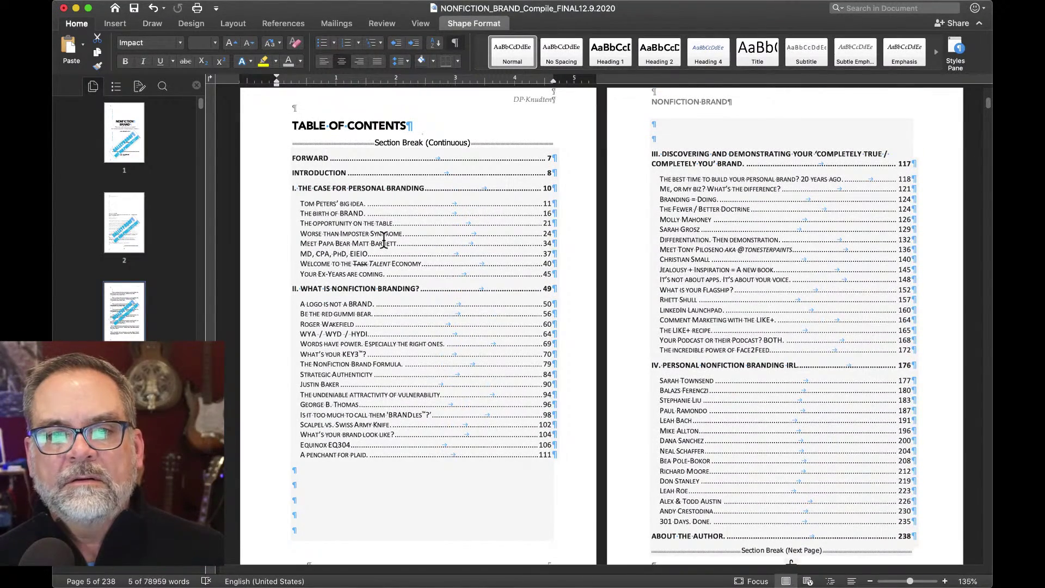
click(408, 266)
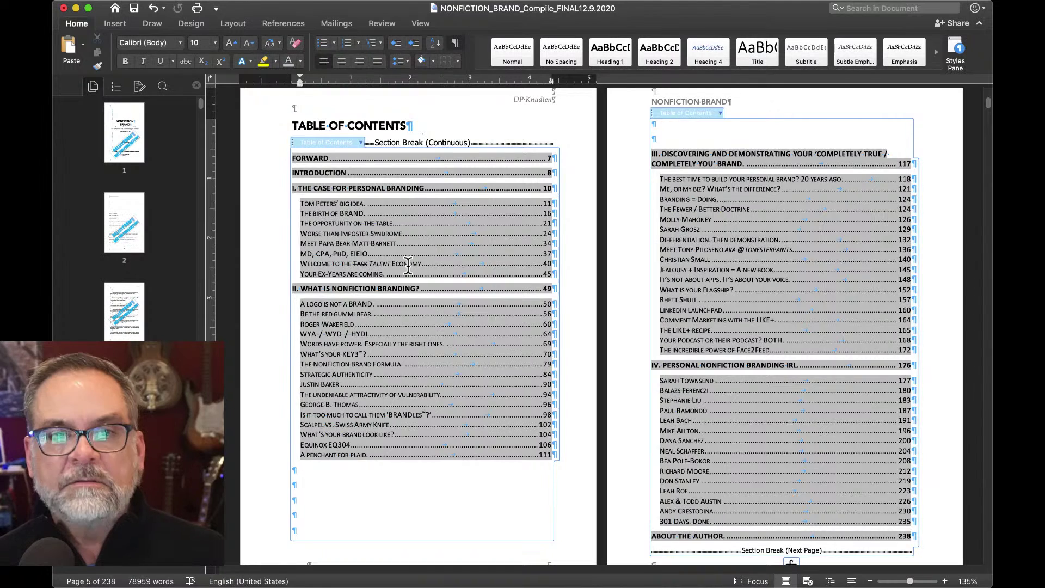
key(super+a)
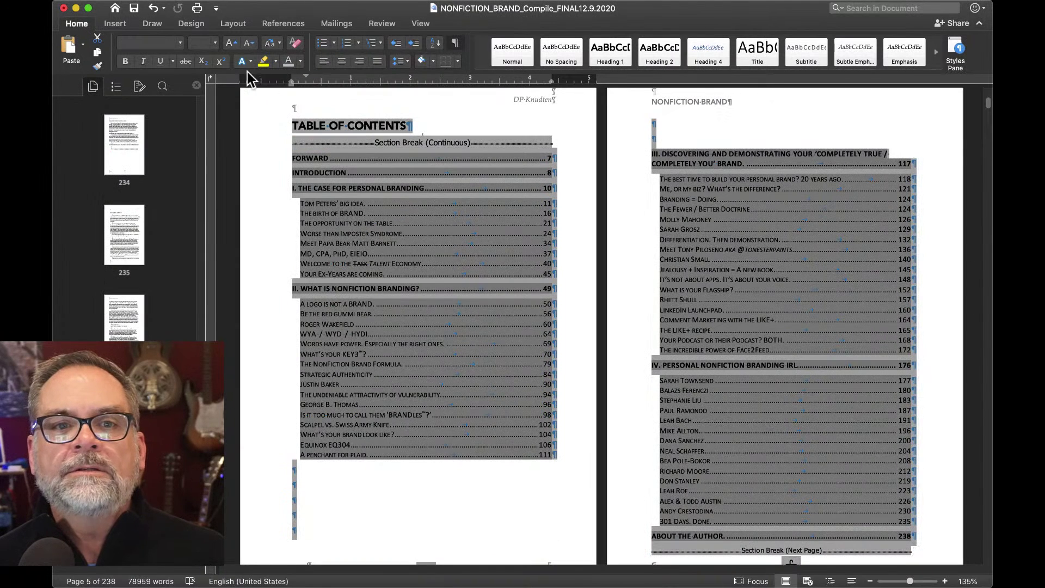
click(300, 61)
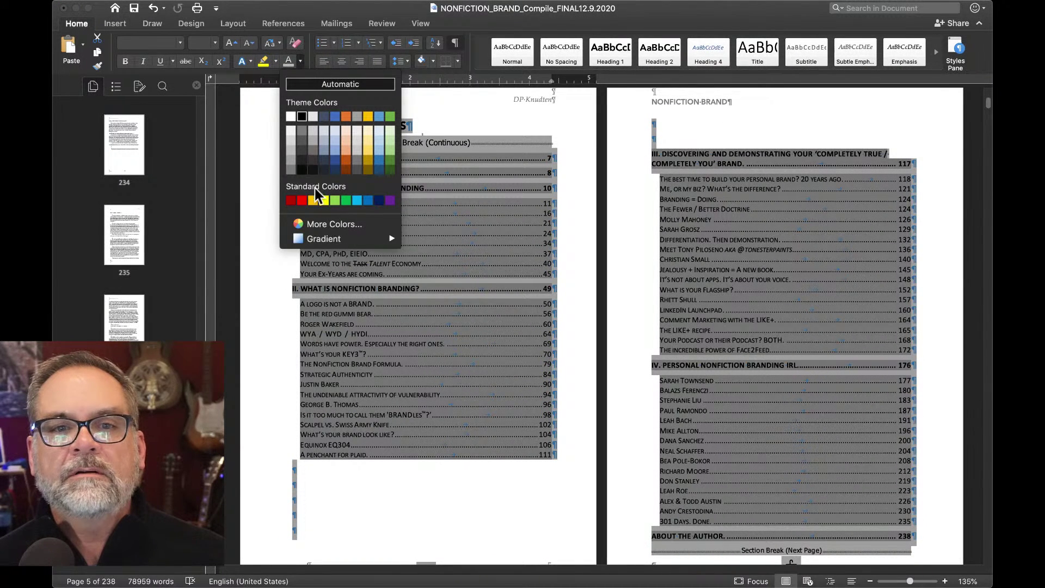
click(302, 170)
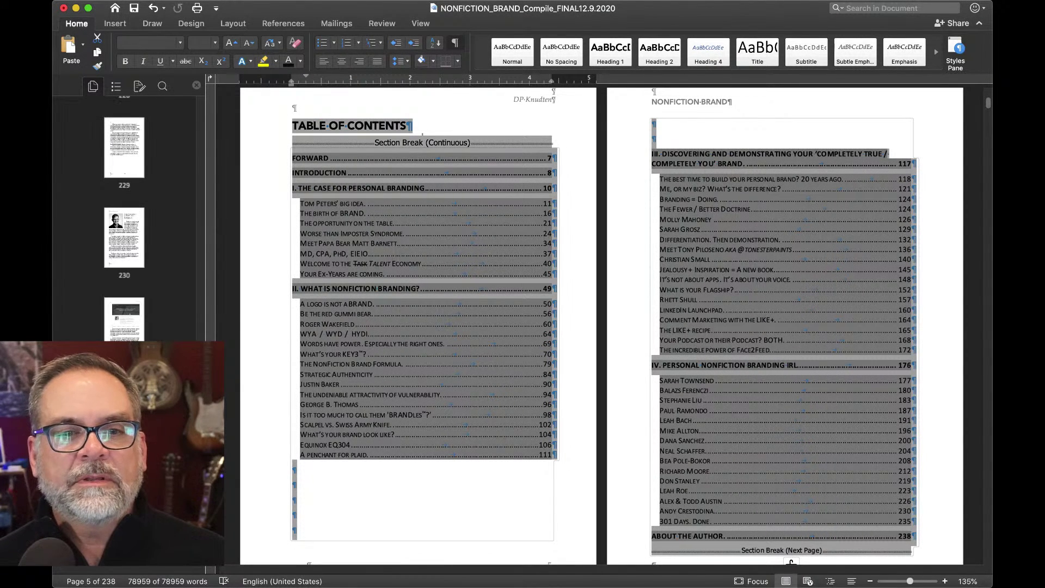
scroll(124, 218, up, 10)
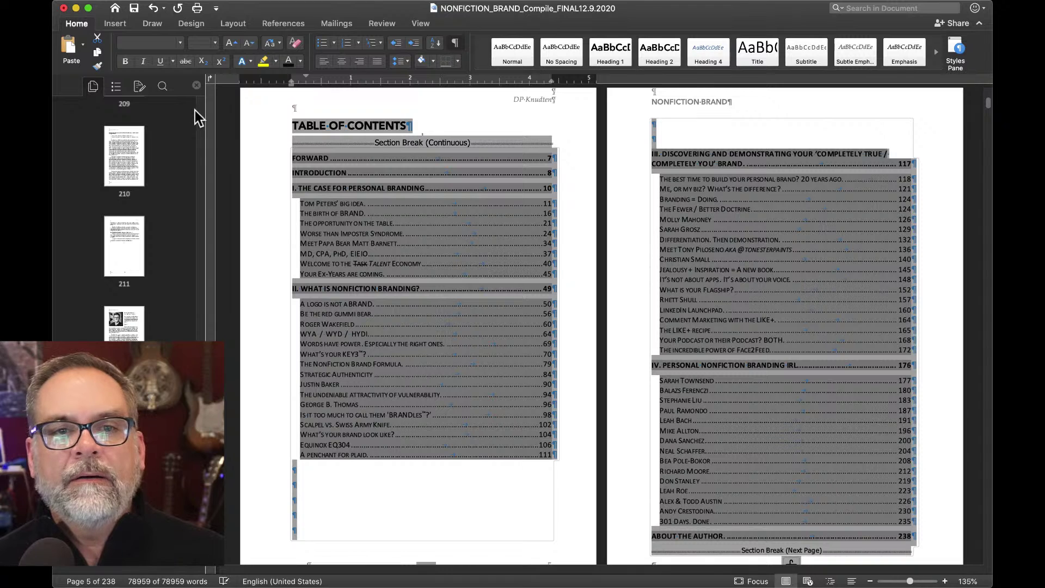
drag(198, 112, 199, 85)
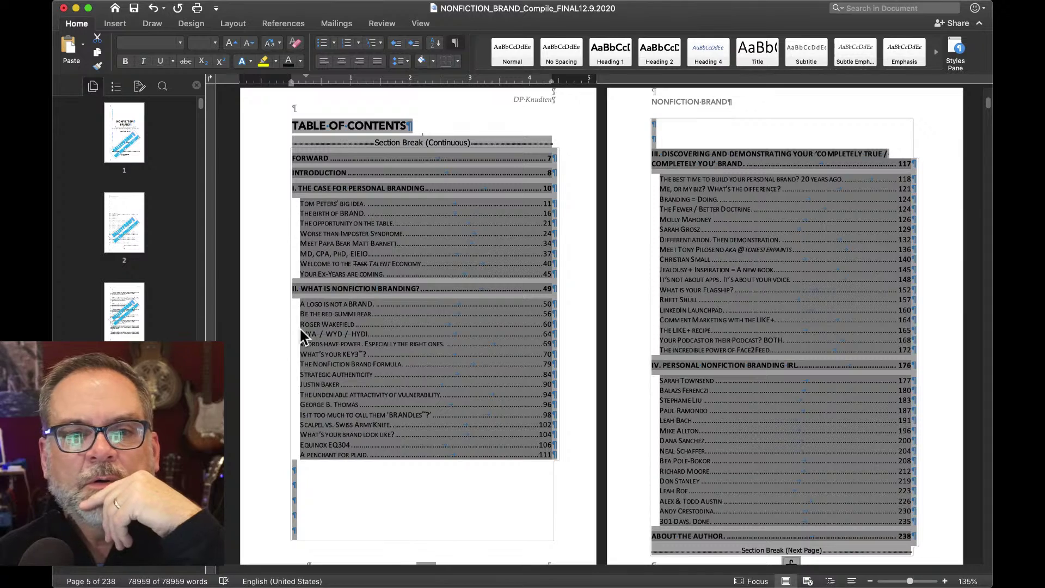
click(292, 125)
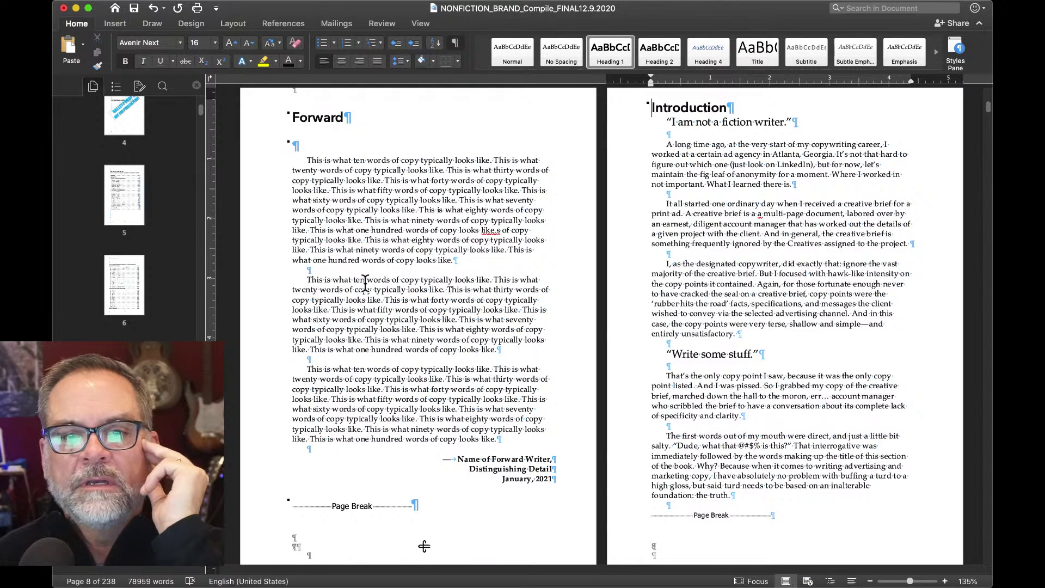
key(cmd+v)
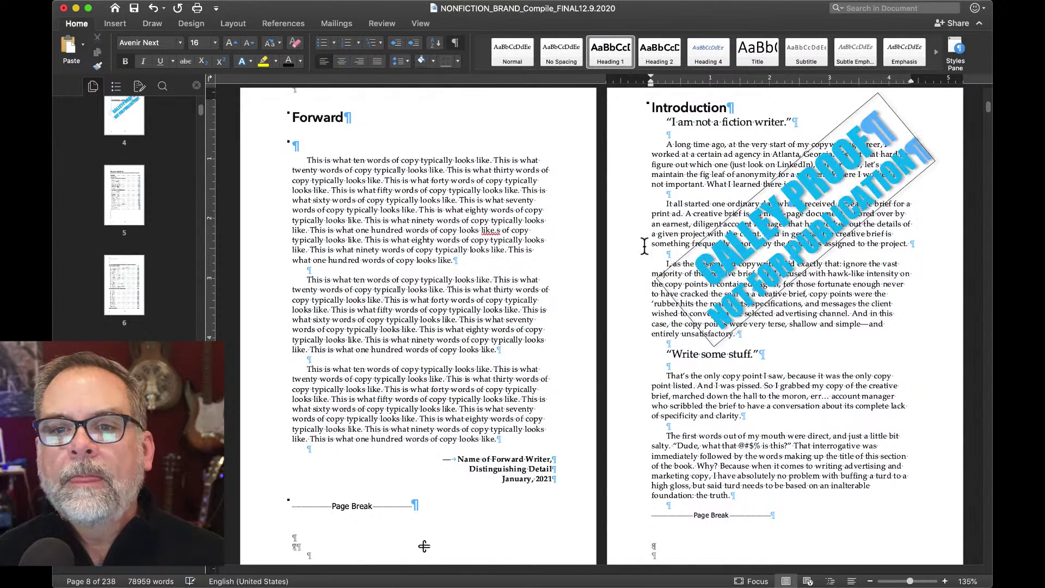
drag(949, 273, 599, 283)
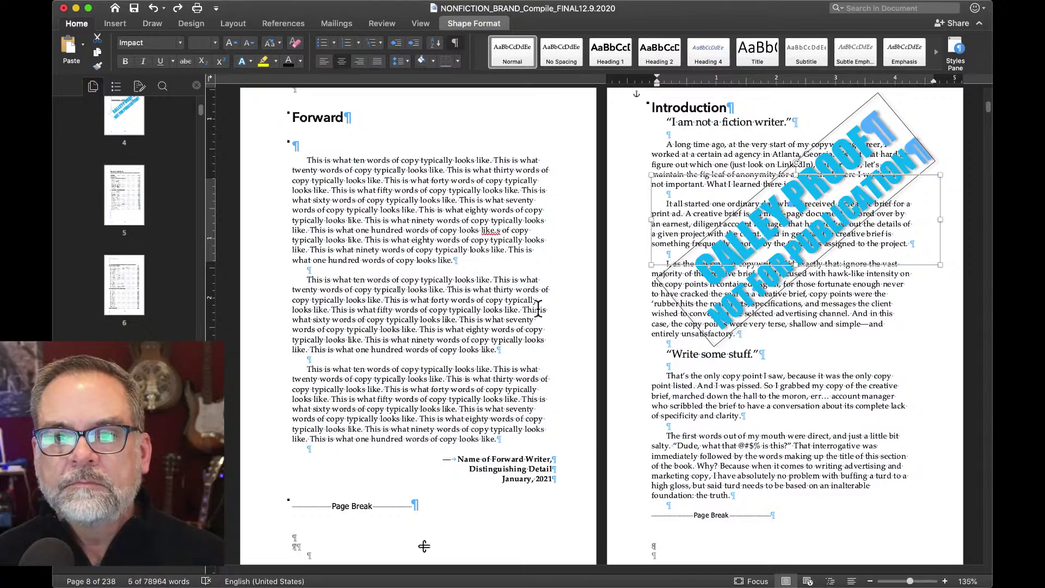
key(Delete)
- Paste the light blue galley proof notice onto the Forward page and position it across the middle of the body text
click(441, 313)
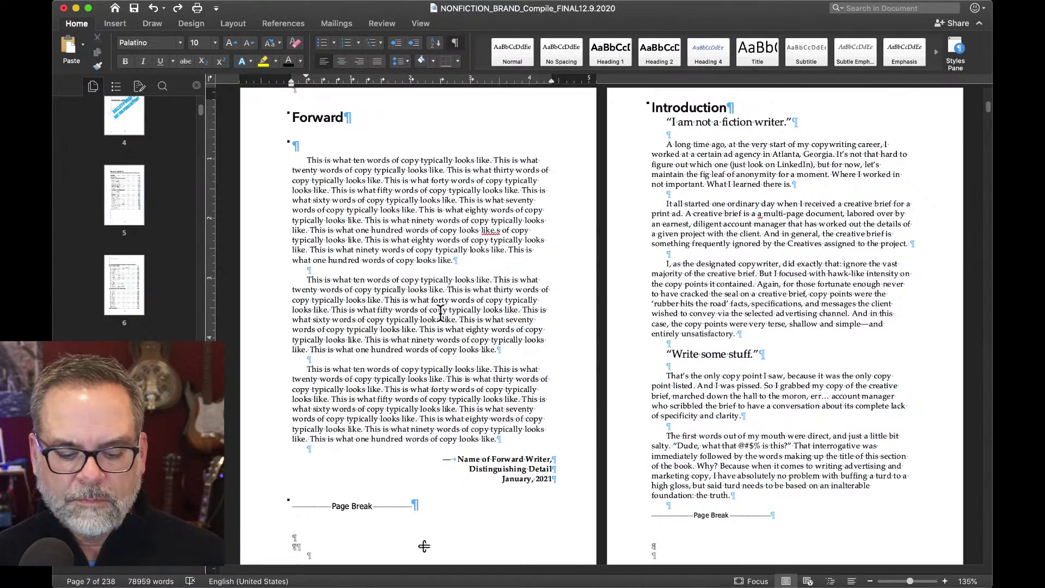
key(super+v)
drag(441, 313, 441, 265)
click(447, 479)
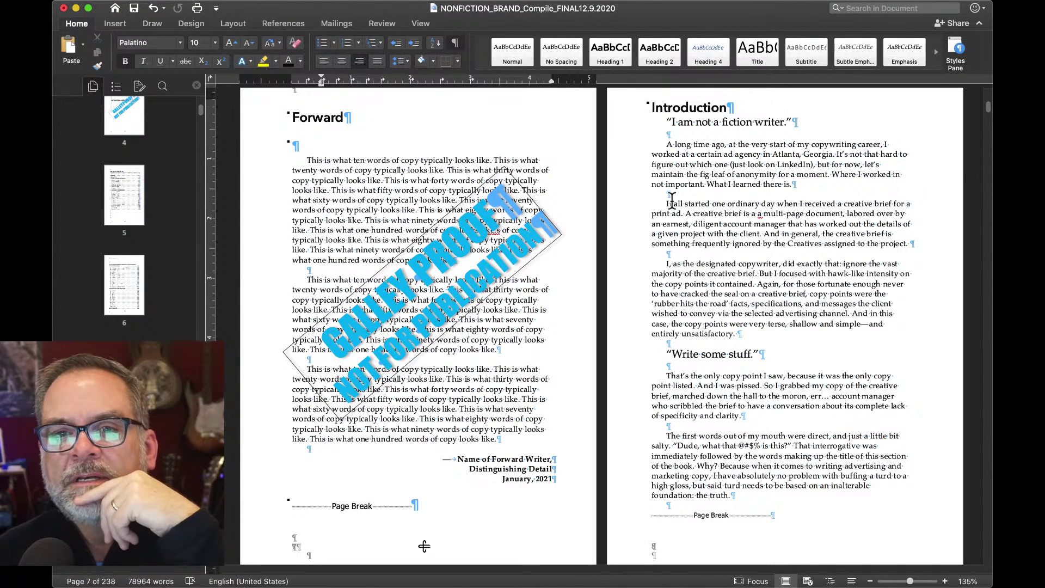
- Add a blank line below the Introduction heading and remove the empty paragraph before the page break that spilled onto page 9
click(665, 127)
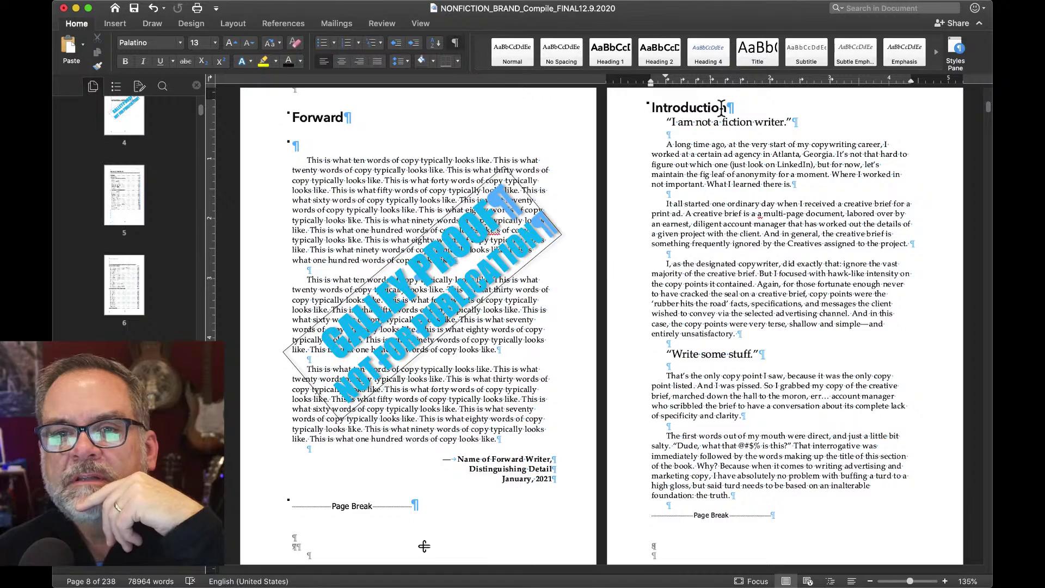
key(Return)
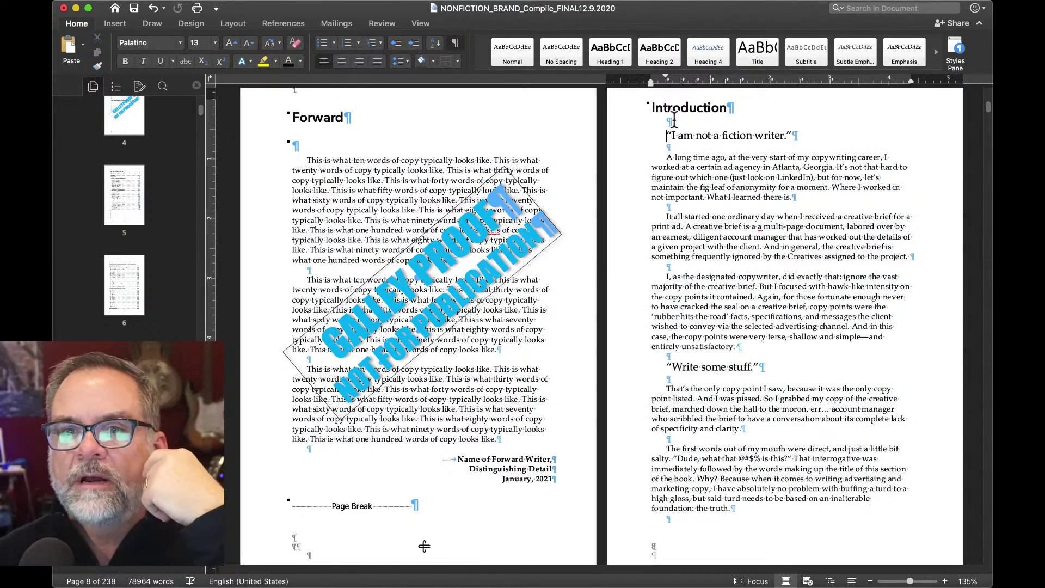
scroll(673, 120, down, 5)
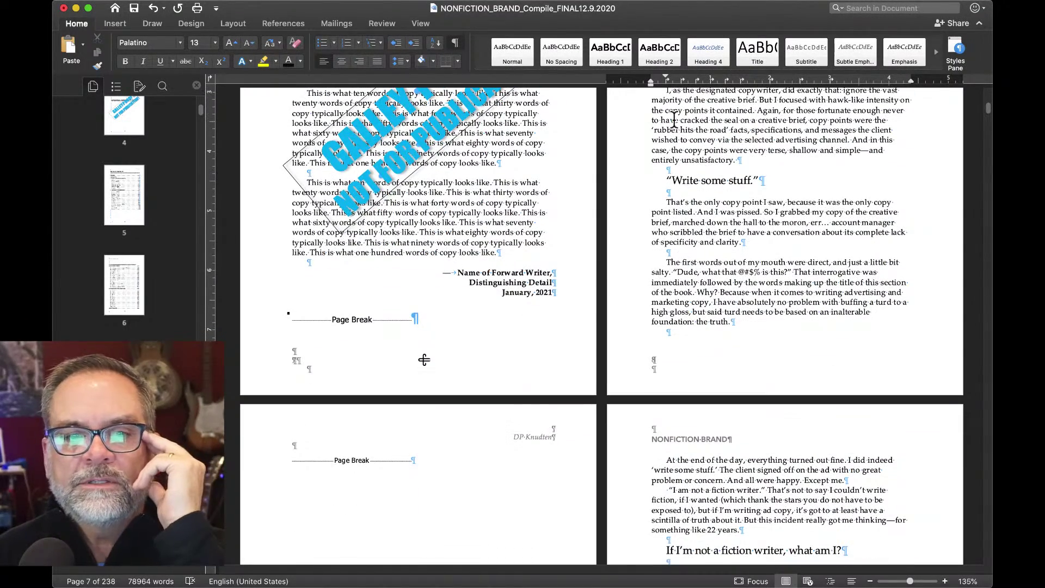
click(290, 462)
key(Delete)
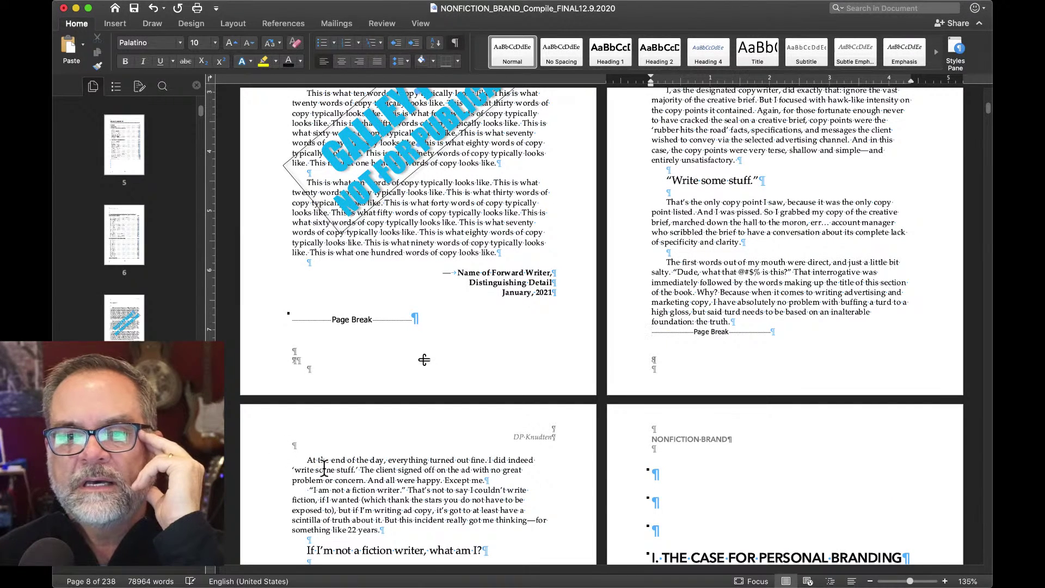
- Edit the page 9 footer and apply a page number with Outside alignment, shown on the first page
scroll(324, 469, down, 4)
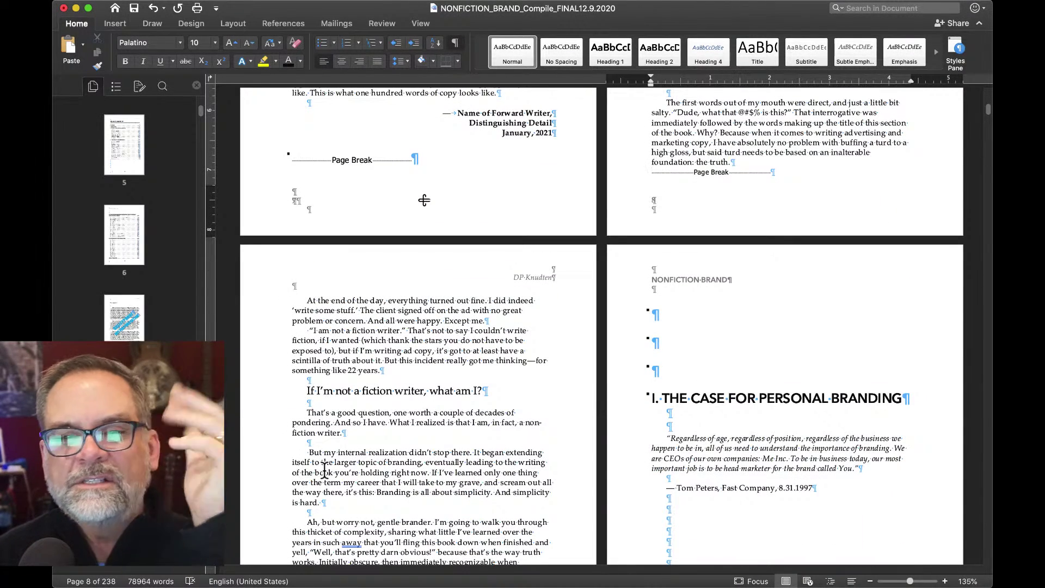
scroll(325, 469, down, 3)
scroll(323, 455, down, 4)
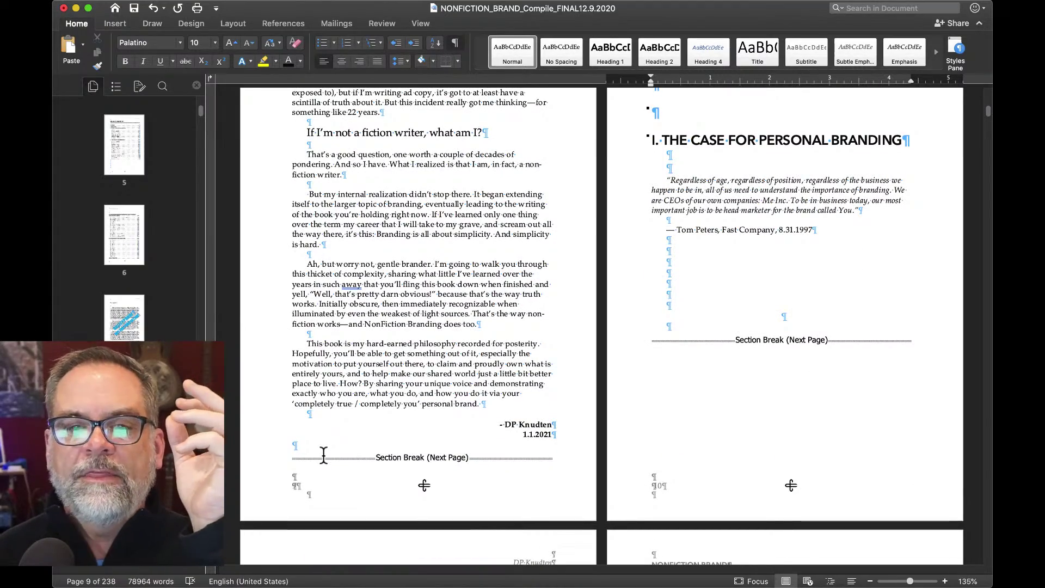
scroll(323, 454, up, 4)
scroll(323, 454, down, 1)
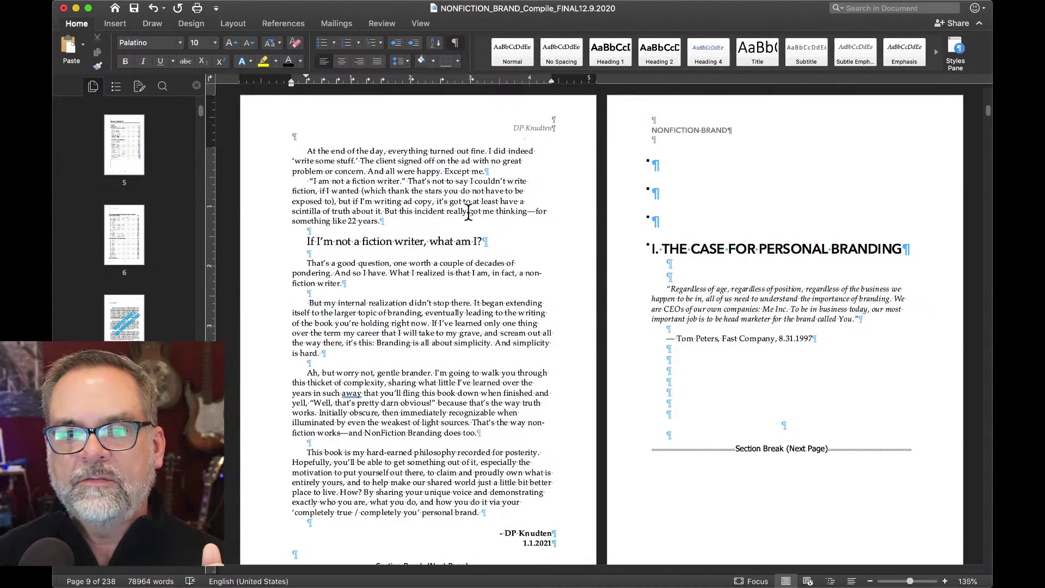
scroll(468, 212, down, 5)
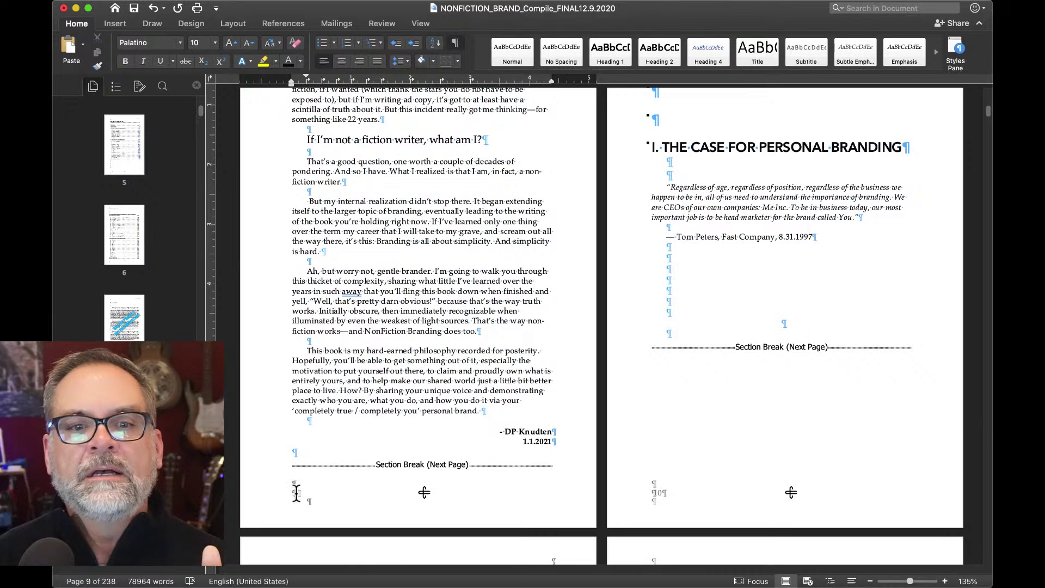
double_click(295, 491)
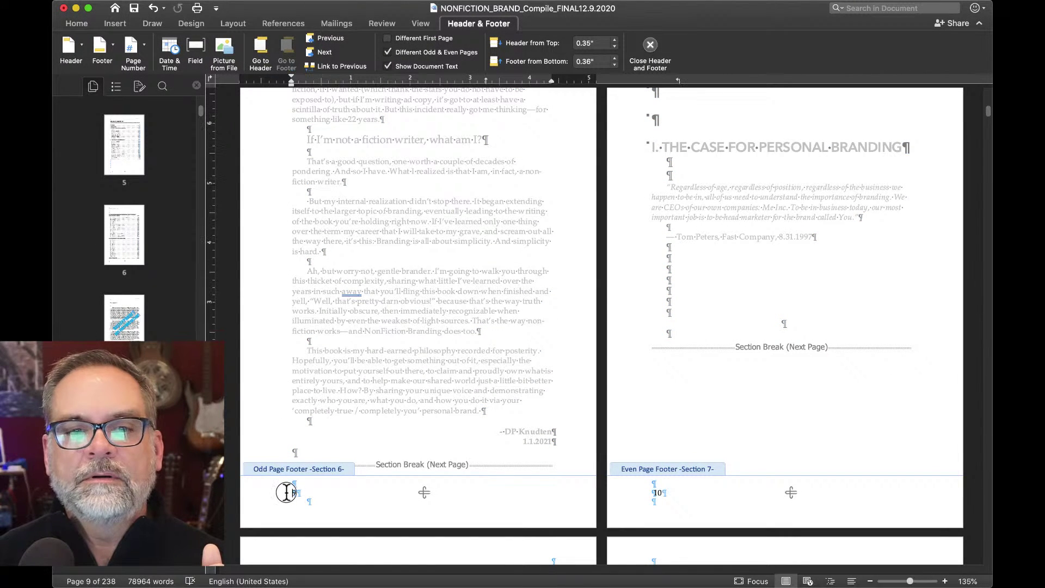
right_click(287, 492)
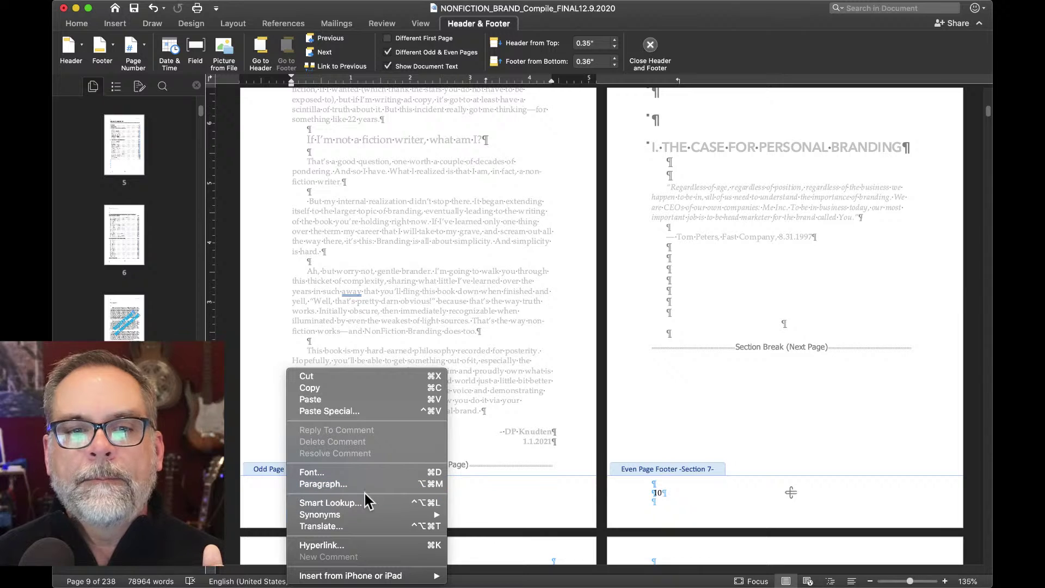
click(130, 54)
click(145, 45)
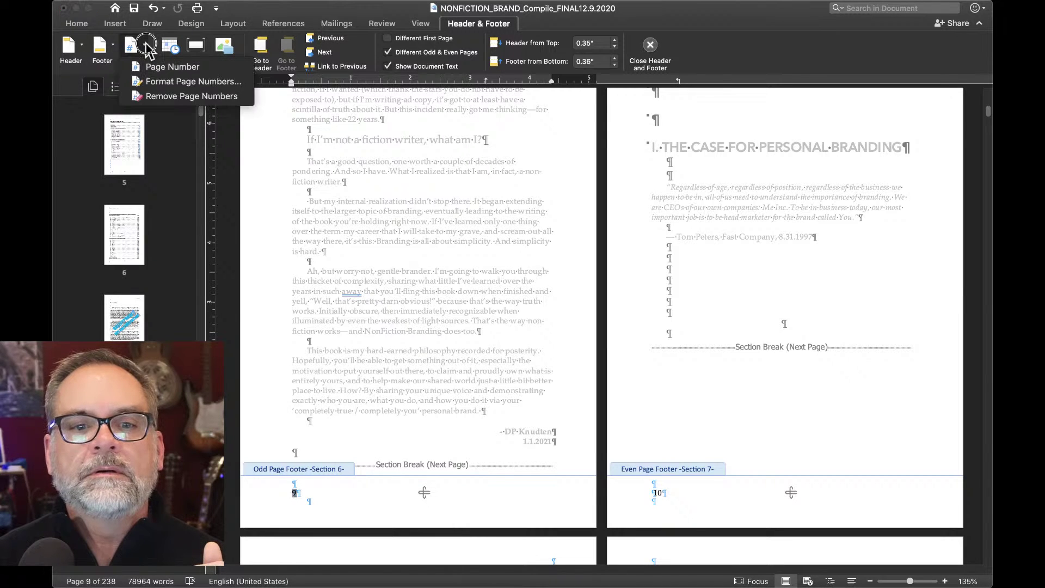
click(170, 68)
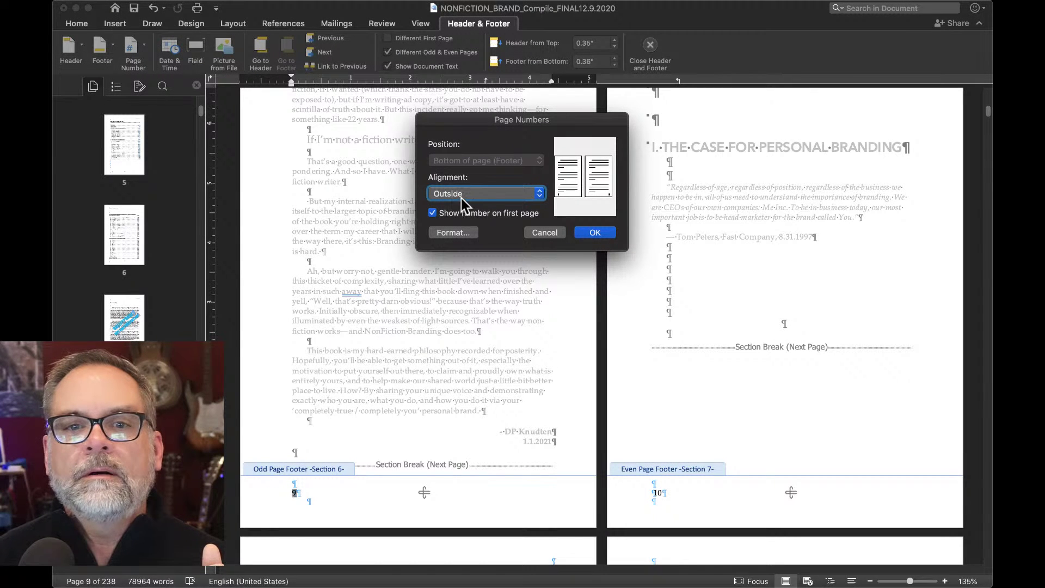
click(593, 234)
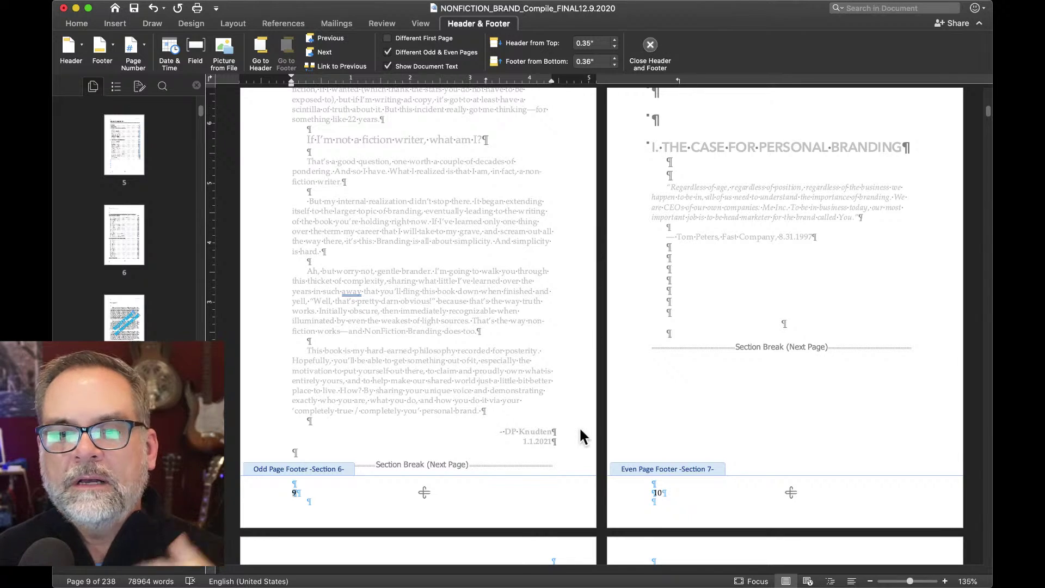
- Check the footer page numbers from the contents pages through the first chapters for consistent placement
scroll(580, 430, down, 5)
scroll(579, 430, down, 10)
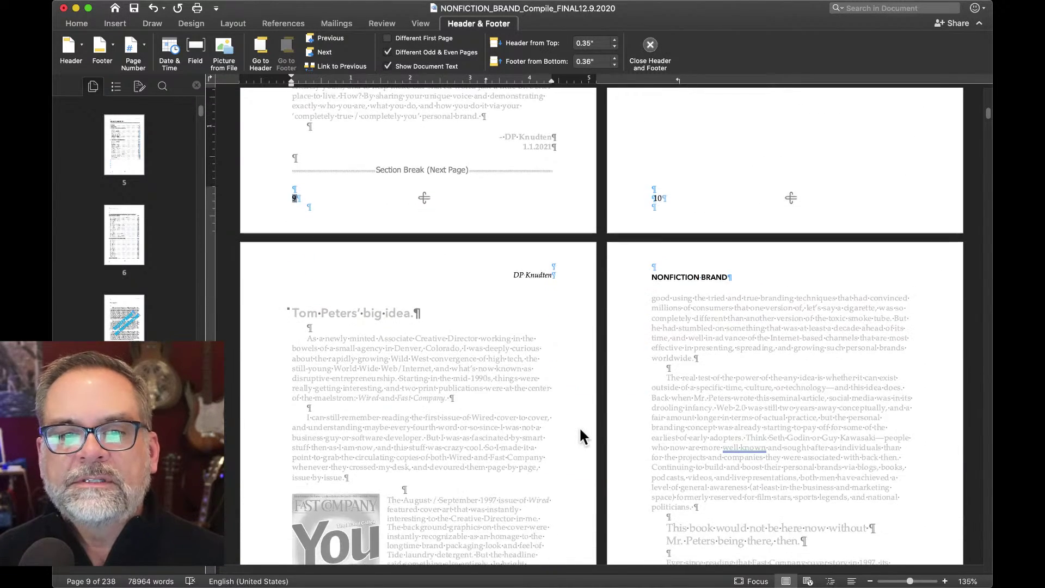
scroll(580, 429, down, 8)
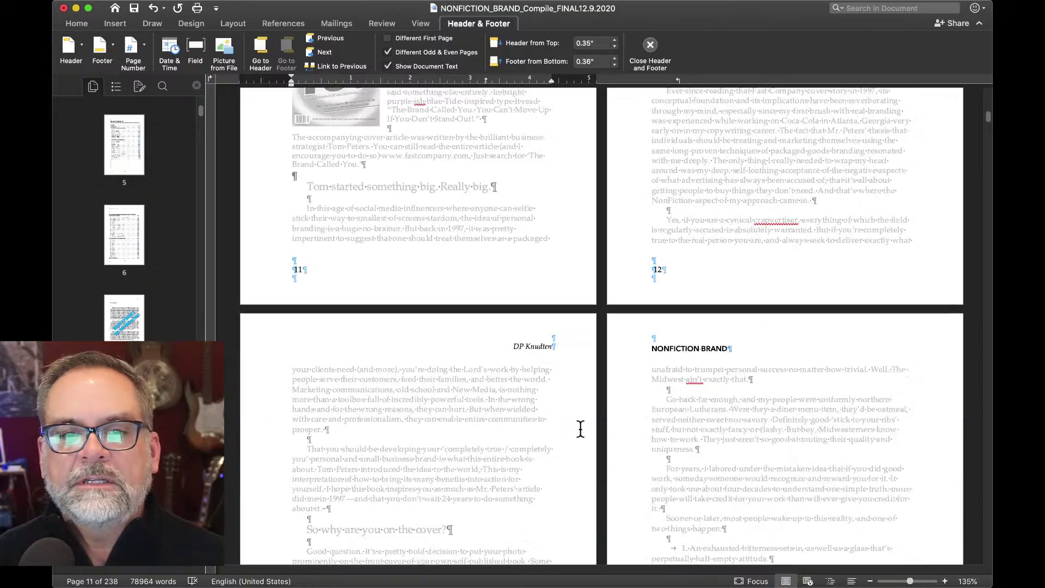
scroll(579, 430, down, 5)
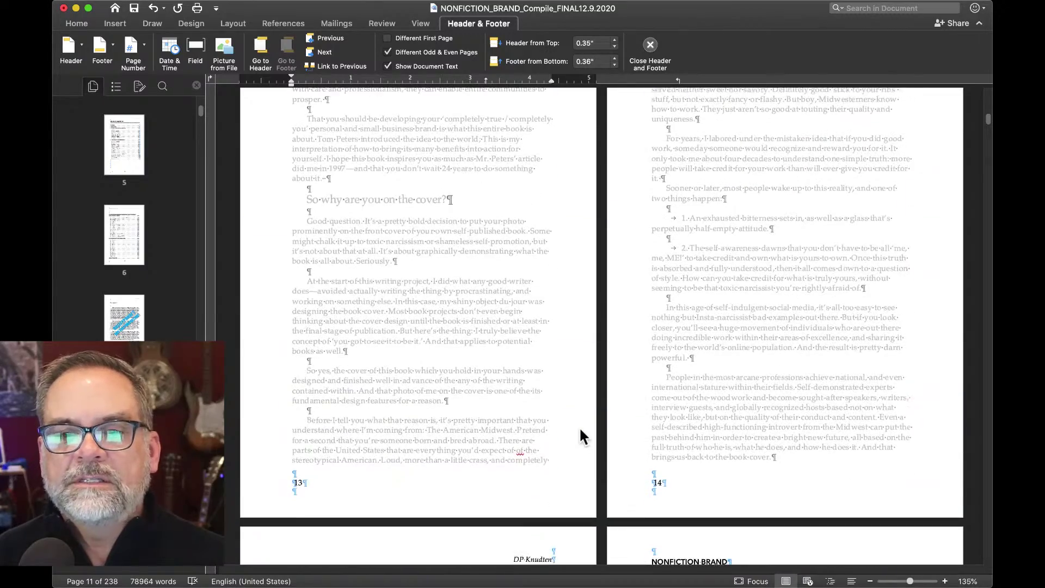
scroll(580, 430, down, 15)
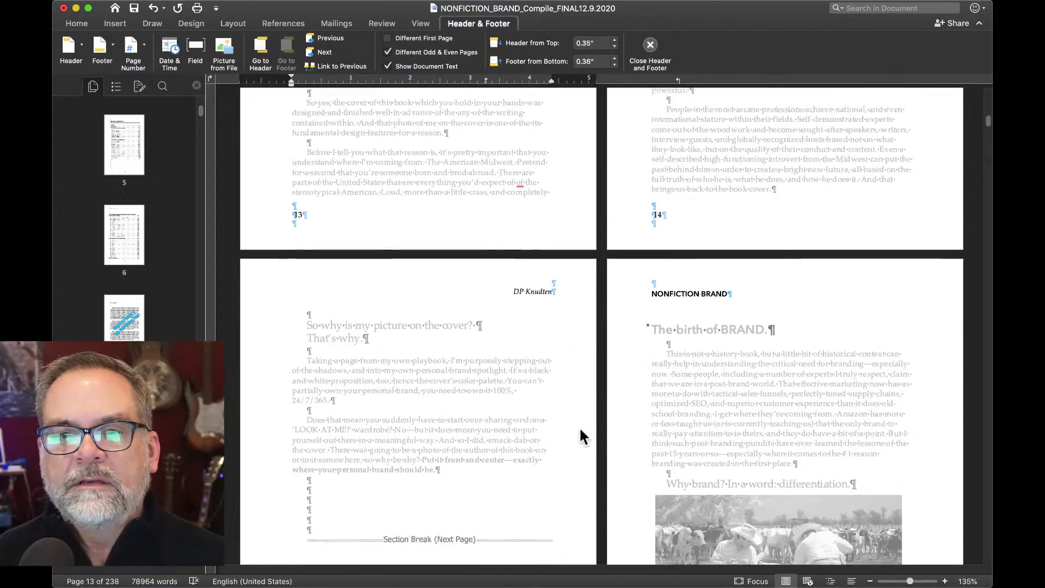
scroll(580, 430, up, 20)
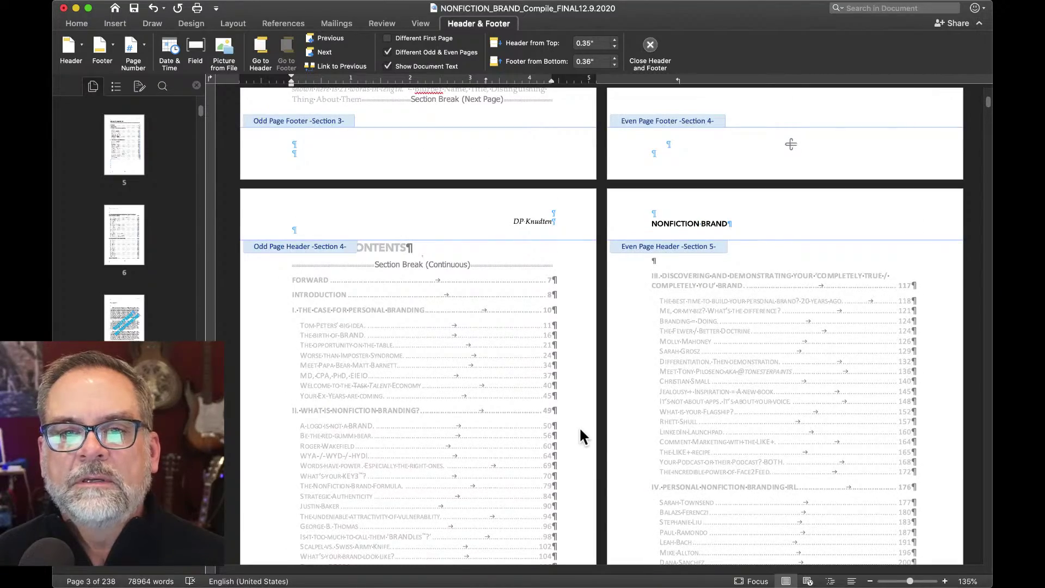
scroll(580, 430, down, 9)
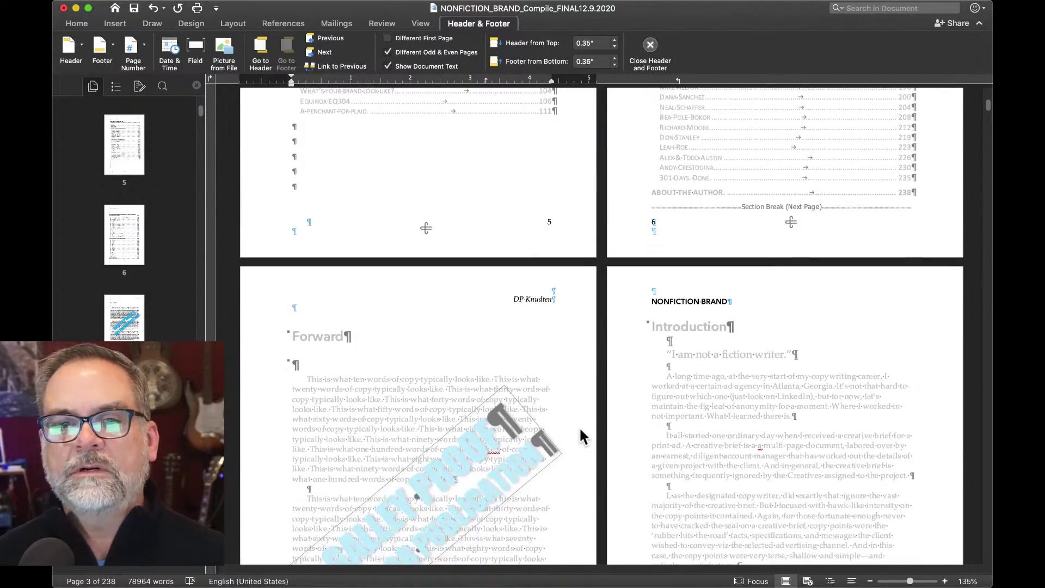
scroll(557, 375, down, 4)
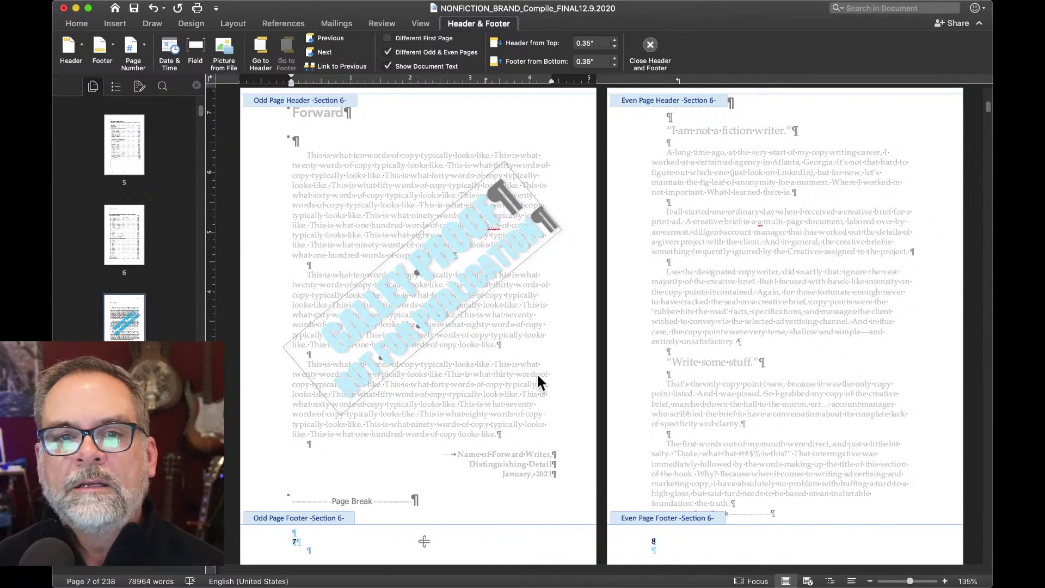
- Hide the formatting marks and leave header and footer editing to return to the body text
click(76, 23)
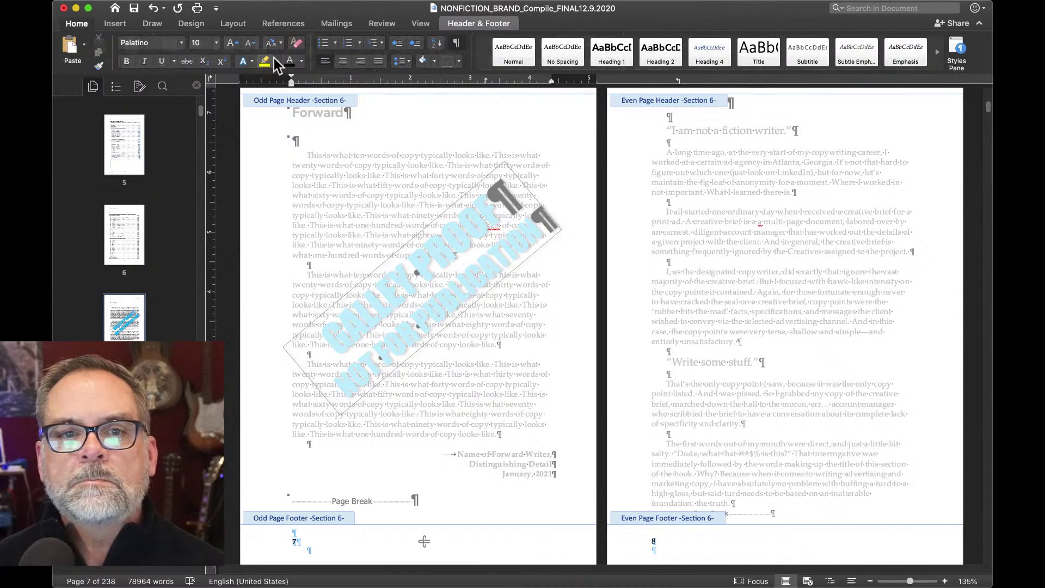
click(456, 43)
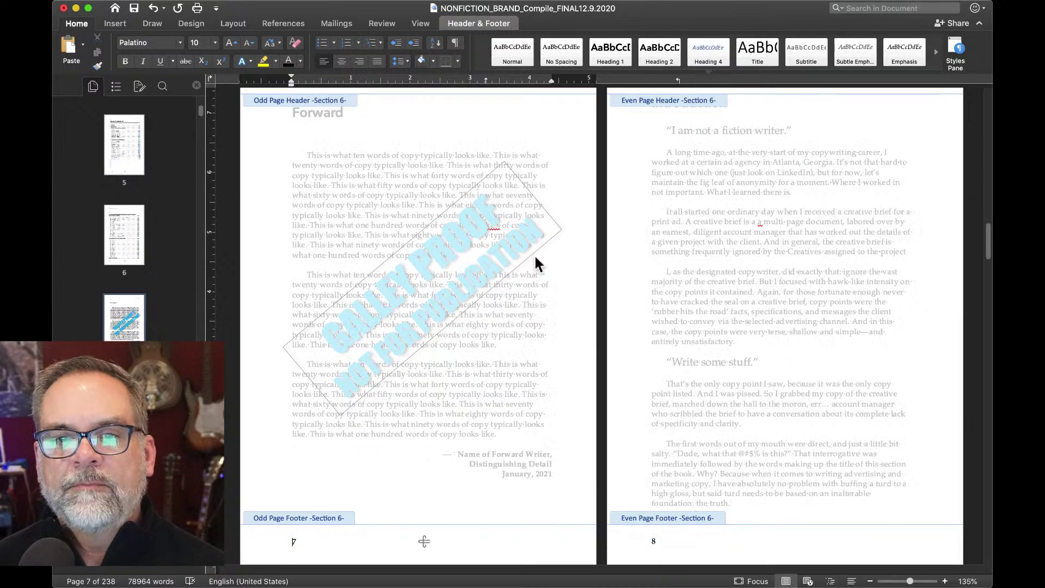
double_click(563, 405)
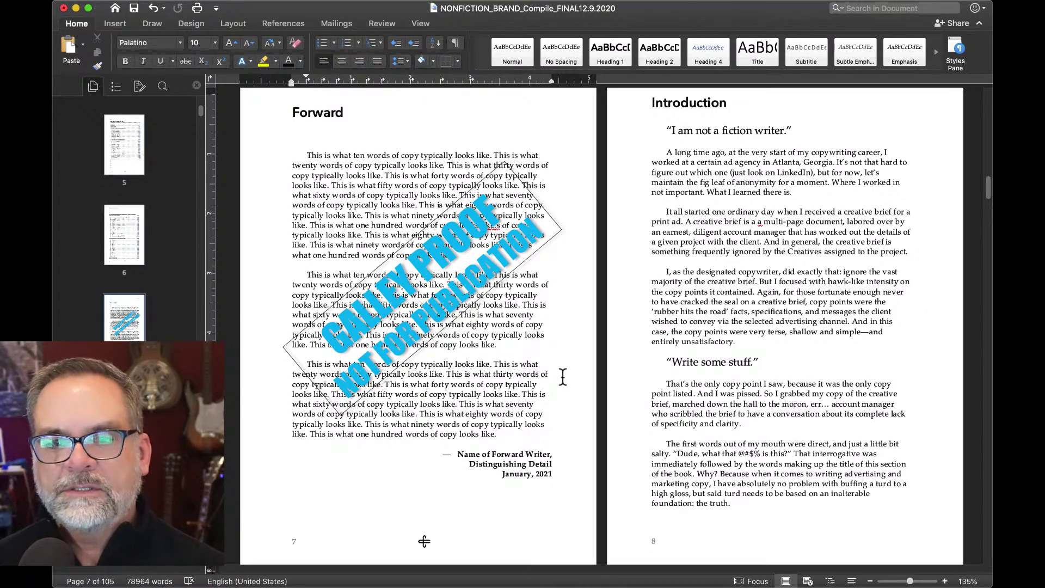
- Right-align and bold the attribution line below the opening quotation on page 10
scroll(559, 373, down, 10)
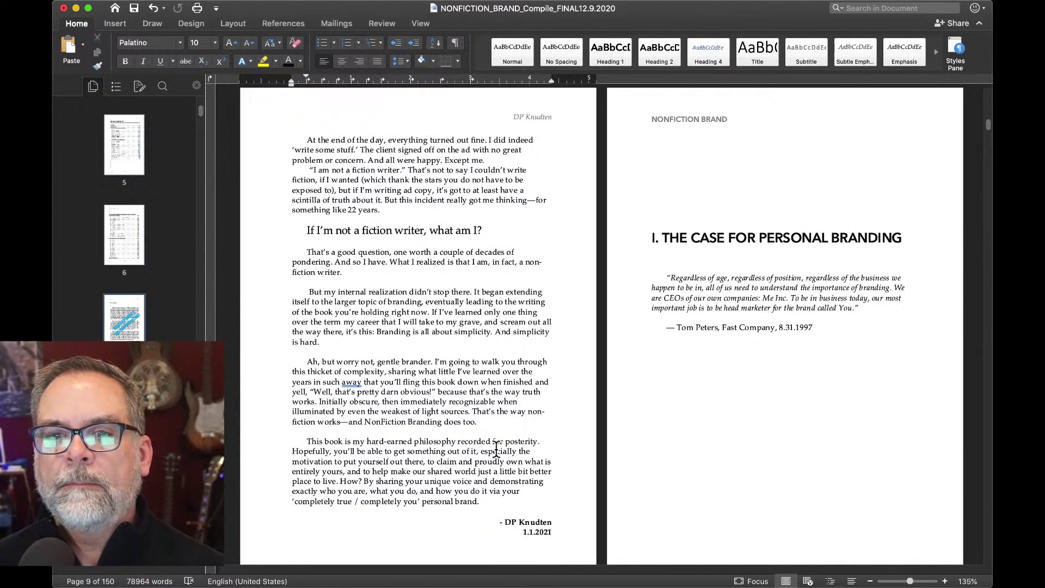
triple_click(718, 327)
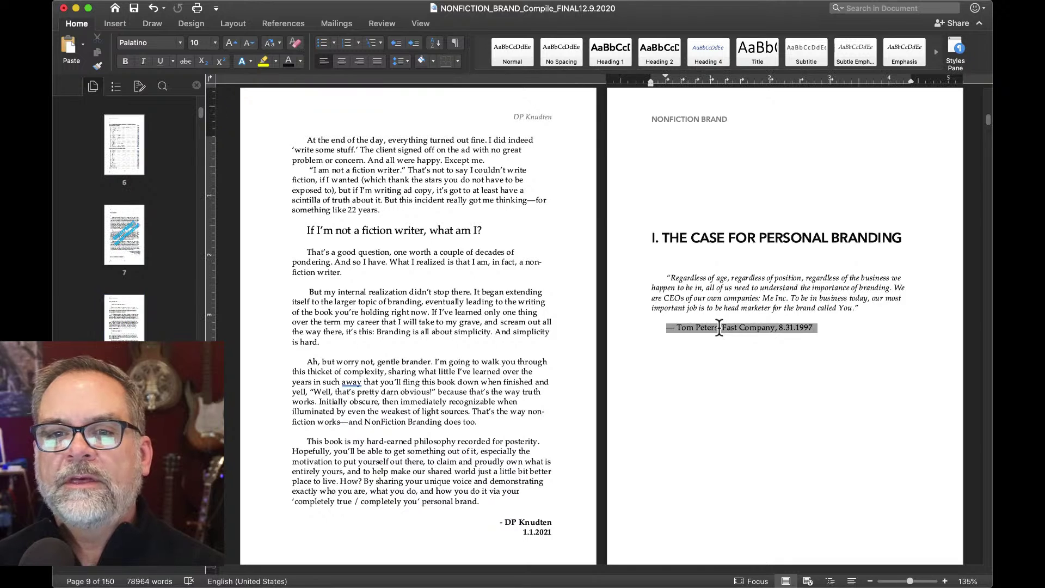
click(359, 61)
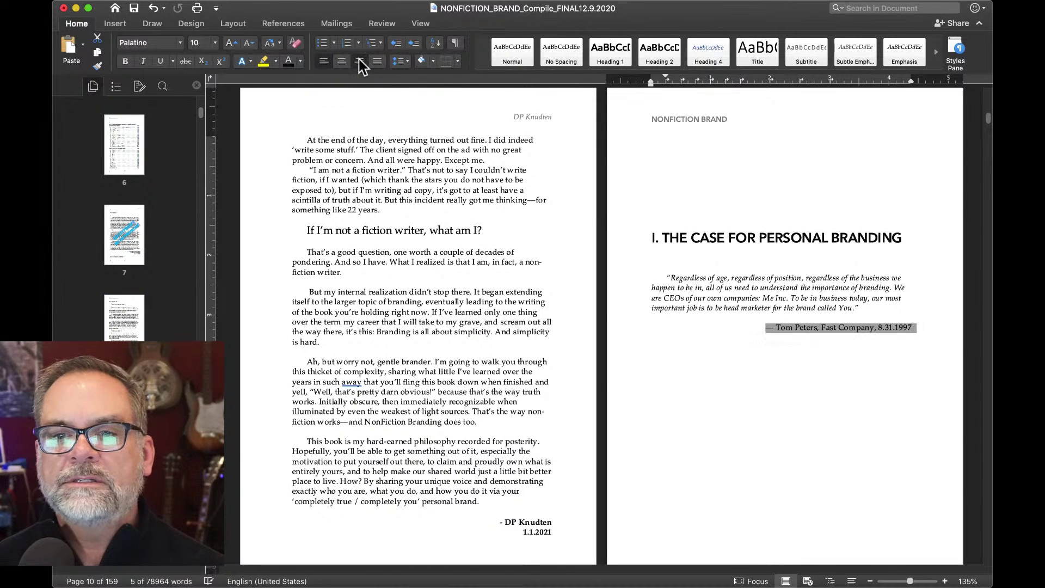
click(126, 64)
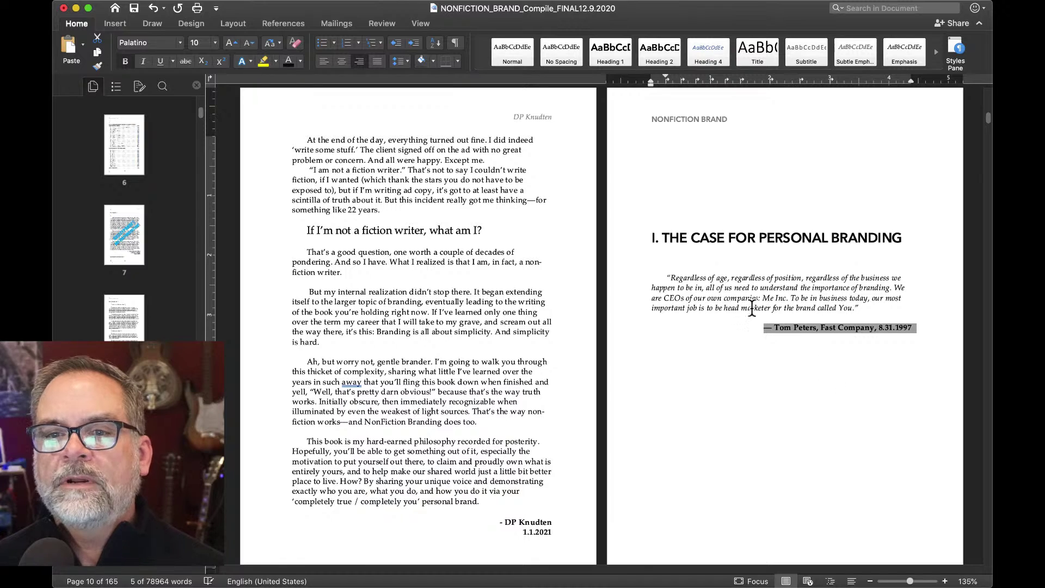
click(726, 325)
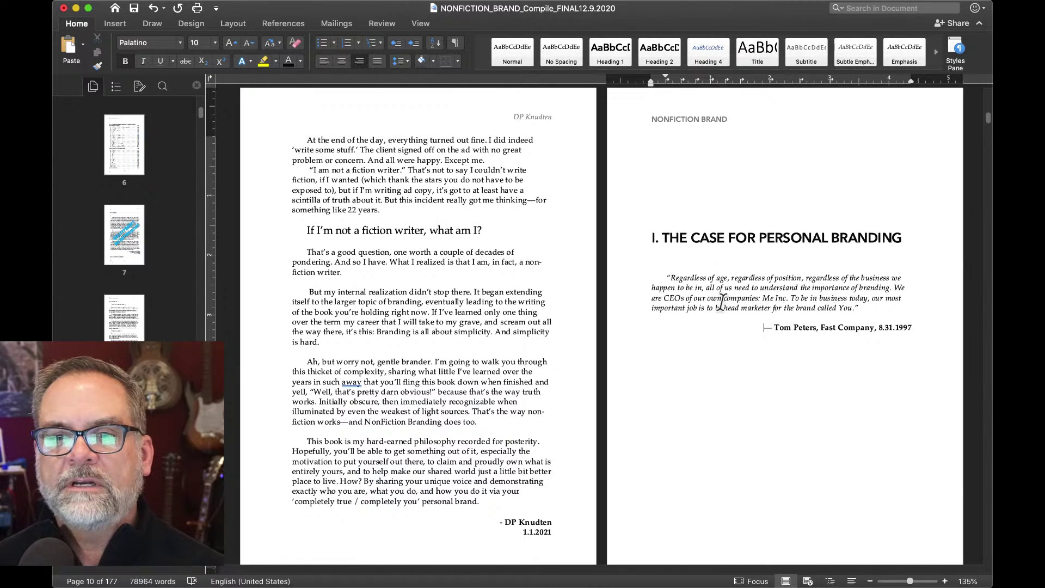
- Examine pages 9 through 16 for the layout of headings, page numbers and the small end-of-chapter ornaments
scroll(721, 300, down, 3)
scroll(722, 301, down, 2)
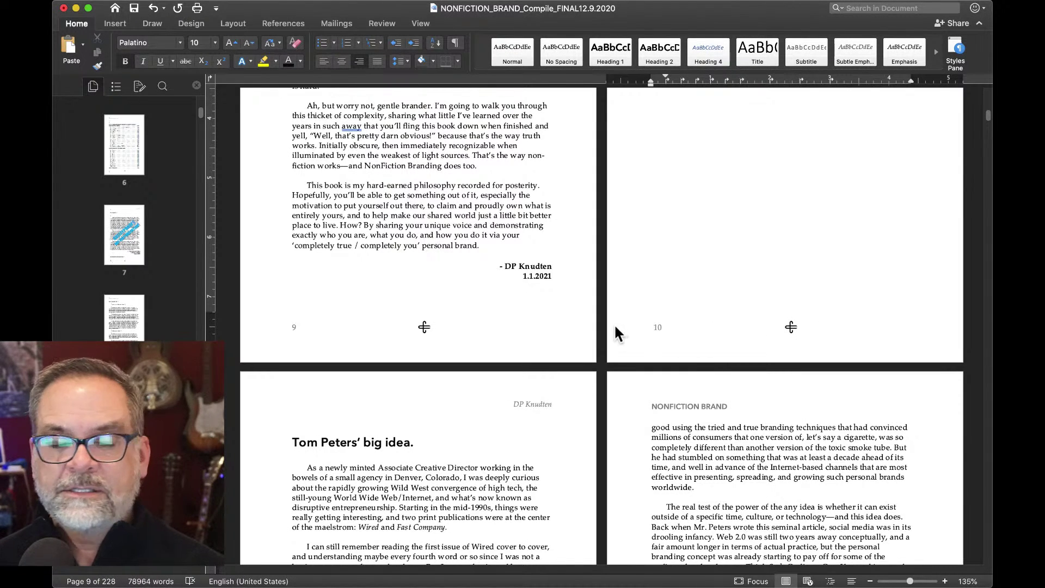
scroll(614, 326, down, 5)
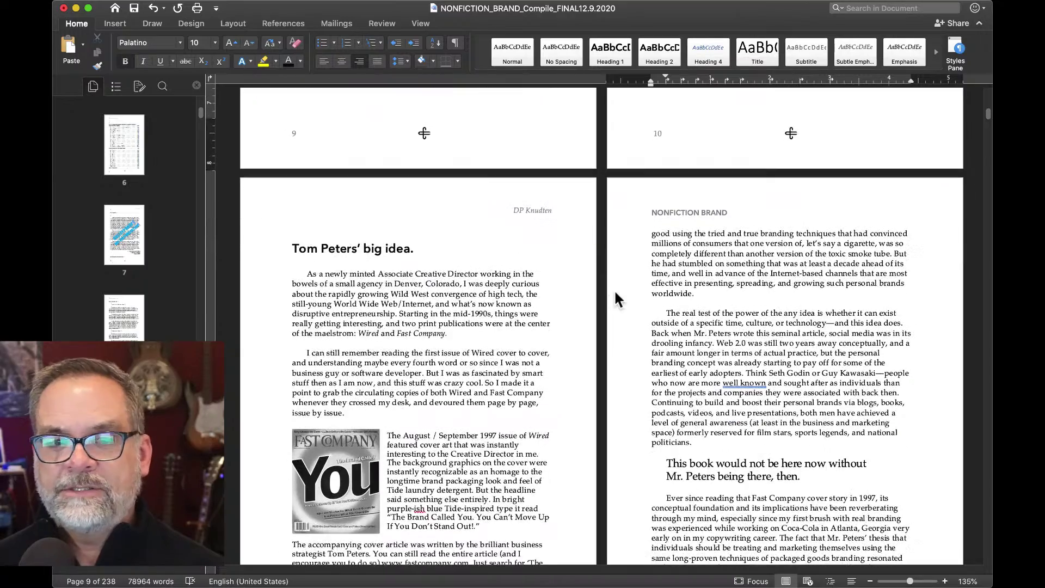
scroll(614, 297, down, 6)
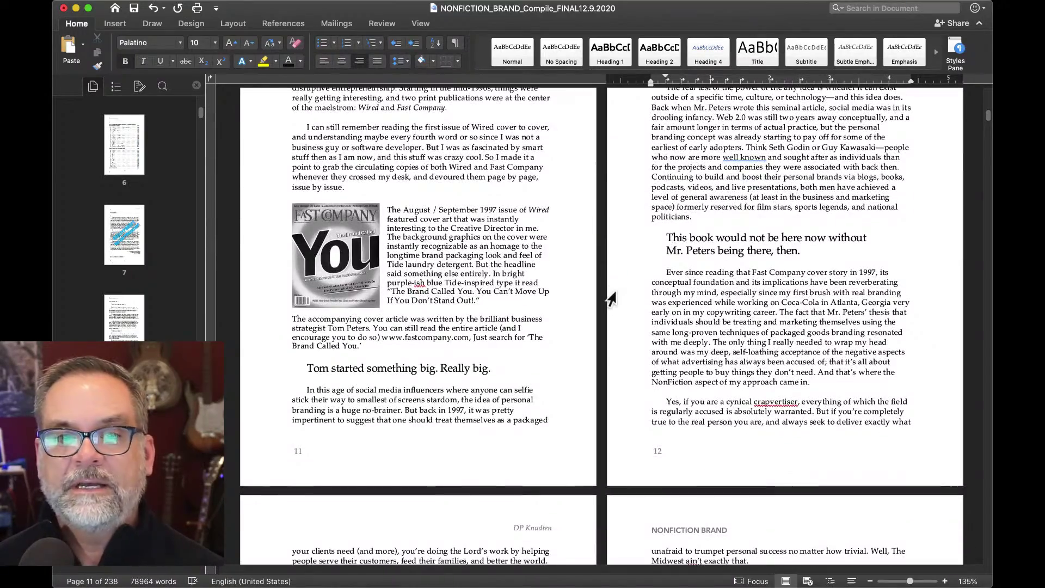
scroll(611, 299, down, 3)
scroll(611, 298, up, 15)
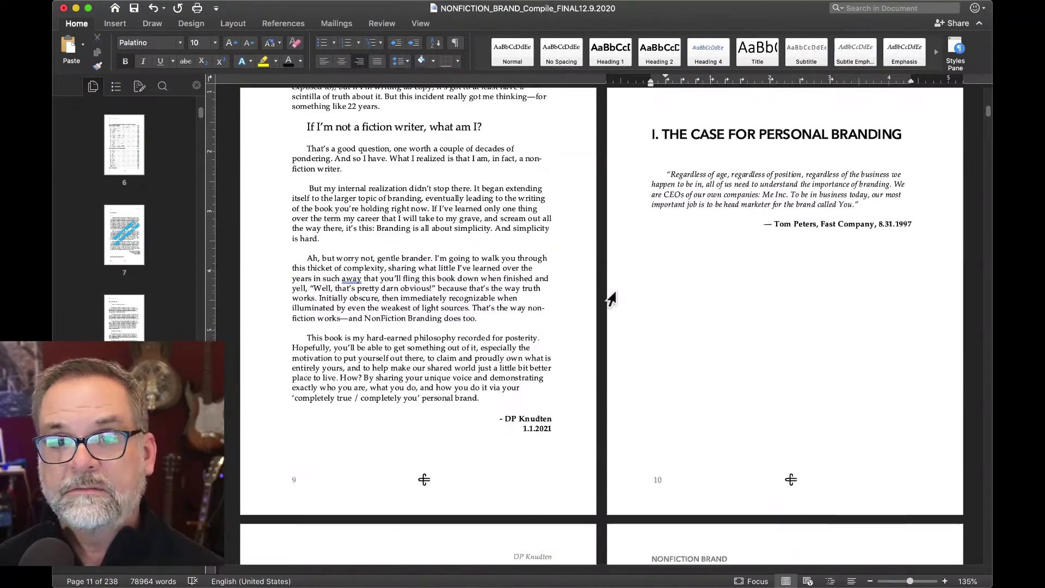
scroll(611, 298, up, 3)
scroll(611, 299, down, 3)
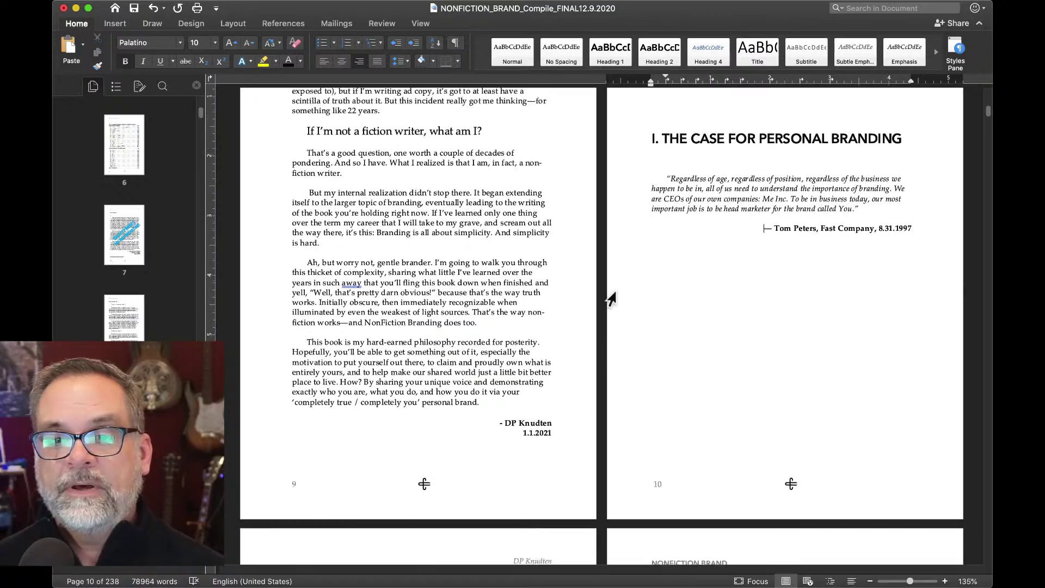
scroll(611, 298, down, 12)
scroll(611, 298, up, 13)
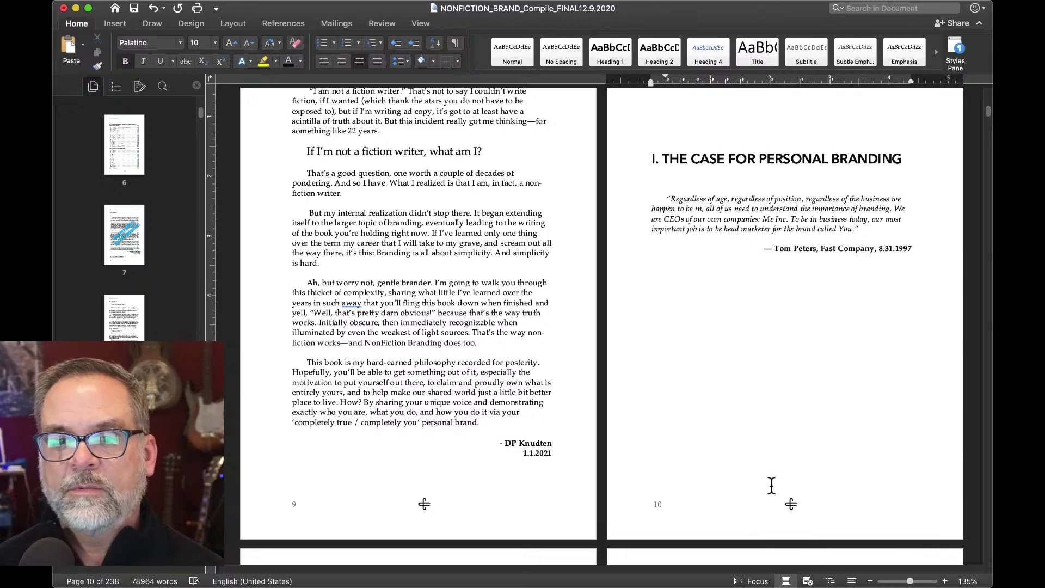
scroll(562, 441, up, 5)
scroll(490, 424, down, 5)
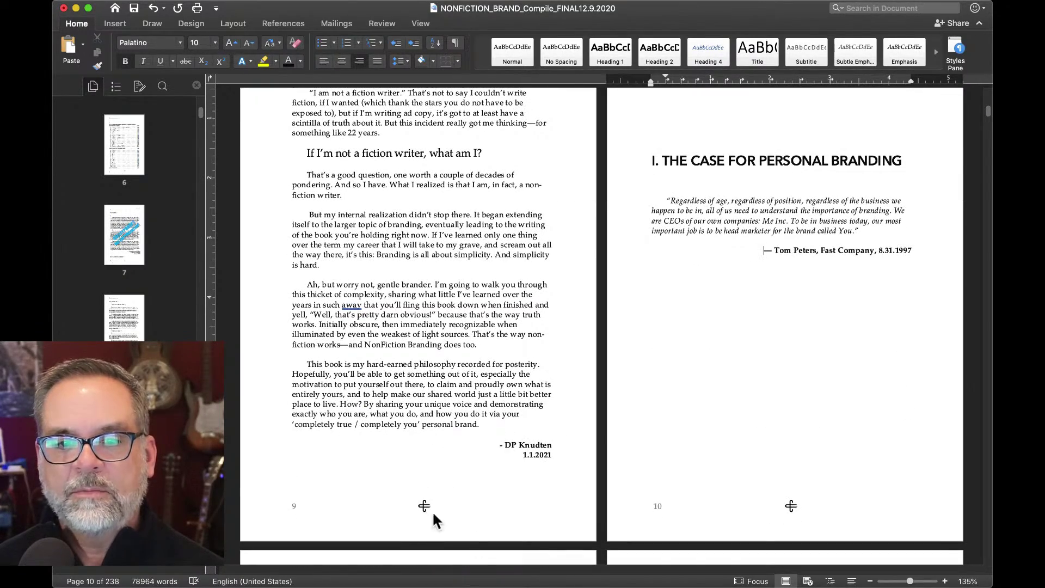
scroll(424, 506, down, 10)
scroll(423, 504, down, 10)
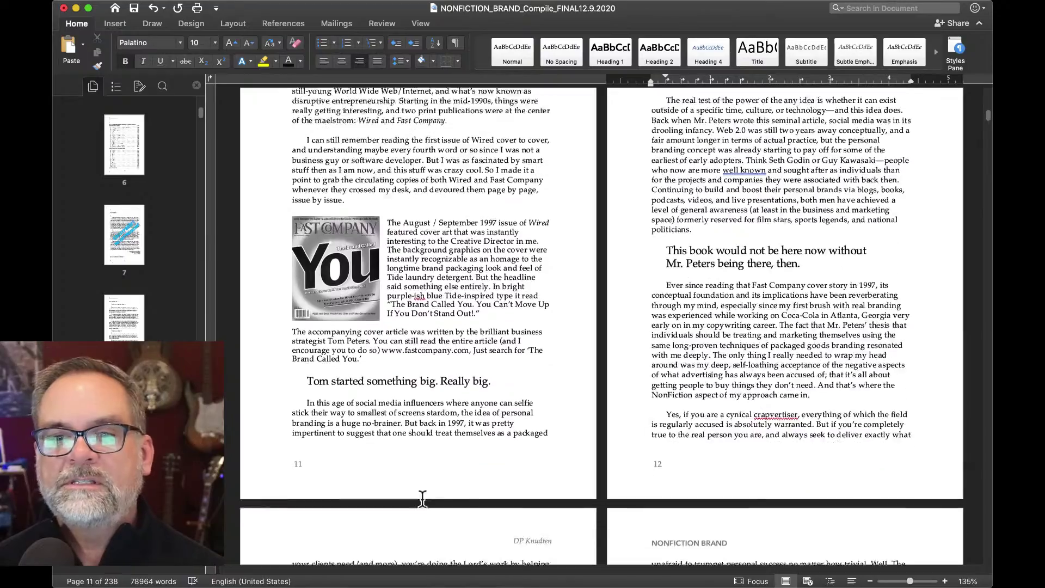
scroll(423, 499, up, 6)
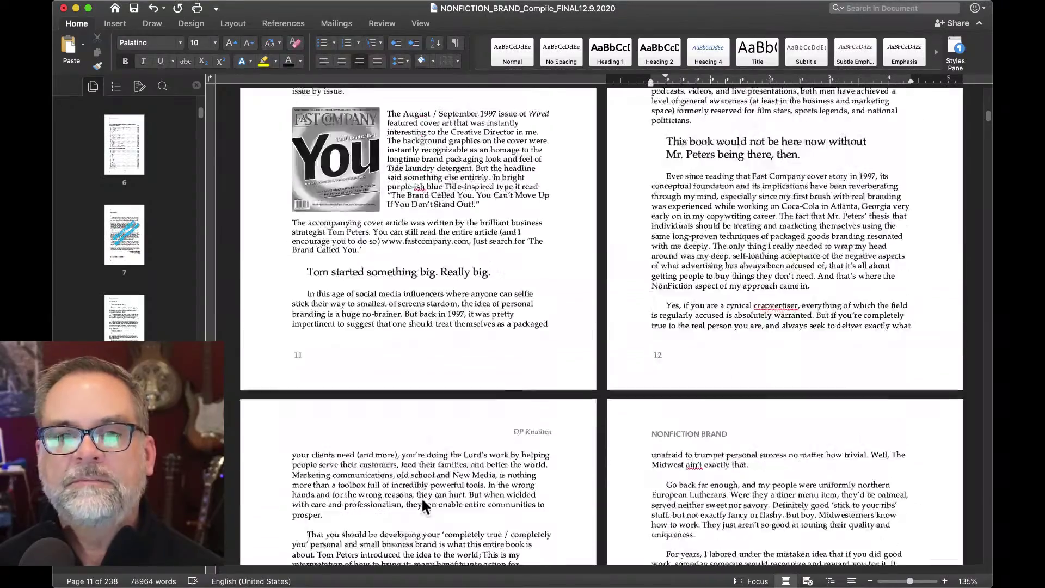
scroll(422, 506, down, 15)
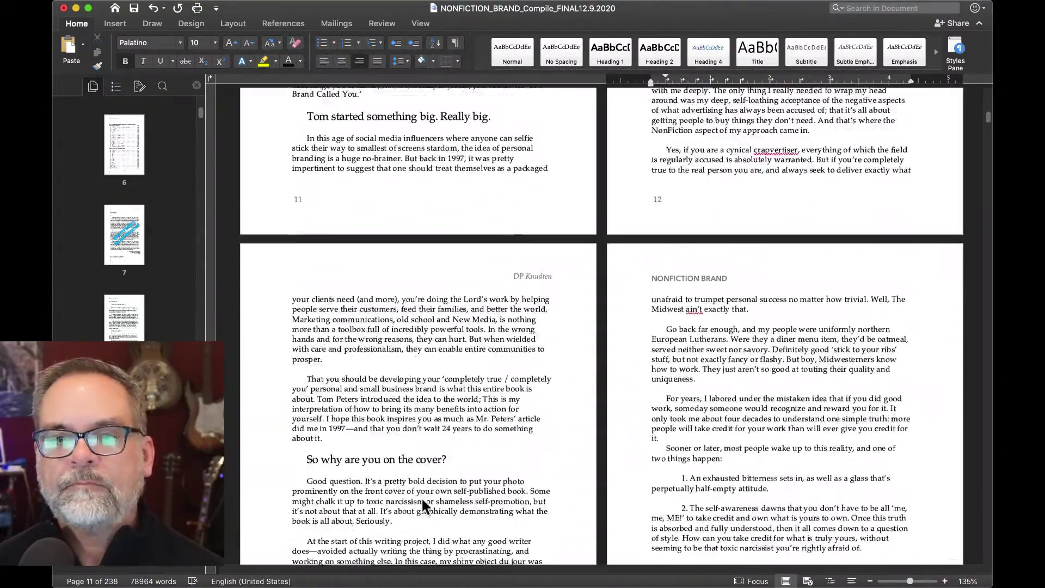
scroll(422, 498, down, 3)
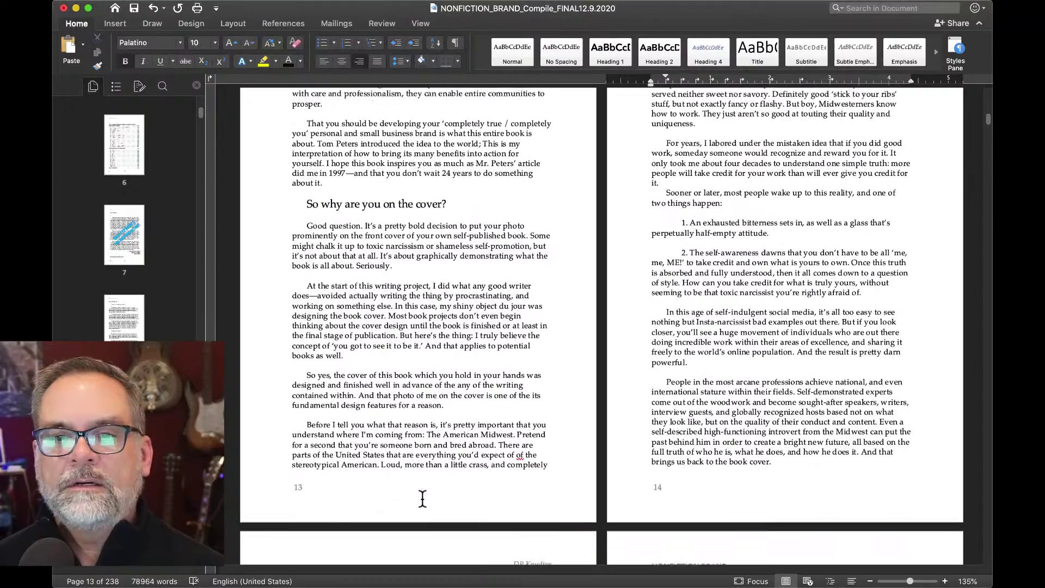
scroll(422, 499, down, 9)
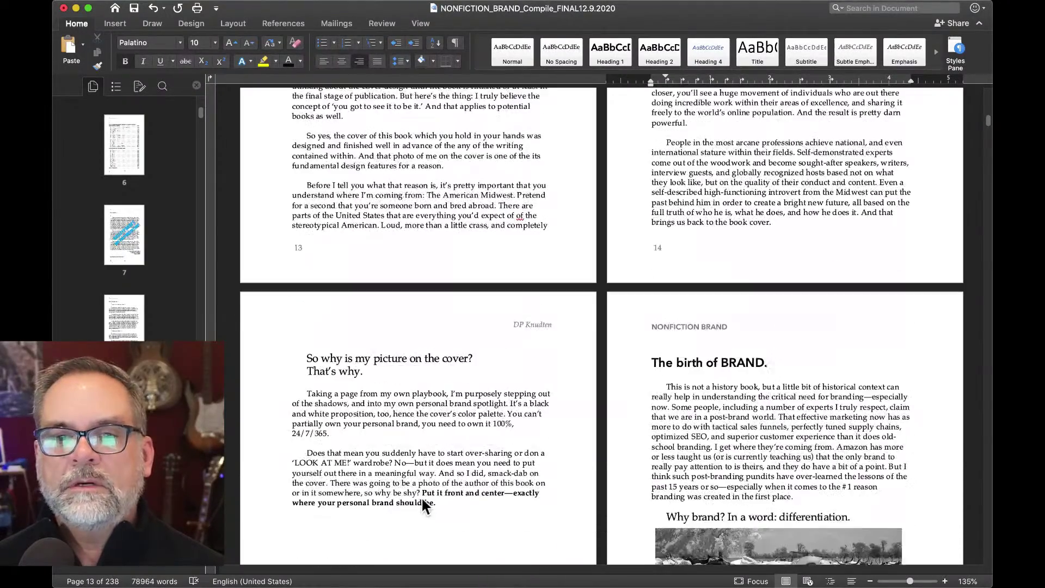
scroll(422, 498, down, 12)
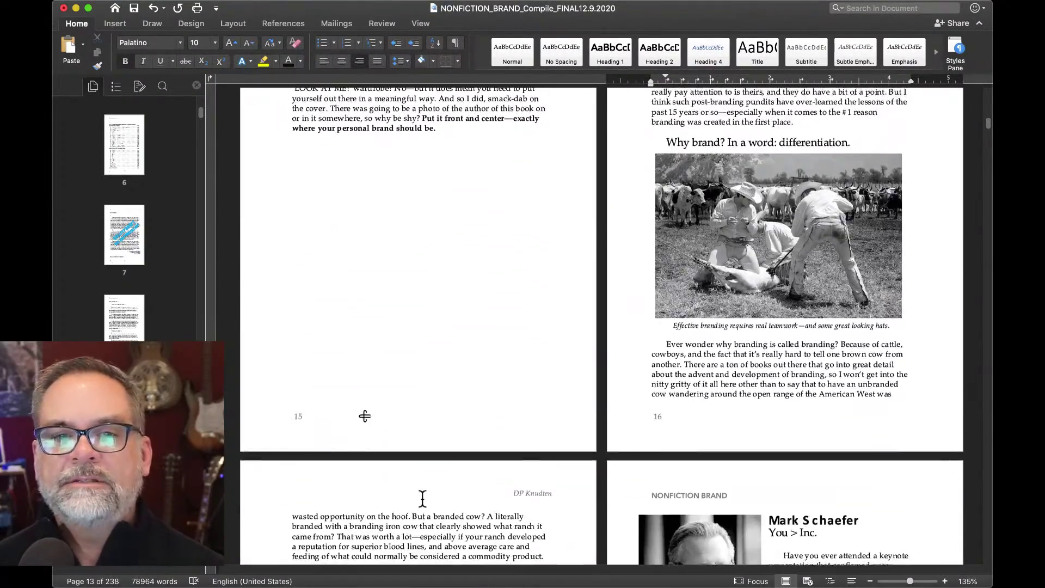
- Set the page 15 ornament's absolute horizontal position to 3" to the right of the page
scroll(423, 496, up, 7)
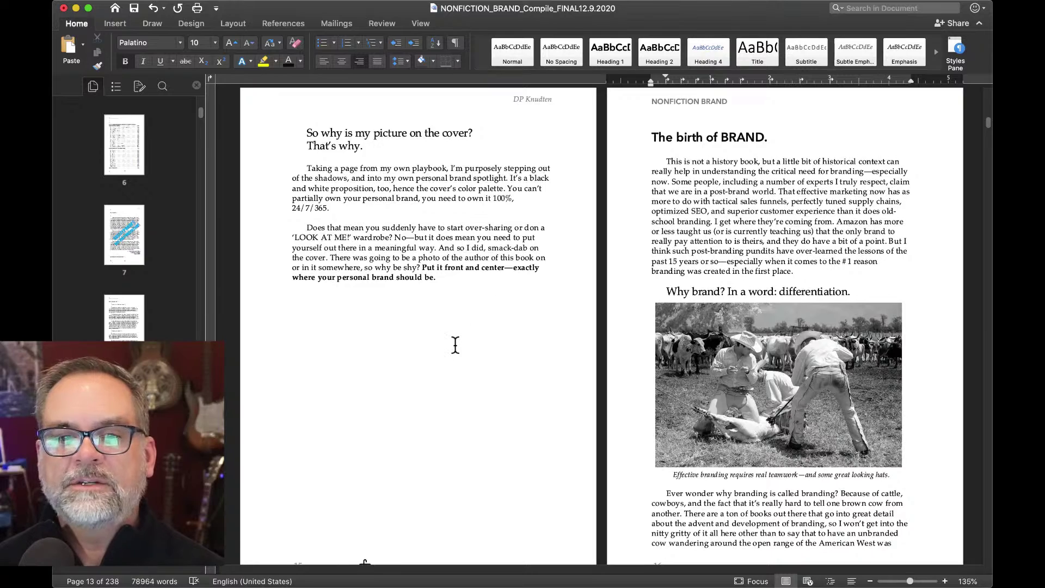
scroll(455, 344, down, 4)
click(363, 418)
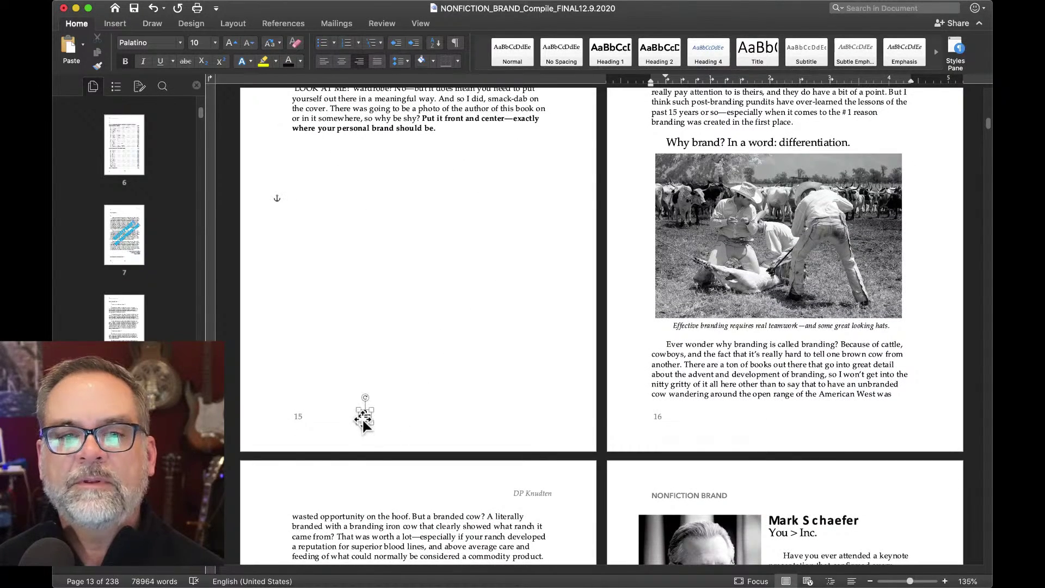
right_click(363, 419)
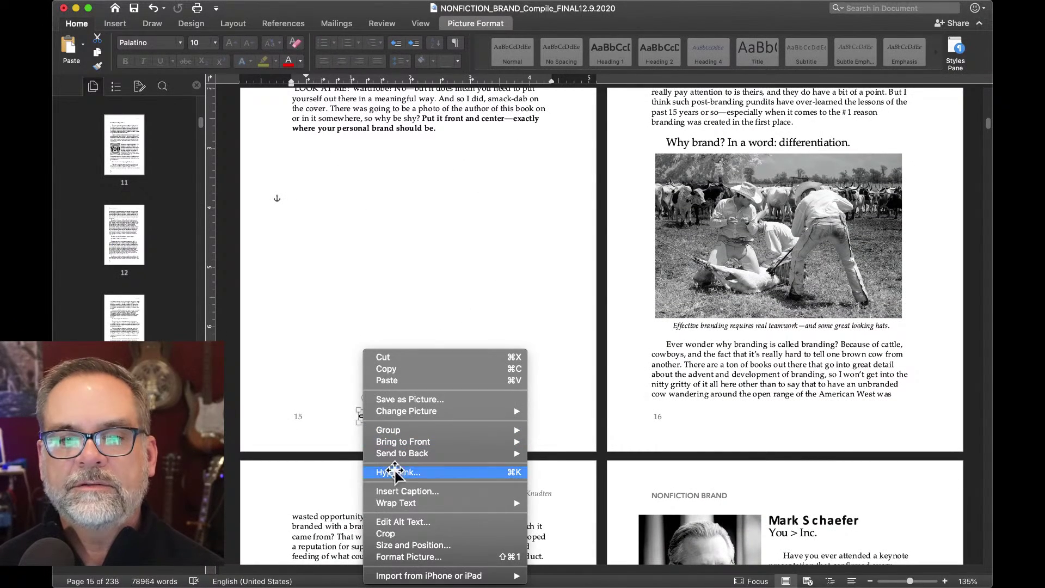
click(419, 547)
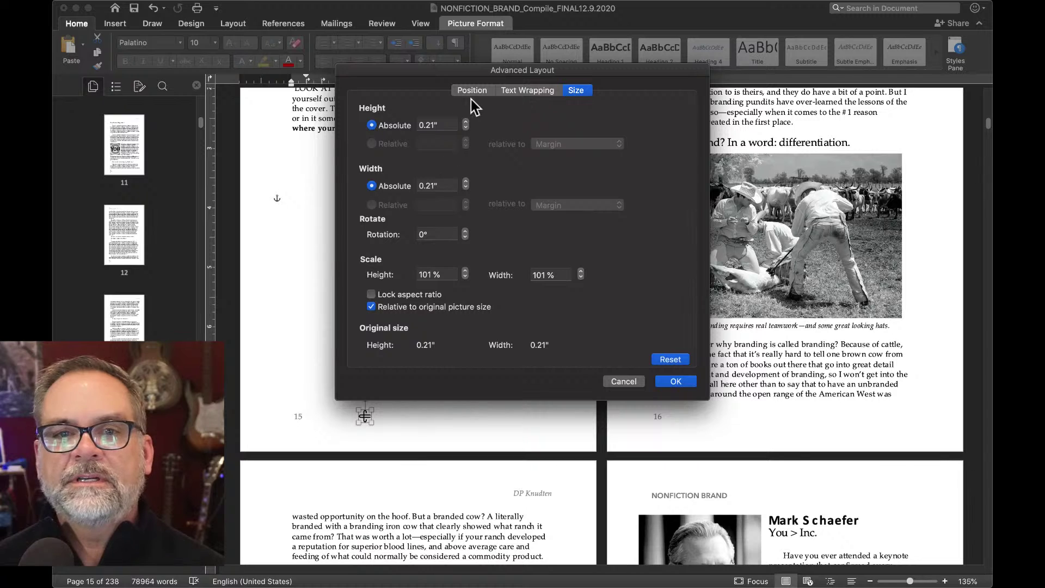
click(472, 92)
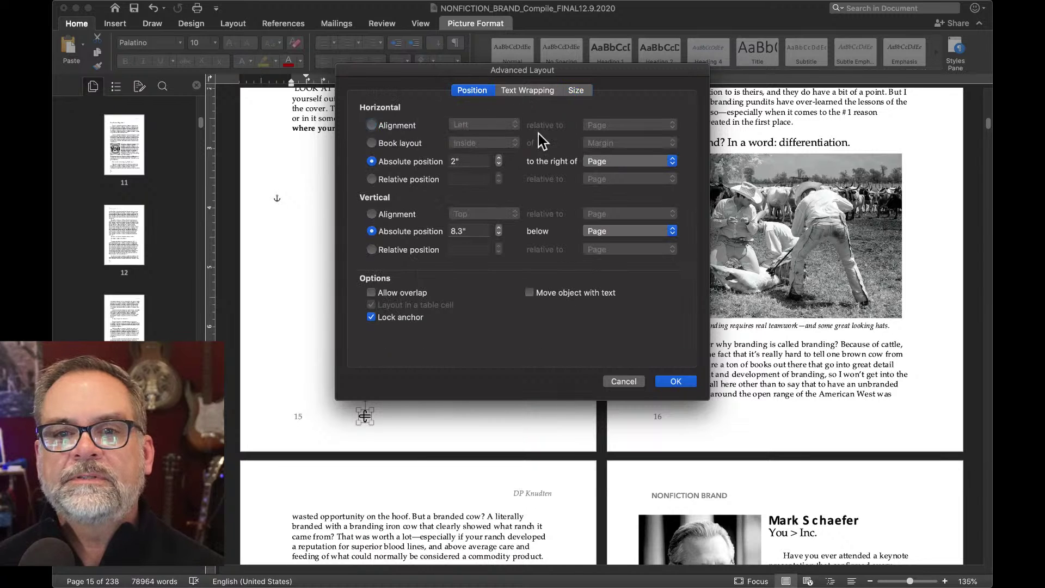
double_click(464, 162)
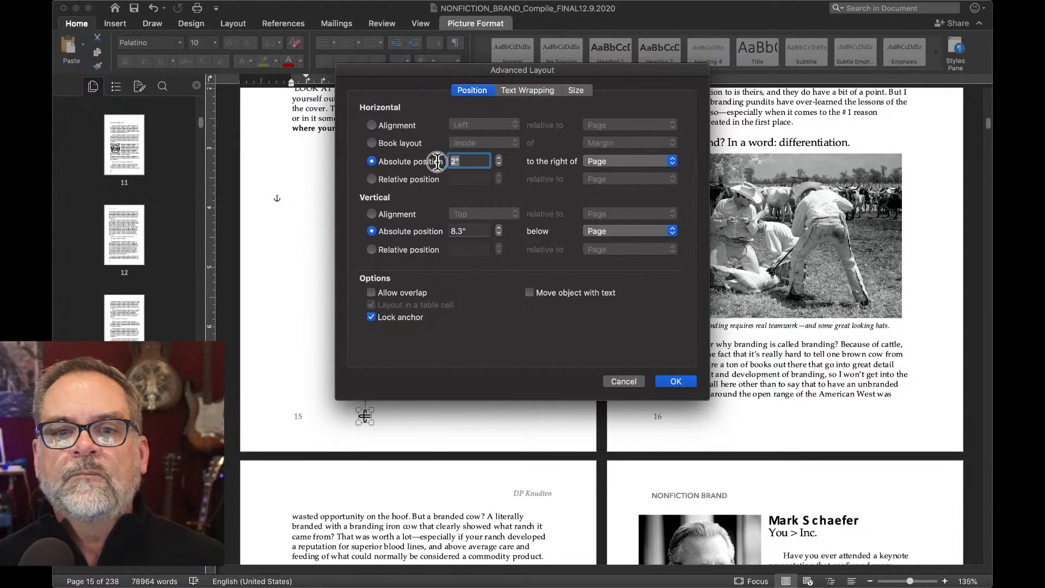
text(3)
key(Tab)
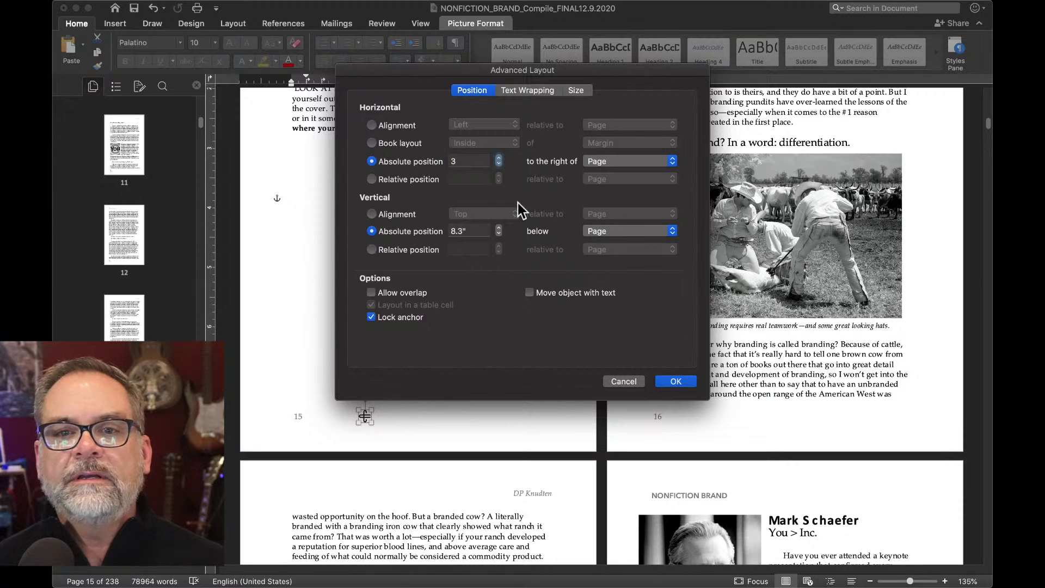
click(679, 382)
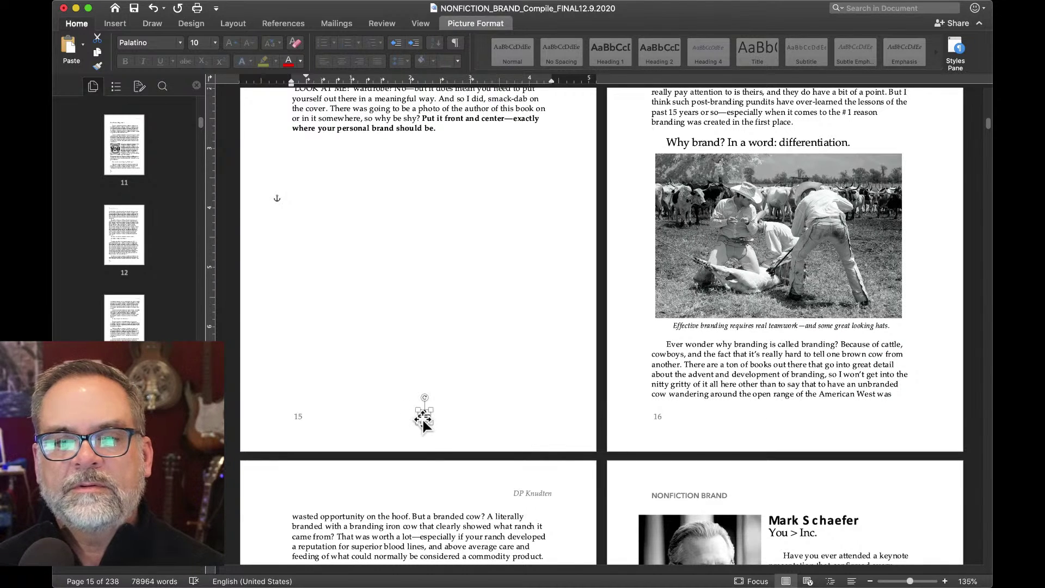
- Try to close the uneven letter gap in the name heading on page 18 by retyping its capital S
scroll(524, 419, down, 5)
scroll(524, 419, up, 10)
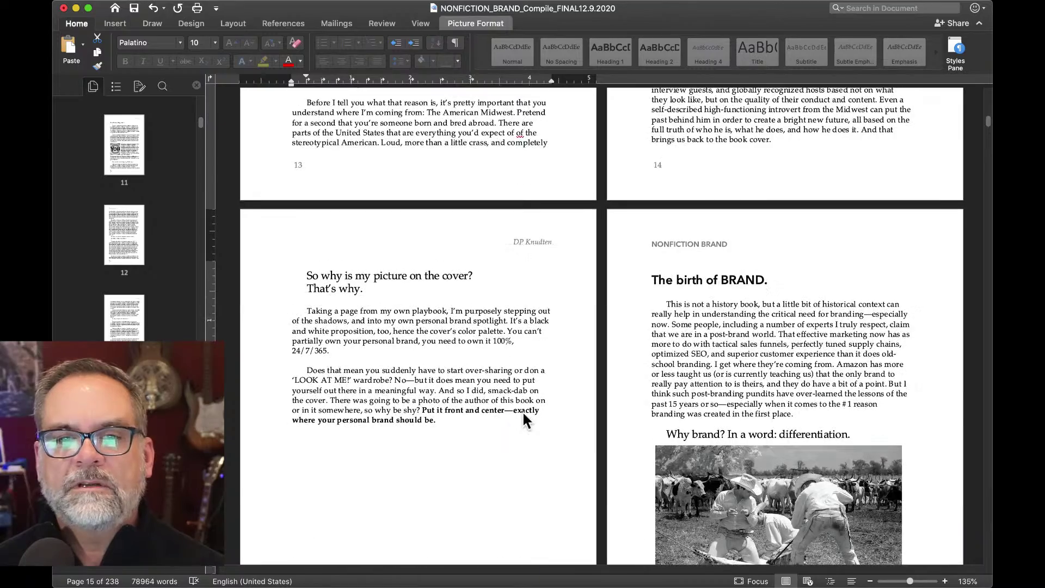
scroll(524, 419, down, 14)
scroll(524, 419, down, 3)
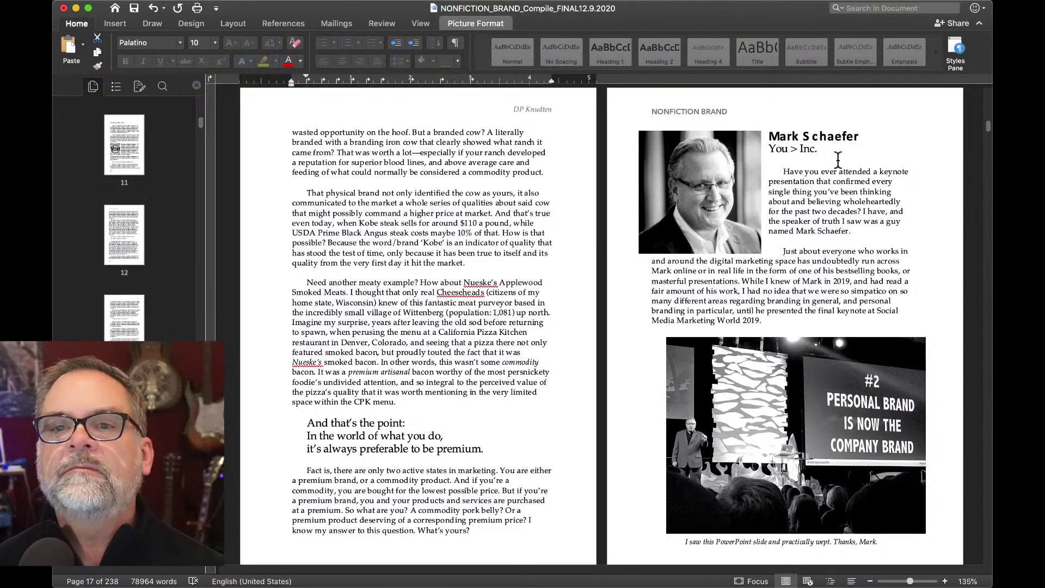
click(812, 137)
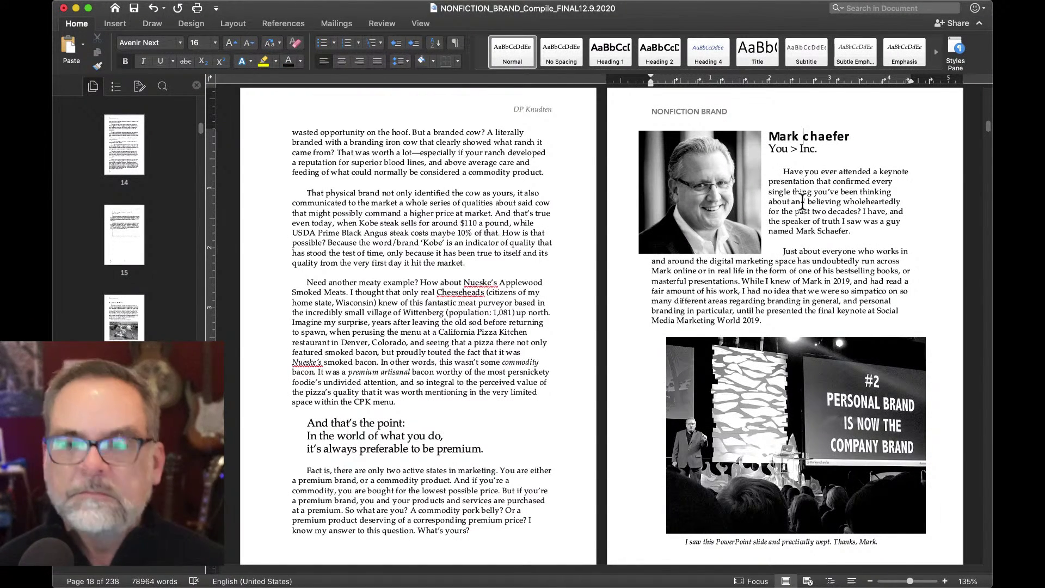
text(S)
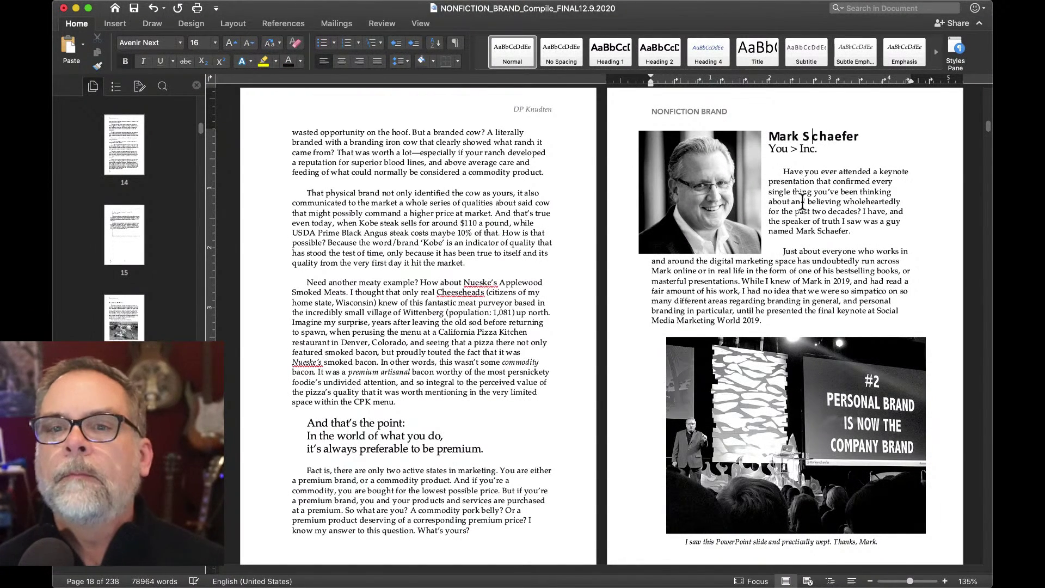
click(823, 270)
scroll(796, 187, up, 10)
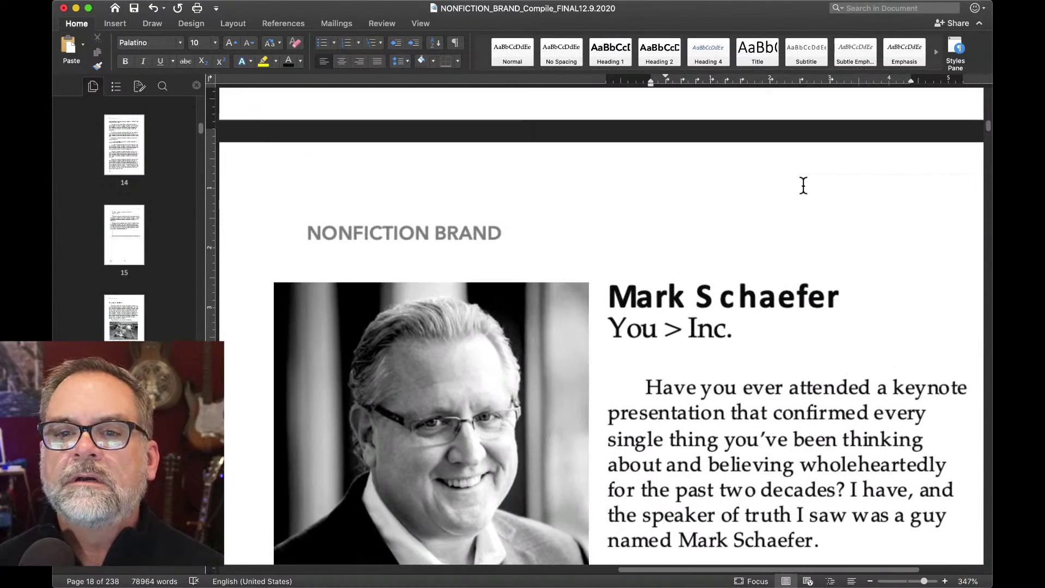
click(720, 297)
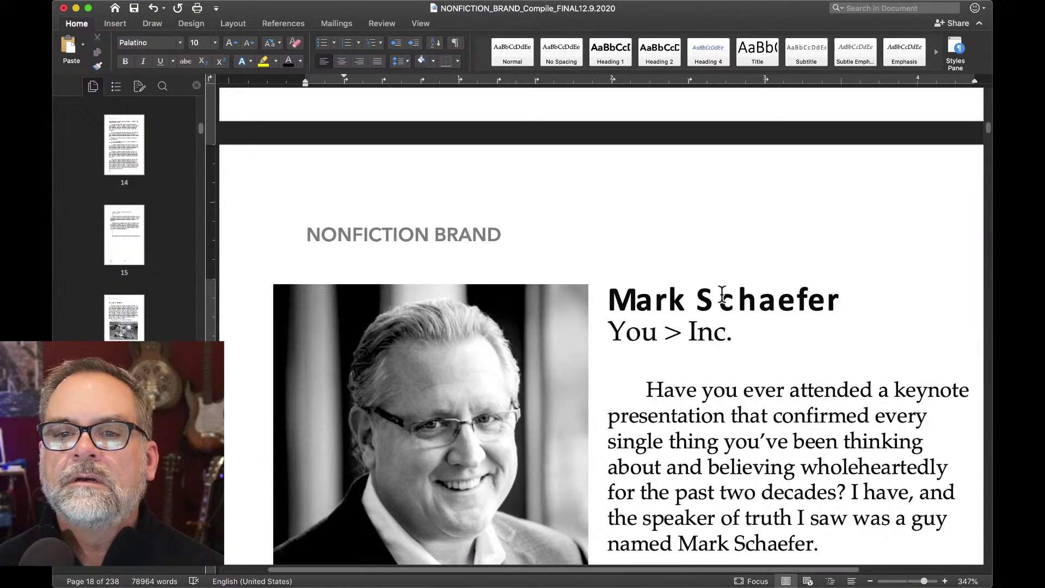
key(BackSpace)
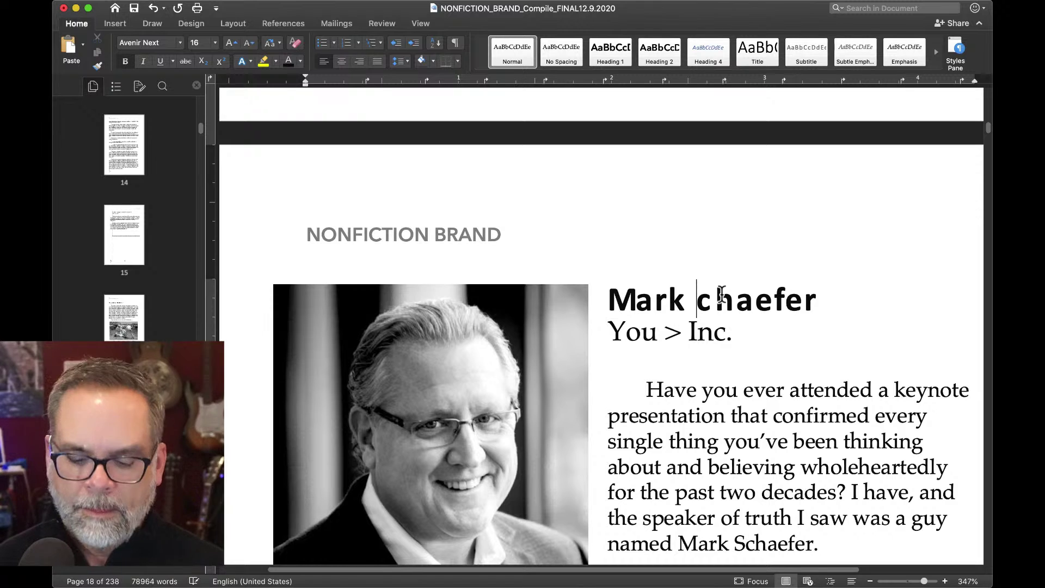
text(S)
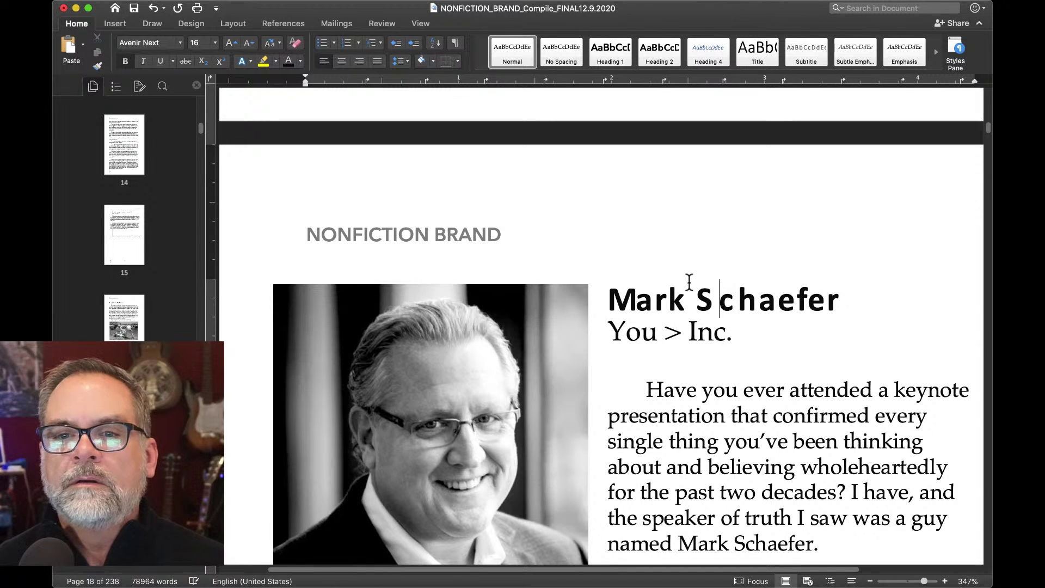
- Apply the Heading 2 style to the name heading beside the portrait on page 18 and close the styles list
triple_click(712, 296)
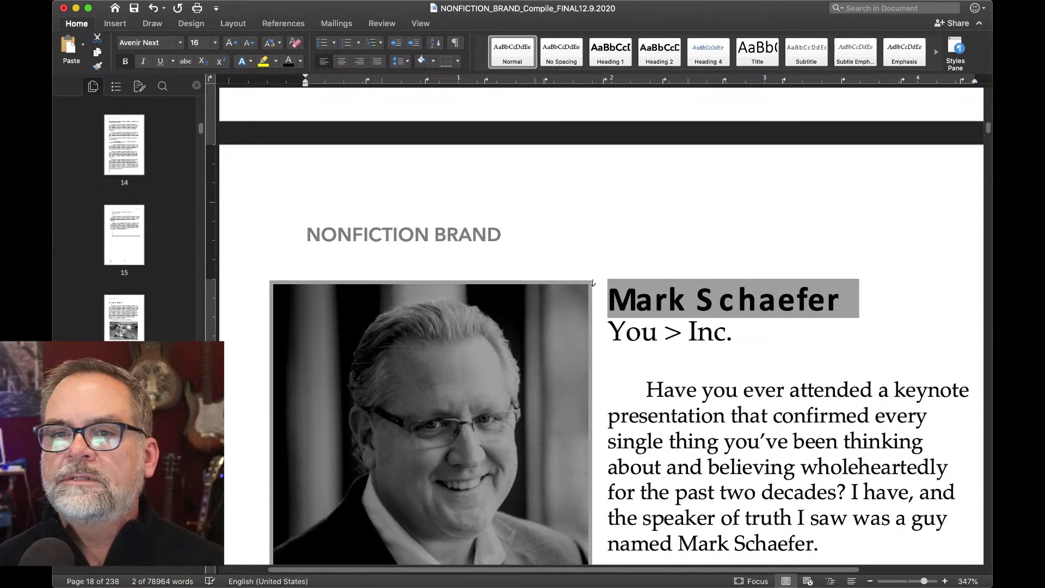
click(957, 53)
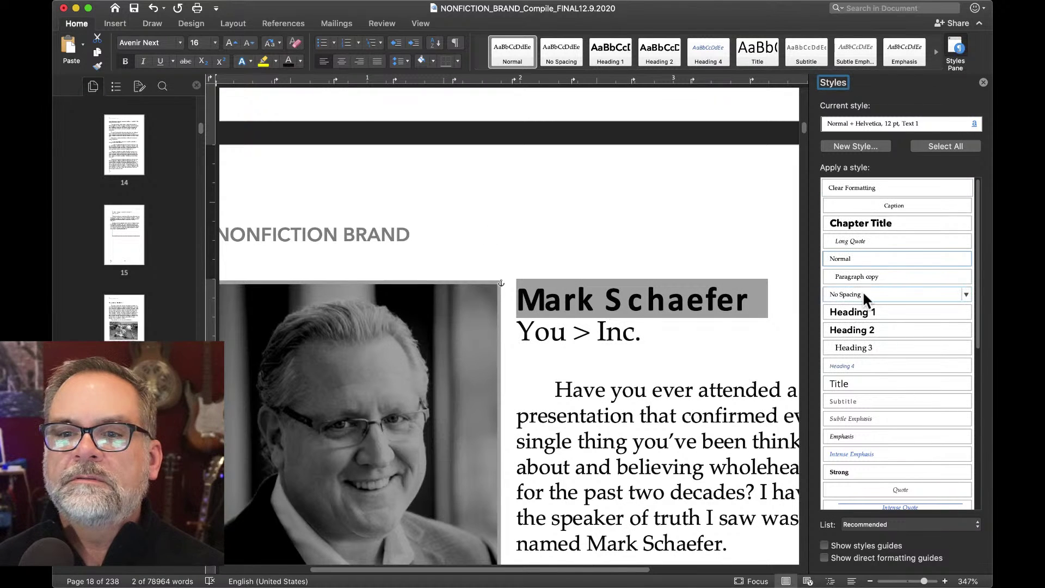
click(864, 329)
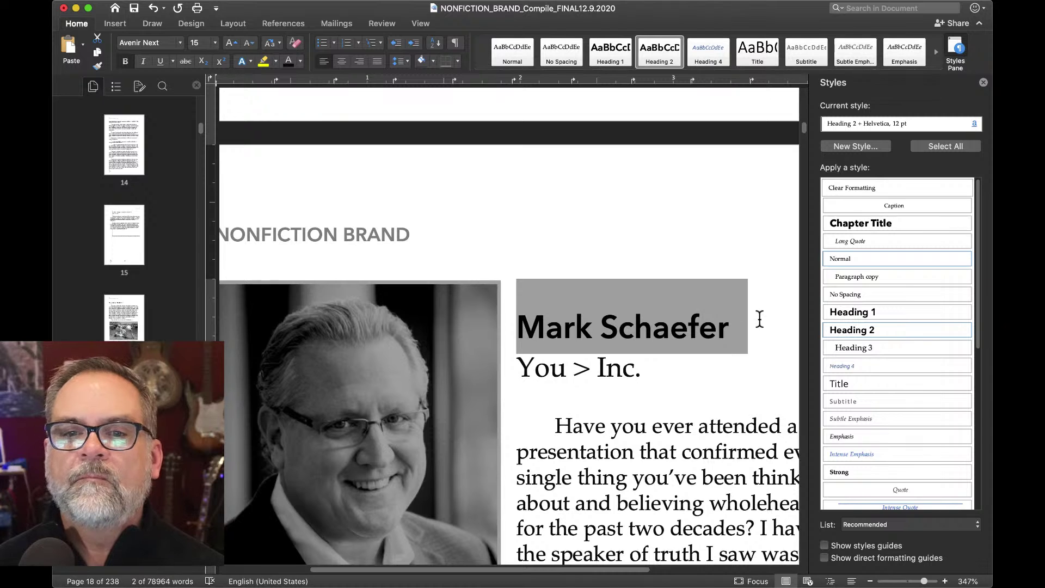
scroll(674, 328, down, 5)
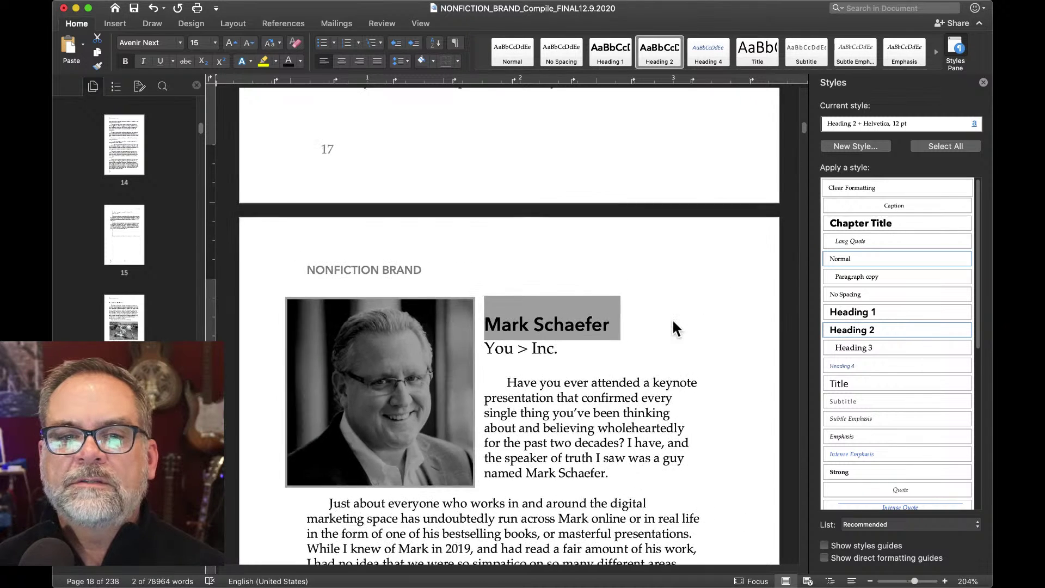
scroll(674, 328, up, 5)
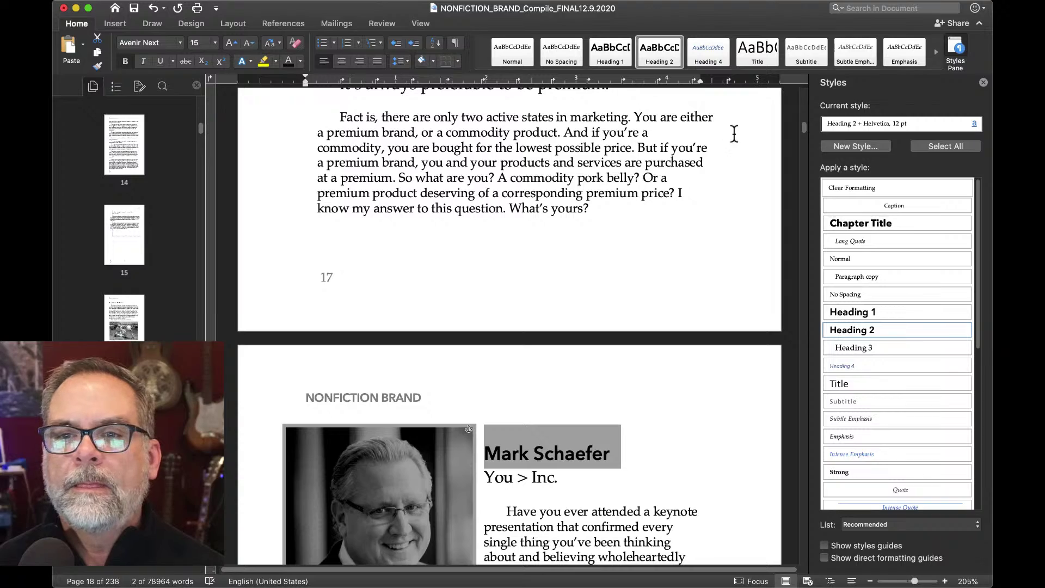
scroll(741, 215, down, 5)
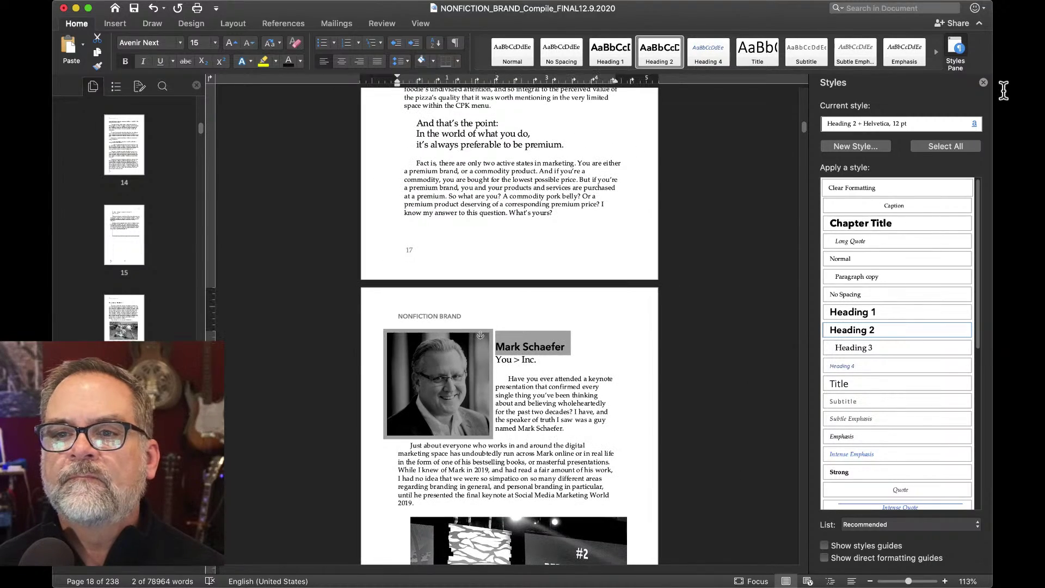
click(983, 82)
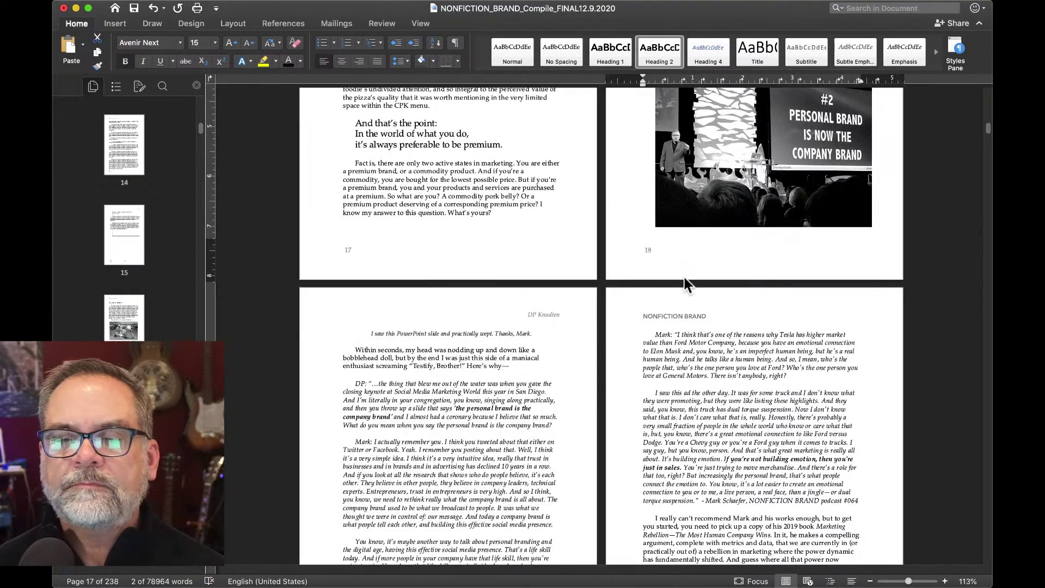
- Examine pages 11 through 18 for text flow, paragraph spacing, headings and page numbers
scroll(684, 277, up, 5)
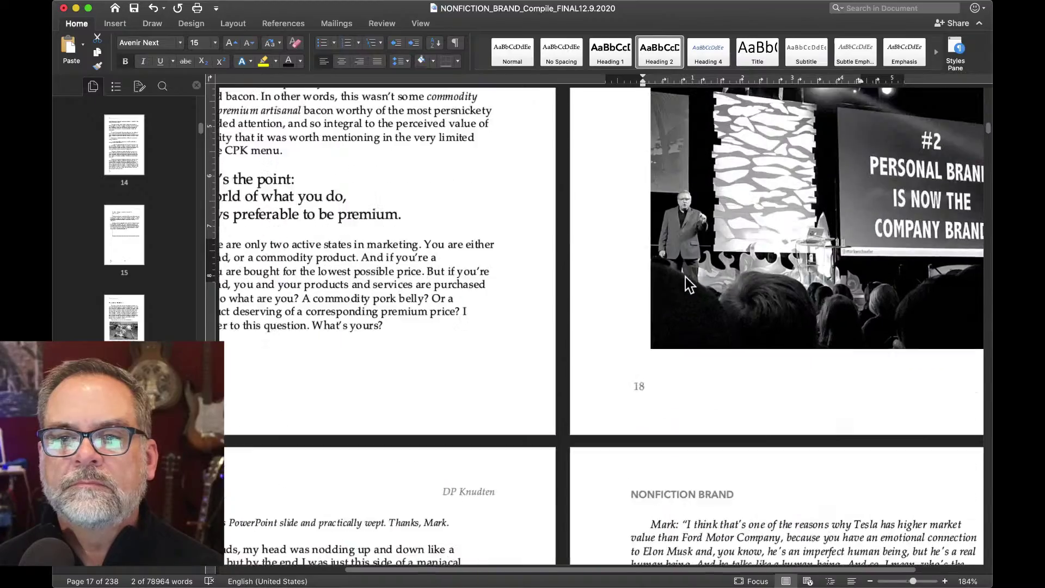
scroll(684, 276, down, 3)
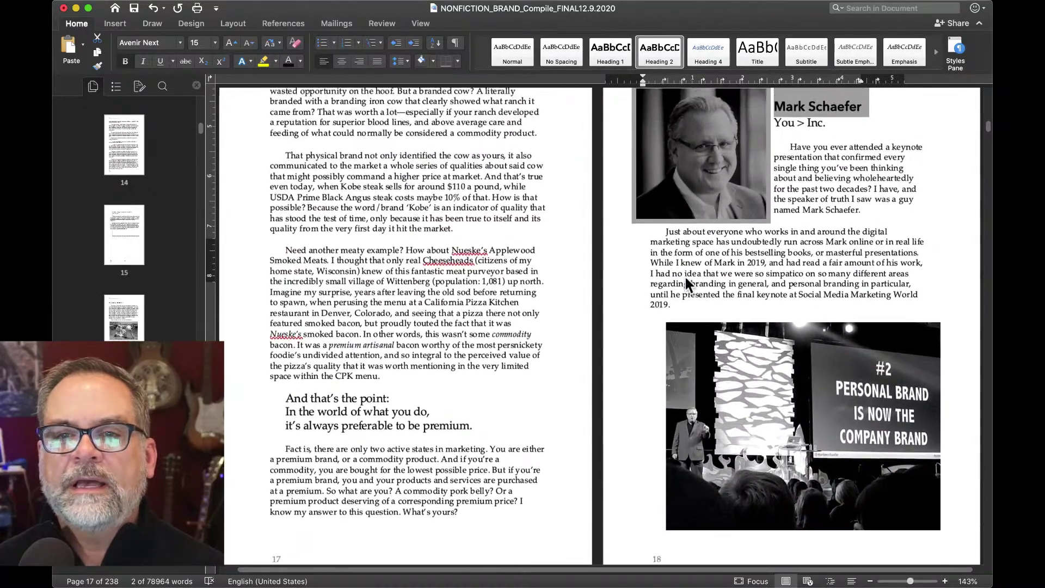
scroll(684, 276, up, 10)
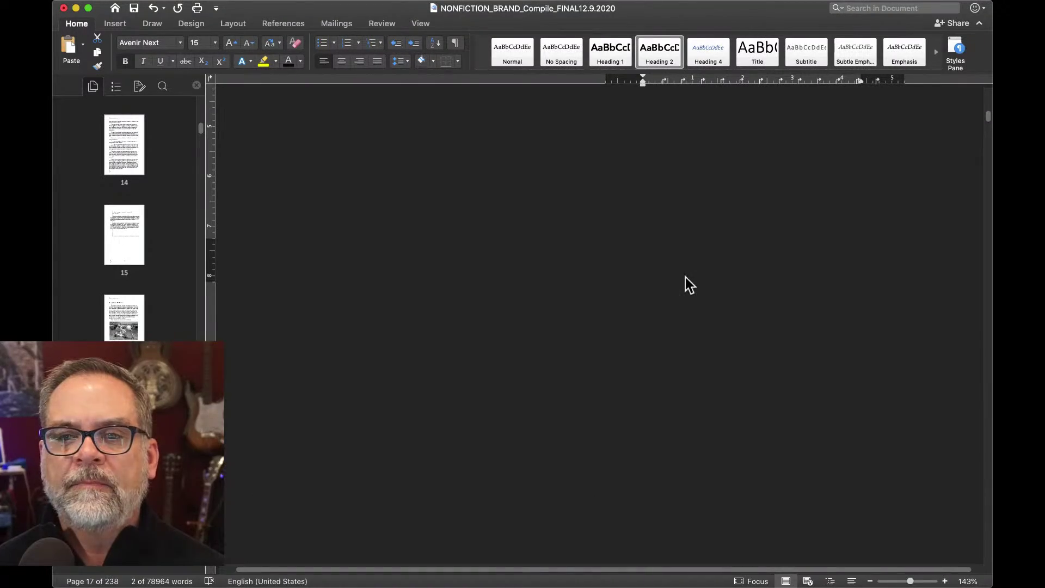
scroll(684, 277, down, 3)
scroll(684, 277, up, 10)
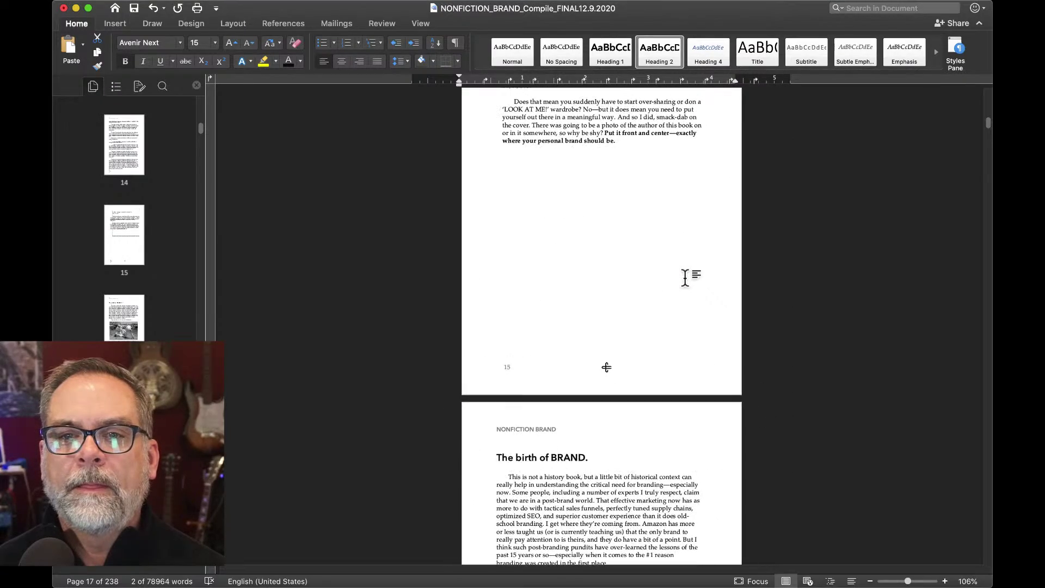
scroll(685, 276, down, 3)
scroll(685, 279, up, 15)
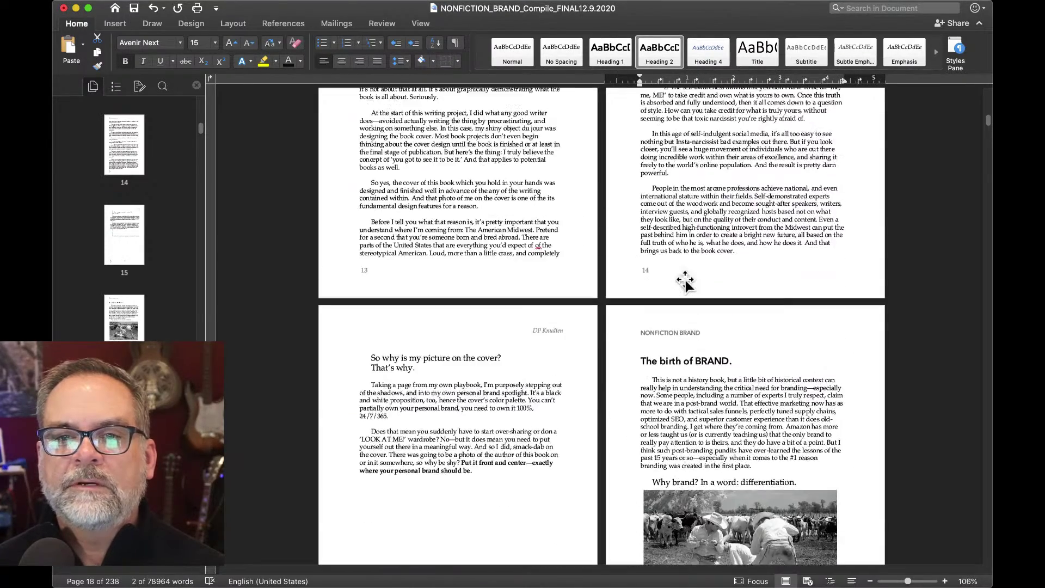
scroll(685, 279, down, 3)
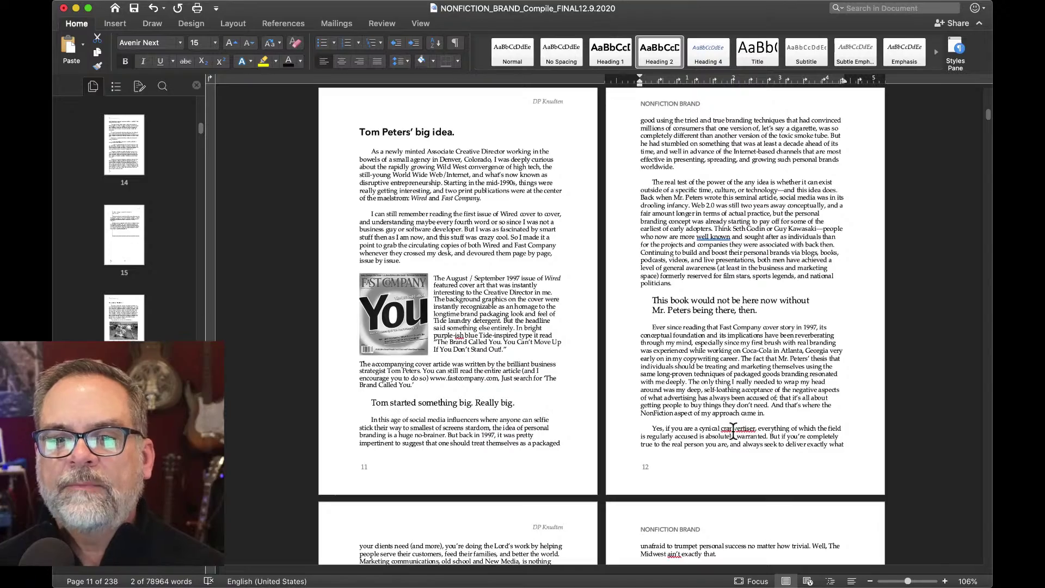
scroll(735, 432, down, 5)
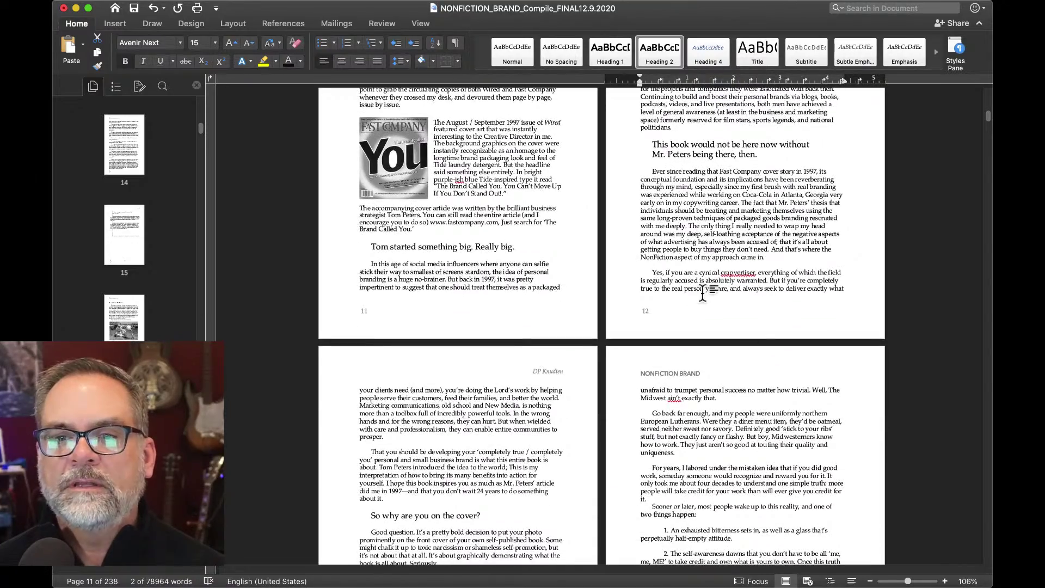
scroll(702, 294, up, 5)
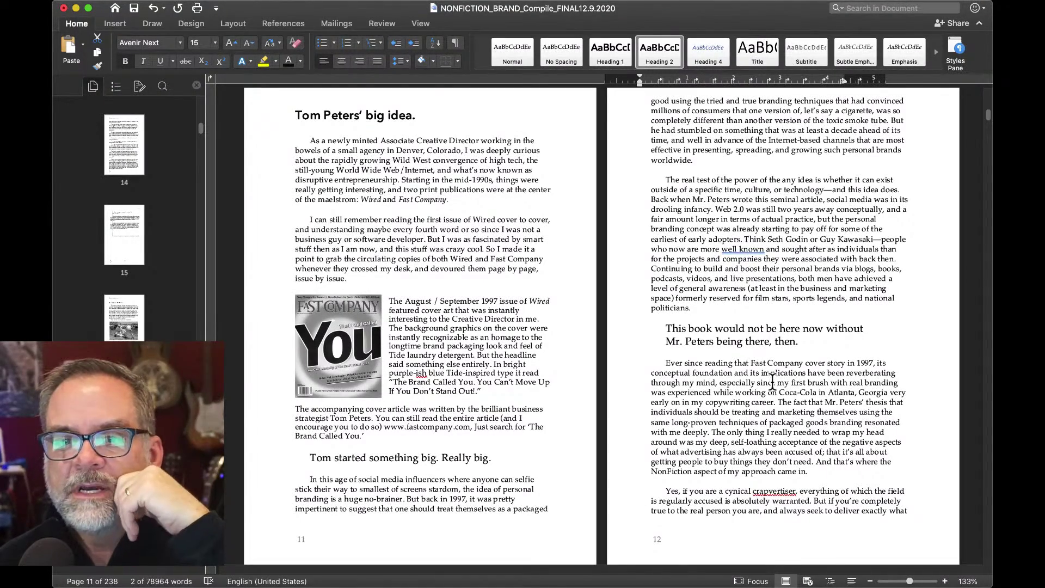
scroll(772, 381, down, 5)
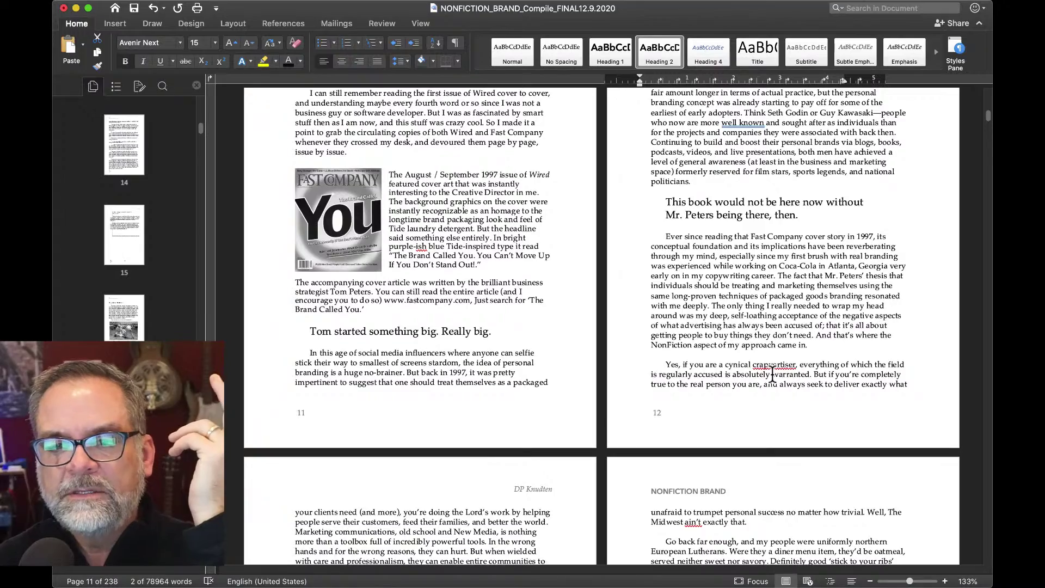
scroll(763, 394, down, 9)
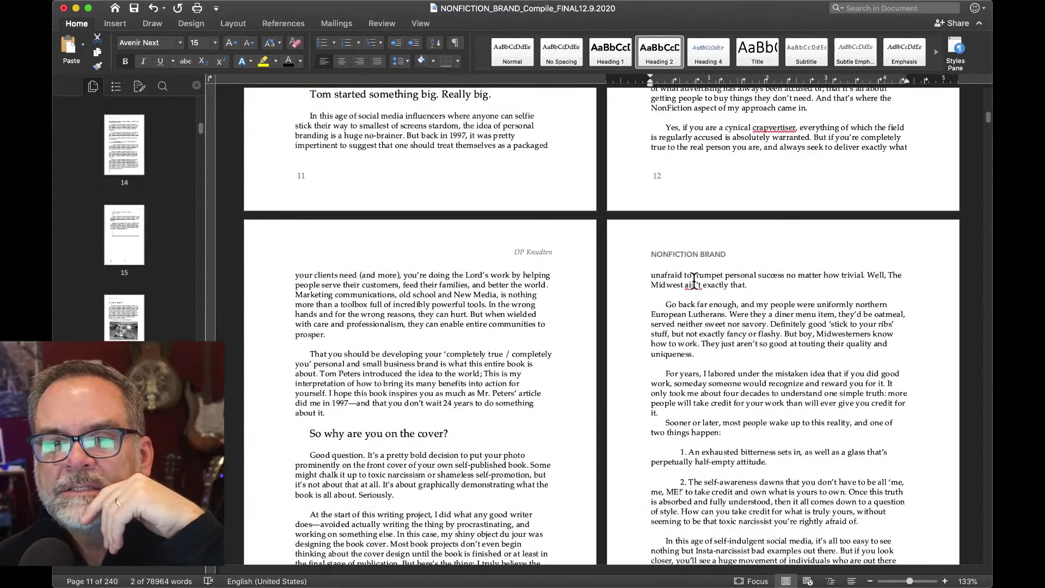
scroll(688, 293, down, 6)
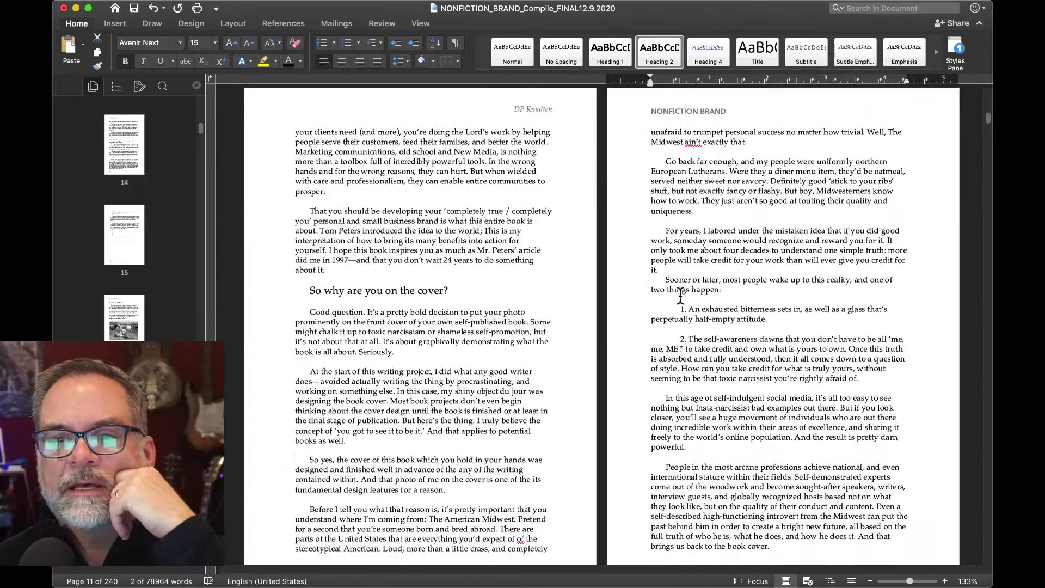
scroll(680, 295, down, 10)
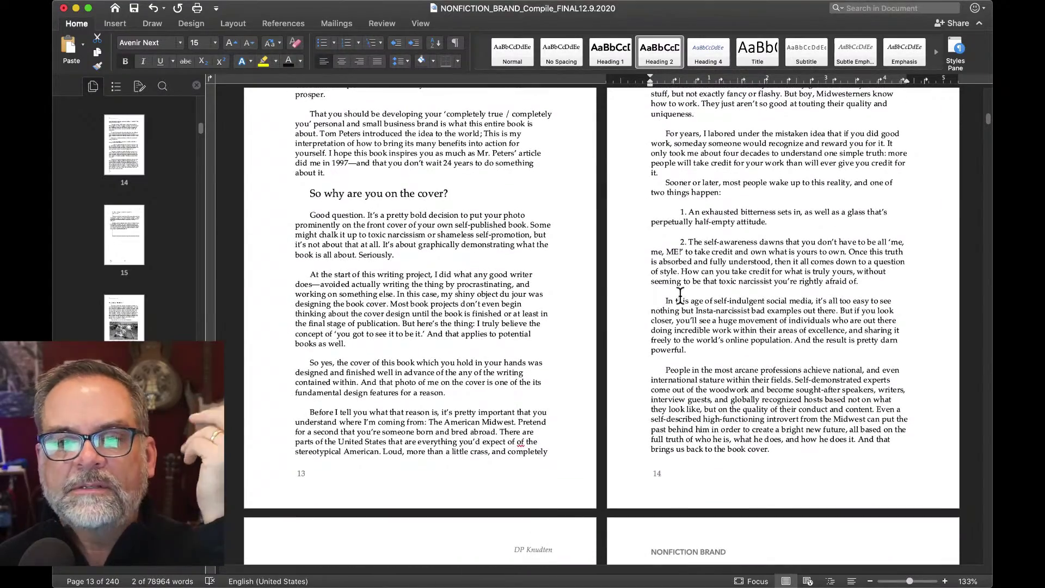
- Examine pages 13 through 20 for text flow, picture placement and captions, and deselect the name heading on page 18
scroll(680, 295, down, 10)
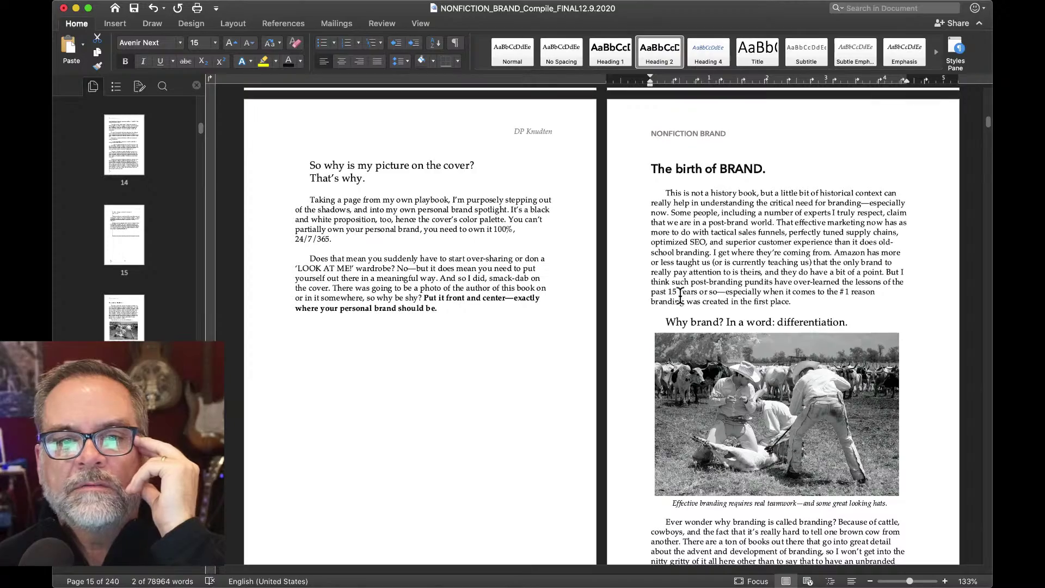
scroll(424, 416, down, 7)
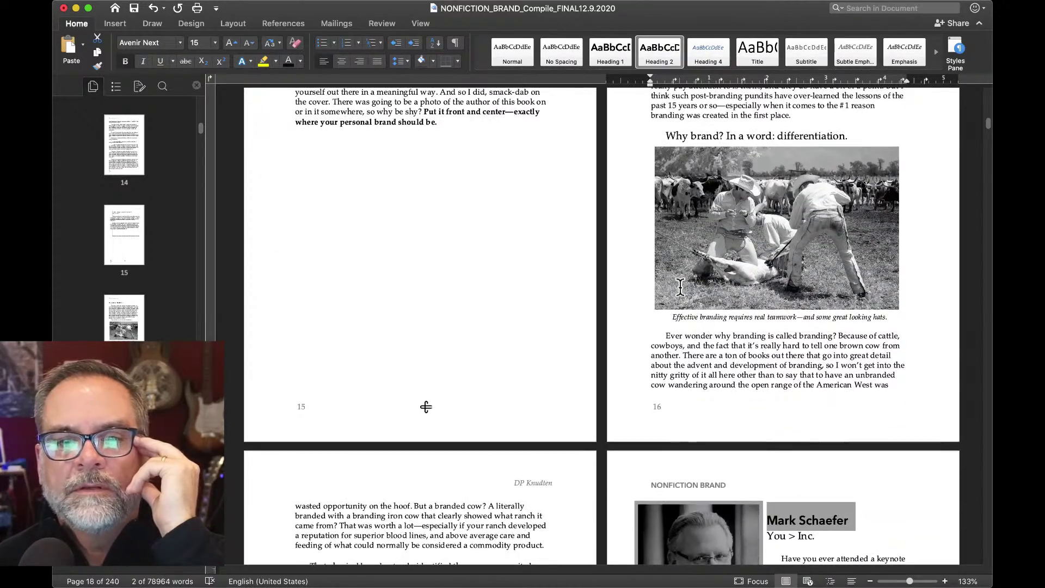
scroll(399, 357, up, 10)
scroll(393, 415, down, 8)
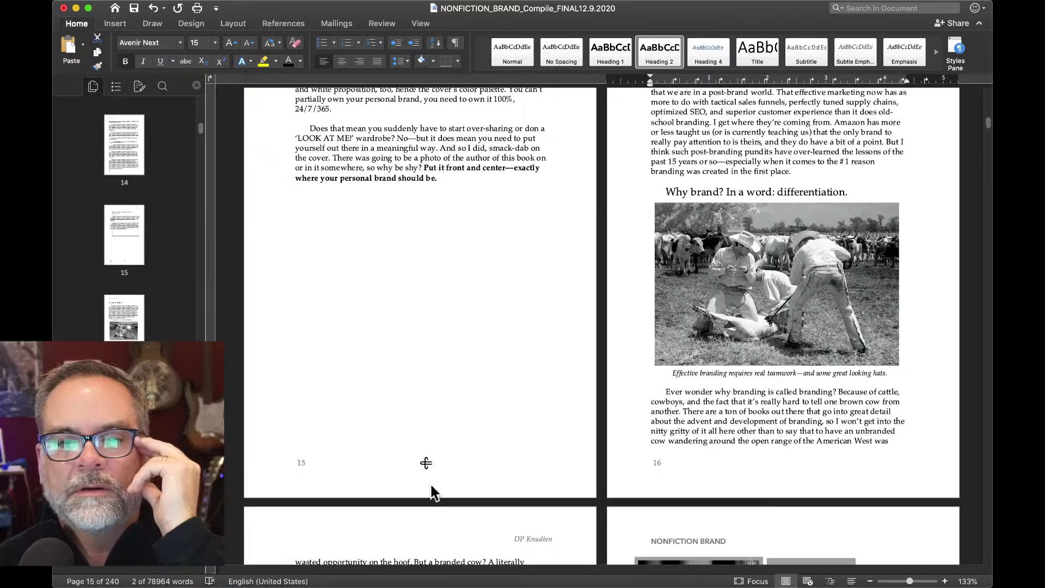
scroll(701, 392, up, 15)
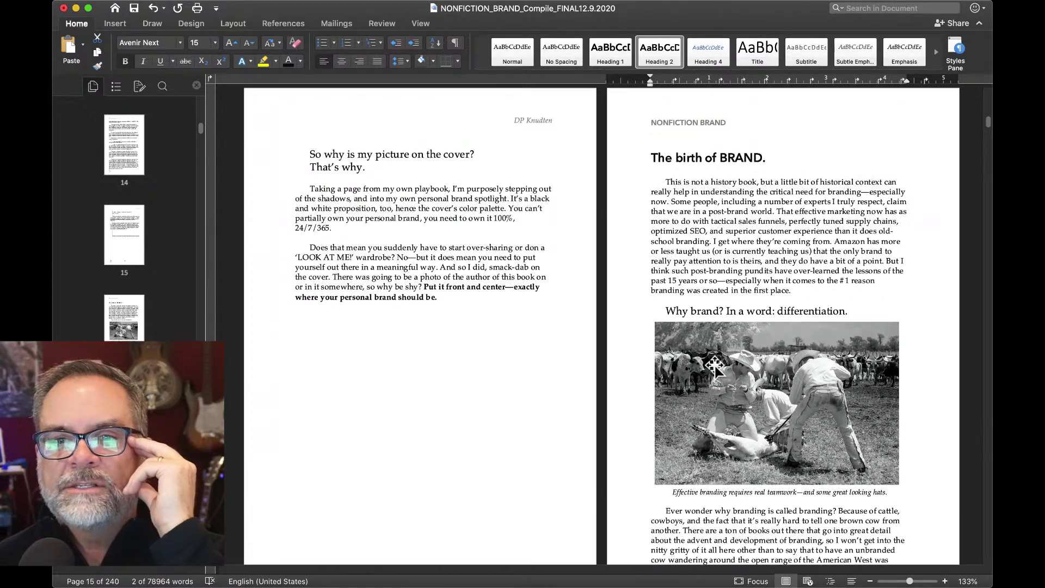
scroll(714, 367, down, 15)
scroll(715, 367, down, 1)
scroll(714, 364, down, 5)
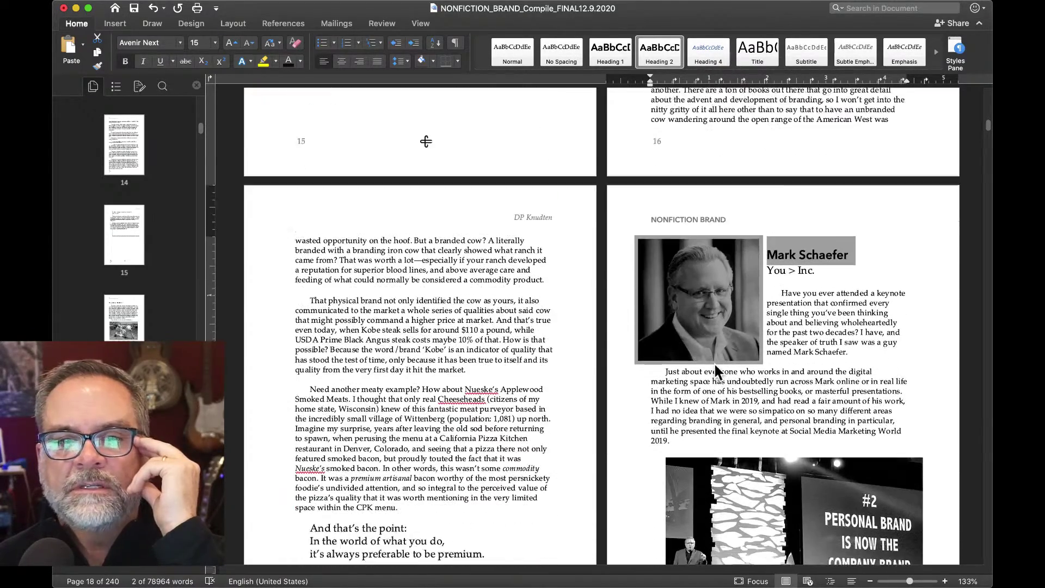
scroll(488, 448, down, 2)
scroll(488, 448, up, 2)
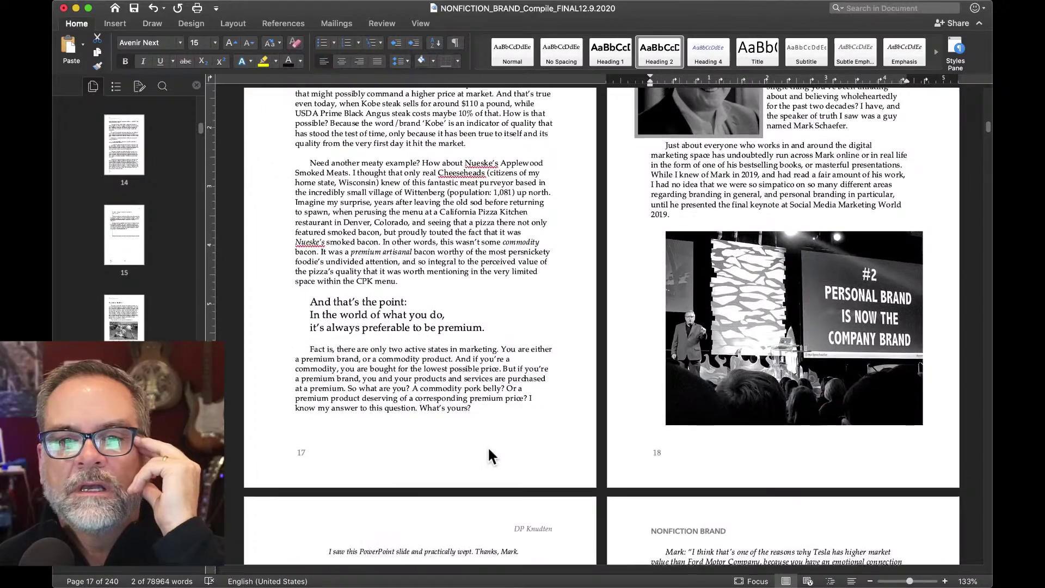
click(692, 273)
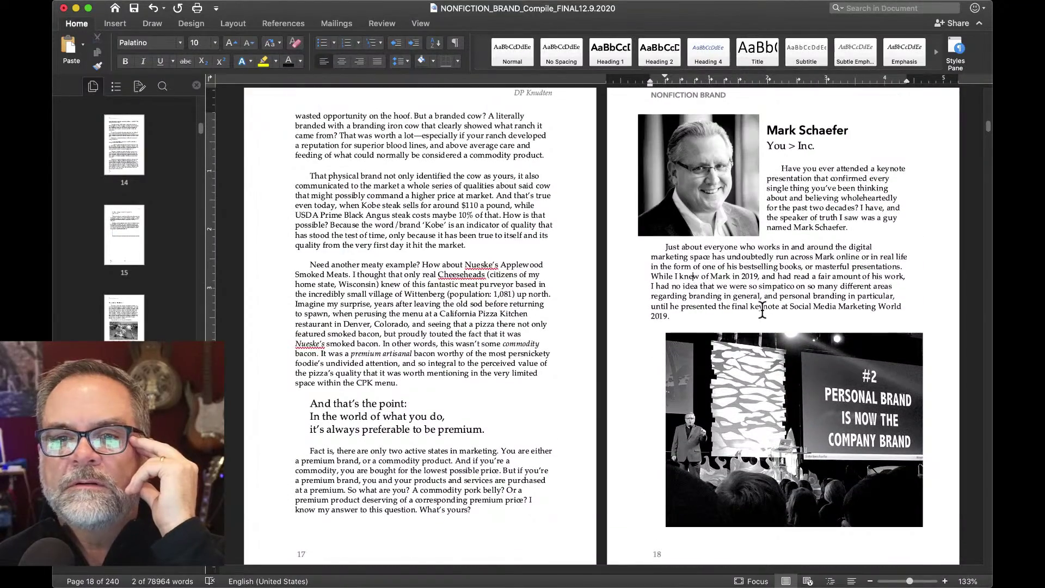
scroll(762, 313, down, 3)
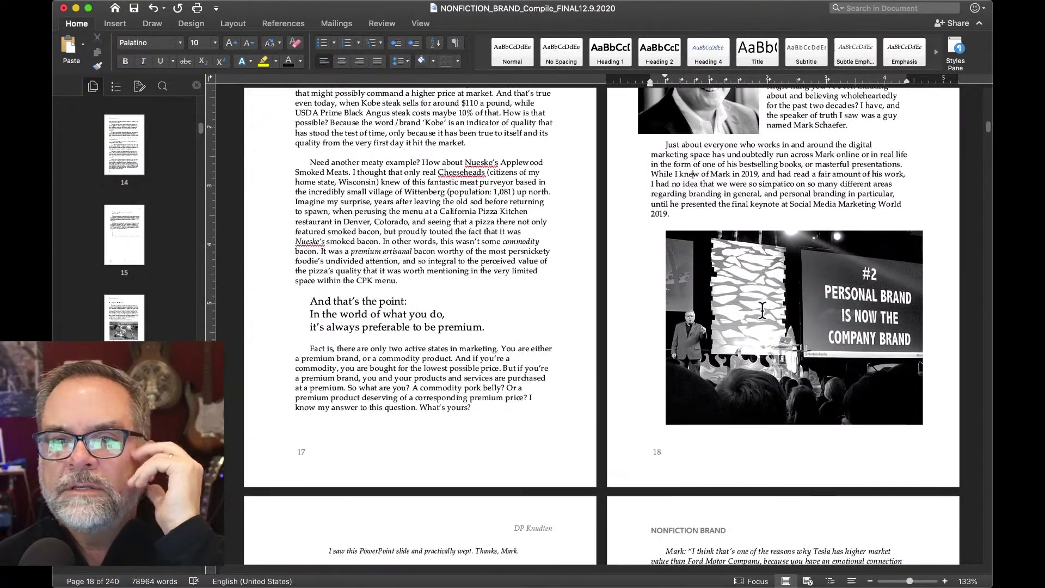
scroll(762, 313, down, 4)
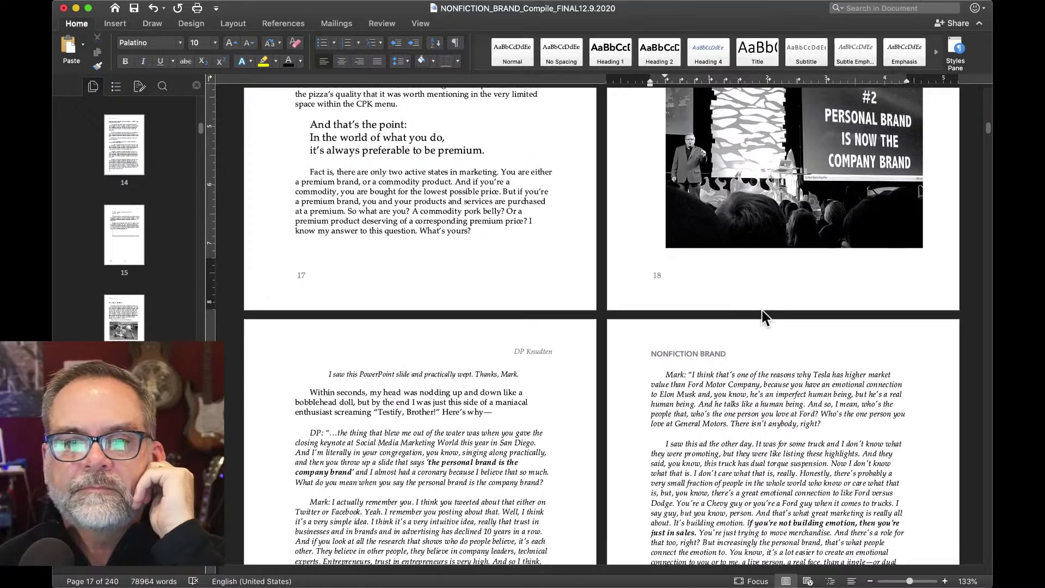
scroll(762, 313, up, 3)
scroll(762, 315, up, 2)
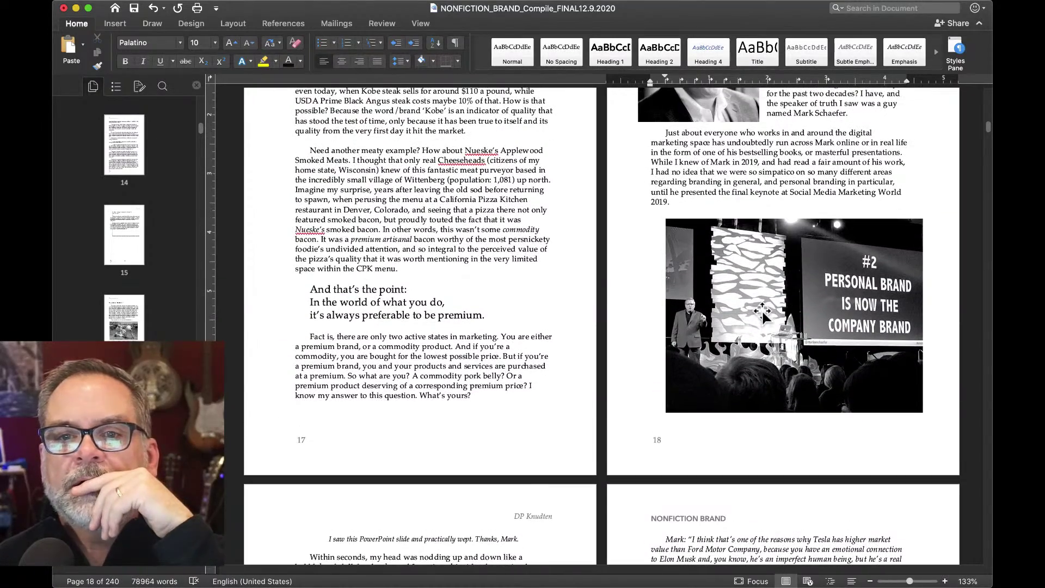
- Try to set the text wrapping of the stage photo on page 18 to Top and bottom
click(763, 315)
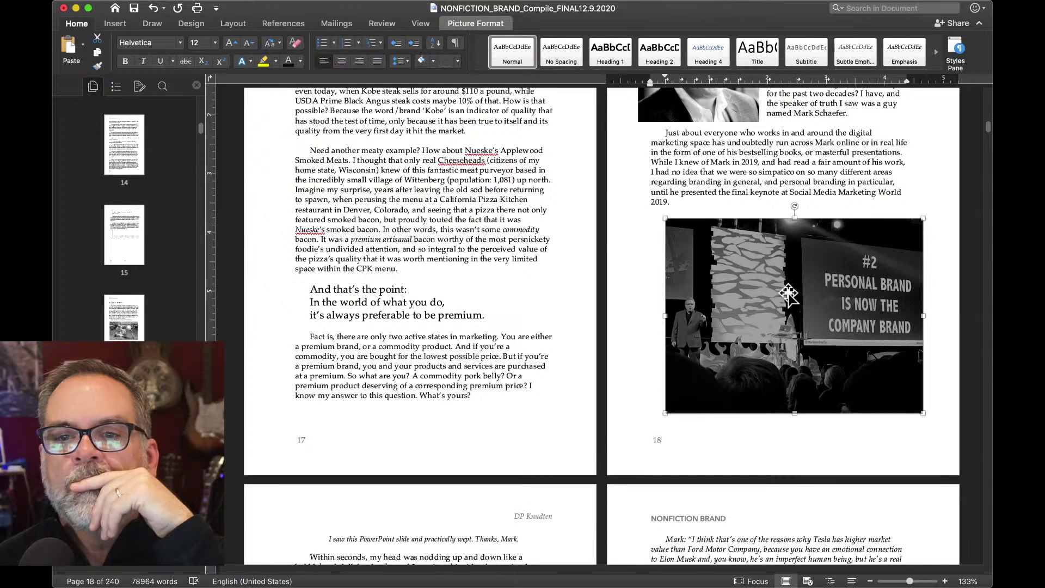
right_click(788, 291)
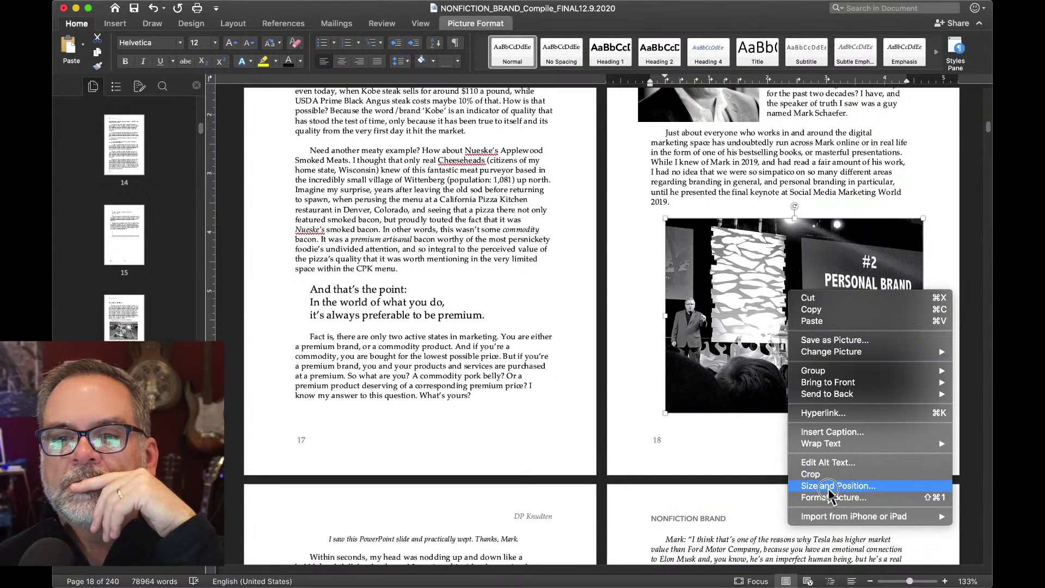
click(827, 486)
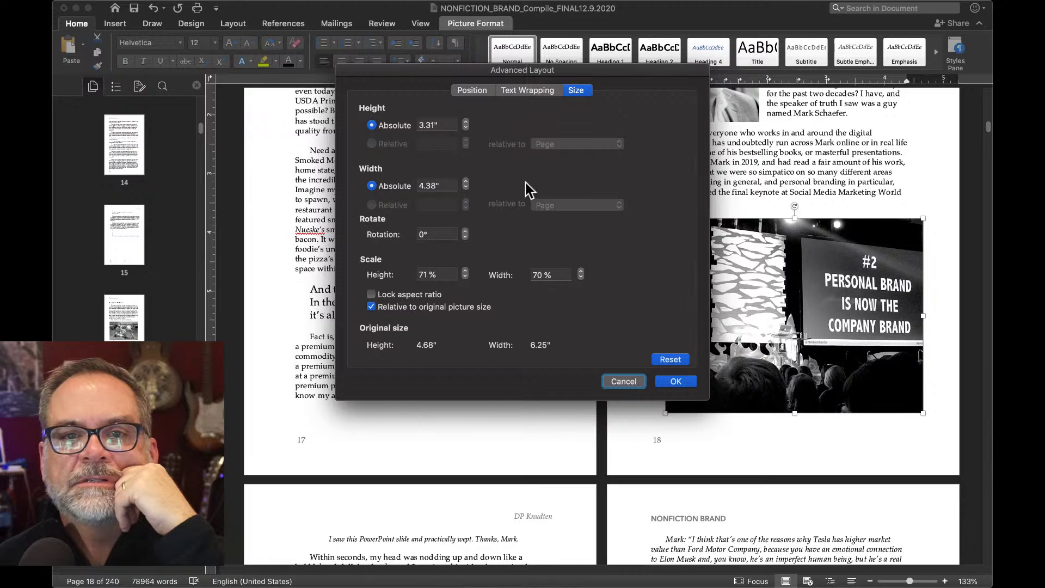
click(516, 88)
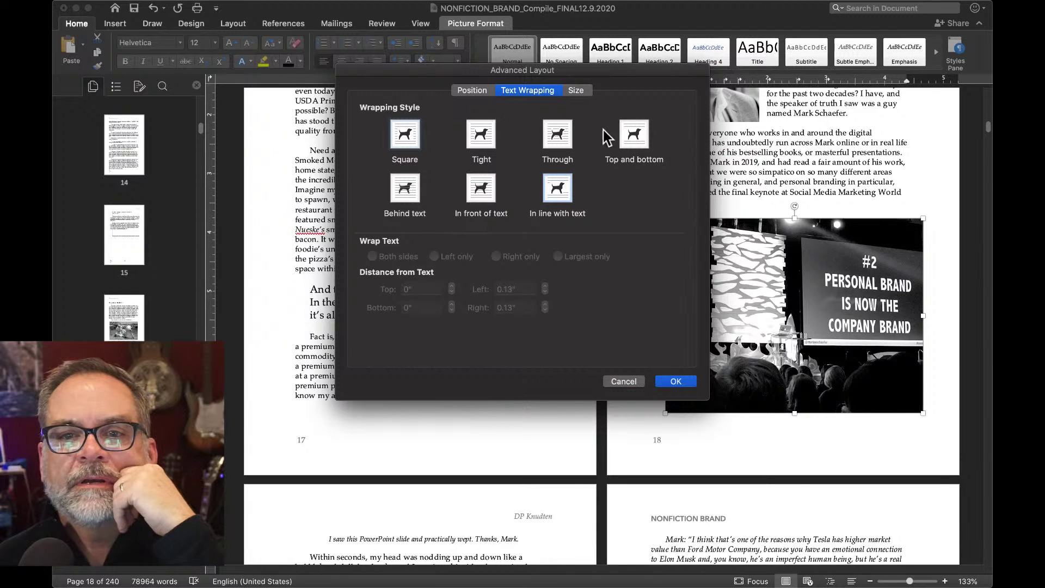
click(641, 139)
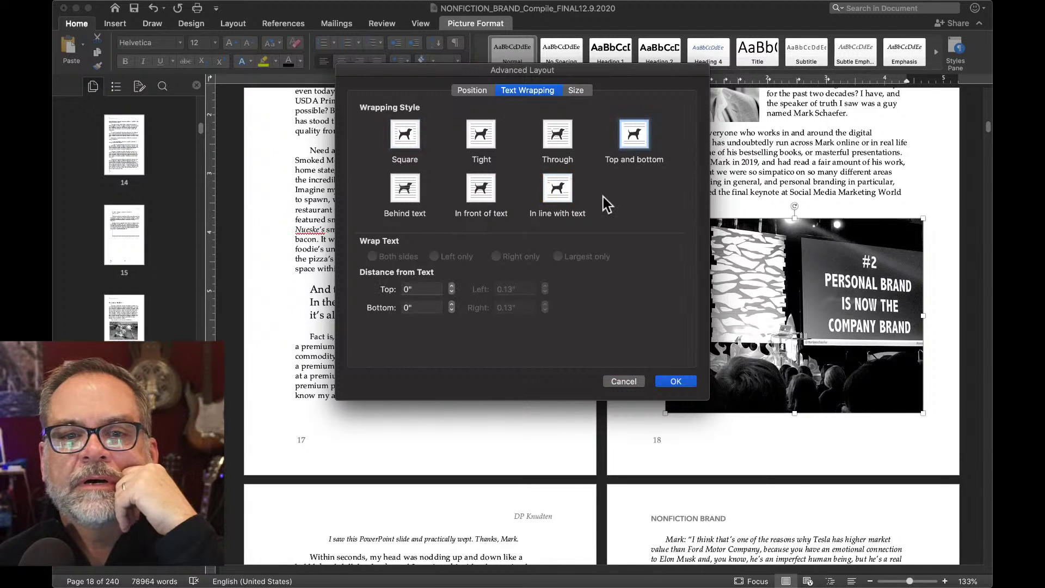
click(682, 381)
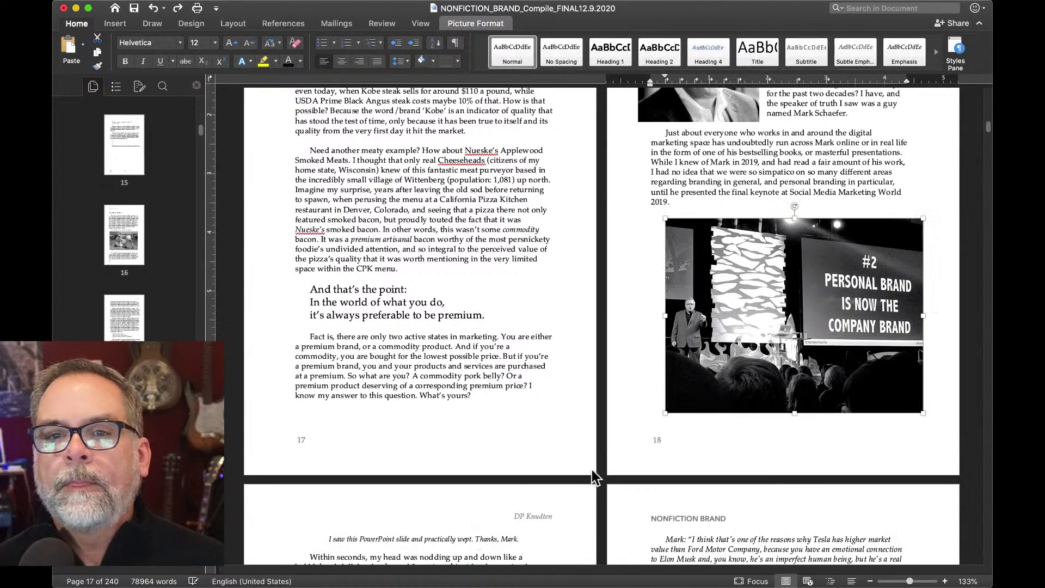
- Set the stage photo's wrapping to Top and bottom, turn off Move object with text and Allow overlap, and lock its anchor
right_click(718, 349)
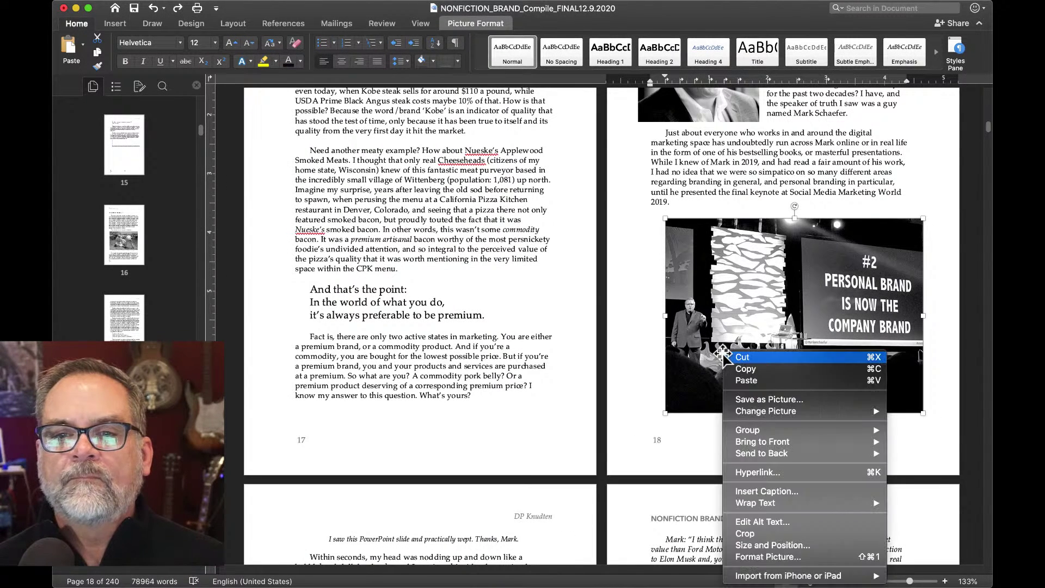
click(782, 542)
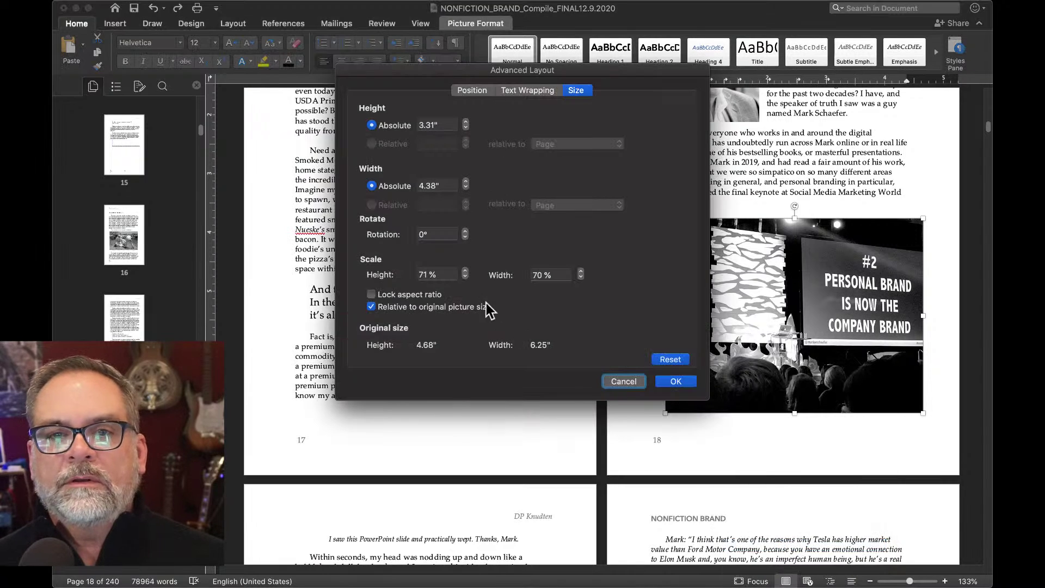
click(471, 90)
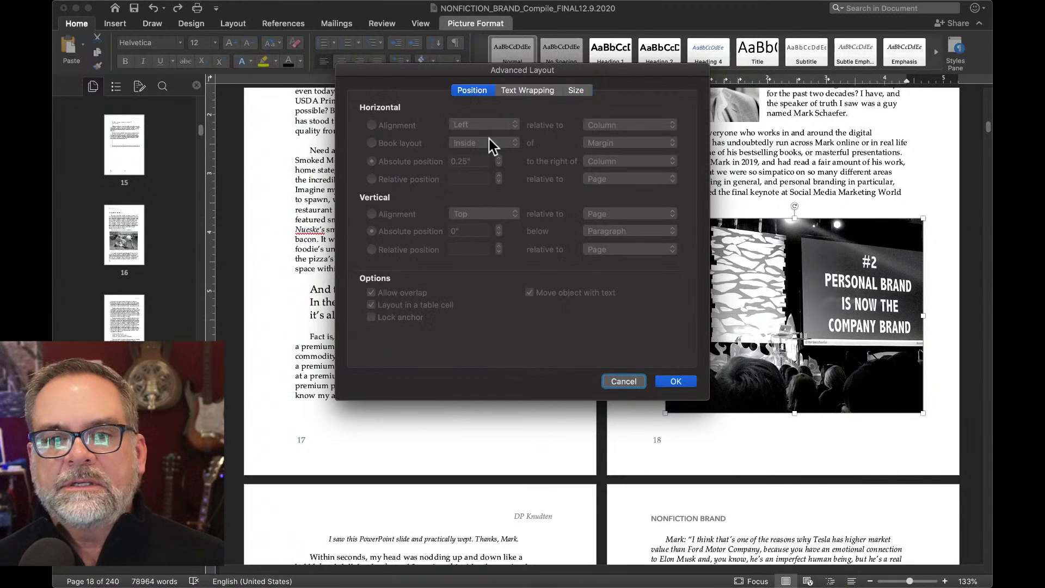
click(531, 86)
click(633, 135)
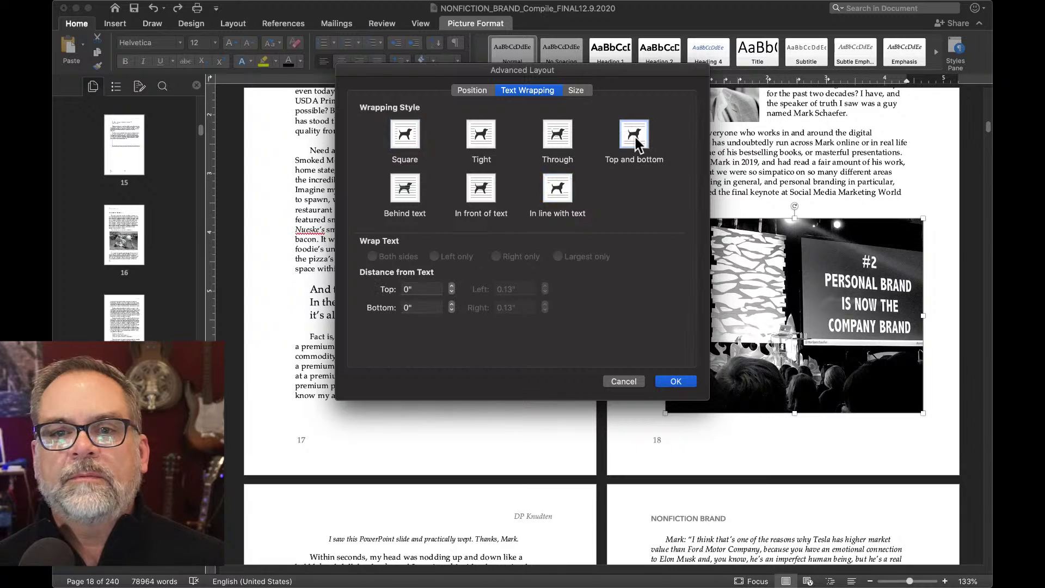
click(472, 89)
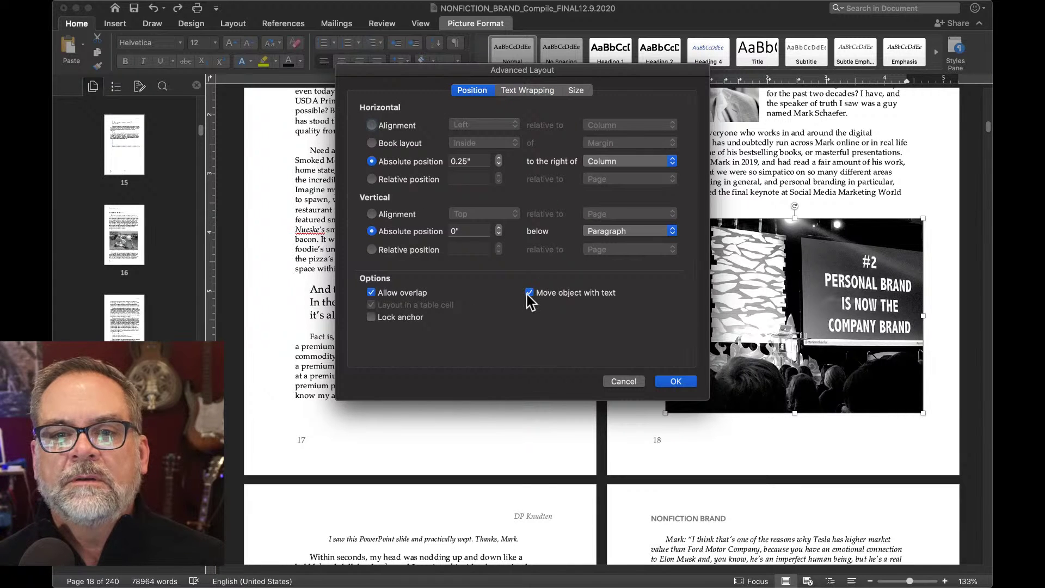
click(529, 293)
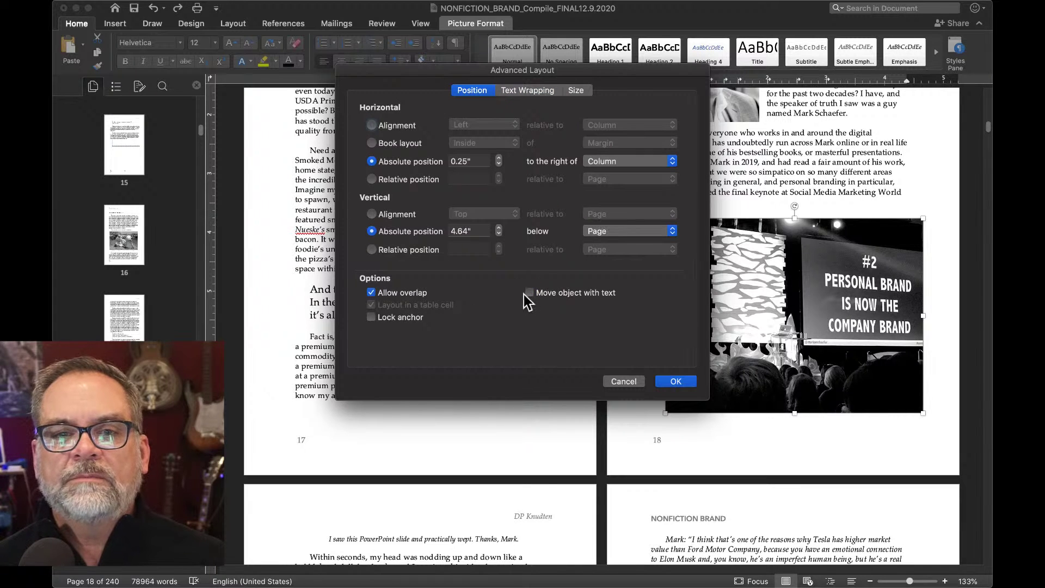
click(371, 294)
click(371, 317)
click(668, 381)
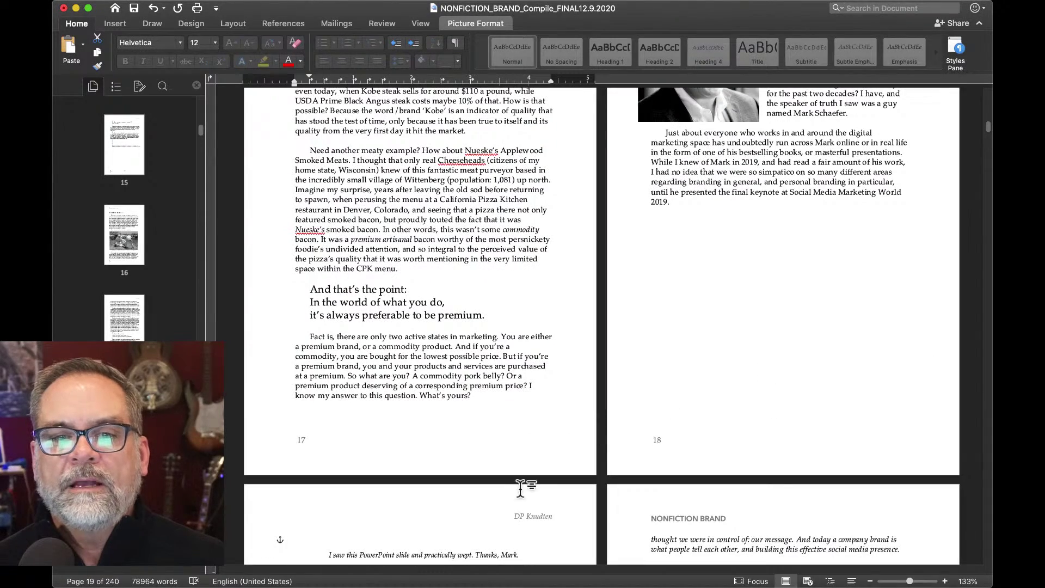
- Move the stage photo from page 19 back to page 18, directly below the paragraph ending in "2019."
scroll(520, 487, down, 5)
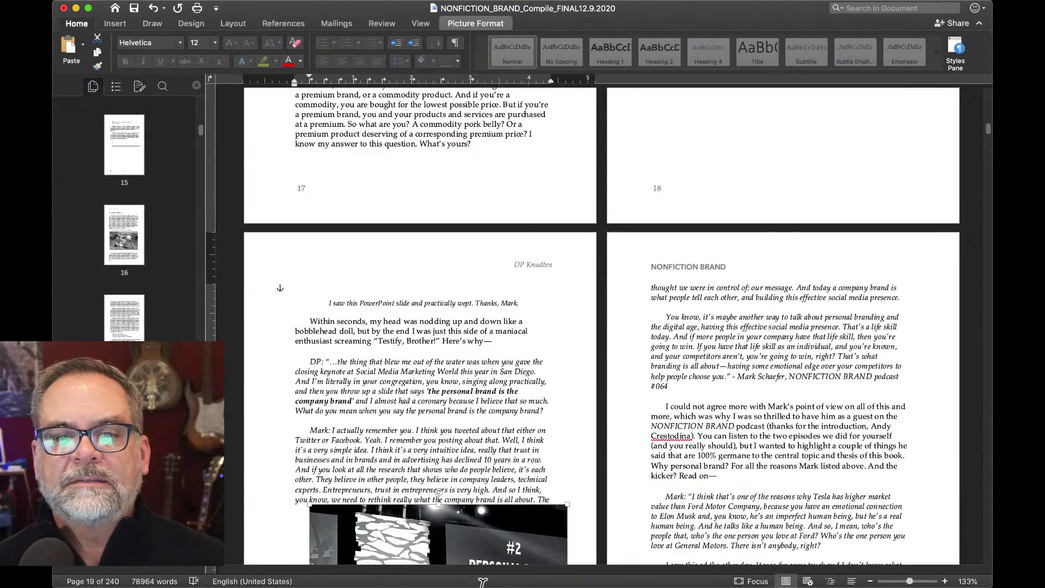
drag(484, 552, 811, 42)
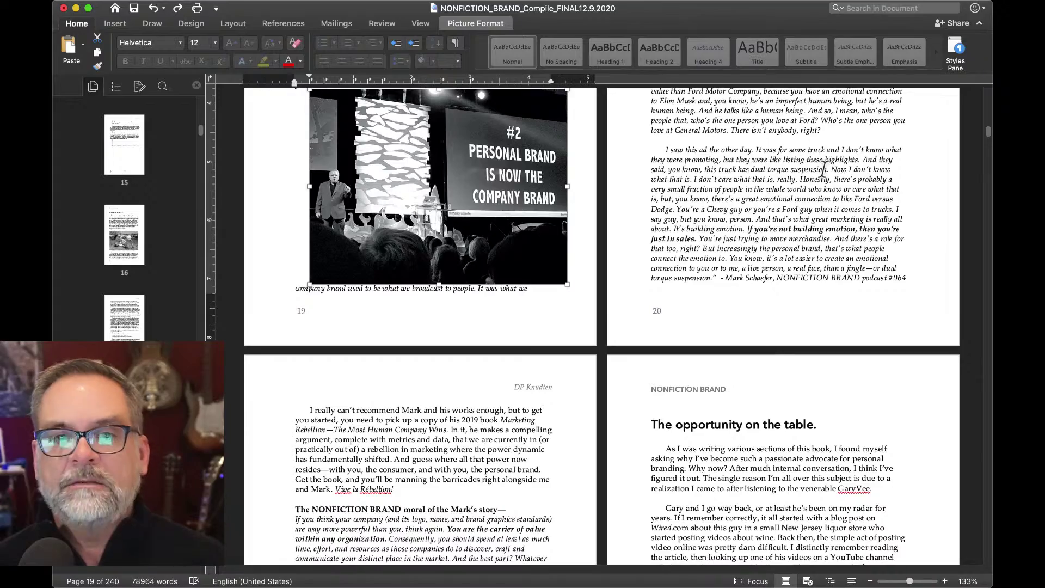
key(Delete)
scroll(824, 169, up, 10)
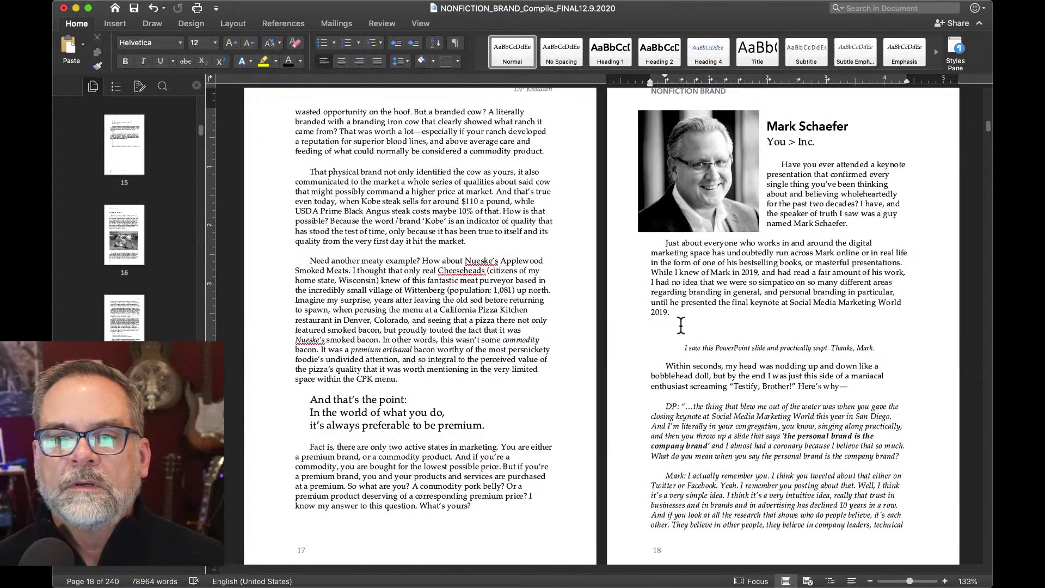
click(676, 326)
key(super+v)
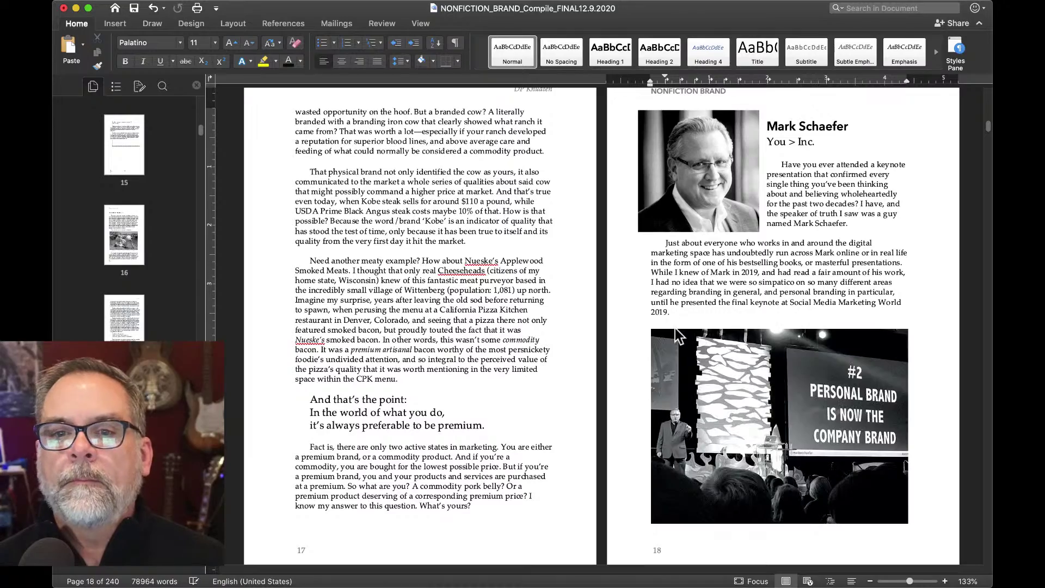
click(675, 333)
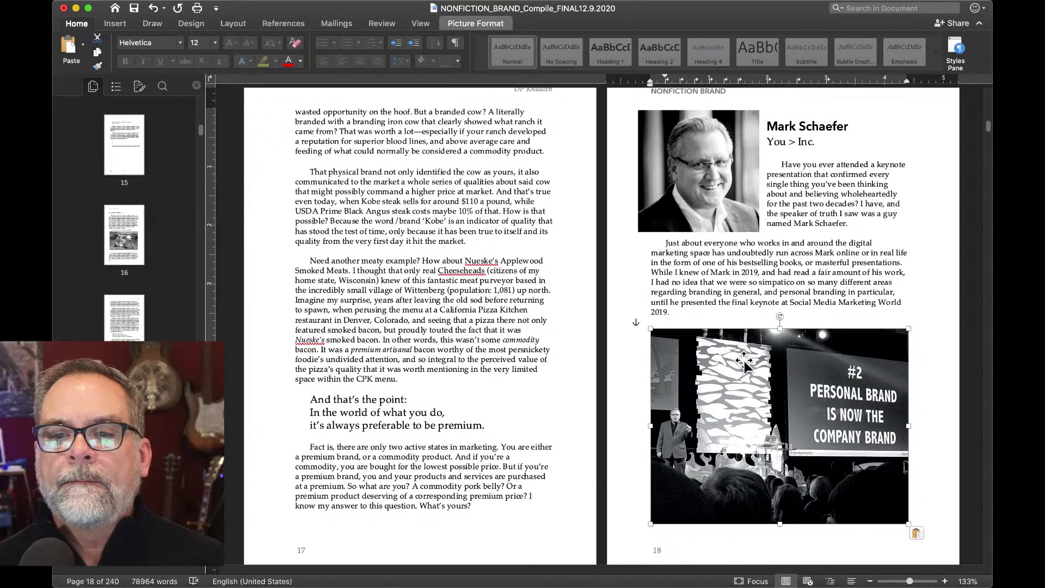
scroll(743, 361, down, 5)
scroll(743, 362, up, 5)
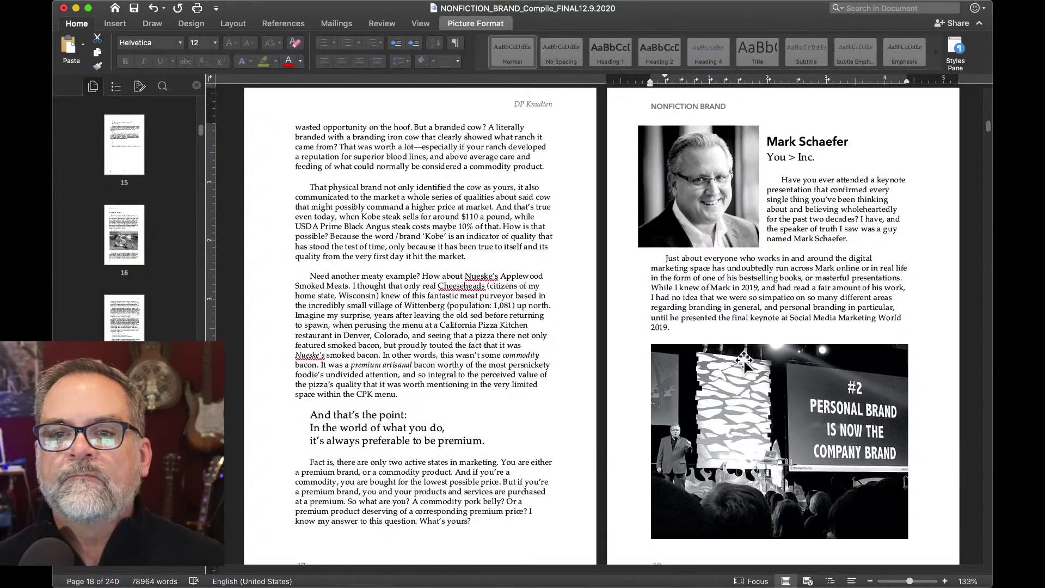
- Remove the first-line indent from the paragraph beside the portrait on page 18
click(784, 181)
key(BackSpace)
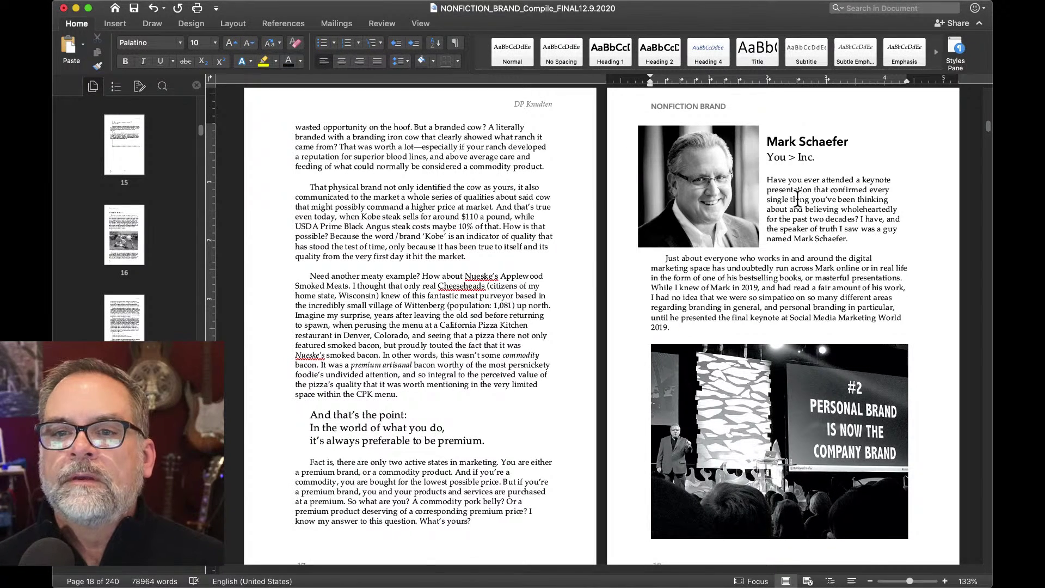
- Delete the question mark ending the last paragraph on page 17, just before the name heading
scroll(797, 163, up, 1)
click(770, 154)
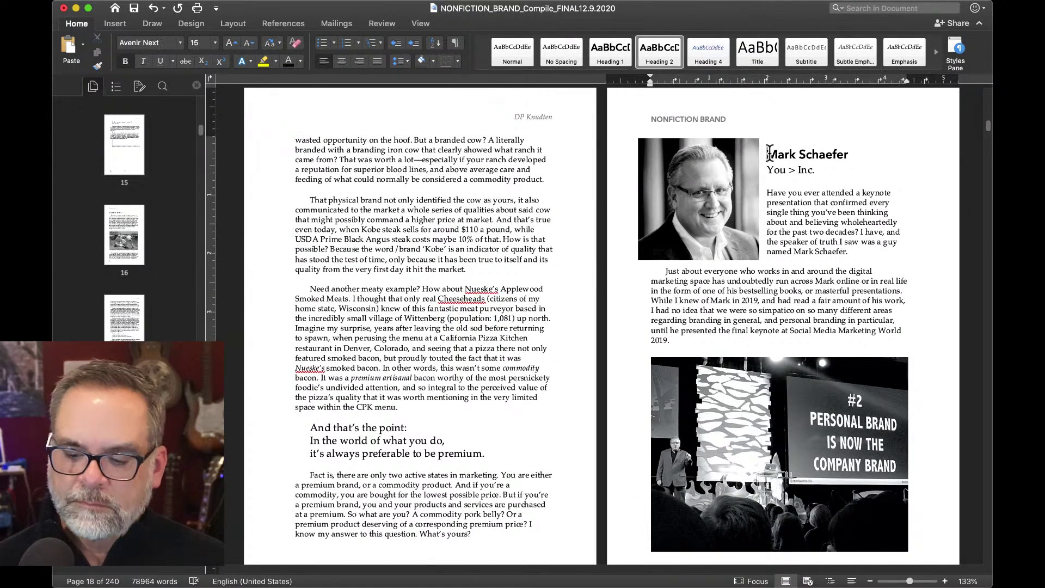
key(Left)
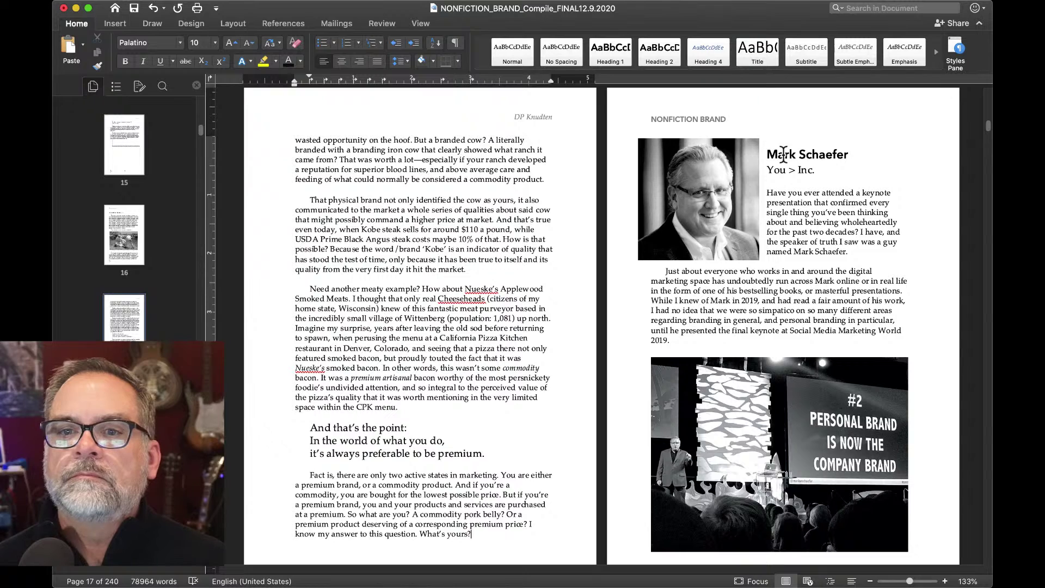
key(BackSpace)
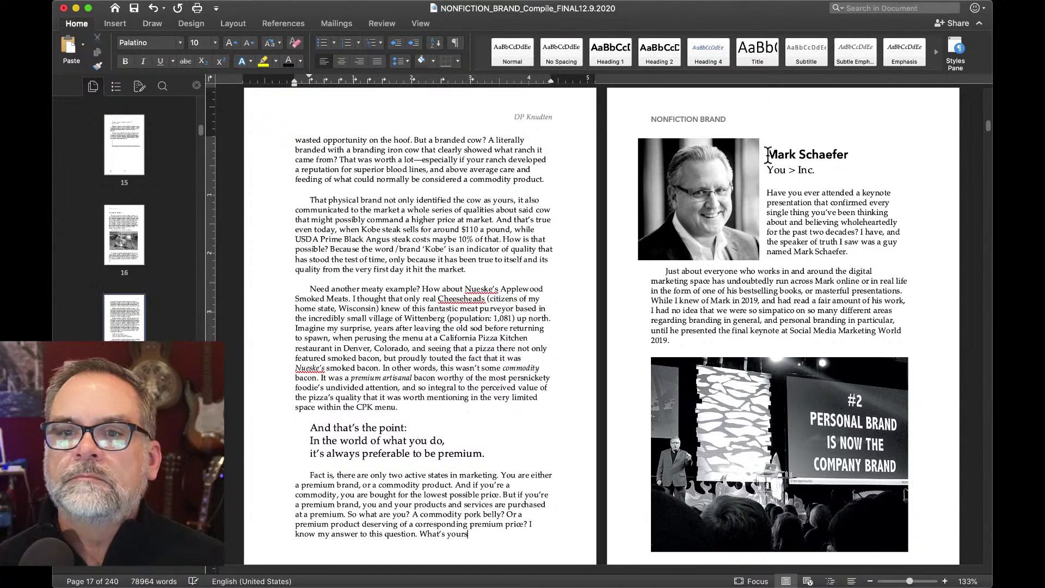
scroll(768, 170, down, 5)
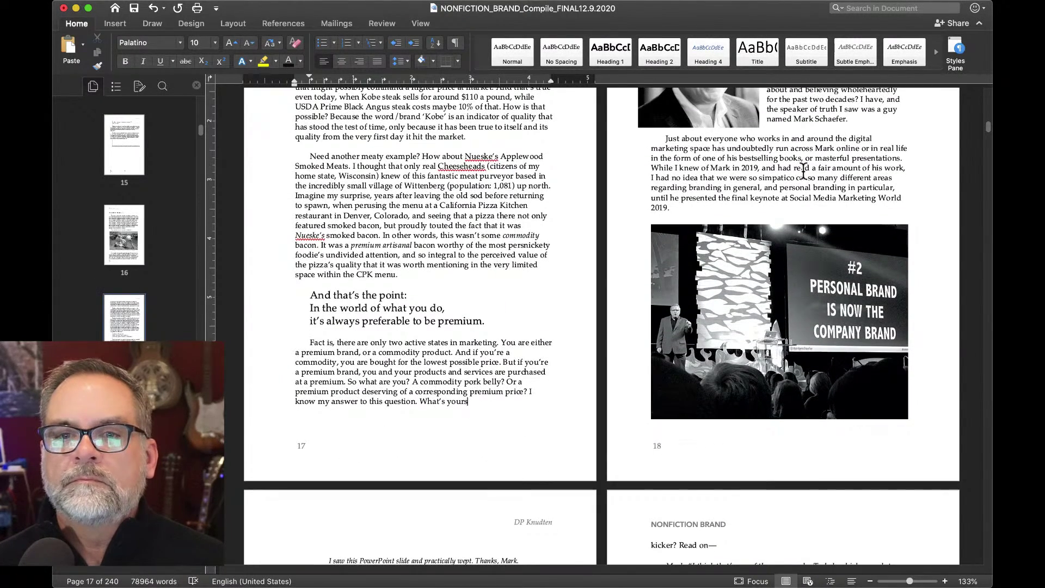
scroll(750, 269, down, 4)
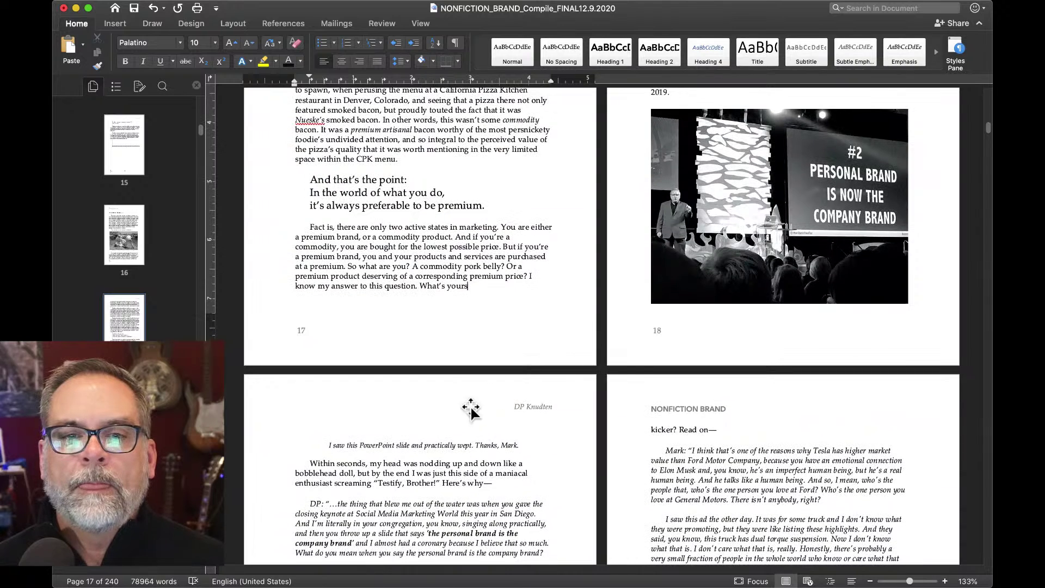
- Put the italic caption line at the start of page 19 into a text box and move it directly below the stage photo on page 18
triple_click(441, 445)
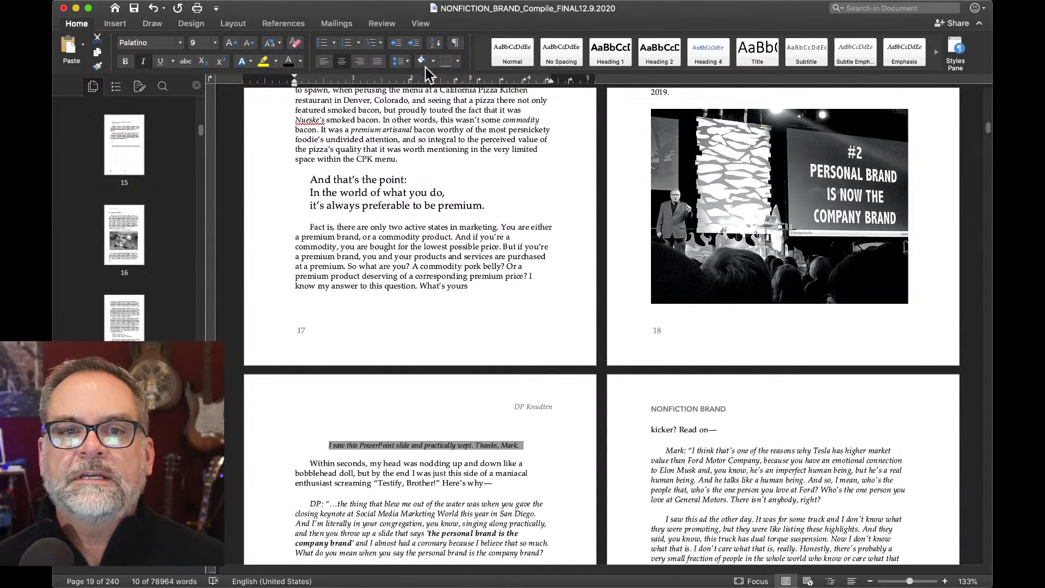
click(116, 24)
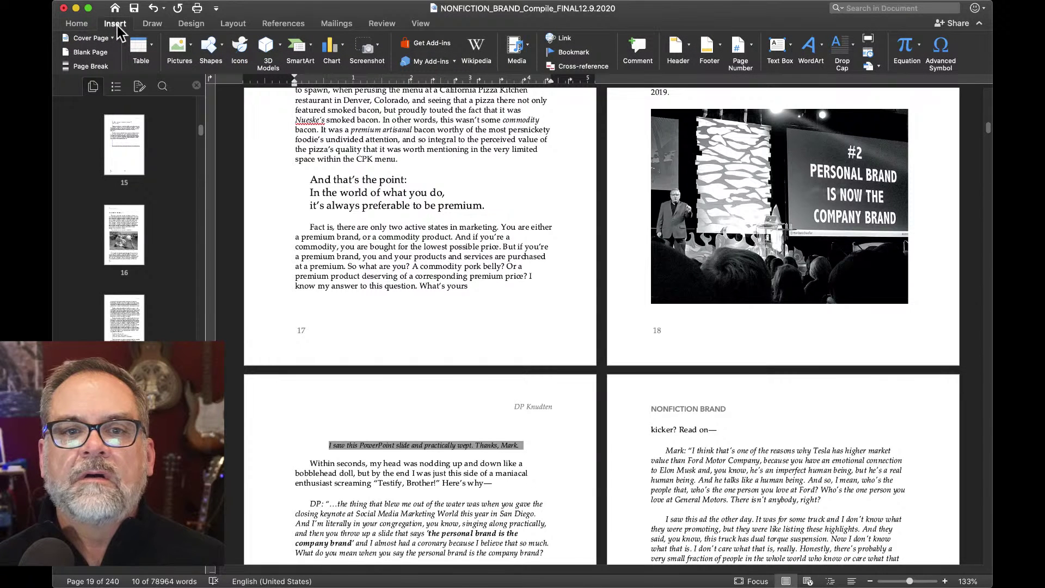
click(117, 25)
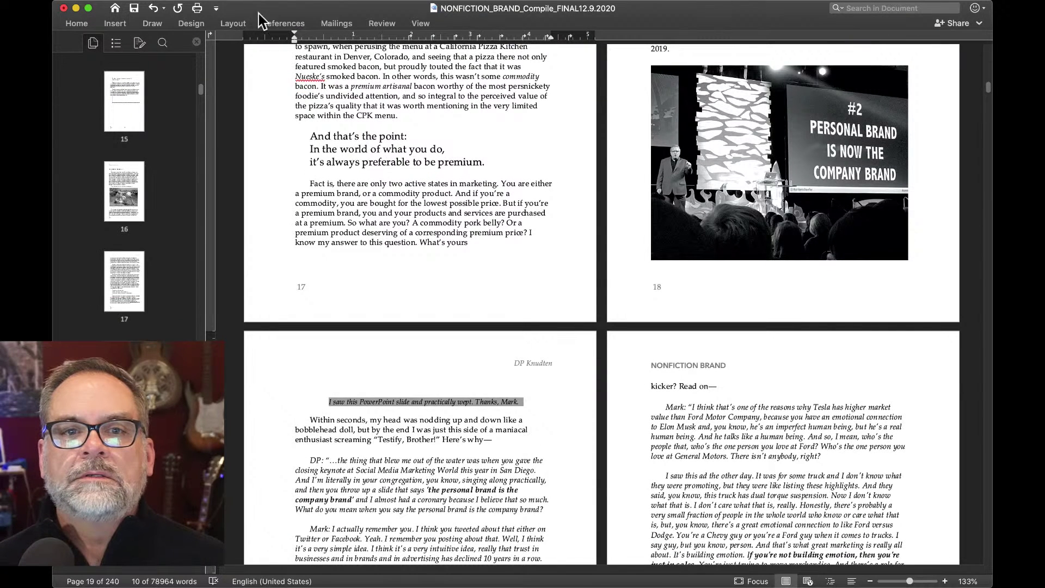
click(109, 25)
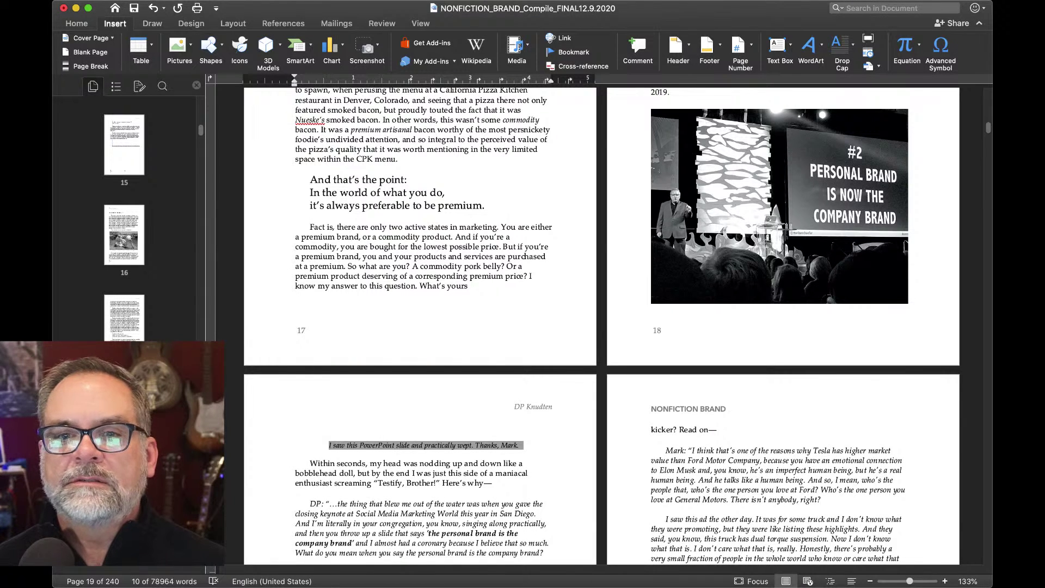
click(780, 52)
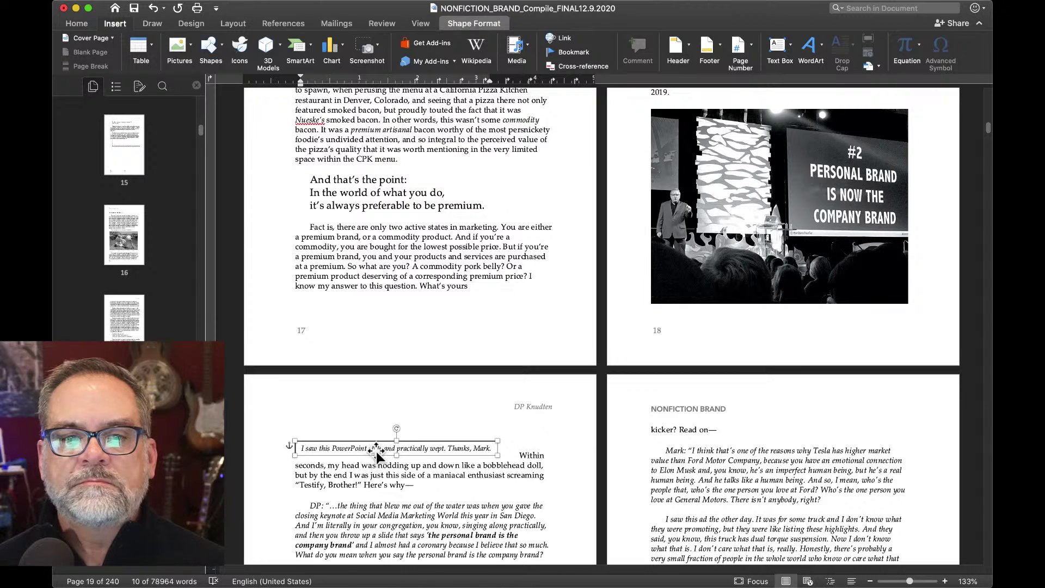
drag(375, 449, 756, 324)
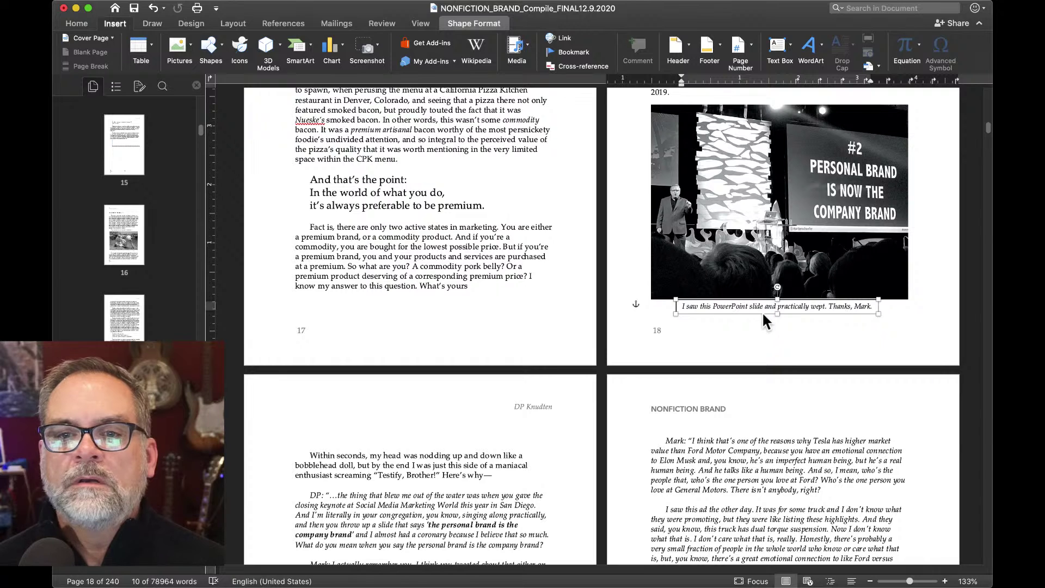
click(766, 344)
click(774, 311)
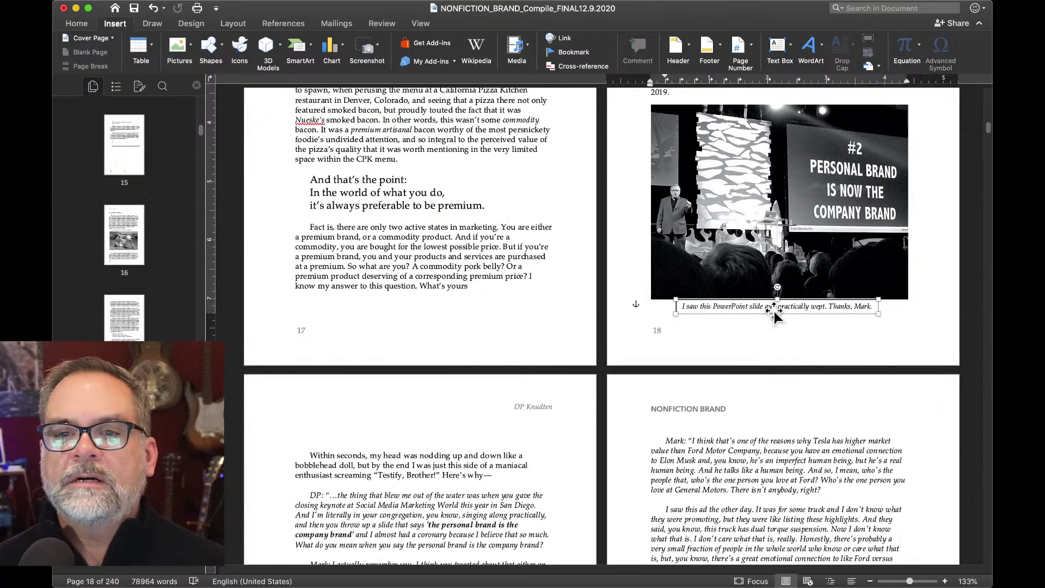
right_click(773, 310)
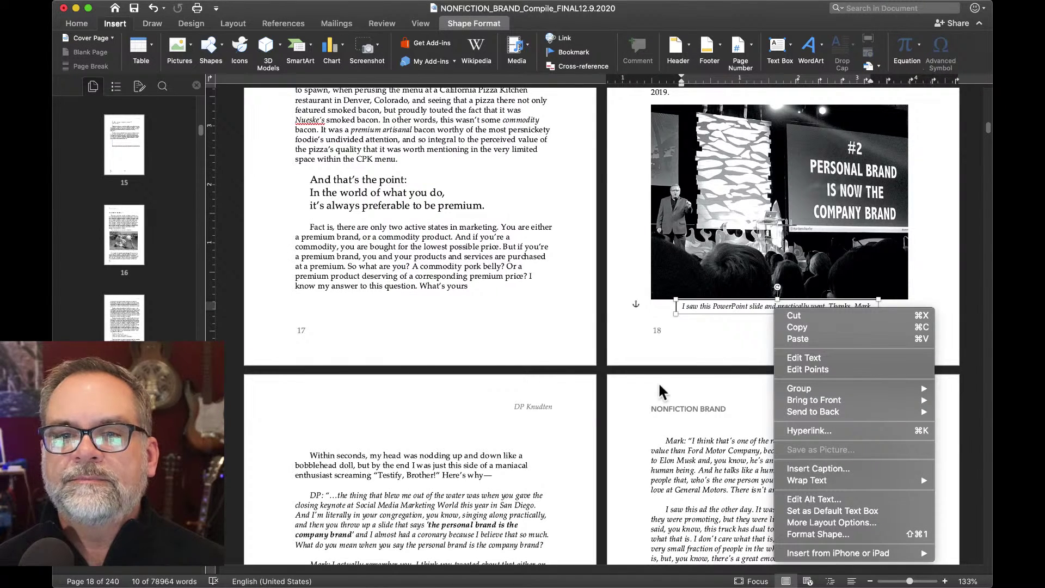
click(700, 335)
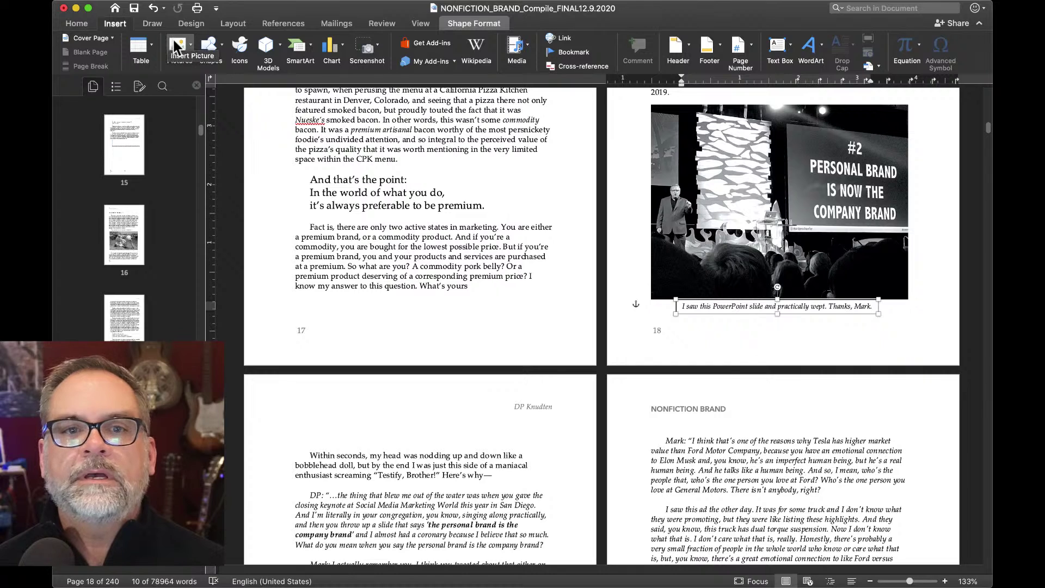
click(225, 26)
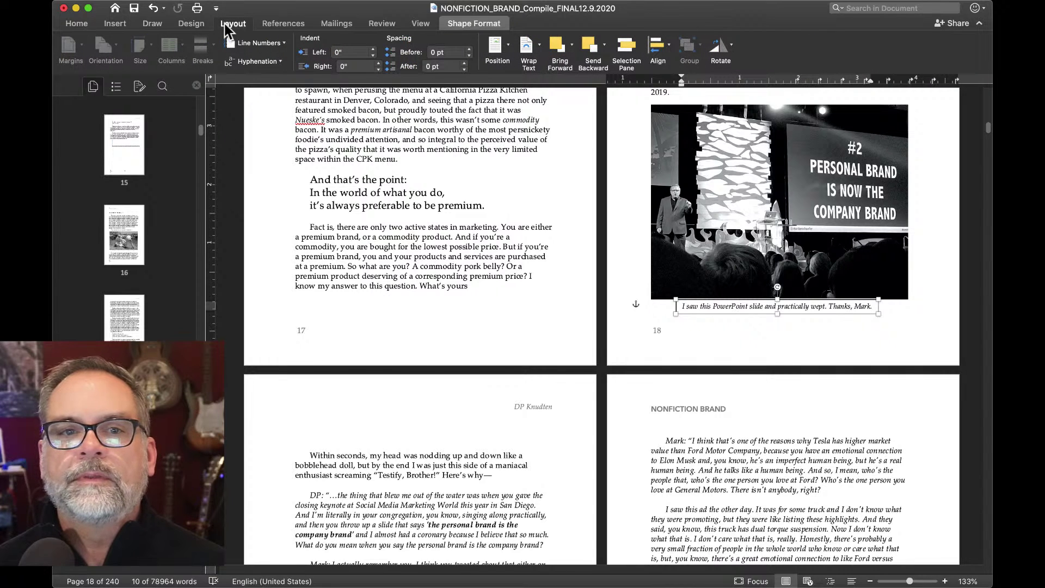
click(76, 24)
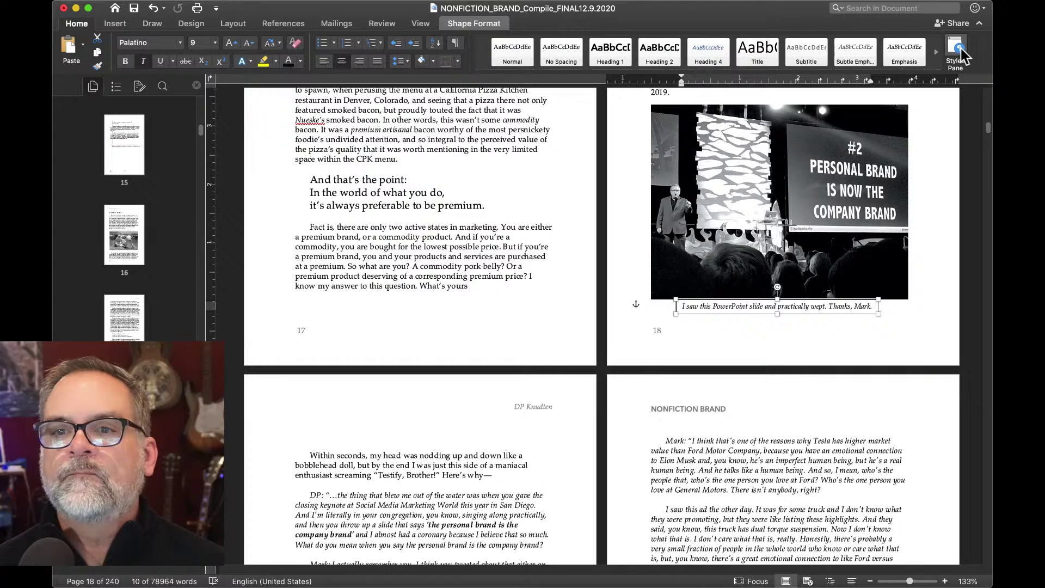
click(960, 50)
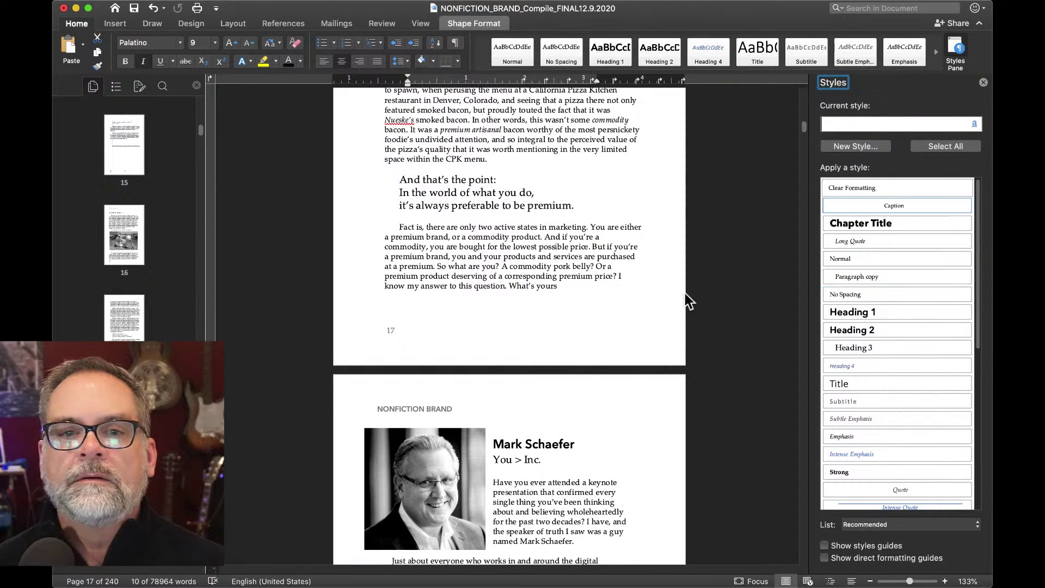
scroll(660, 287, down, 10)
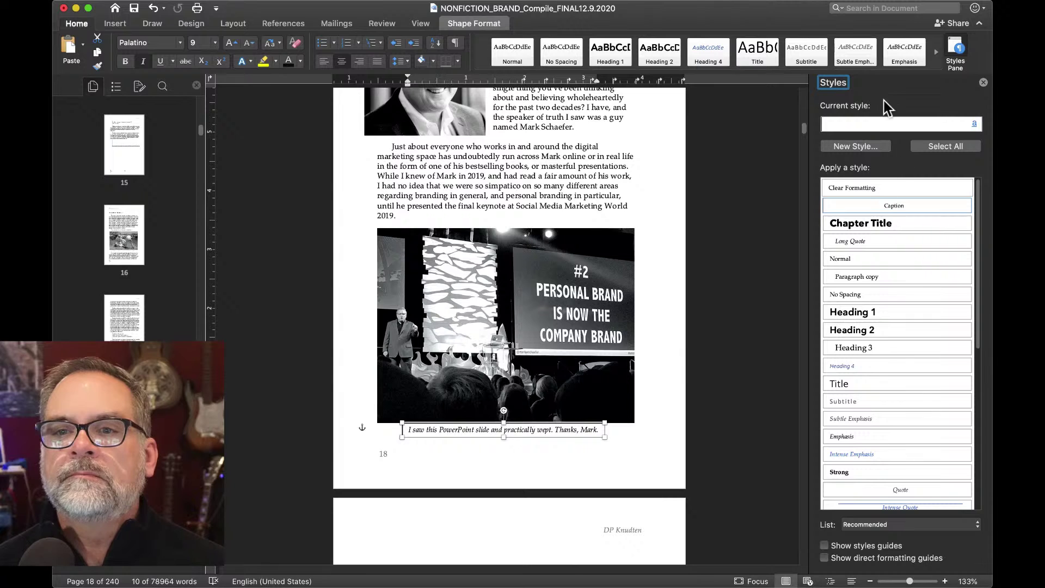
- Examine the caption text box's position, text wrapping and size settings in the advanced layout options without changing them
click(581, 437)
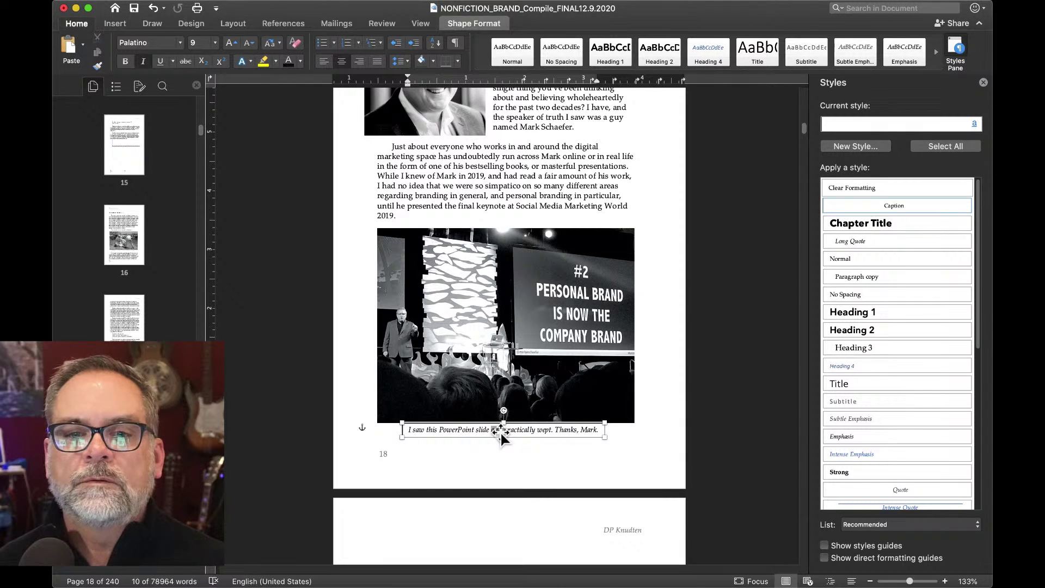
click(567, 434)
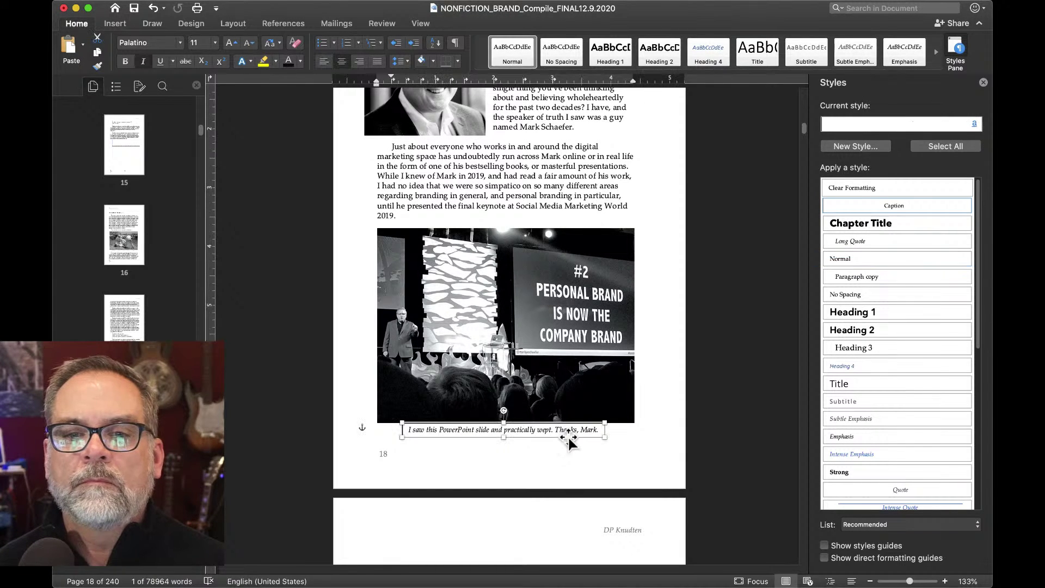
click(568, 439)
right_click(568, 439)
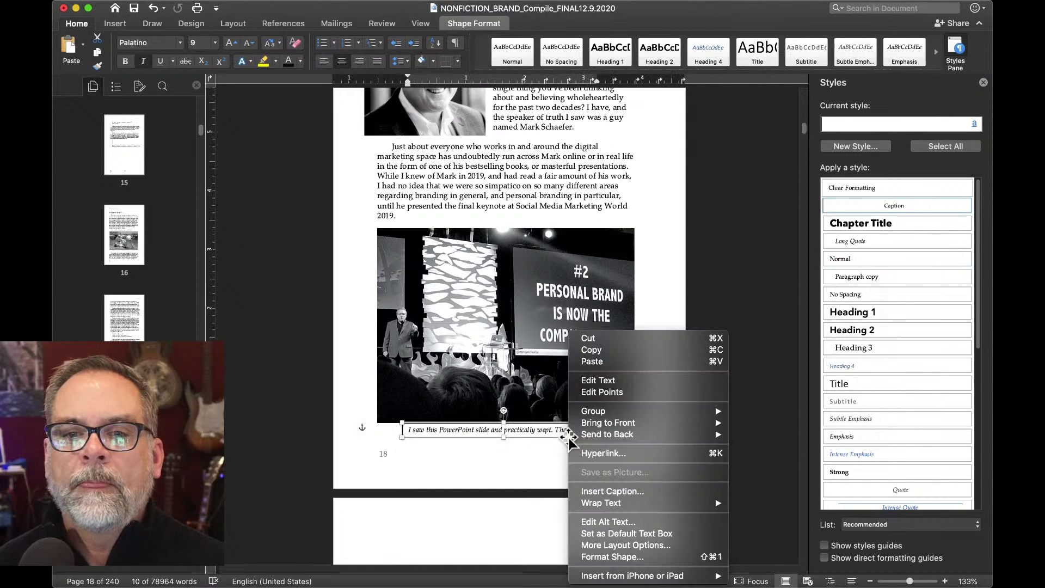
click(608, 547)
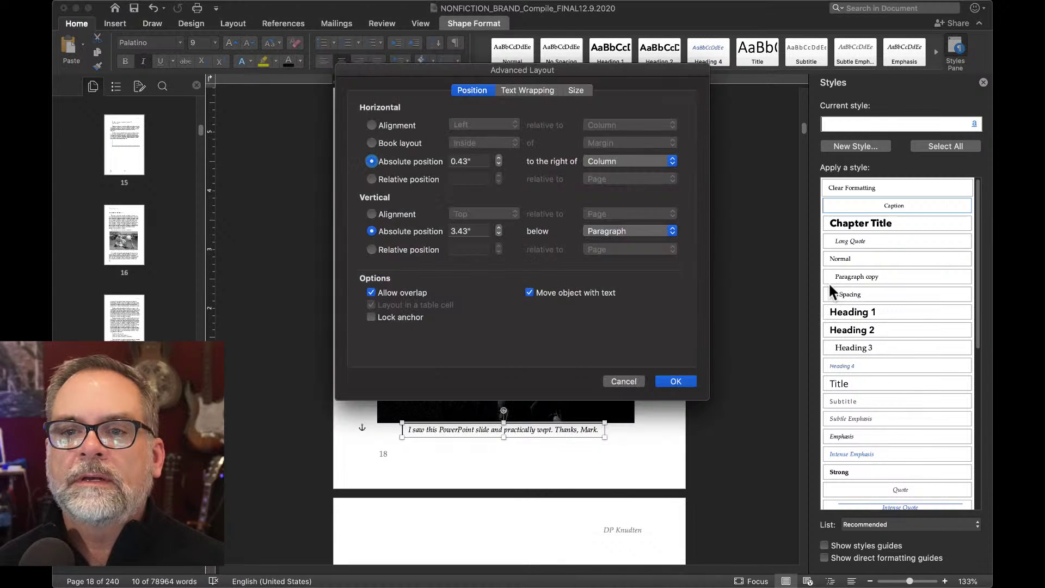
click(547, 96)
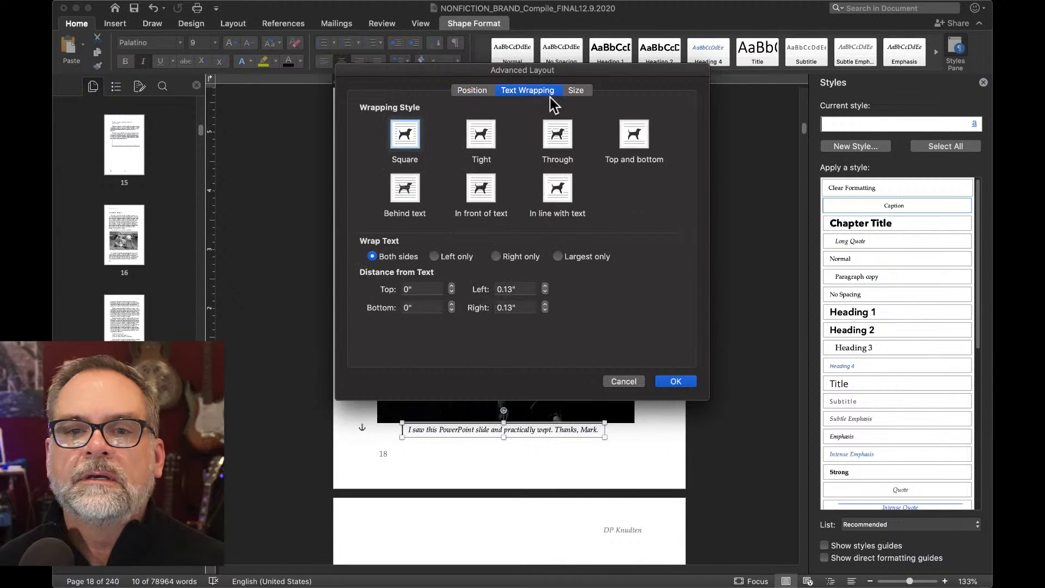
click(578, 90)
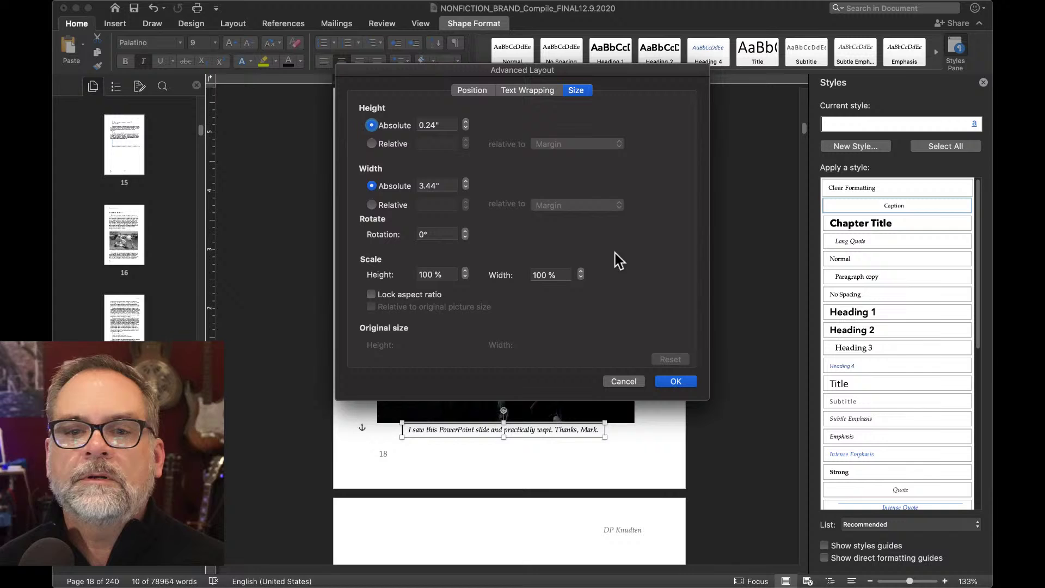
click(624, 381)
- Remove the outline from the caption text box below the stage photo by setting its shape line to No line
right_click(560, 434)
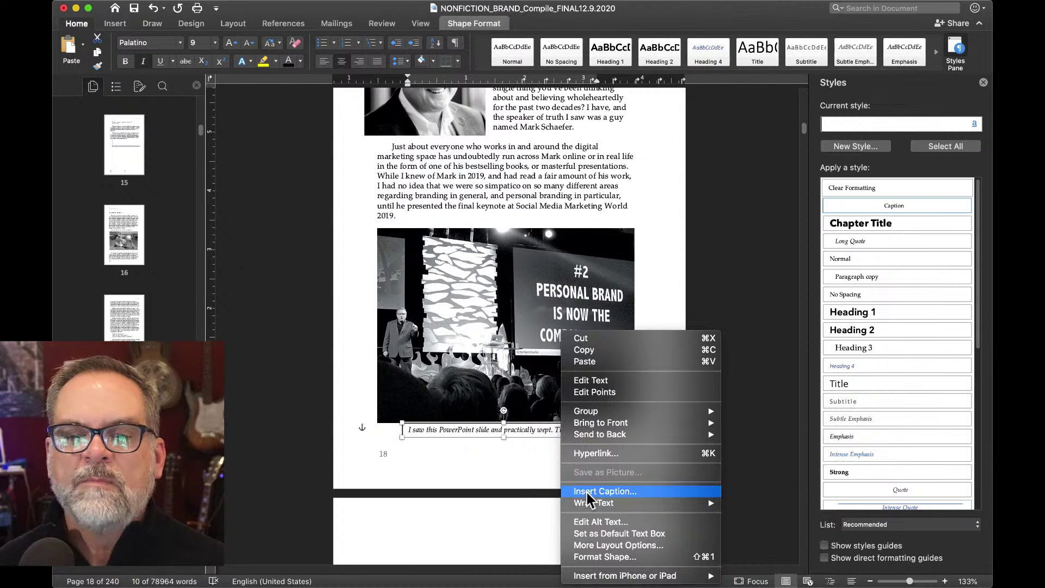
click(608, 558)
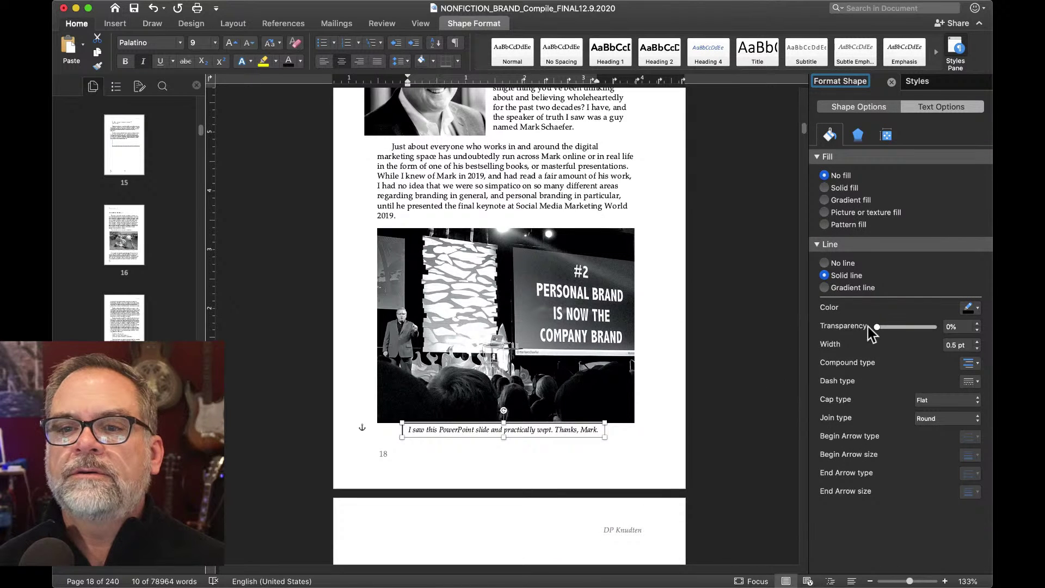
click(828, 136)
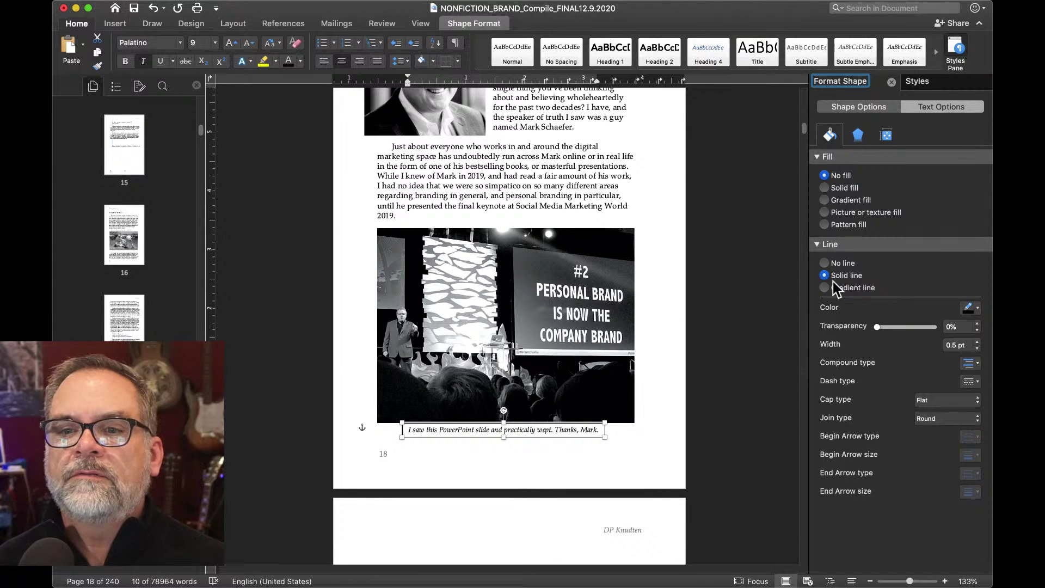
click(824, 263)
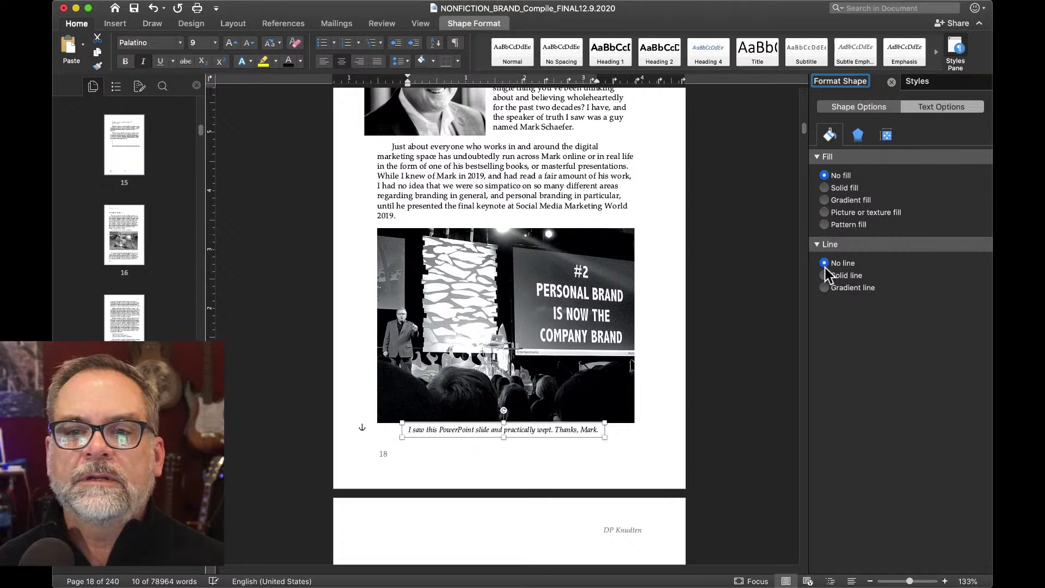
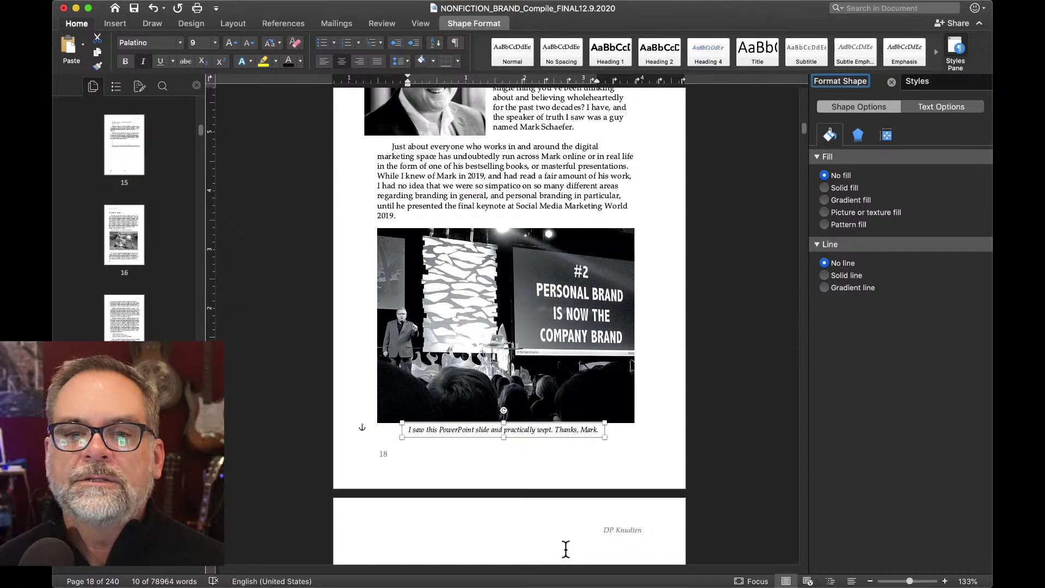
click(555, 478)
click(545, 449)
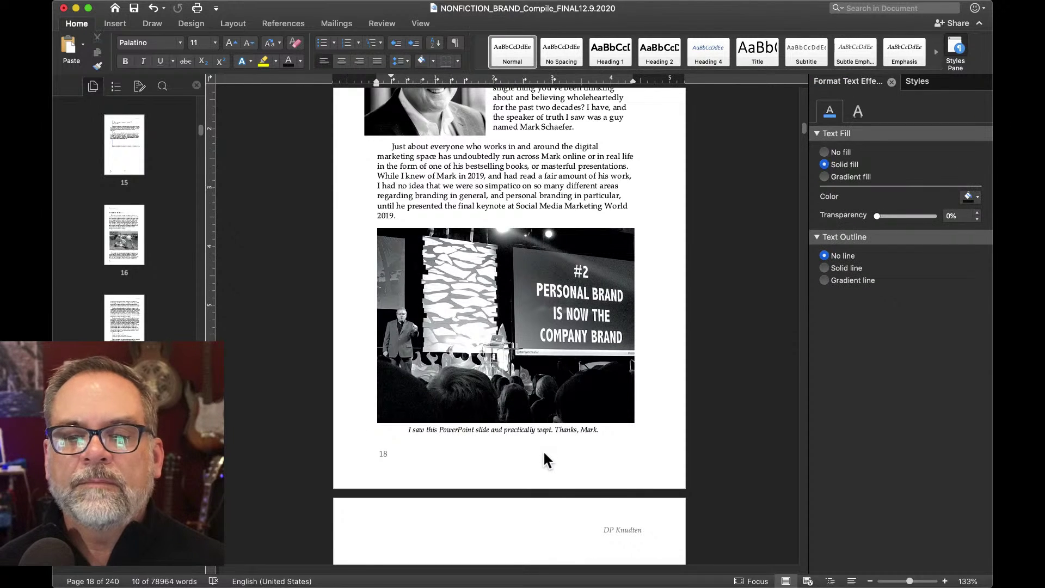
- Review the layout of pages 17 to 20, checking the caption under the stage photo and the text flow on the following pages
scroll(516, 450, down, 3)
scroll(515, 453, down, 1)
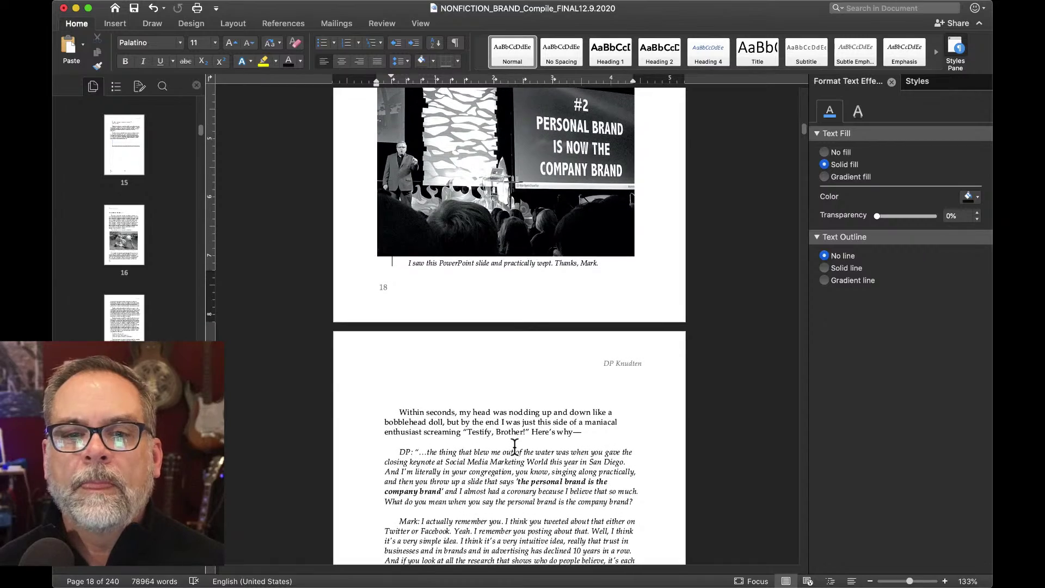
scroll(515, 446, down, 3)
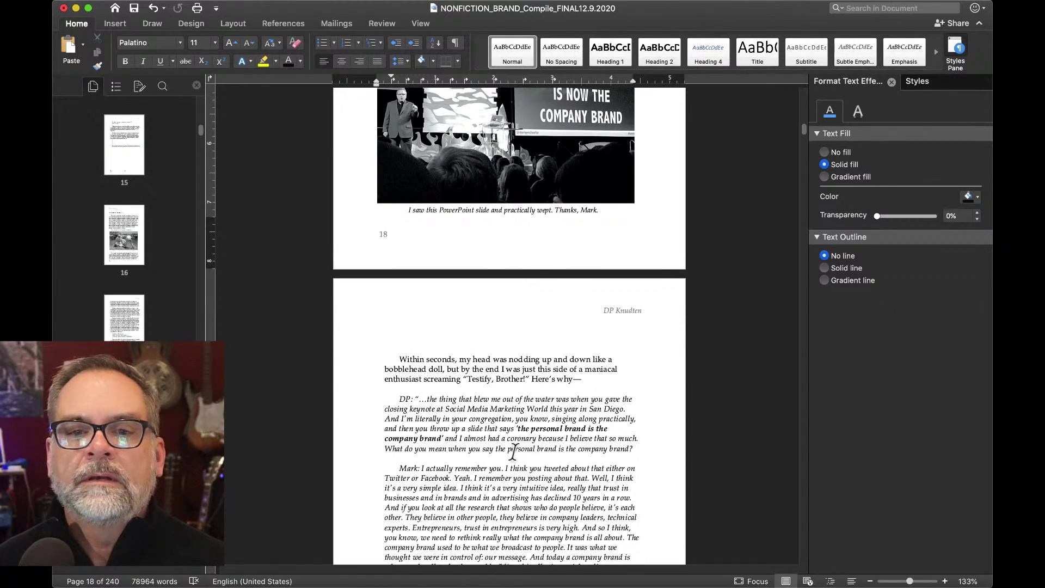
scroll(513, 451, down, 3)
scroll(514, 451, down, 4)
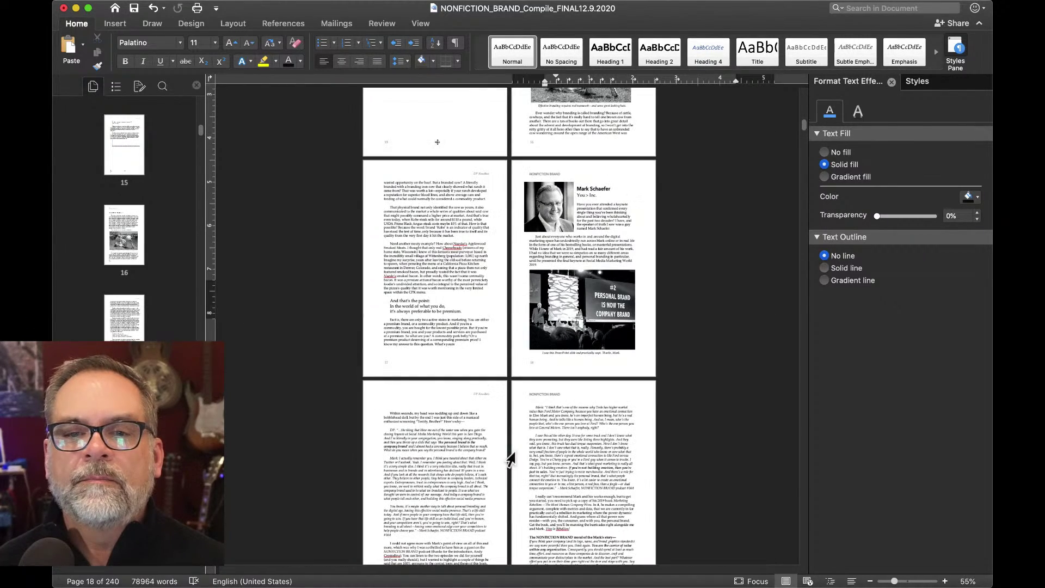
scroll(510, 458, up, 5)
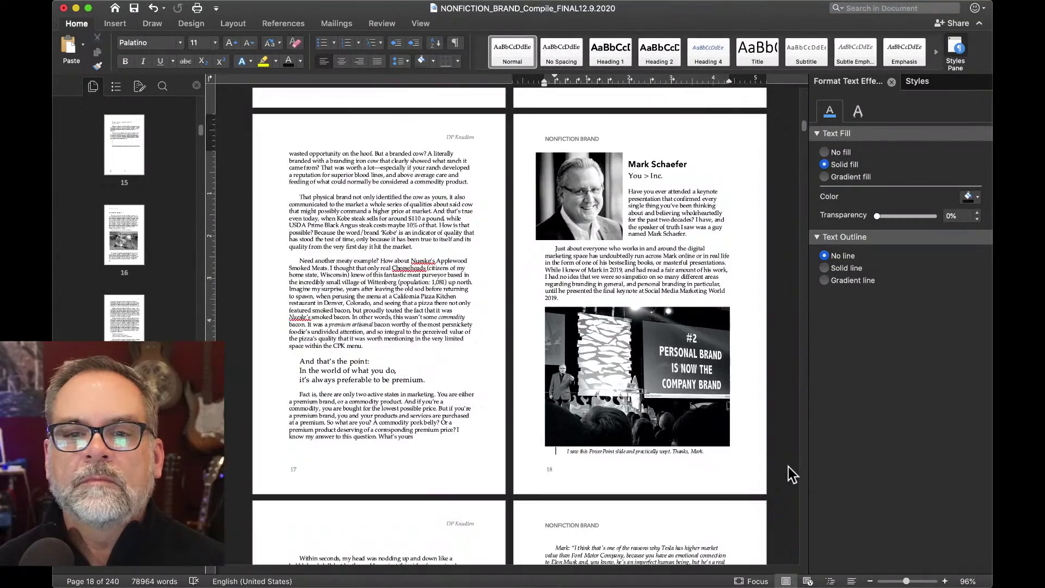
scroll(788, 465, up, 1)
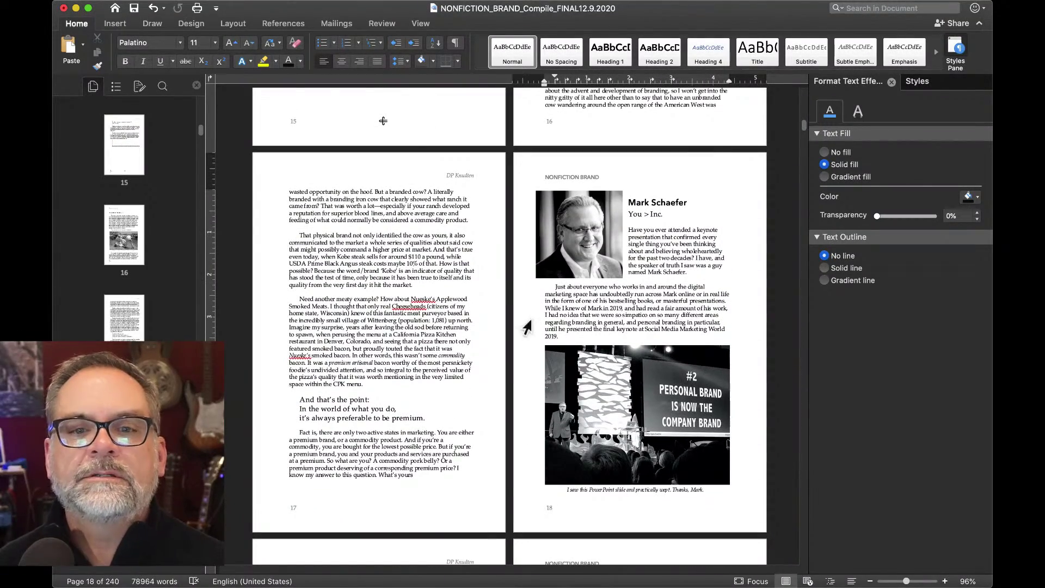
scroll(527, 327, up, 1)
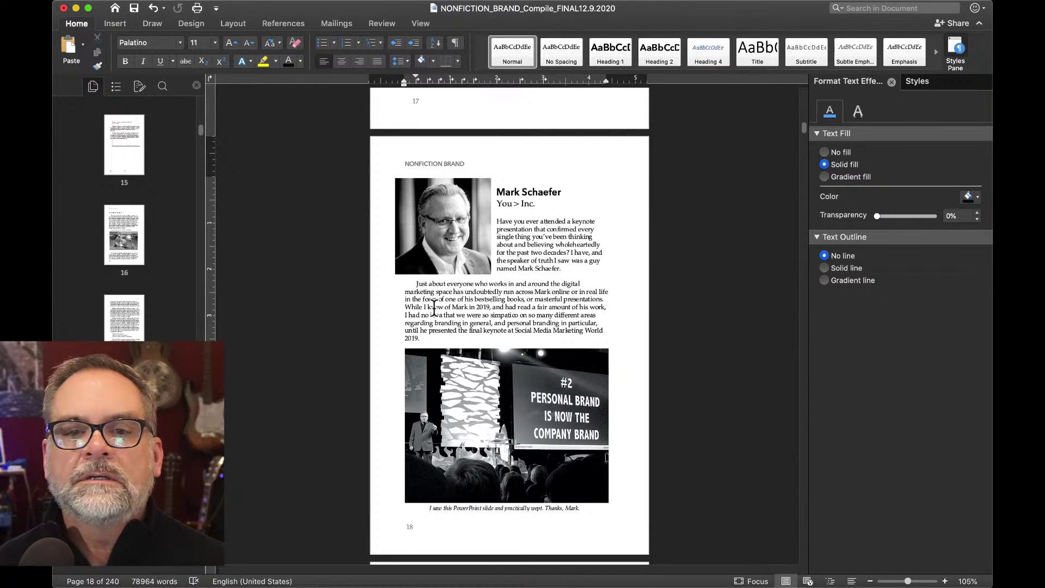
scroll(434, 308, down, 2)
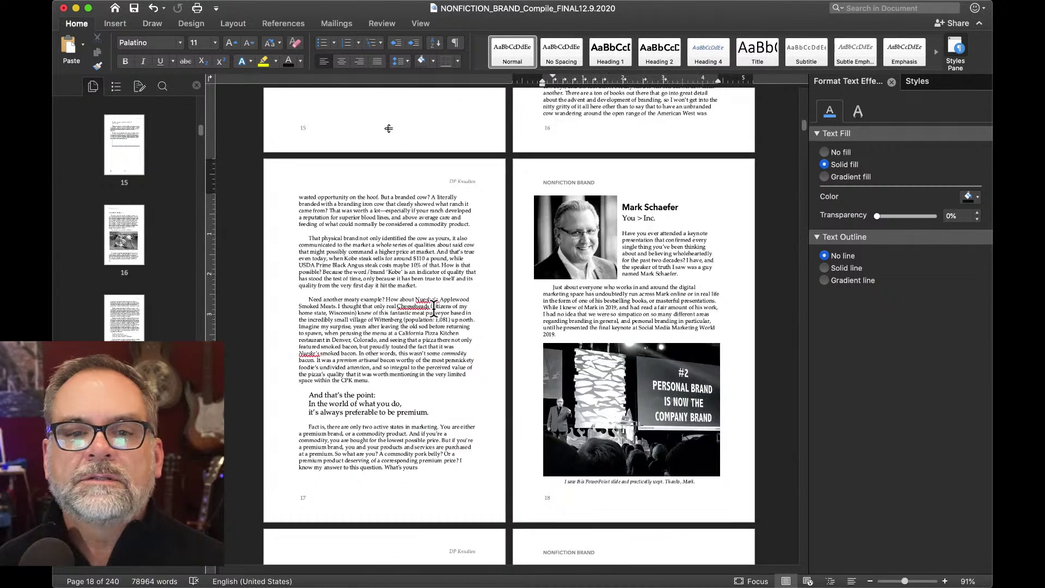
scroll(431, 346, up, 1)
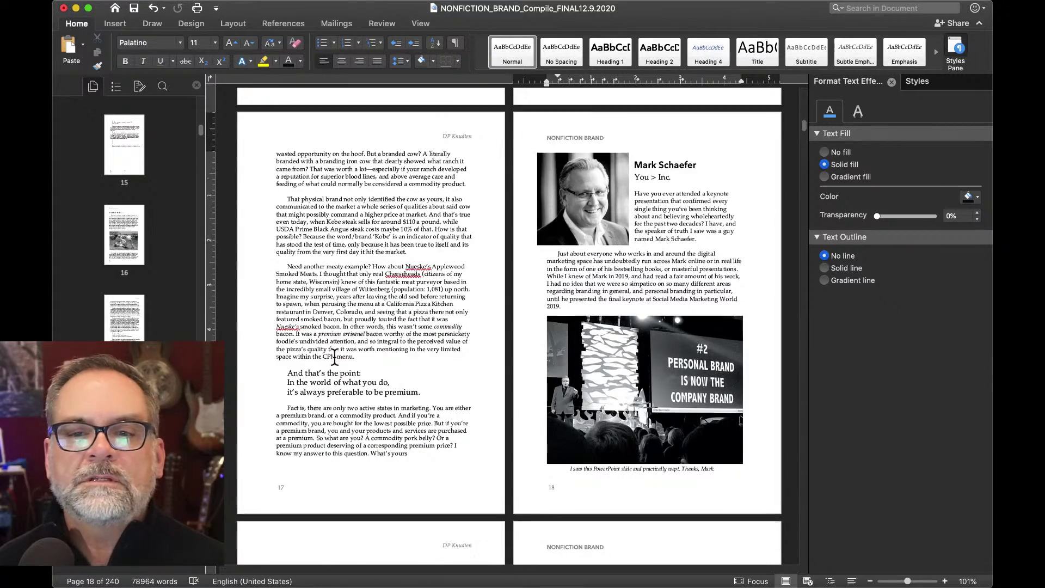
scroll(334, 379, down, 15)
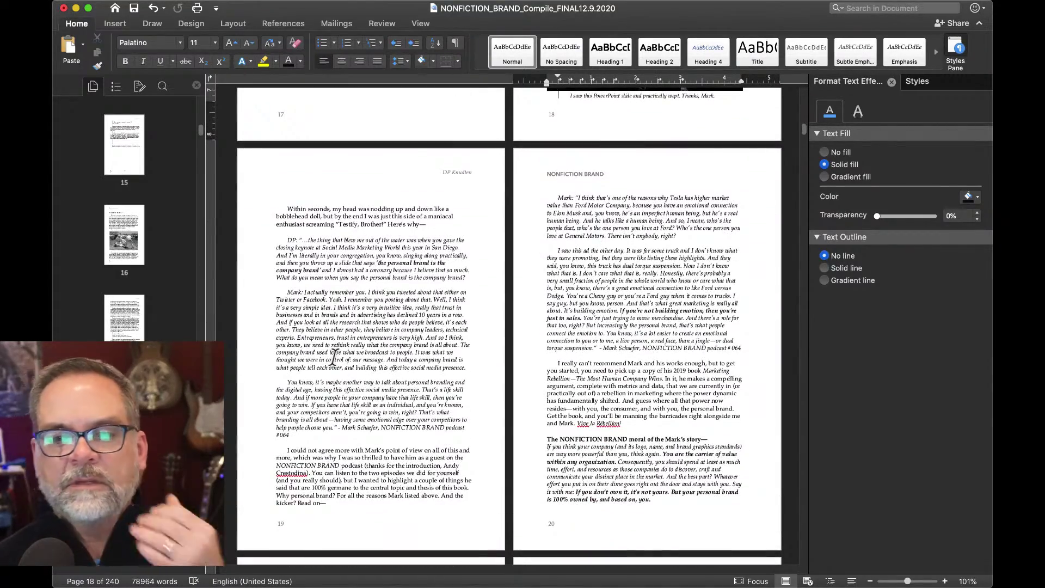
scroll(333, 360, down, 3)
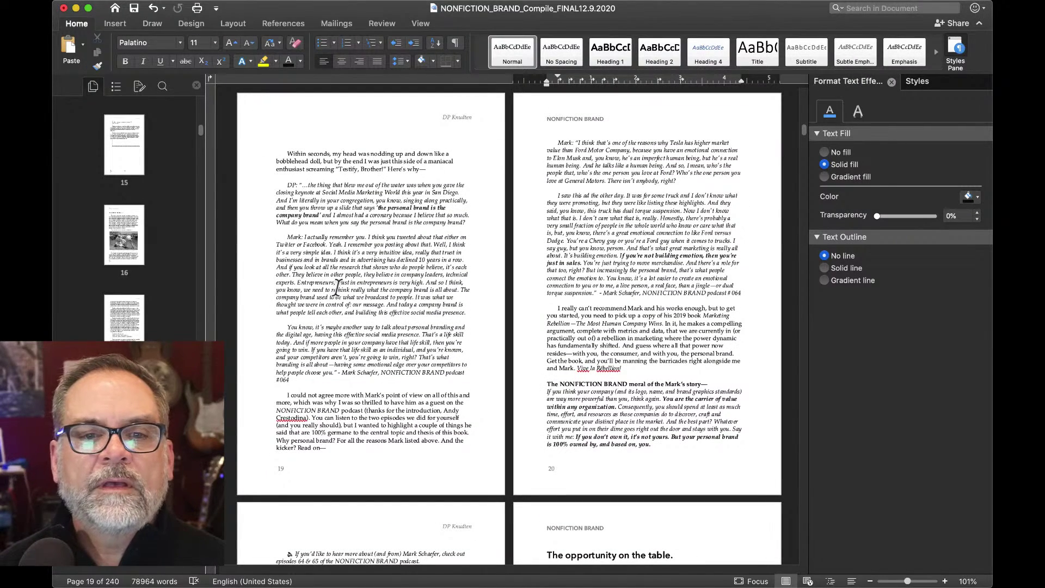
- Add the surname flagged as misspelled in the last paragraph of page 19 to the spelling dictionary
right_click(284, 420)
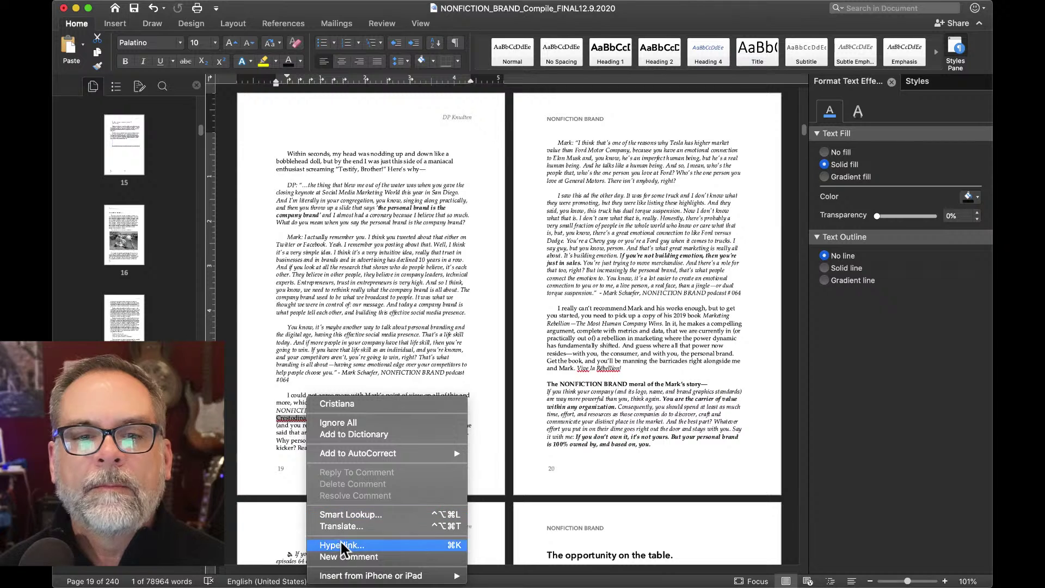
click(373, 436)
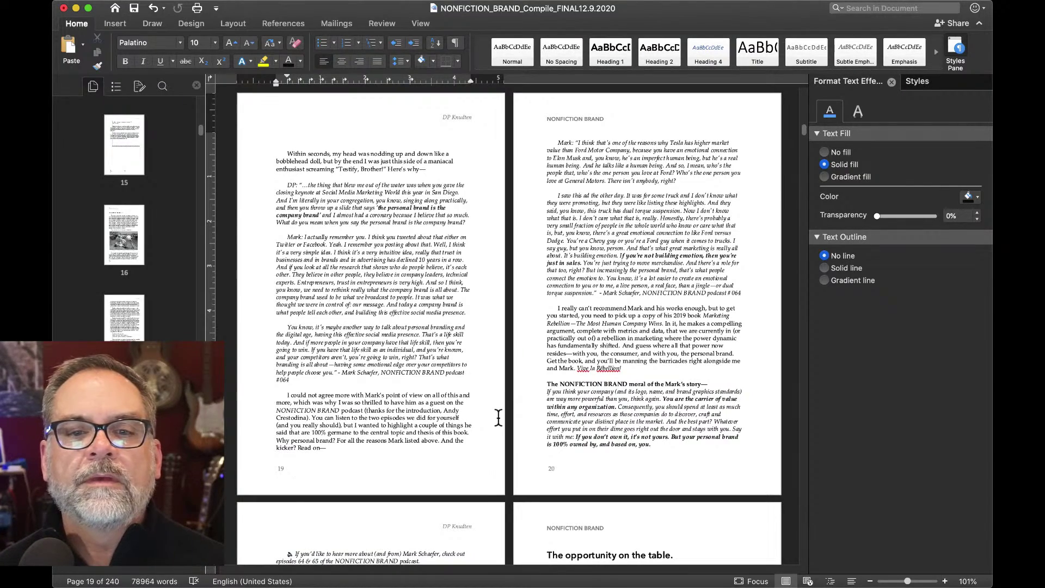
- Show the formatting marks and delete the empty paragraph above the first line of body text on page 20
scroll(499, 417, down, 10)
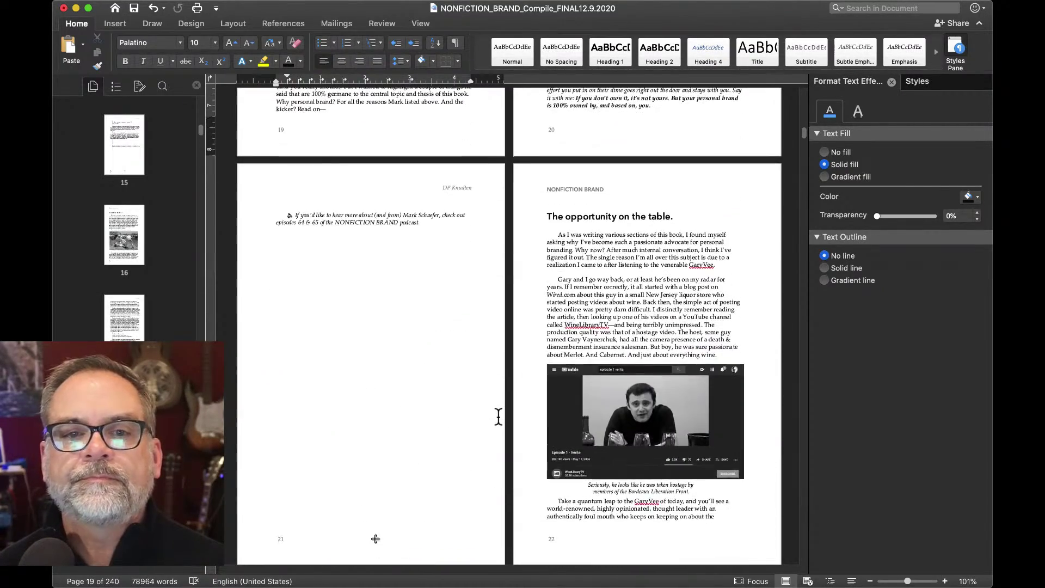
scroll(498, 417, up, 10)
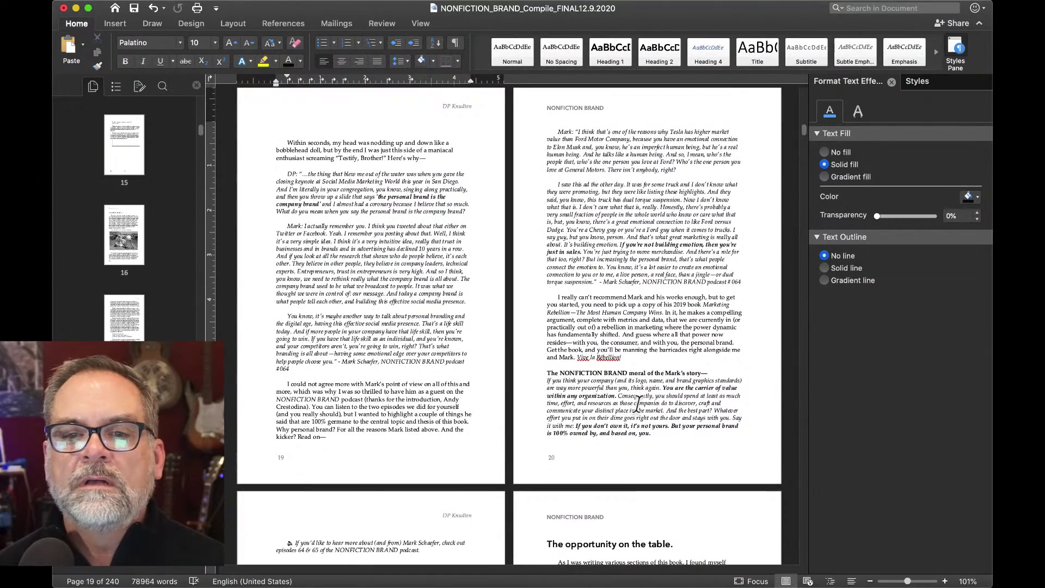
scroll(638, 403, up, 5)
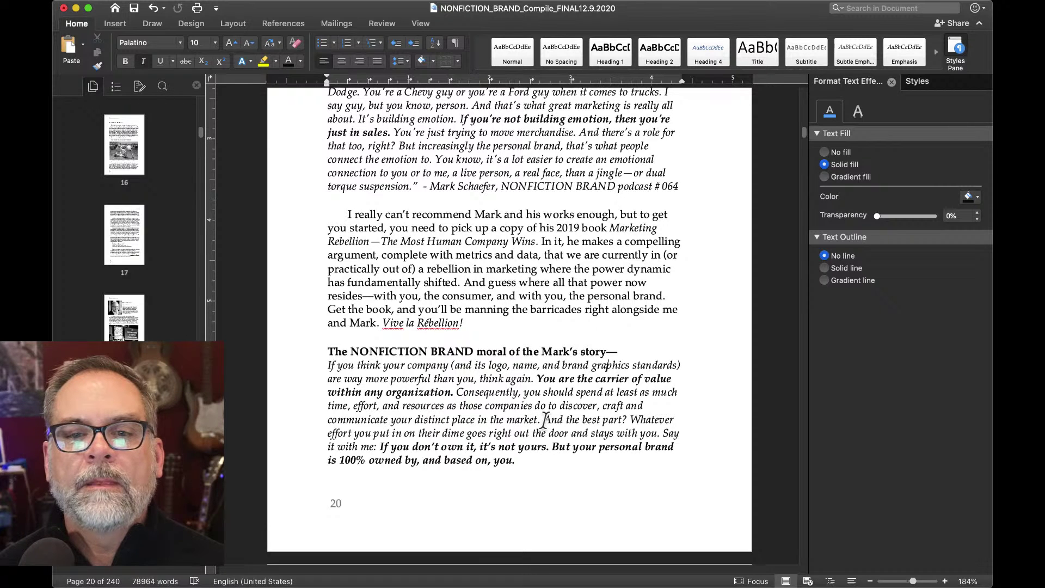
click(664, 434)
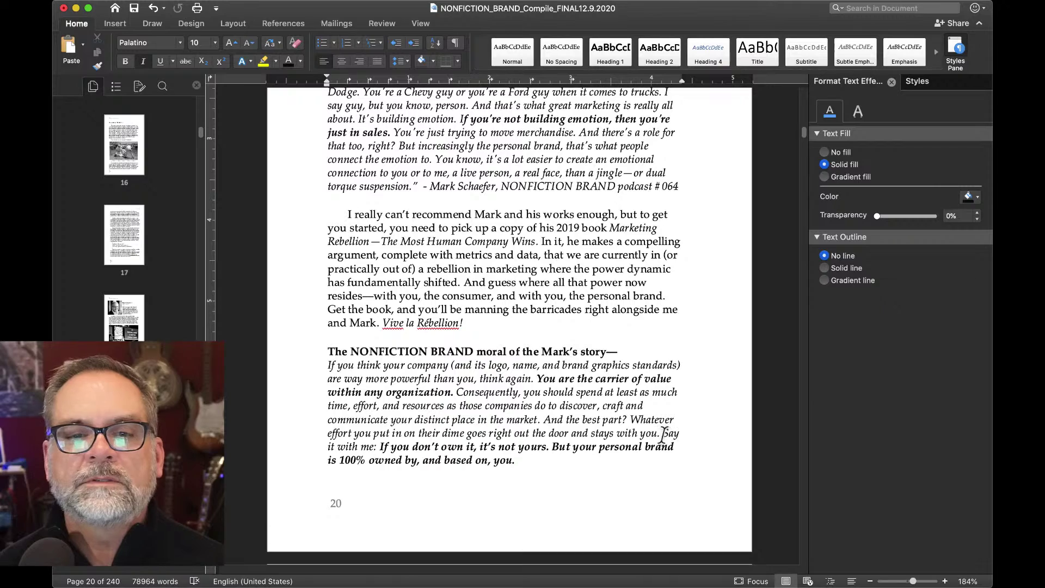
scroll(449, 403, up, 10)
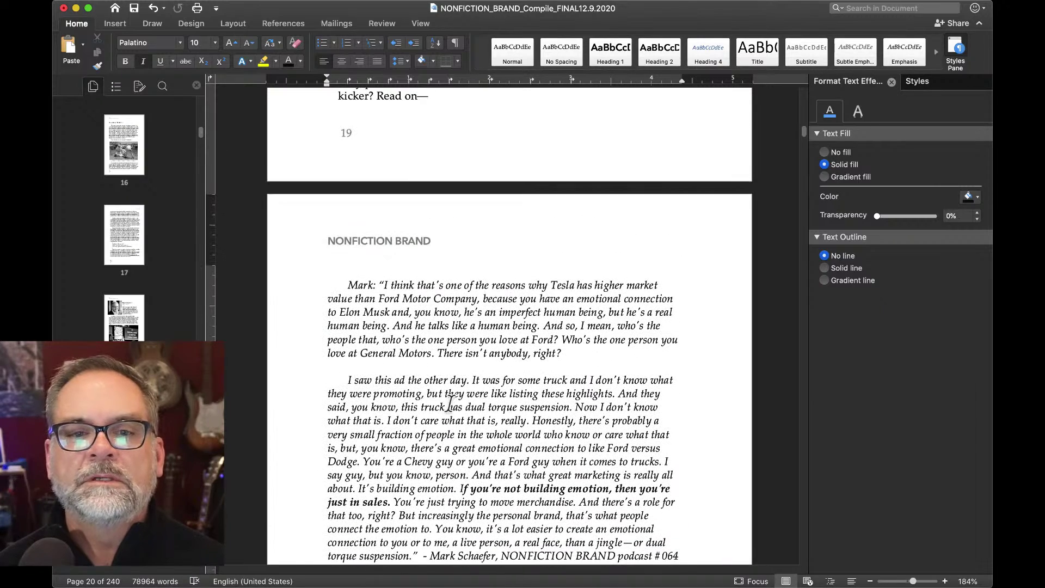
click(455, 43)
click(313, 265)
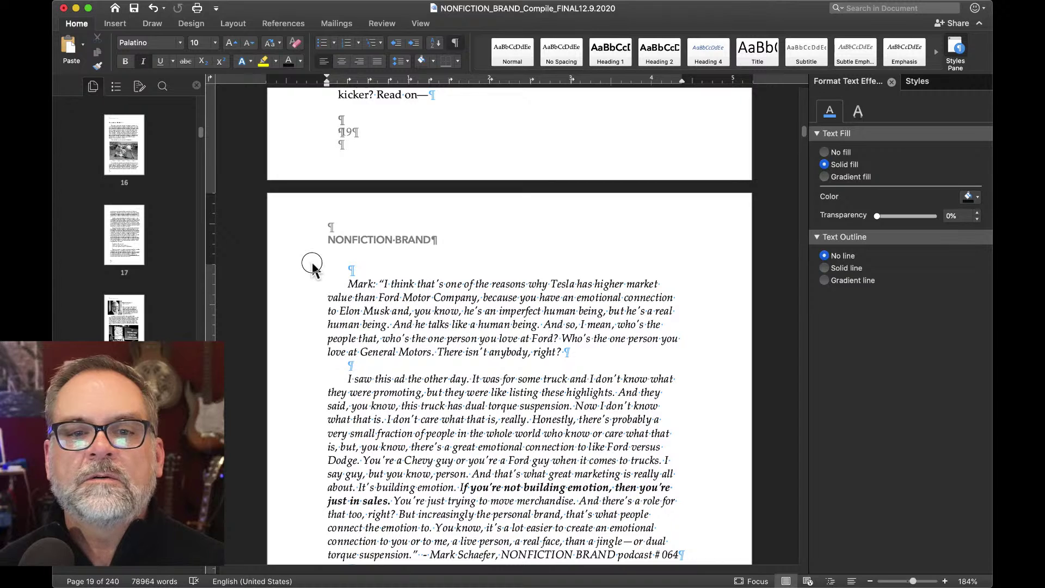
double_click(309, 269)
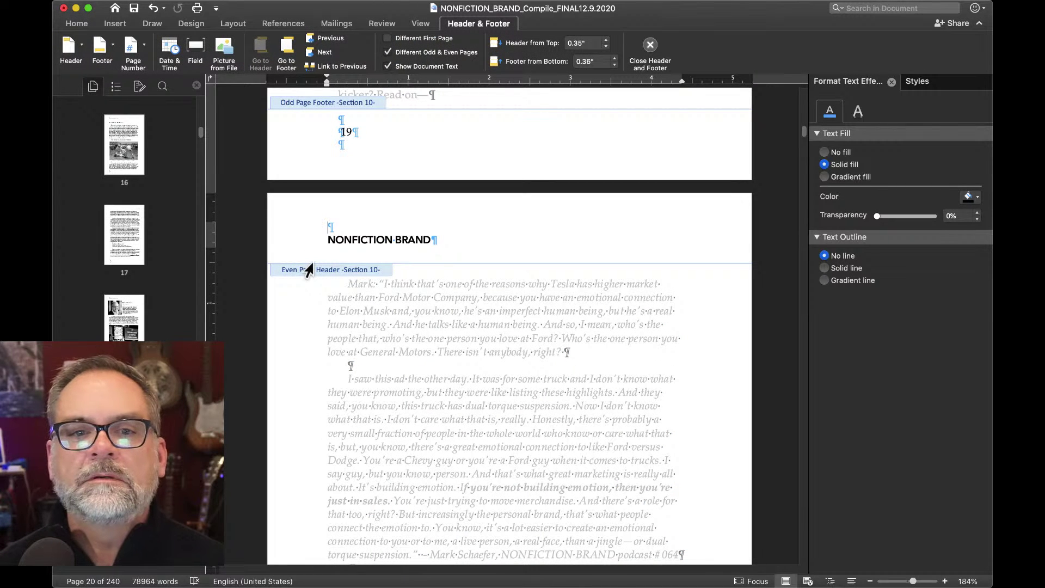
double_click(325, 294)
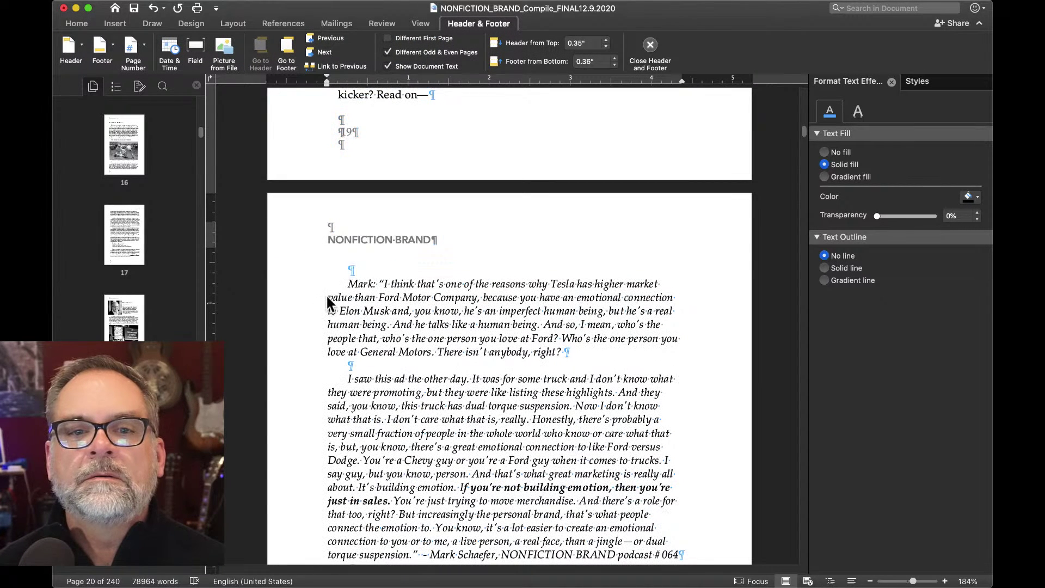
key(BackSpace)
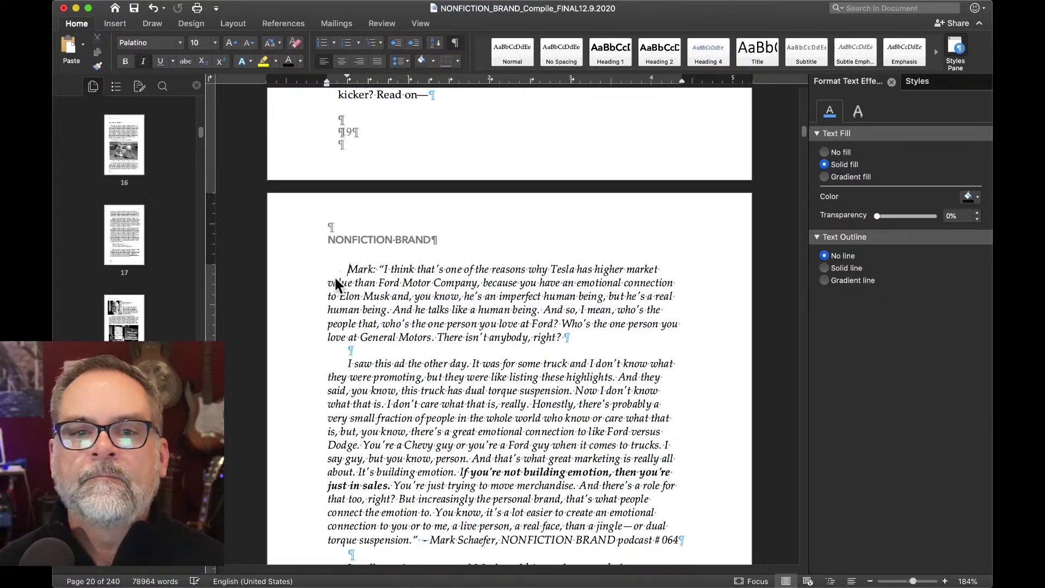
- Reduce the font size of the empty line above page 20's moral heading and paste it over the two empty lines between the preceding paragraphs
scroll(334, 276, down, 3)
scroll(334, 275, down, 10)
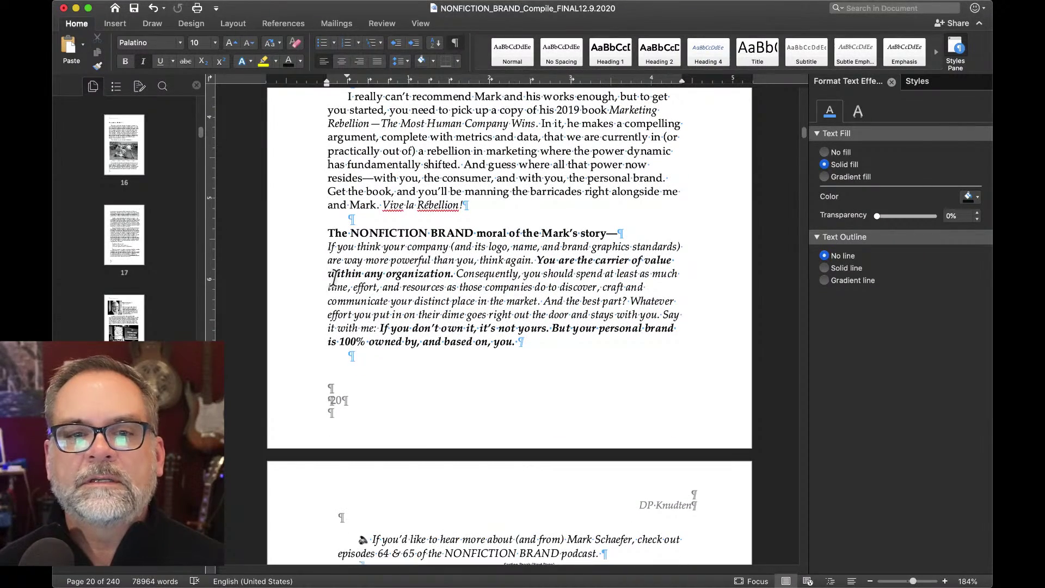
double_click(328, 223)
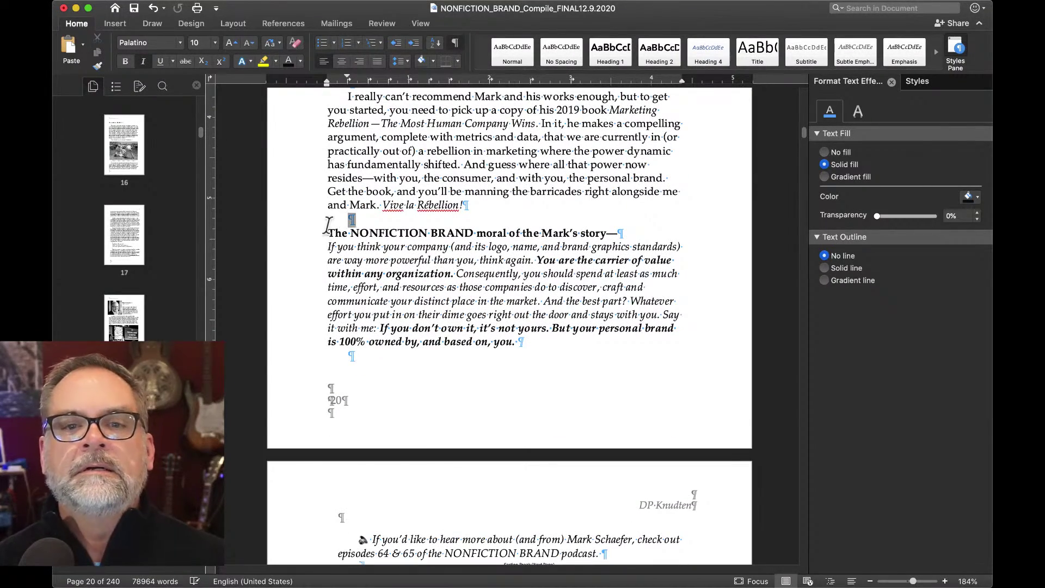
key(super+z)
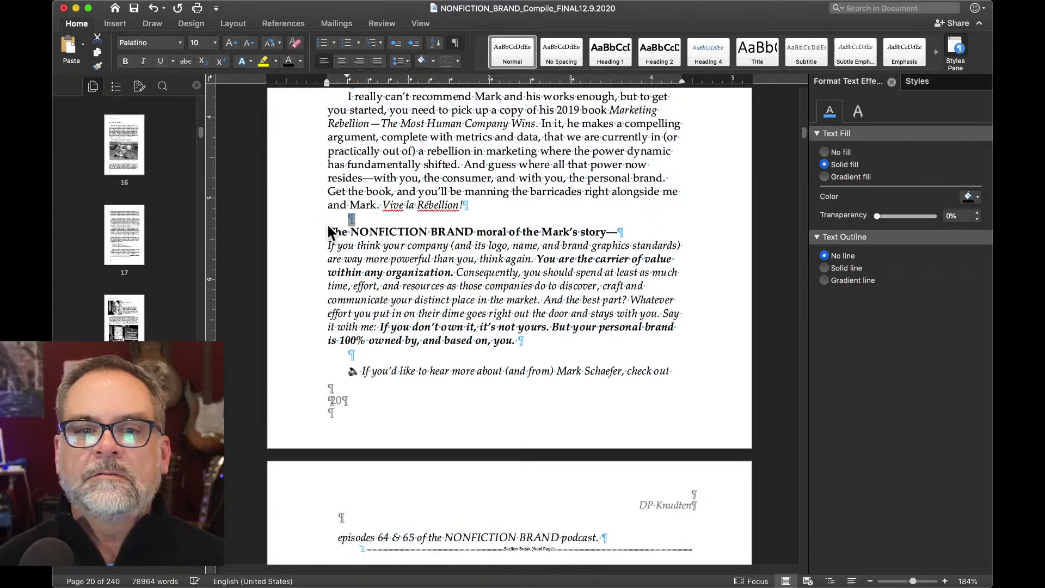
scroll(328, 231, up, 6)
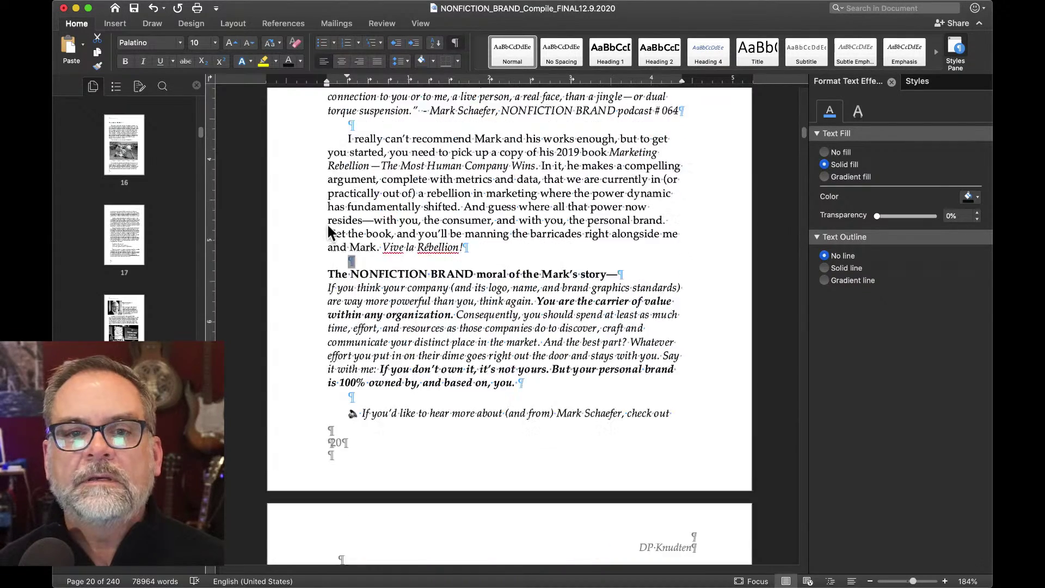
double_click(351, 319)
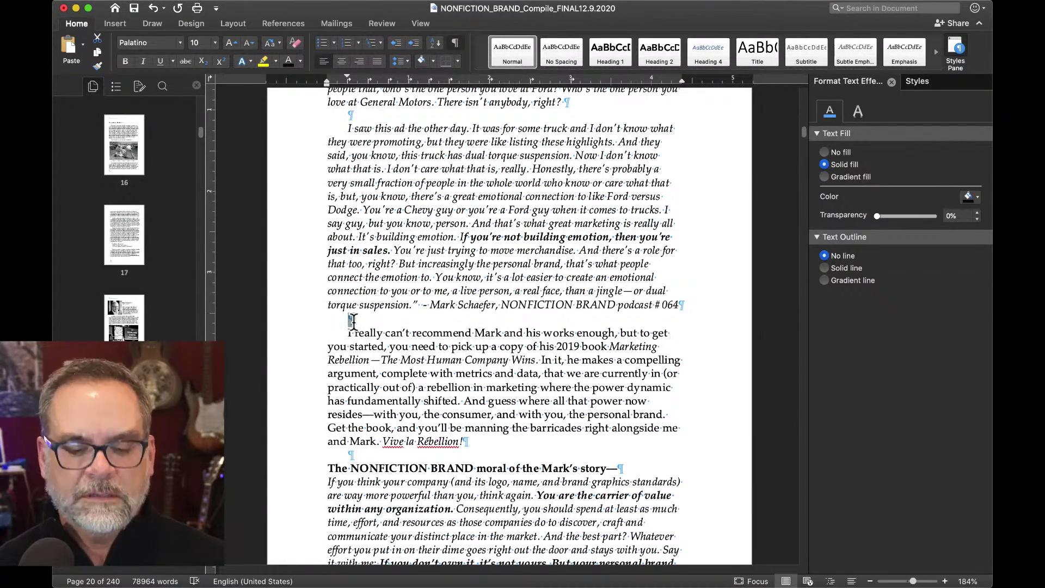
key(super+v)
scroll(351, 283, up, 3)
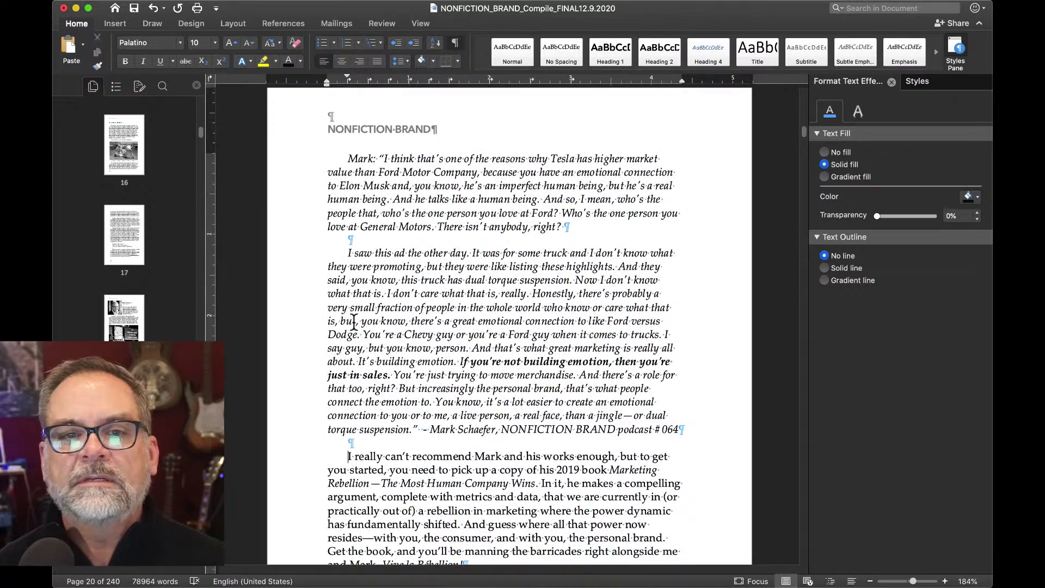
double_click(349, 239)
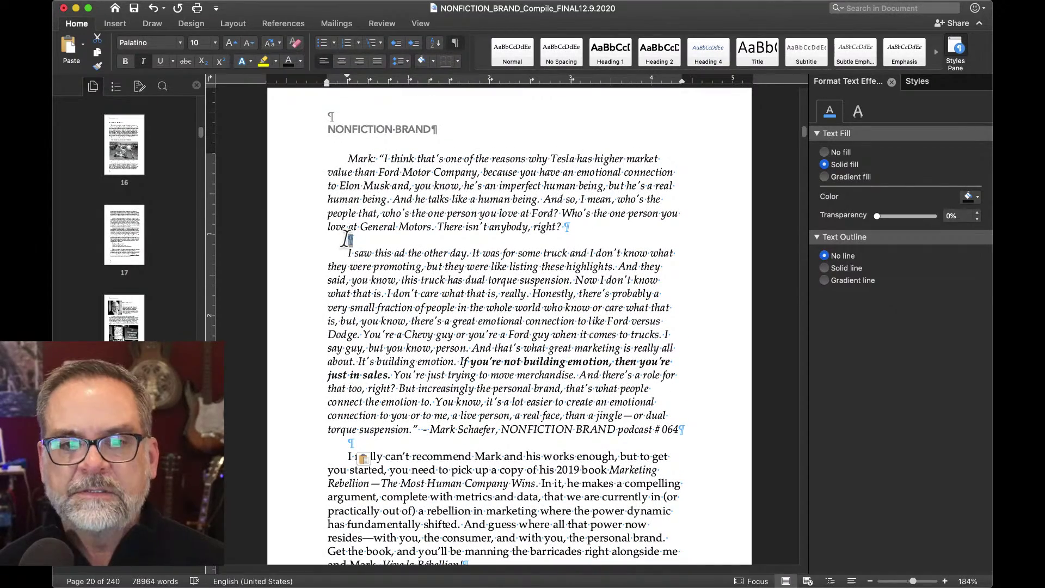
key(super+v)
- Reduce the font size of the empty line below the moral paragraph and replace the empty line above the moral heading with a smaller one
scroll(346, 238, down, 7)
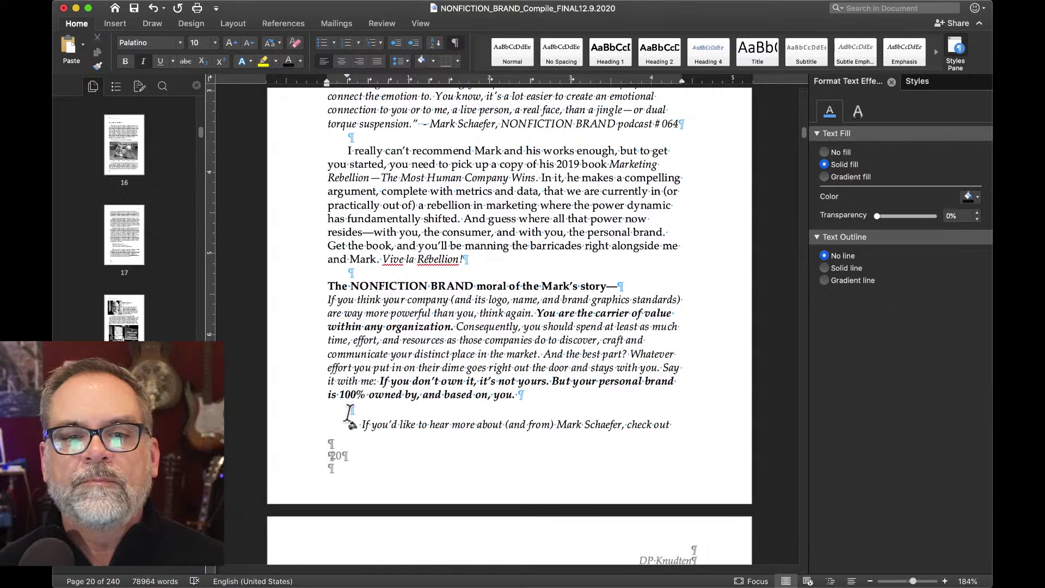
drag(348, 409, 354, 409)
key(super+bracketleft)
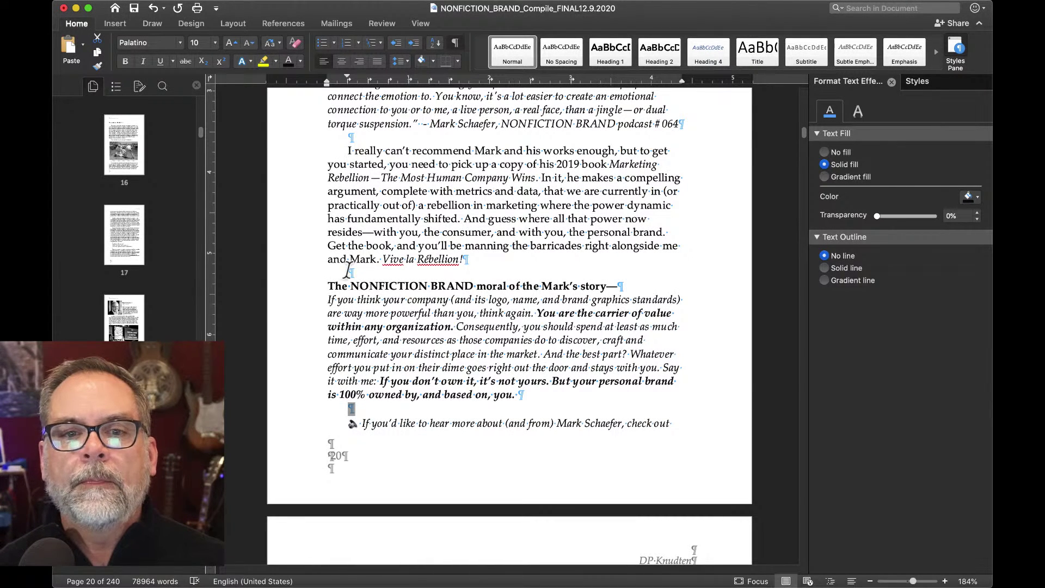
drag(349, 272, 353, 272)
key(super+v)
scroll(348, 272, up, 5)
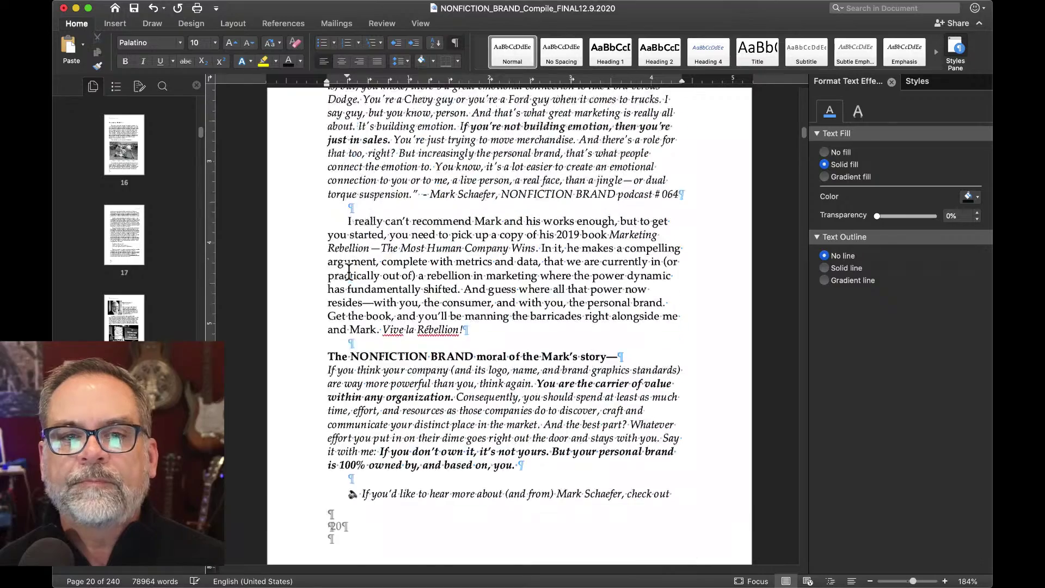
click(346, 280)
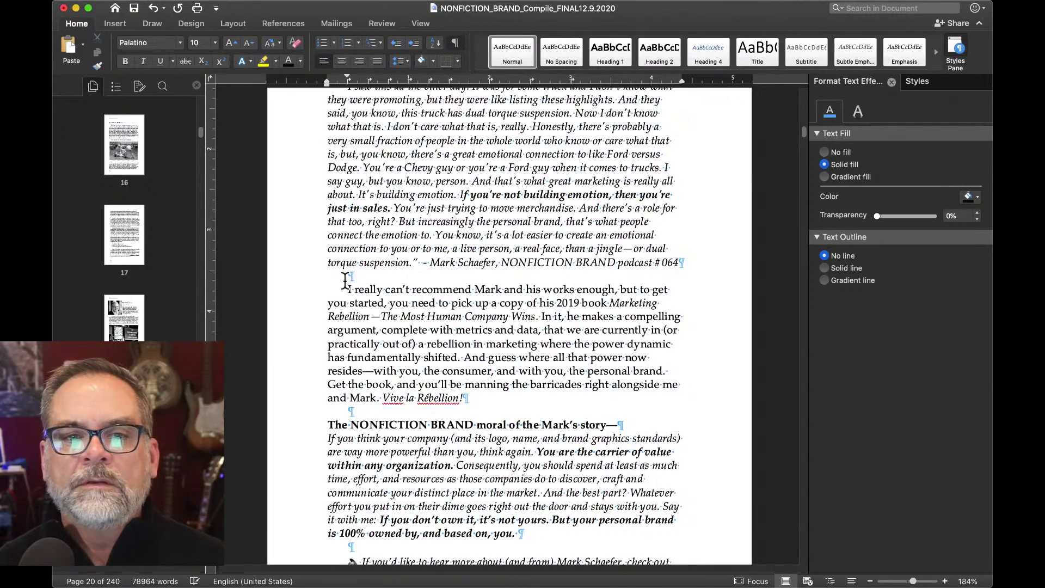
- Reduce the empty line between the first two paragraphs on page 20 to 8 pt
scroll(348, 277, up, 7)
drag(349, 271, 353, 271)
key(super+v)
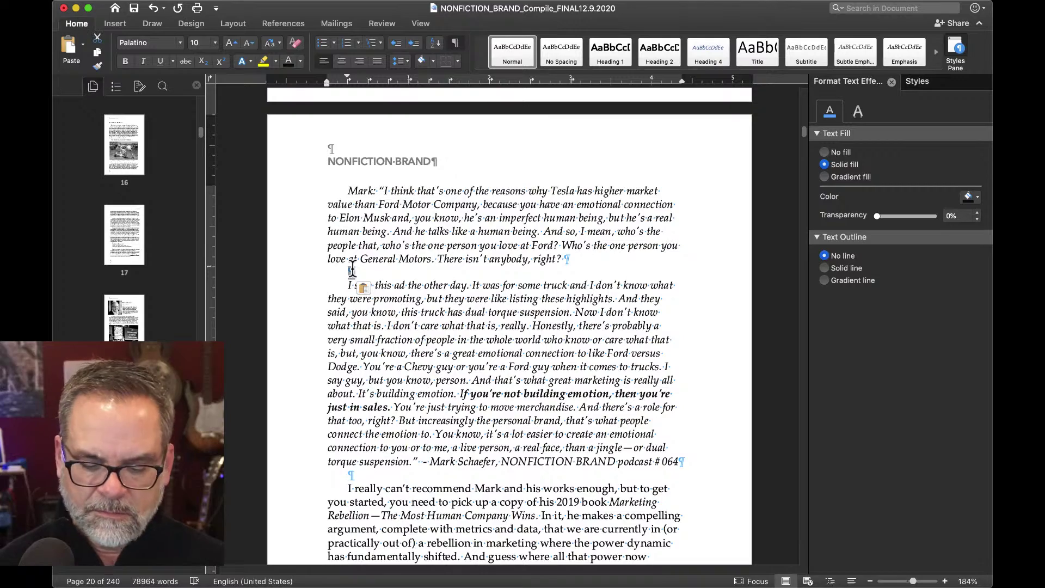
key(super+bracketleft)
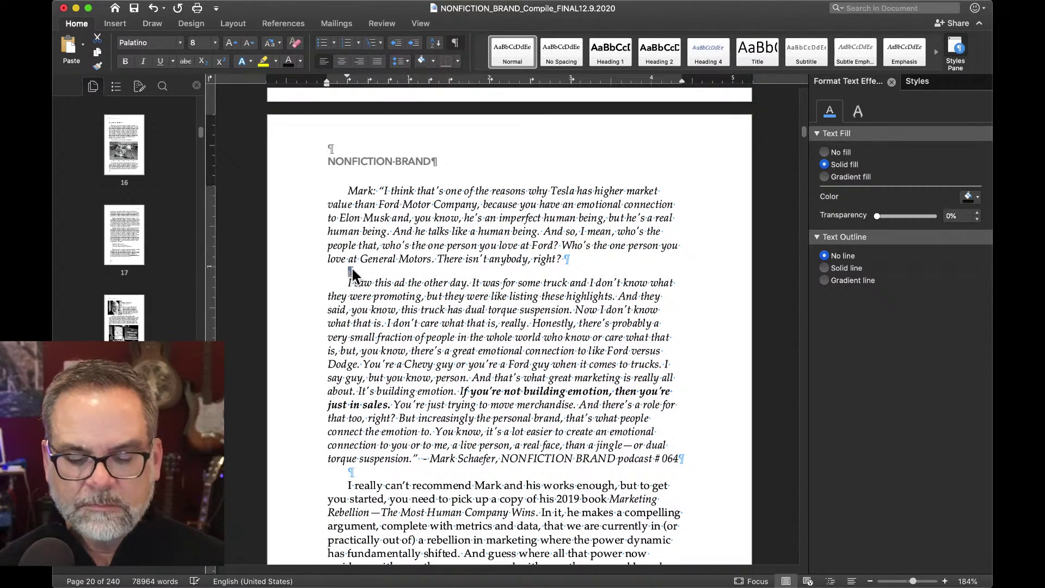
- Paste the 8 pt empty line over the remaining empty lines on page 20, down to the one above the podcast note
scroll(351, 266, down, 7)
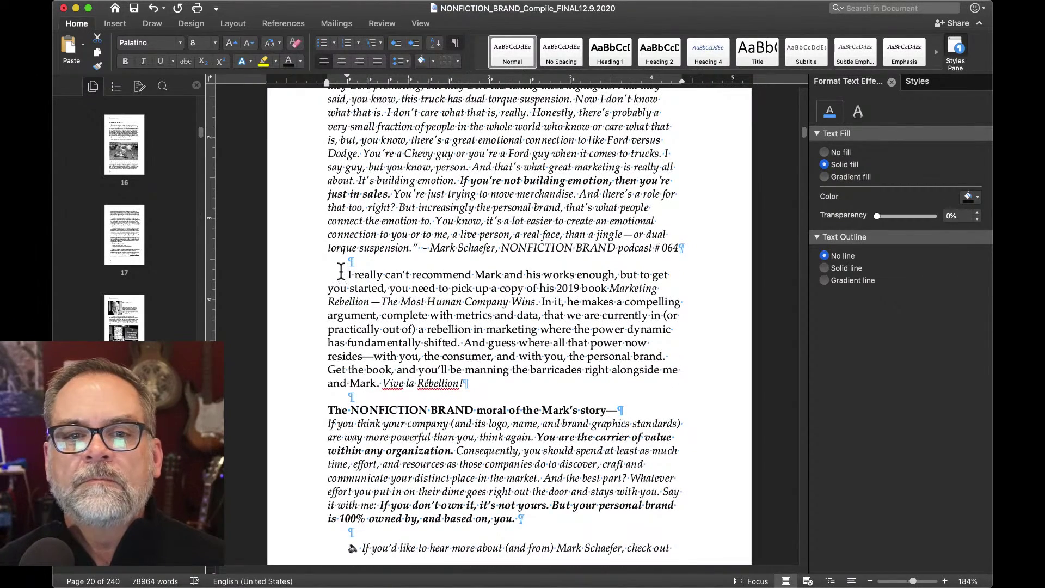
double_click(339, 262)
key(super+v)
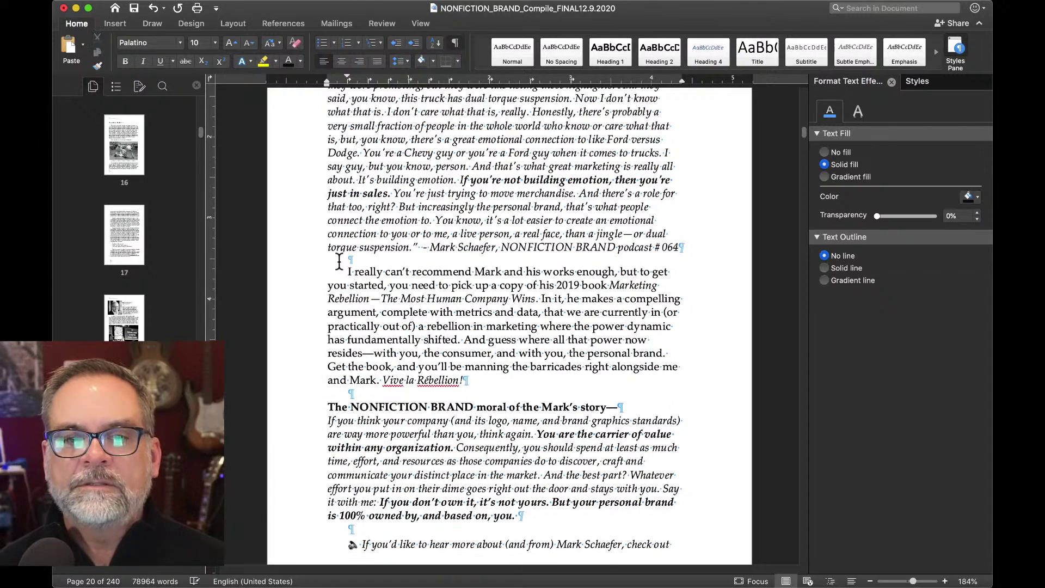
scroll(339, 260, down, 4)
double_click(339, 257)
key(super+v)
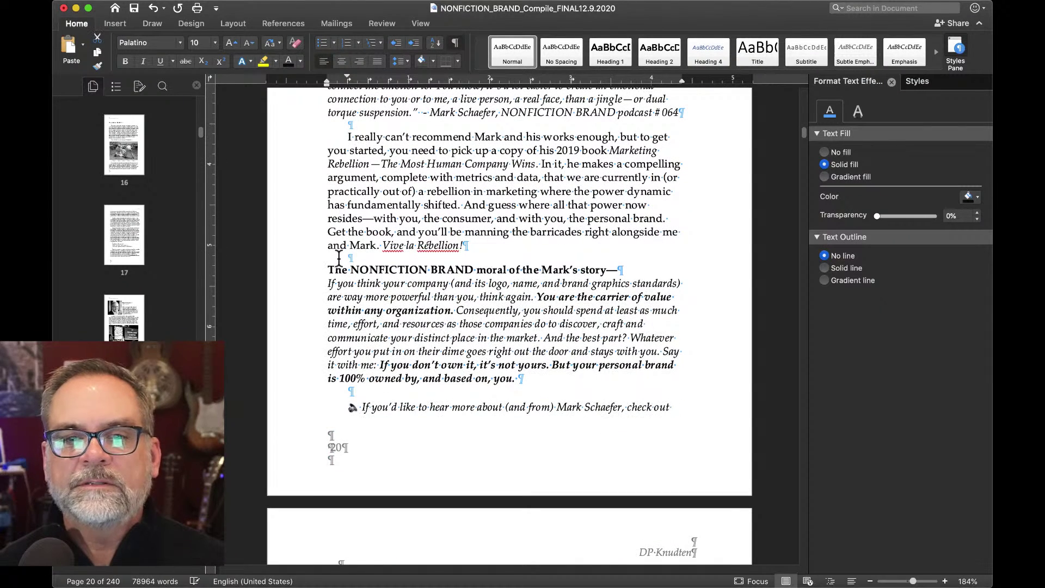
click(343, 395)
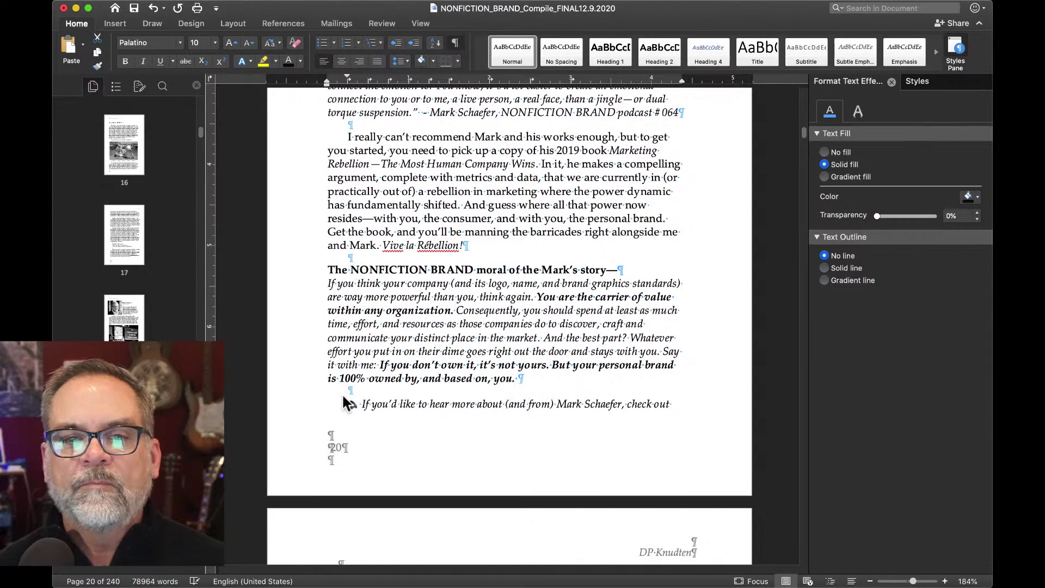
scroll(343, 395, down, 6)
scroll(343, 395, down, 2)
scroll(343, 395, up, 2)
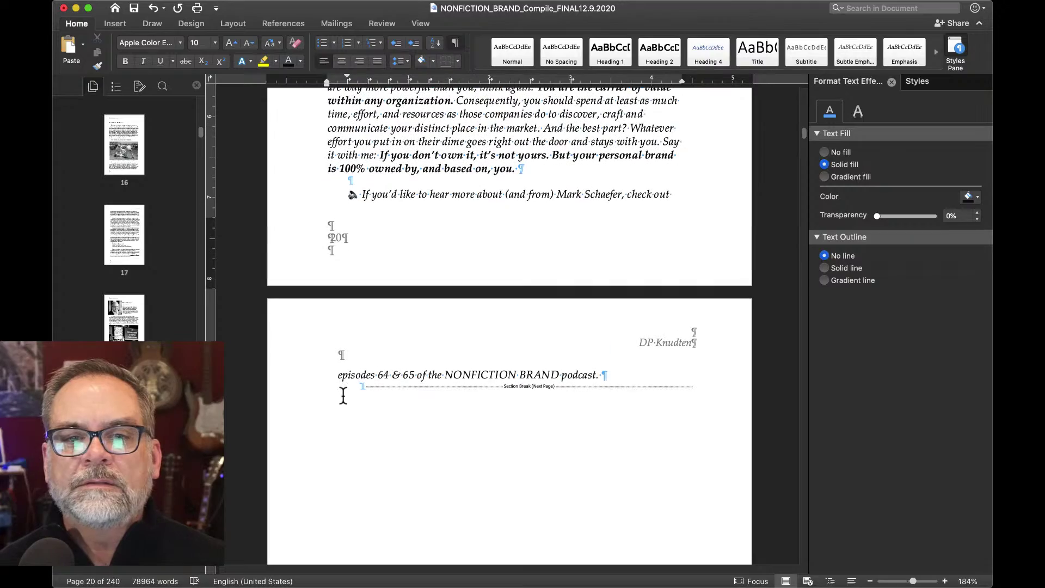
scroll(343, 396, up, 3)
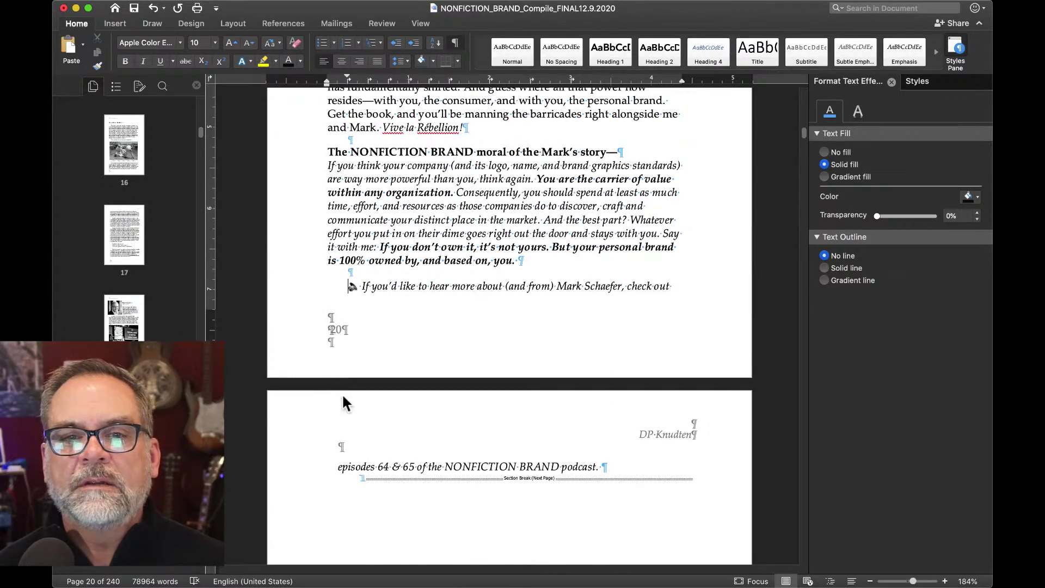
scroll(343, 396, up, 9)
key(super+v)
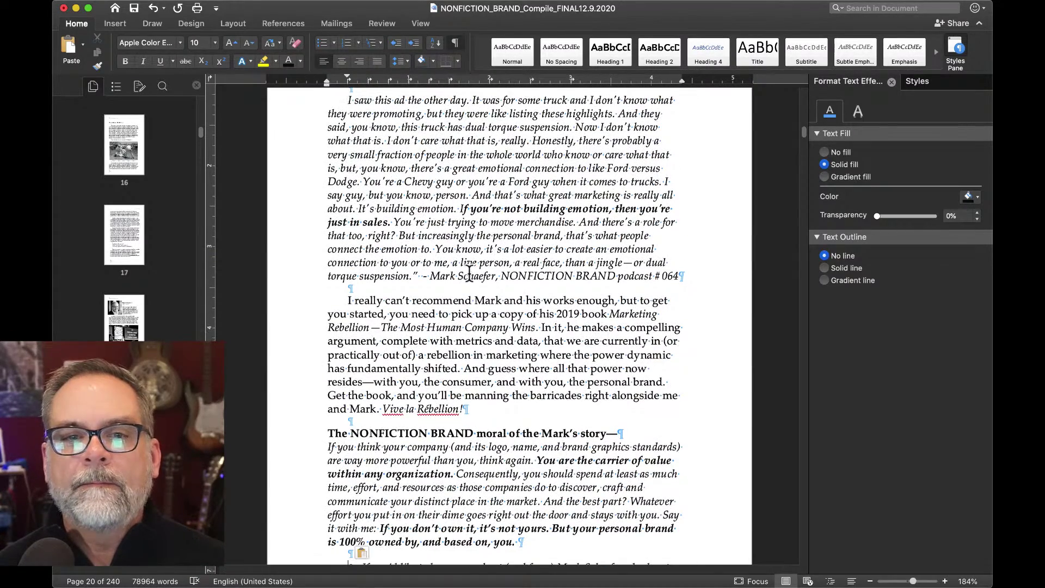
- Shrink the empty line between the first two paragraphs on page 20 to 5 pt
scroll(465, 294, up, 7)
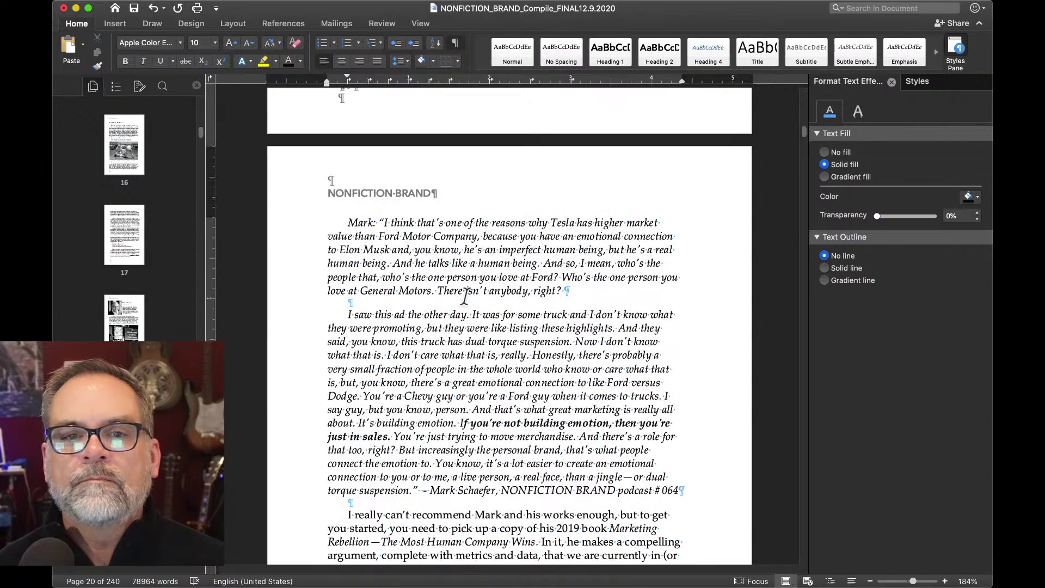
double_click(341, 309)
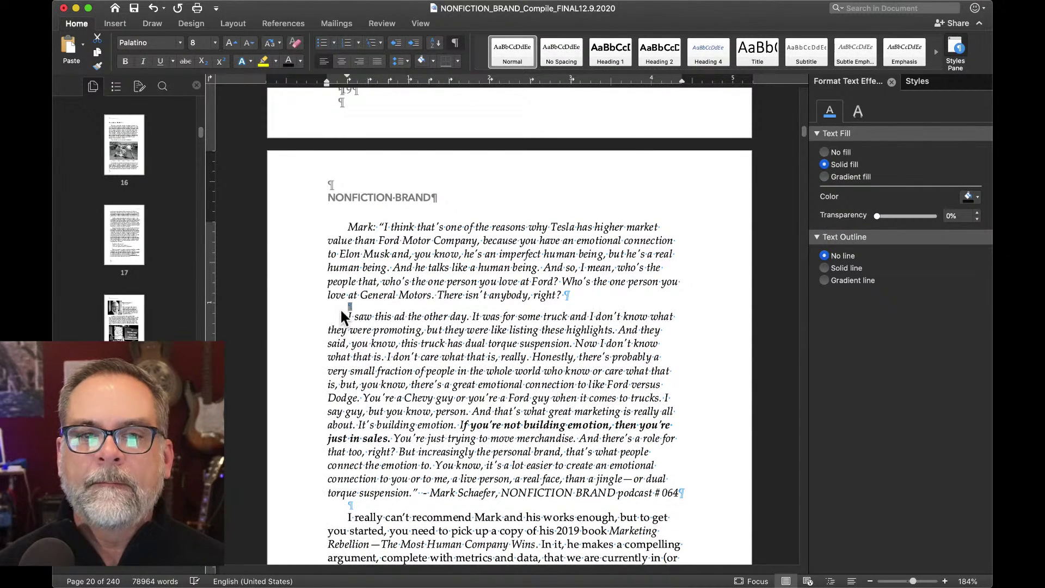
key(super+bracketleft)
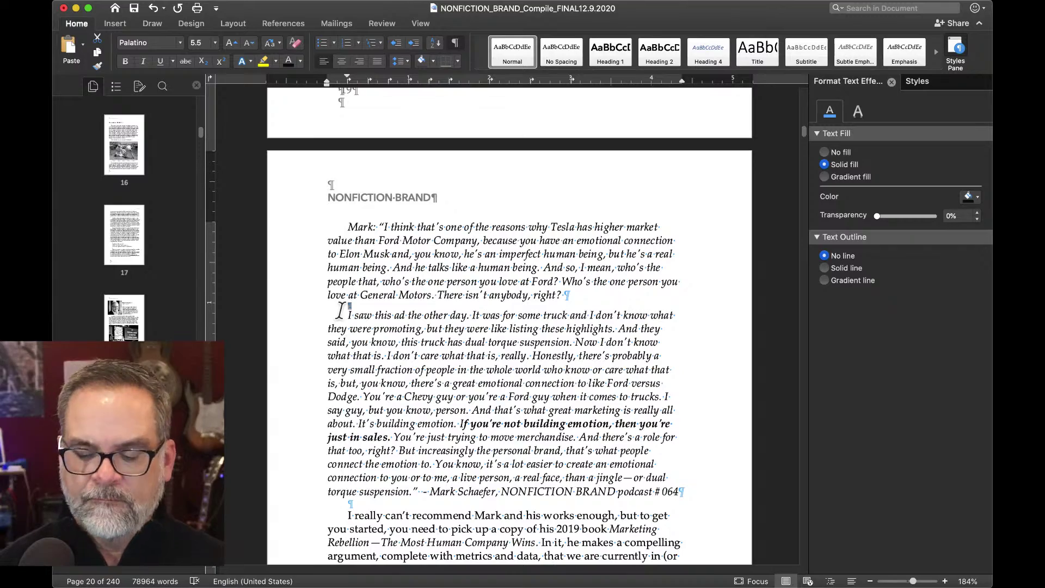
key(super+bracketleft)
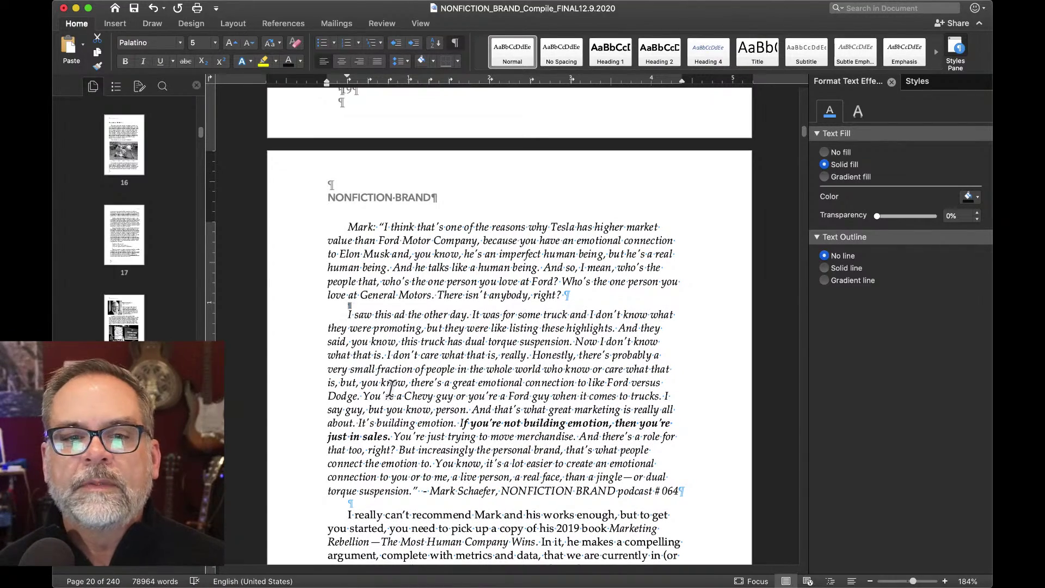
- Enlarge the empty line between the italic podcast quote and the book recommendation paragraph on page 20 to 10 pt
scroll(389, 389, down, 10)
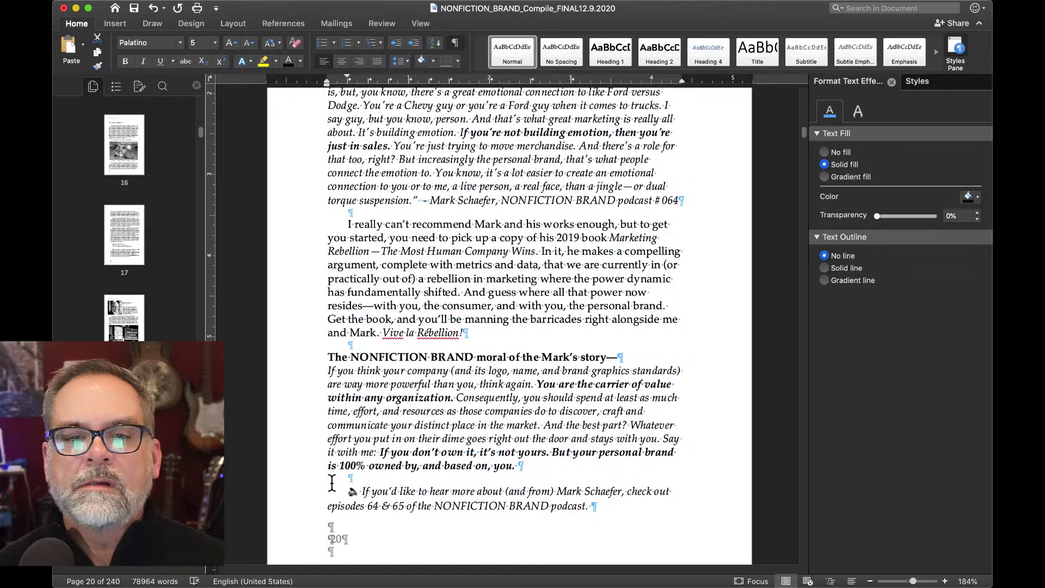
double_click(347, 216)
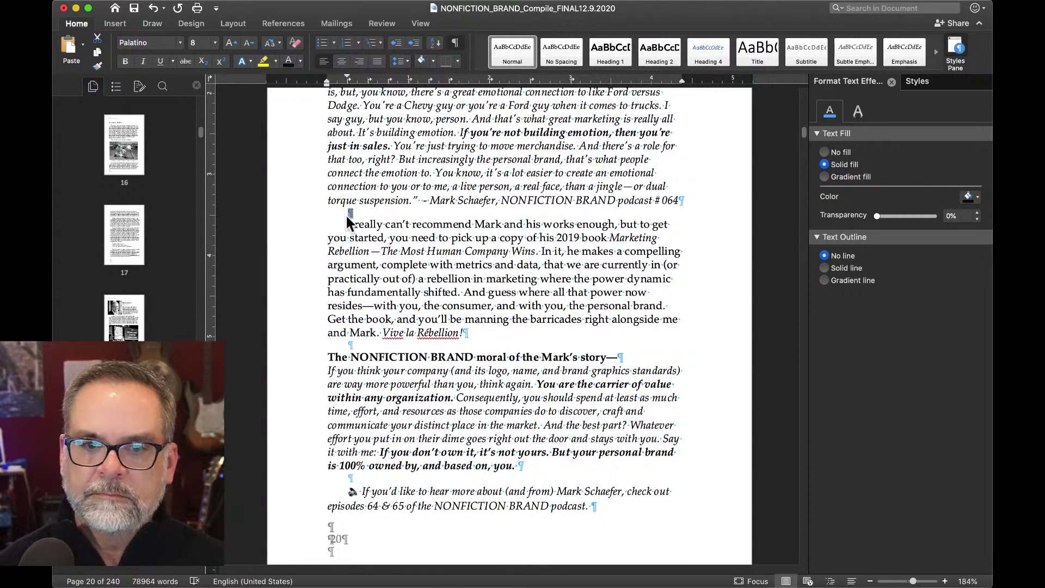
key(super+shift+period)
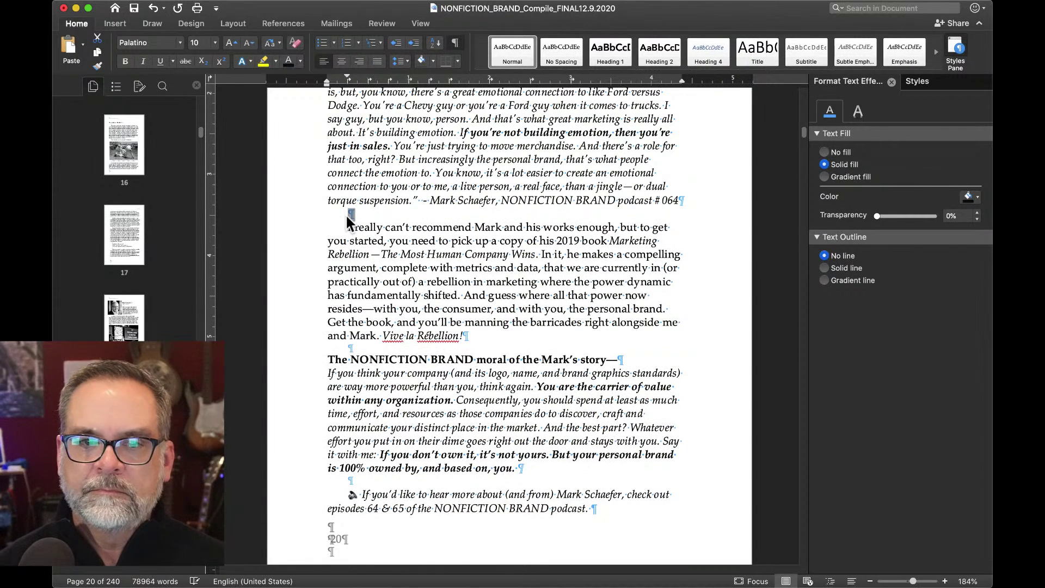
- Try a larger font size, such as 11 pt, on the empty line above the moral heading and return it to 8 pt
click(350, 347)
double_click(350, 346)
key(super+shift+period)
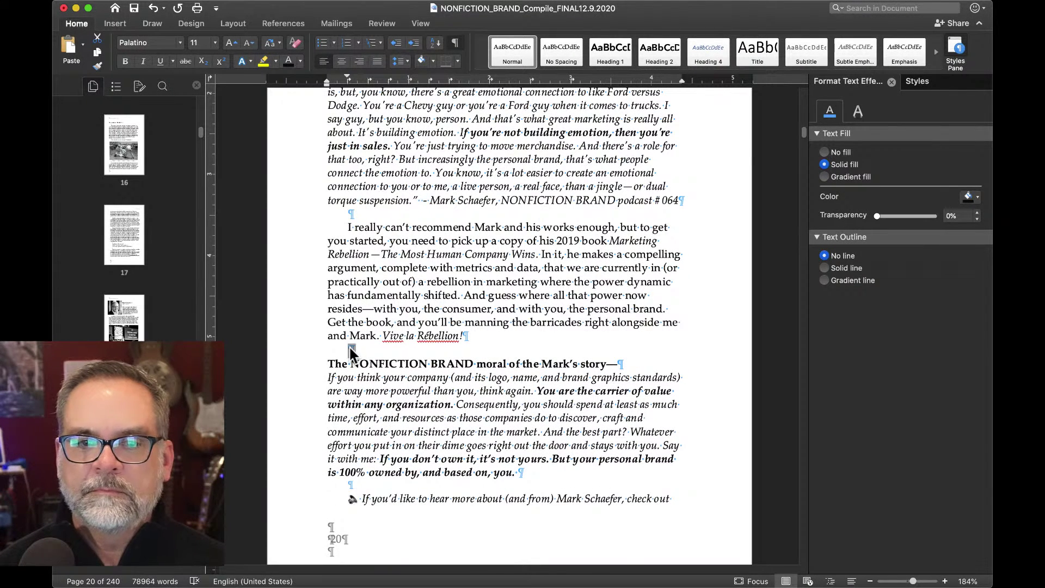
key(super+shift+period)
key(super+shift+comma)
key(super+shift+comma)
key(super+shift+comma)
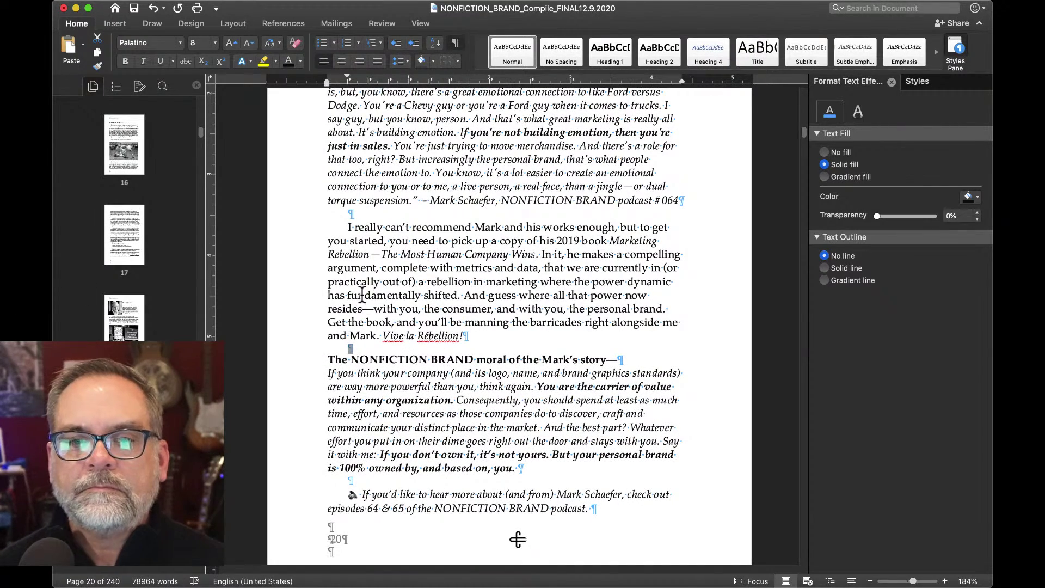
- Pull the section break on the near-empty page 21 up to the end of the podcast note on page 20
scroll(361, 294, down, 5)
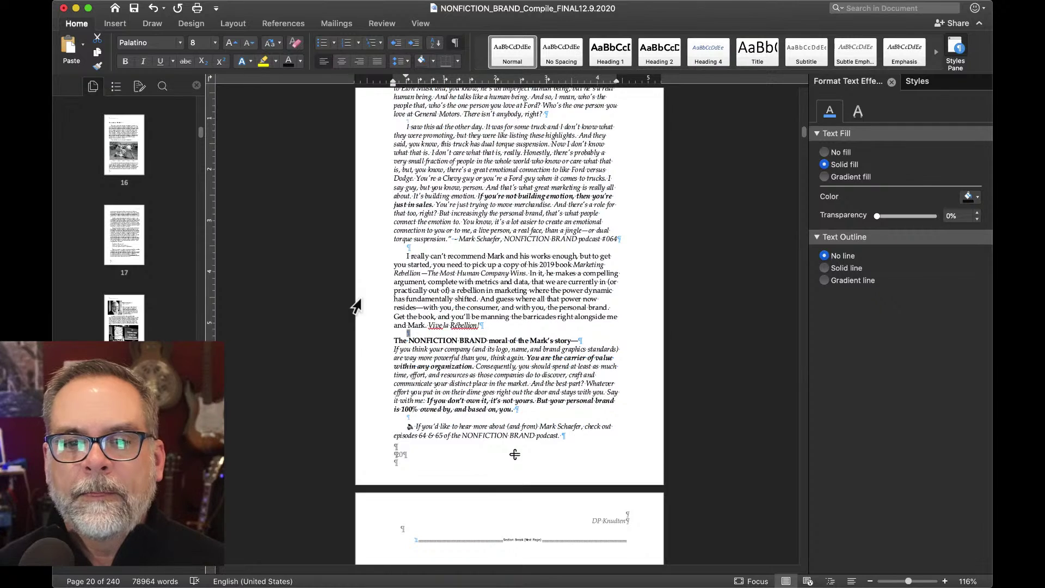
scroll(356, 306, down, 4)
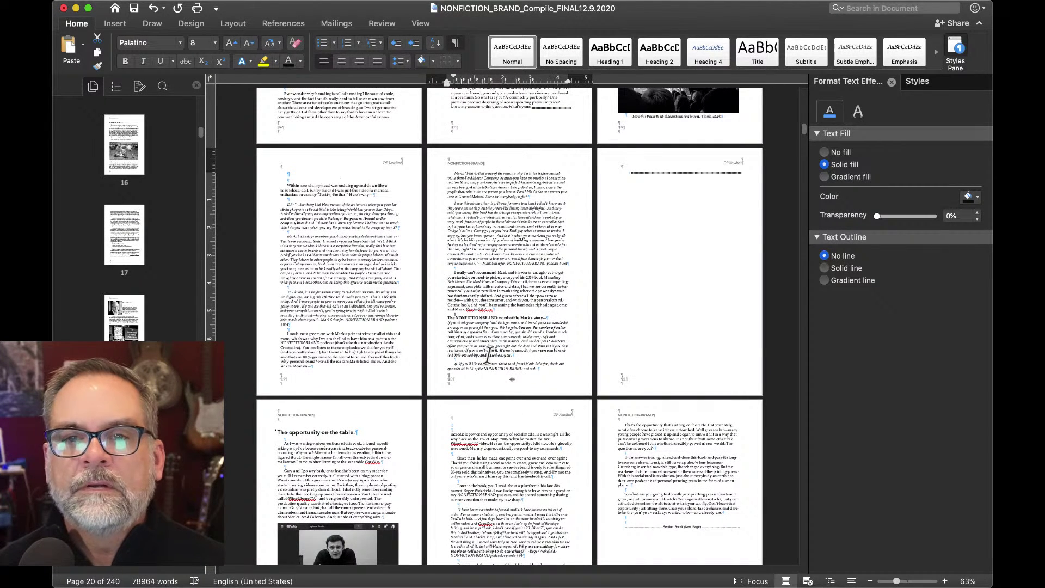
click(629, 173)
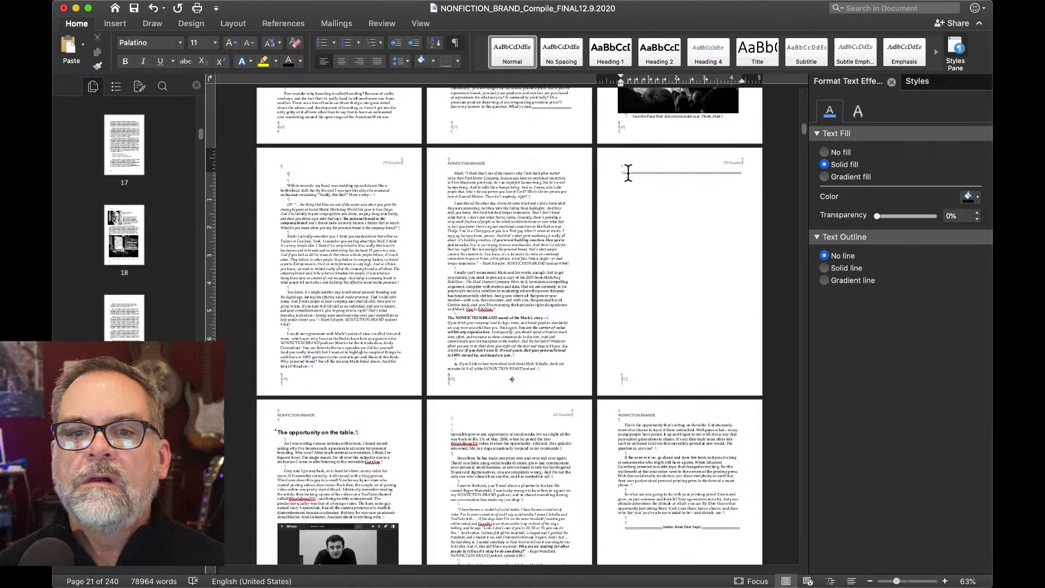
key(Delete)
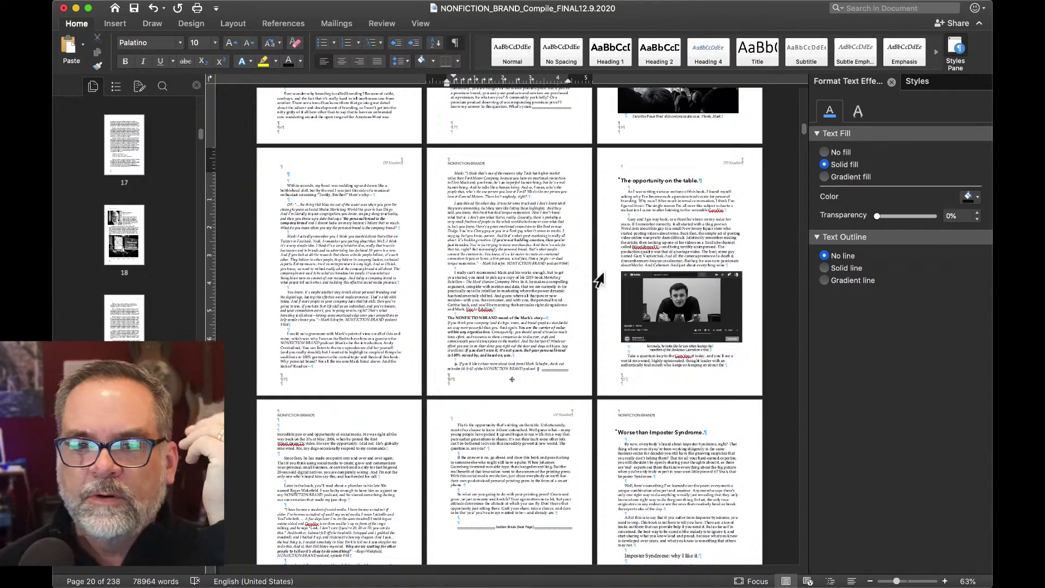
scroll(597, 283, up, 5)
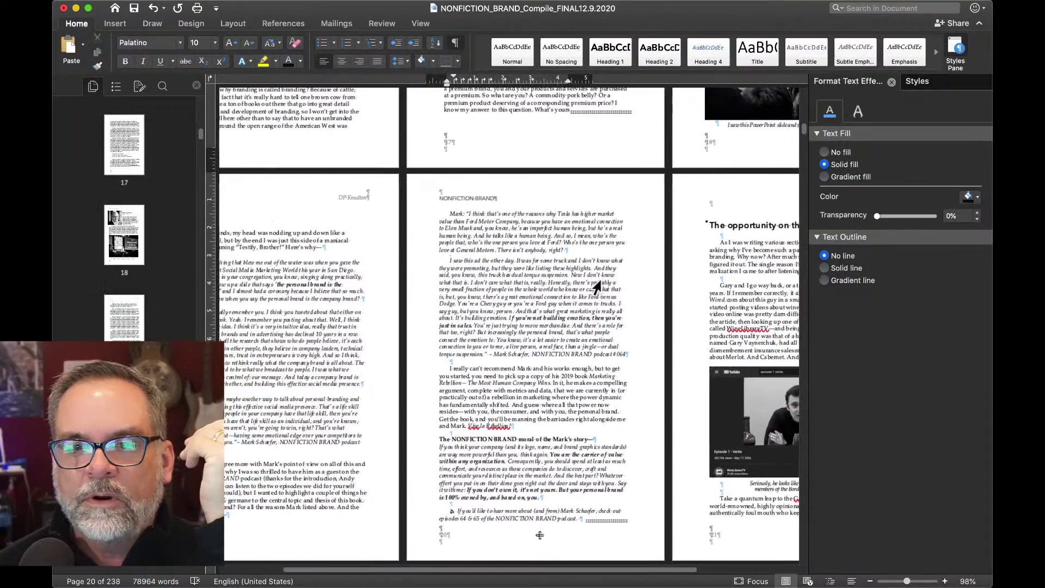